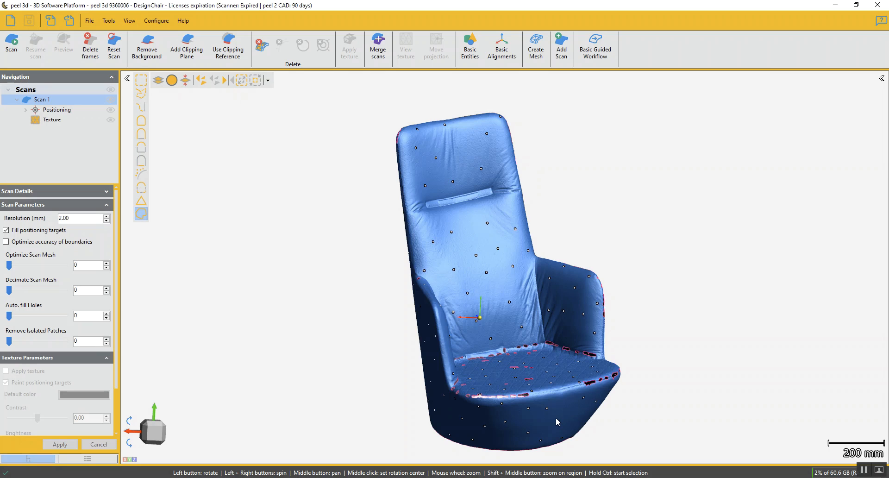
Decimate Scan 1 at a value of 100 and create a mesh from the scan
drag(556, 418, 529, 423)
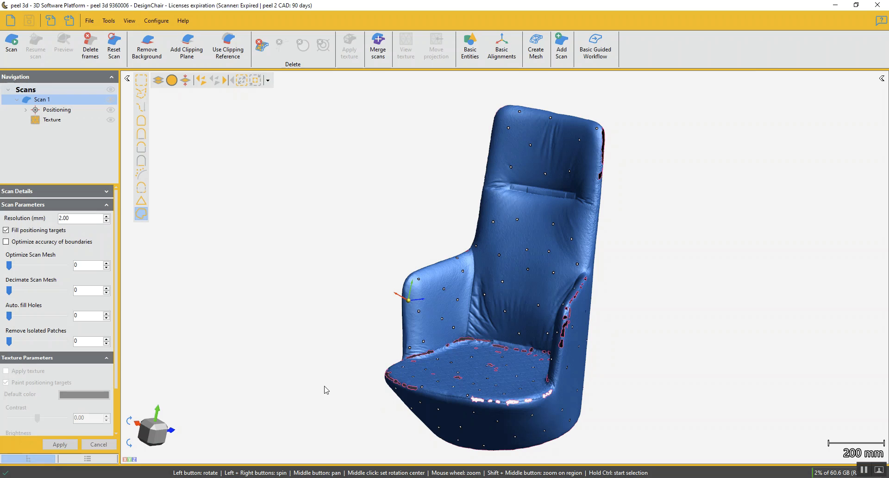
drag(8, 291, 67, 291)
click(60, 444)
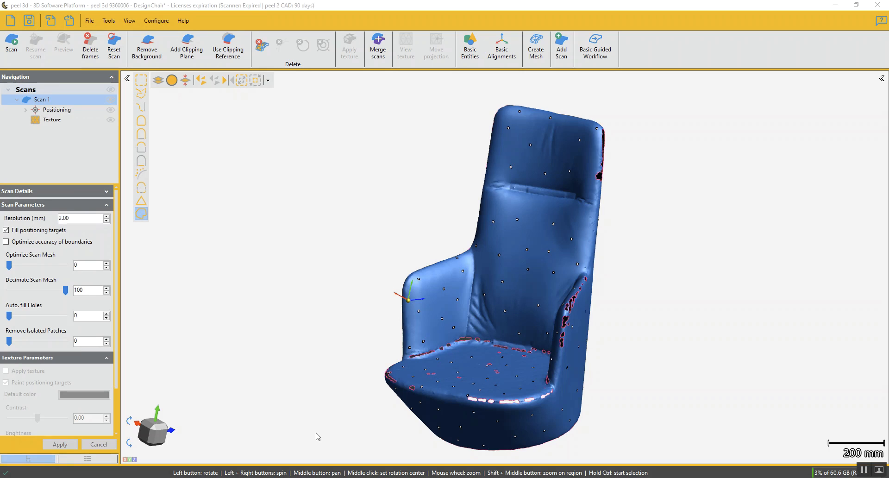
drag(317, 408, 339, 391)
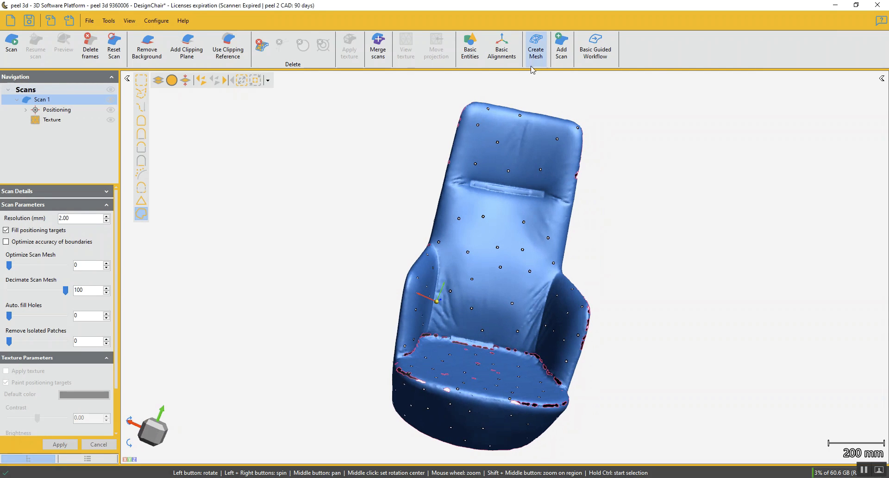
click(534, 50)
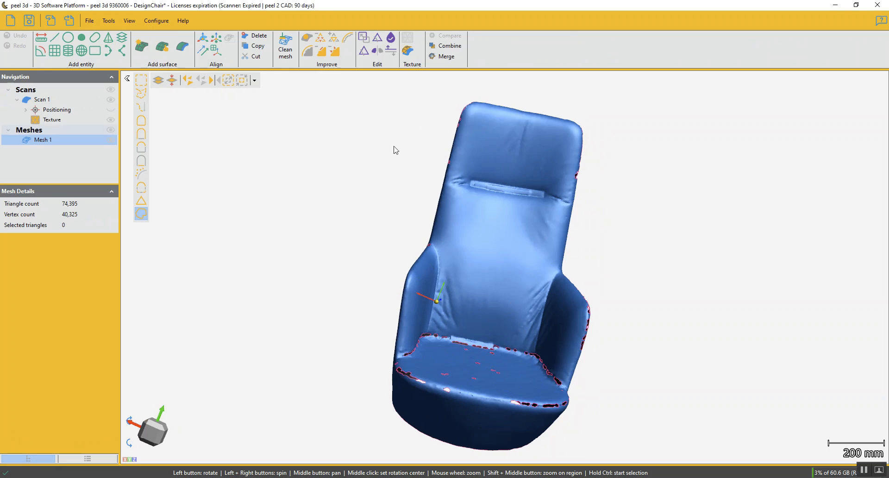
Delete the whole Scans group from the session, keeping the new mesh
click(38, 92)
right_click(39, 93)
click(56, 106)
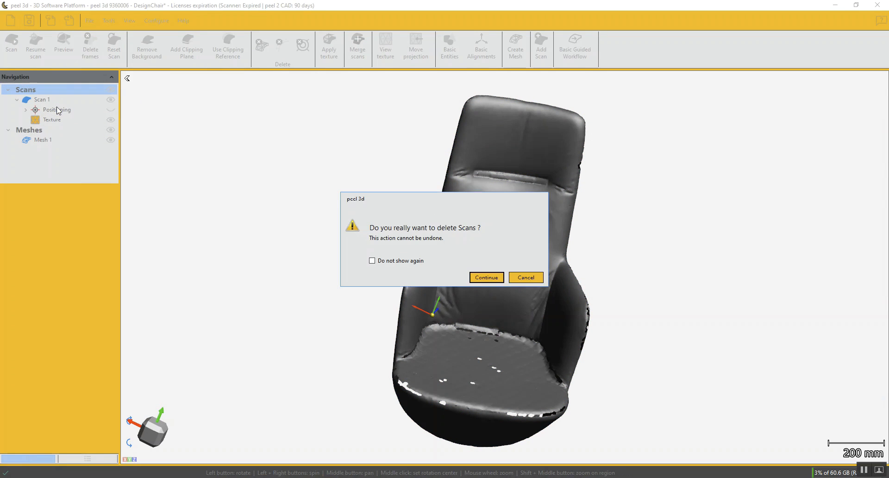
click(486, 278)
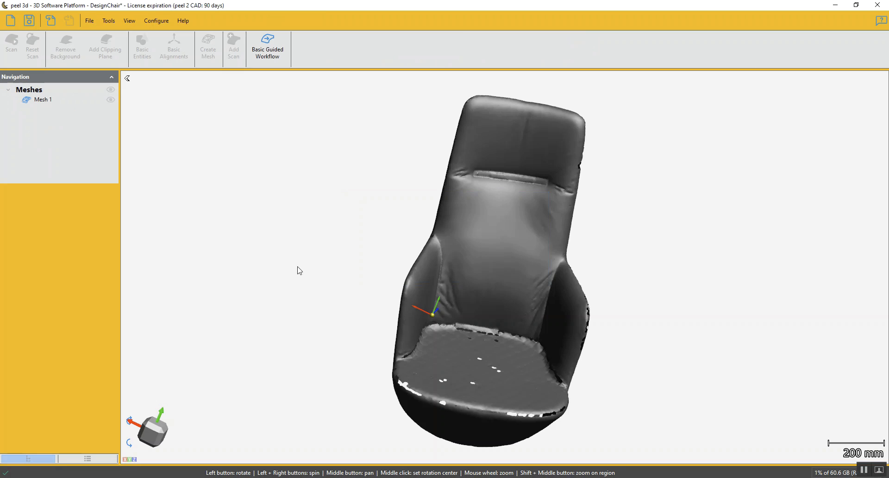
Save the session under the new name DesignChair_P2C
click(87, 21)
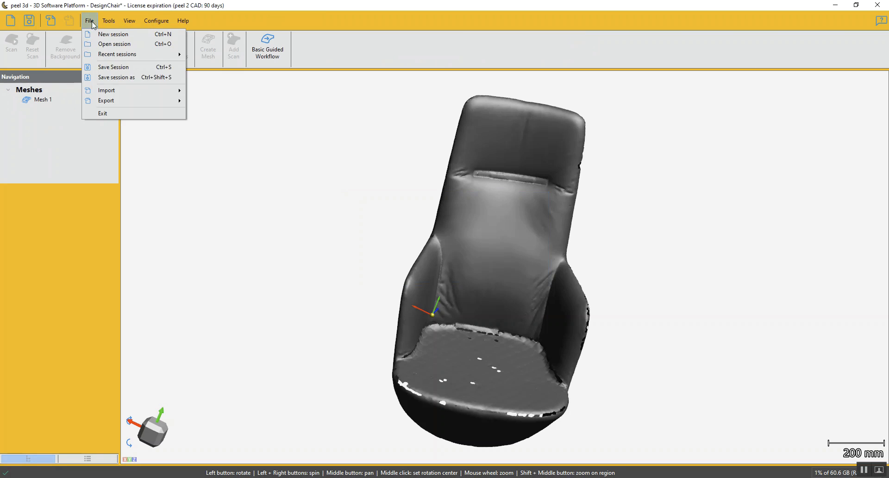
click(108, 76)
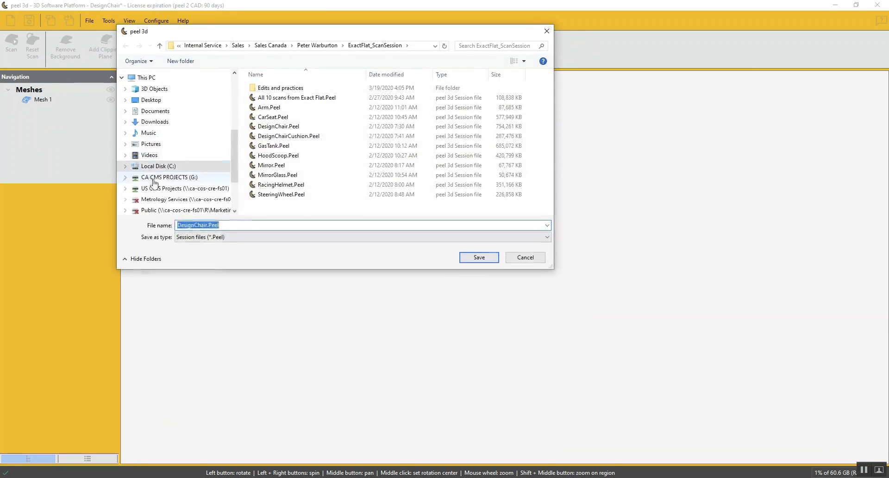
click(208, 225)
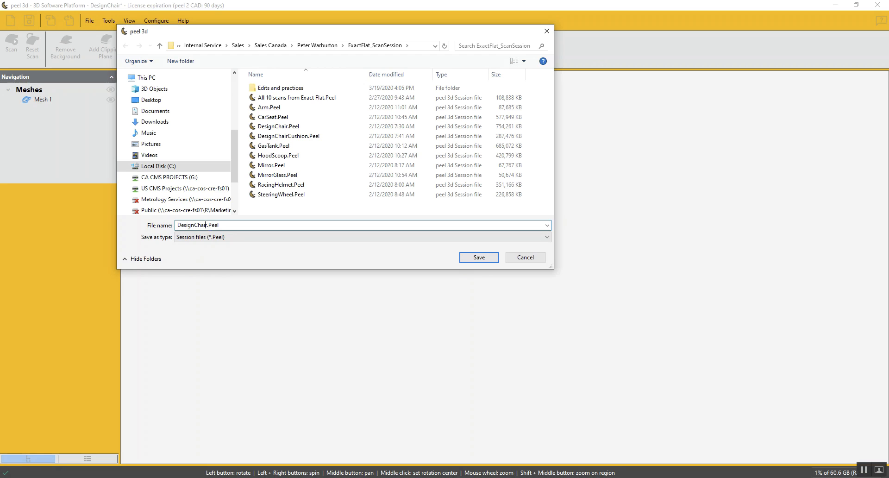
text(_P2C)
key(Return)
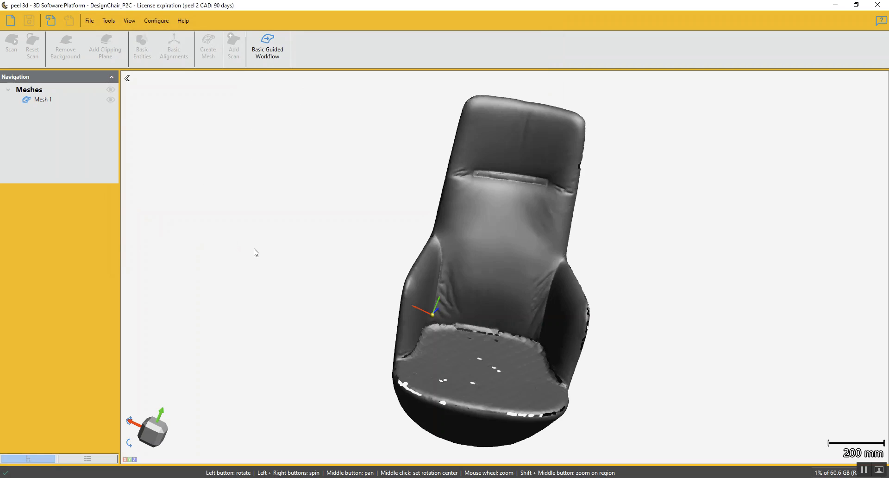
Consult the contextual help on cleaning a mesh and its options, and clean Mesh 1 with the preset options, excluding narrow bridges
click(60, 99)
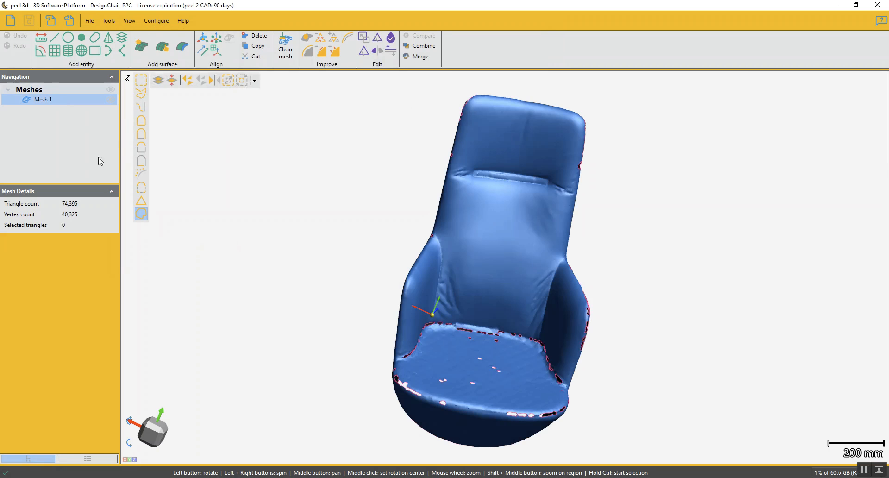
drag(416, 324, 431, 312)
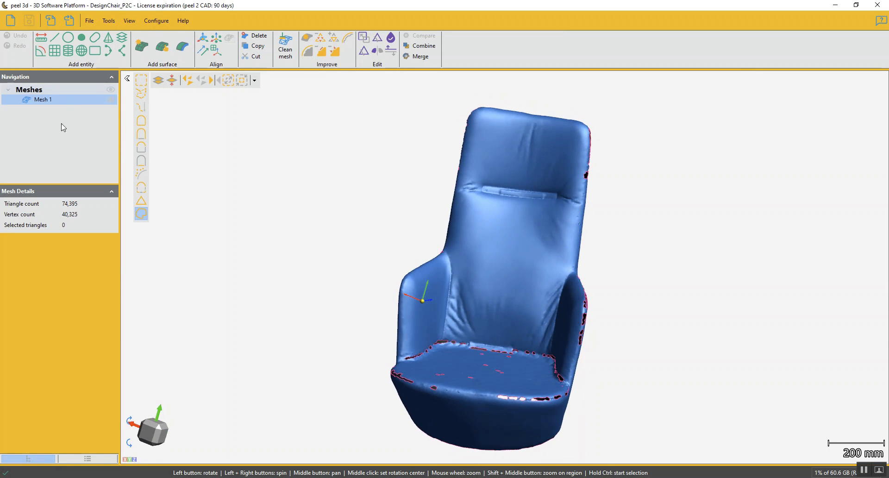
click(285, 48)
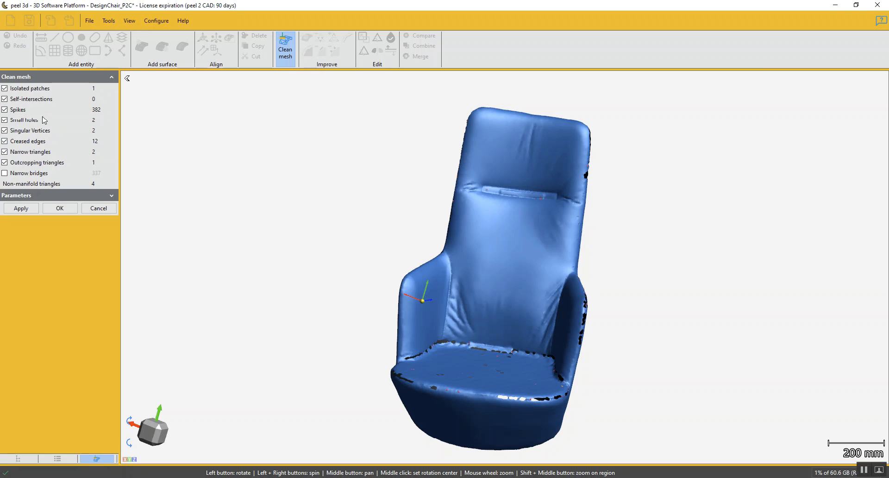
click(881, 21)
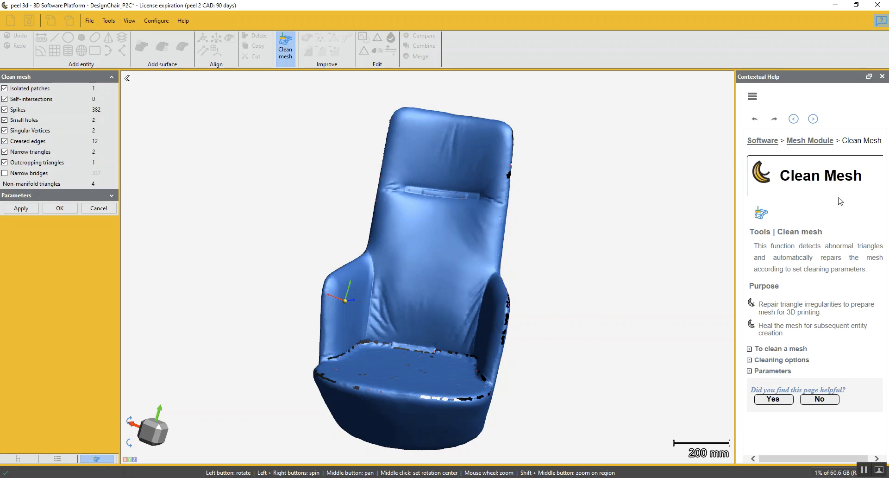
click(764, 348)
click(750, 442)
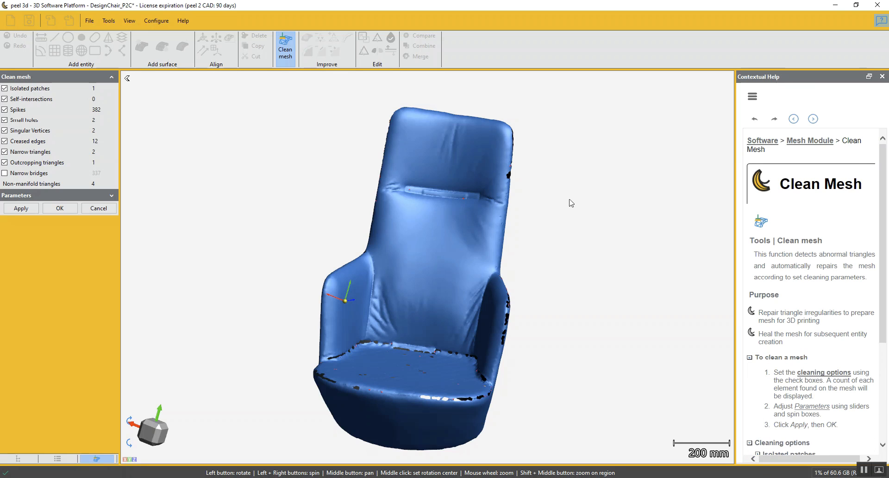
click(882, 76)
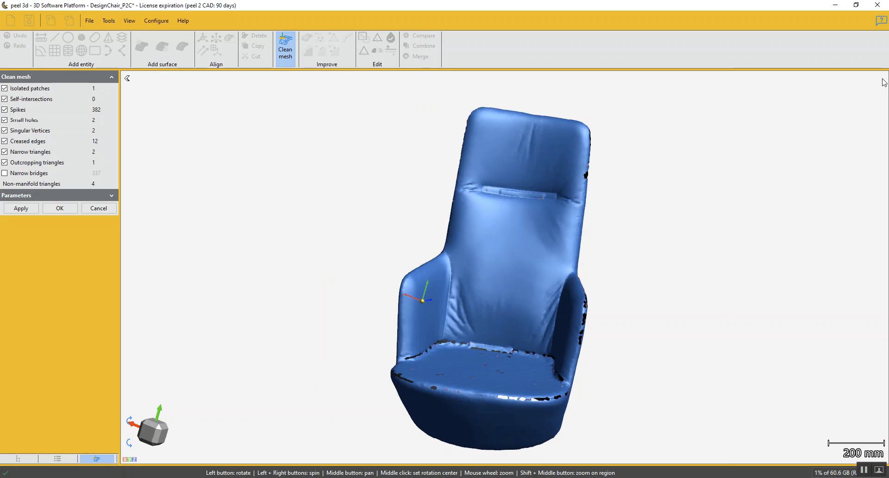
click(21, 209)
click(54, 212)
Fill 51 hole boundaries of Mesh 1 with the Low Curvature method and 2 smooth boundary layers, leaving the large base opening unfilled
drag(333, 277, 337, 279)
drag(491, 348, 508, 365)
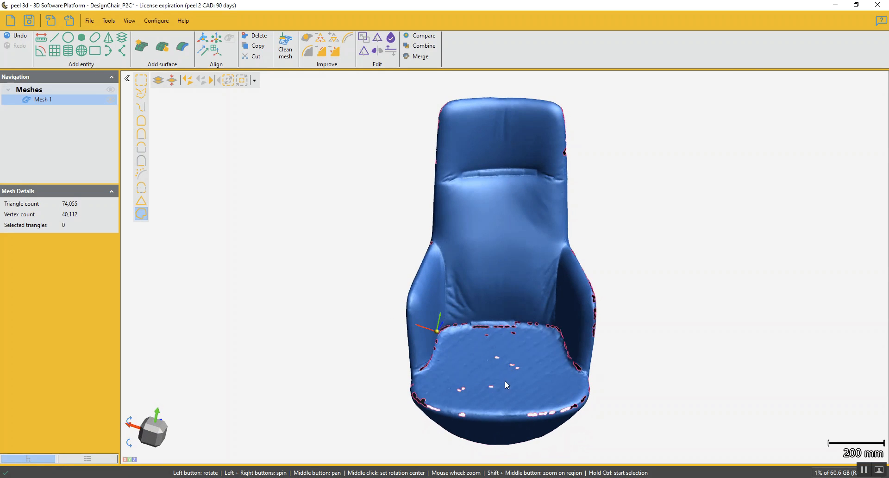
click(307, 38)
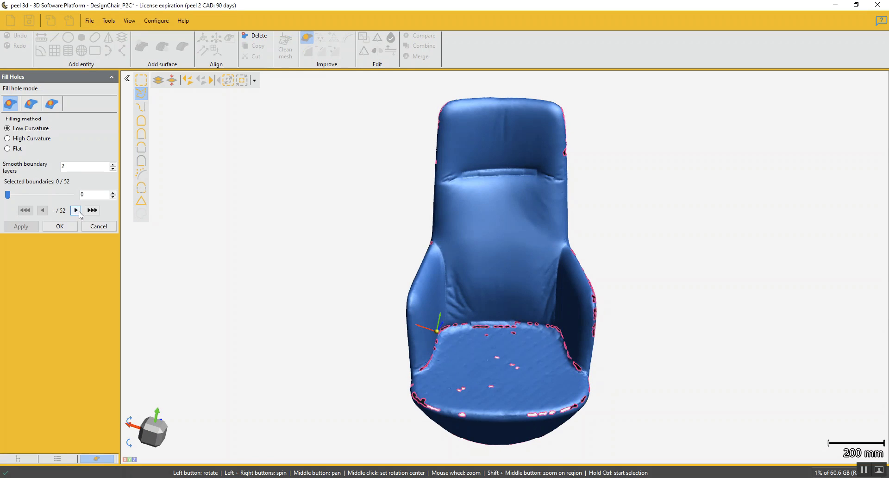
drag(332, 314, 461, 344)
drag(8, 195, 45, 195)
drag(426, 388, 476, 404)
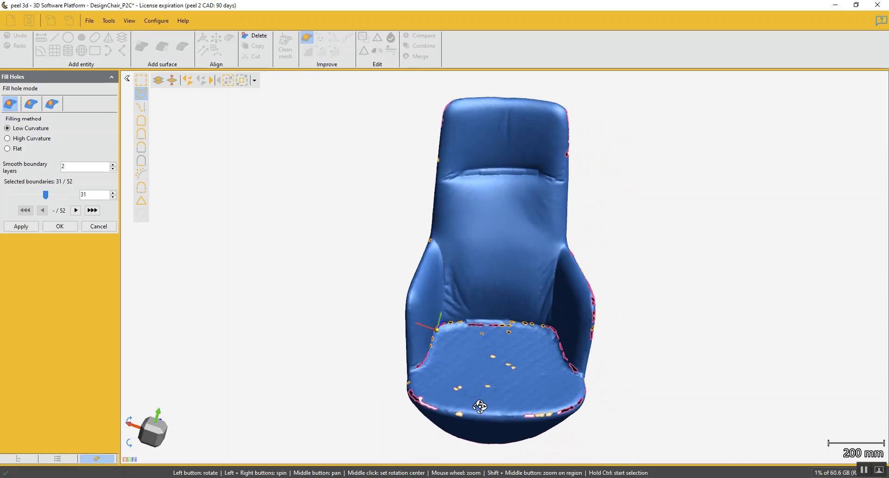
scroll(479, 407, up, 5)
scroll(476, 382, down, 2)
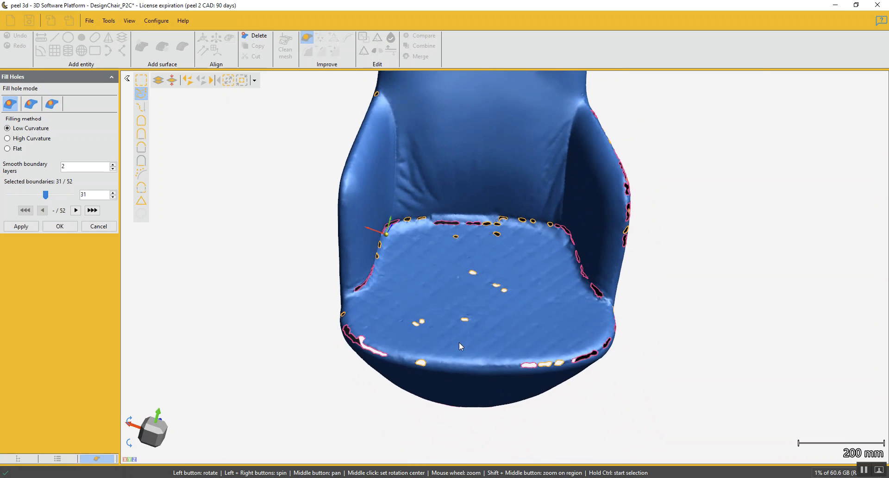
drag(45, 195, 77, 200)
drag(482, 341, 494, 366)
click(32, 226)
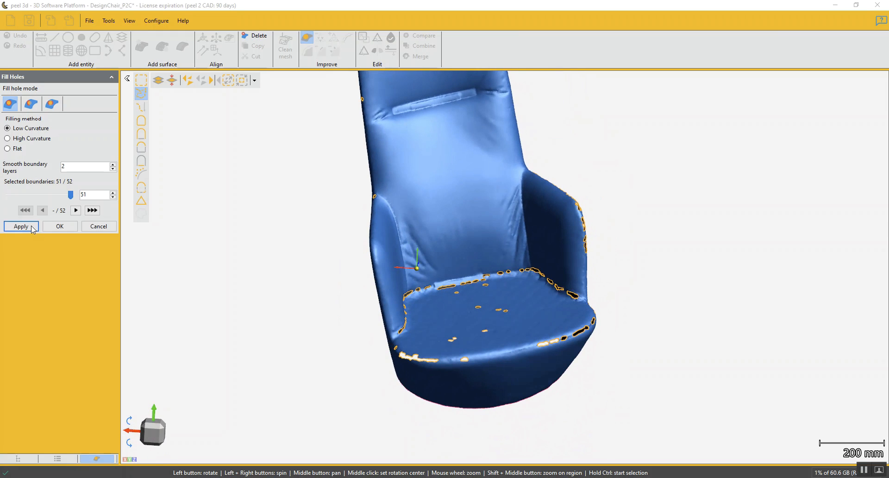
drag(380, 334, 417, 338)
click(52, 227)
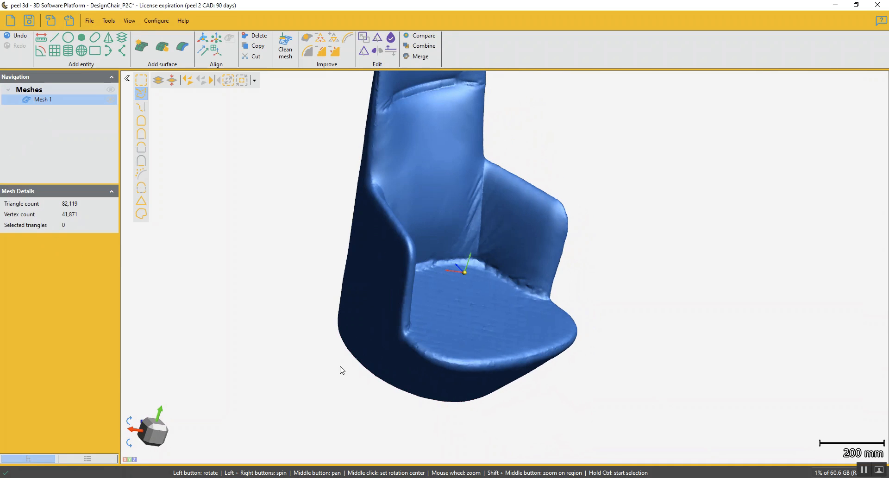
Create a circle by boundary selection on the chair's open base, with its plane fitted on the boundary
drag(464, 369, 453, 352)
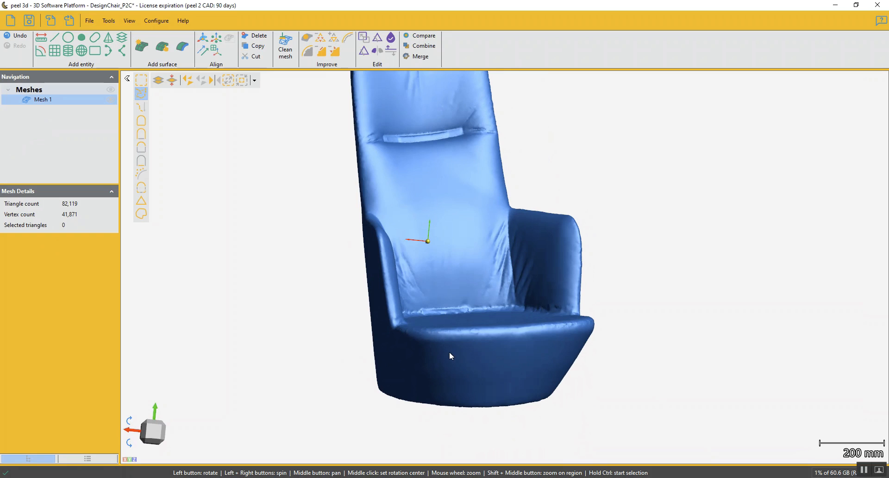
scroll(465, 211, down, 3)
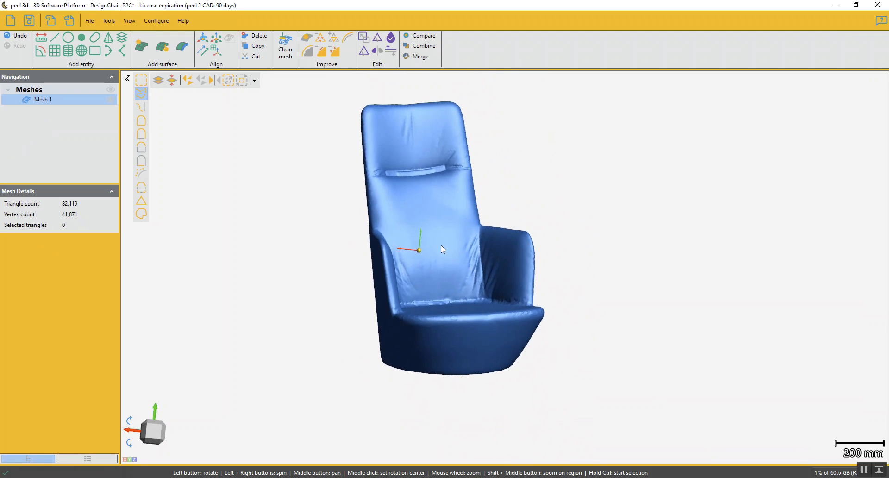
drag(444, 249, 403, 248)
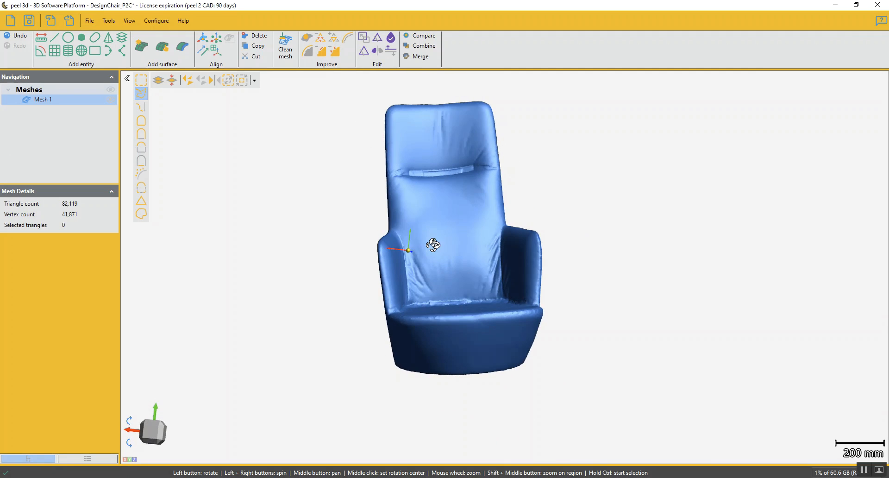
click(68, 38)
drag(467, 333, 462, 299)
scroll(471, 284, up, 5)
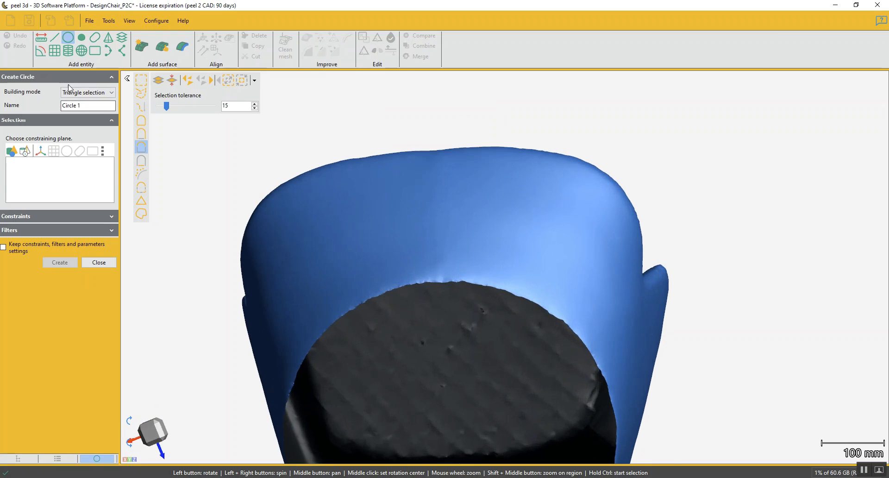
click(75, 94)
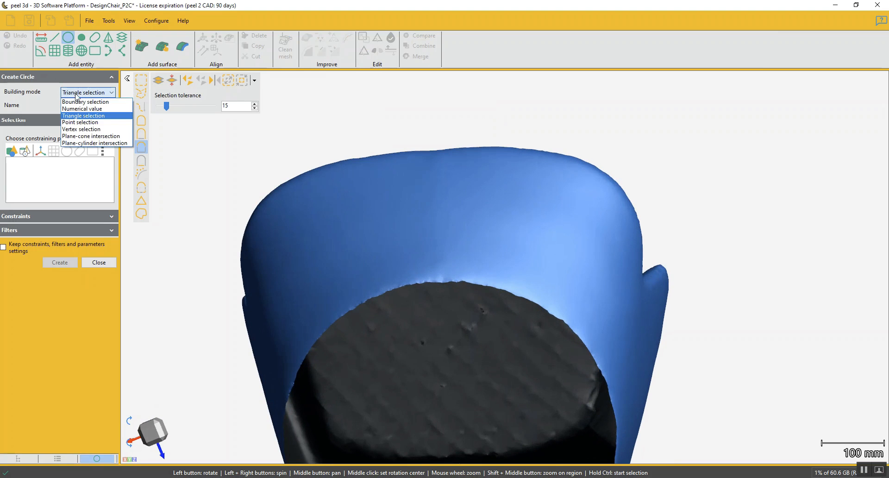
click(80, 102)
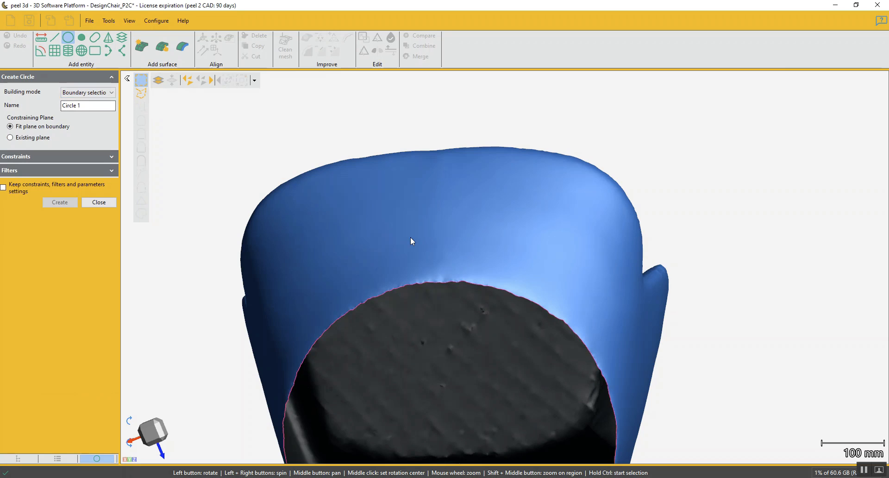
drag(411, 237, 471, 119)
click(488, 158)
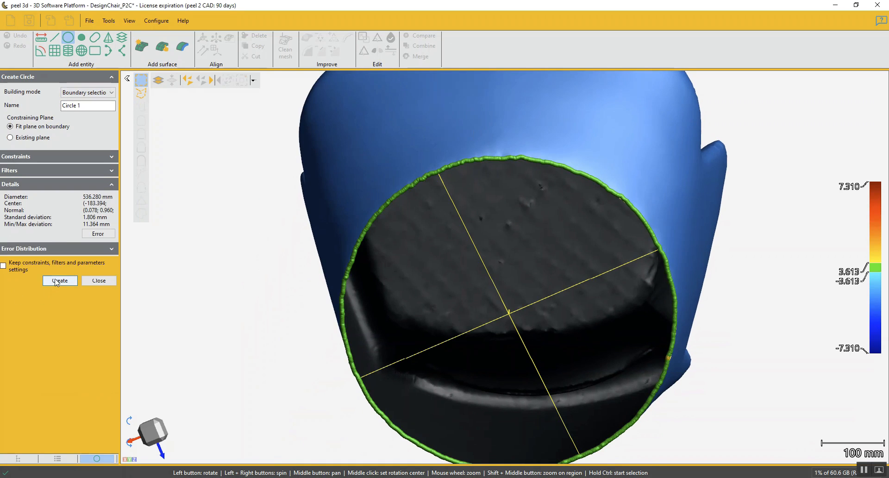
click(55, 281)
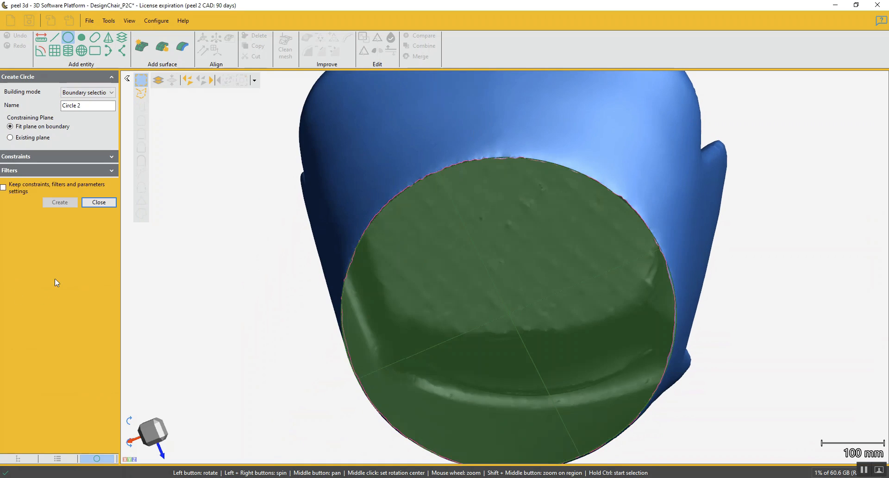
click(99, 203)
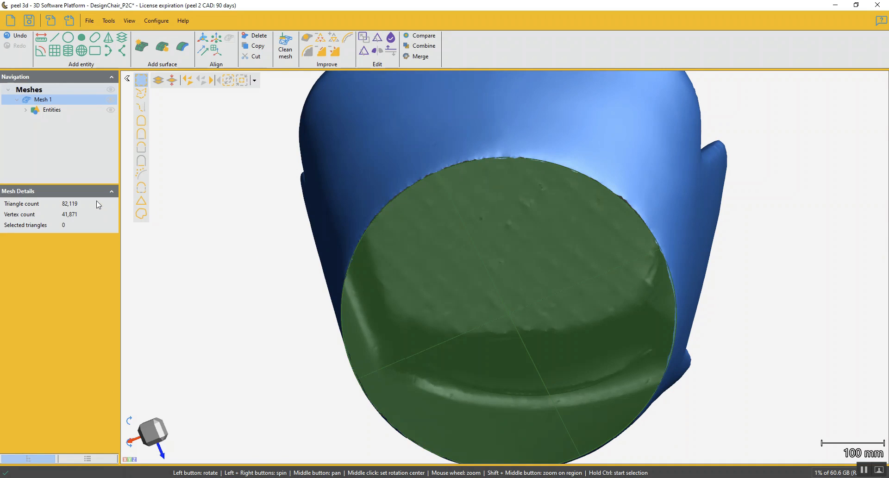
Create a plane by triangle selection from the boundary of the chair's open base
click(55, 51)
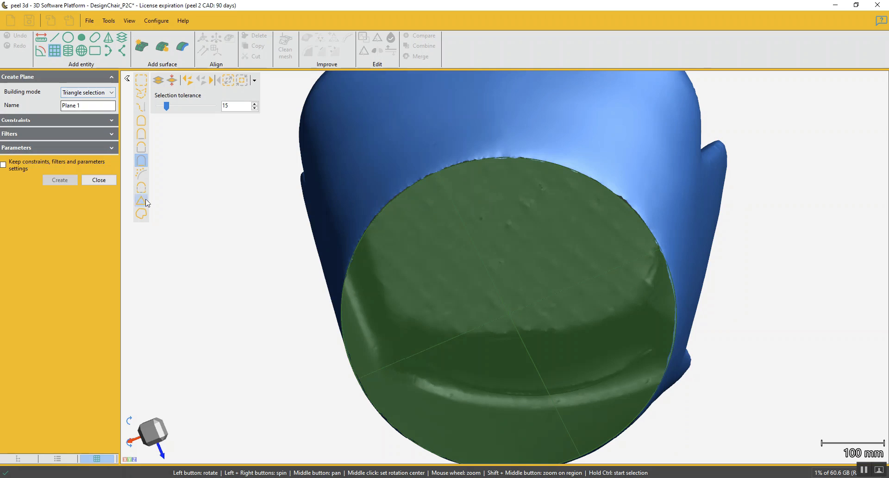
click(141, 214)
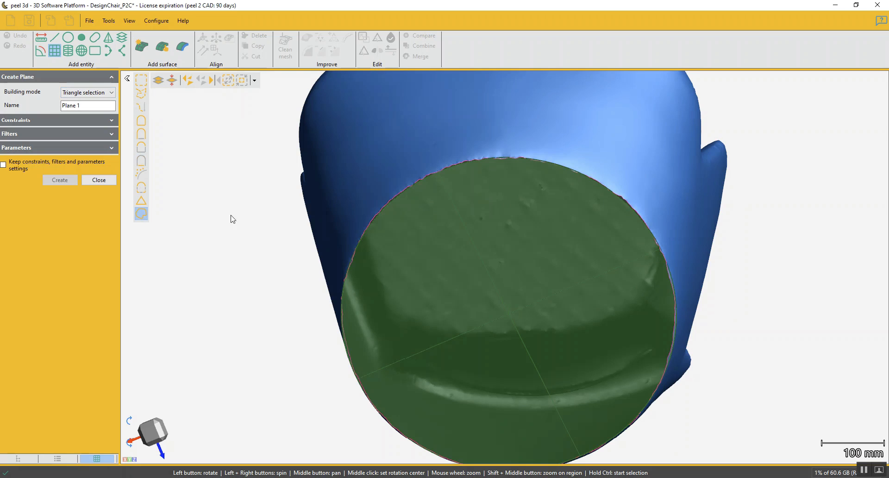
click(460, 162)
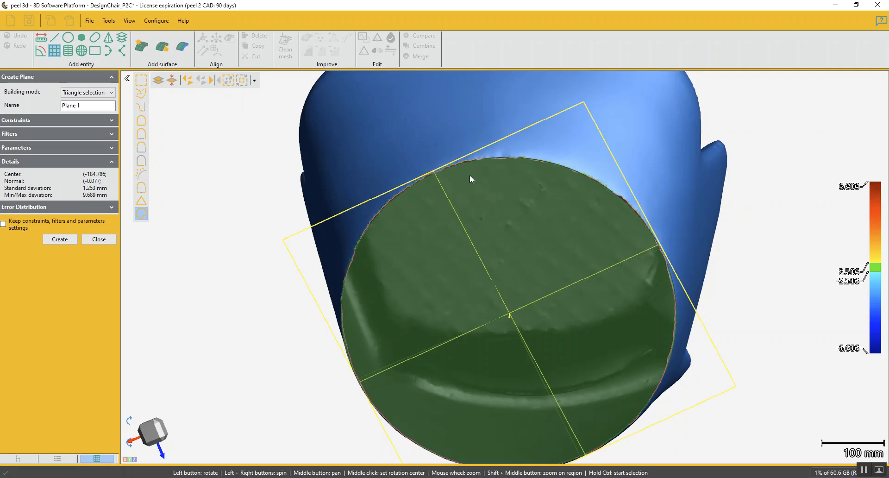
scroll(466, 166, up, 5)
drag(429, 149, 482, 233)
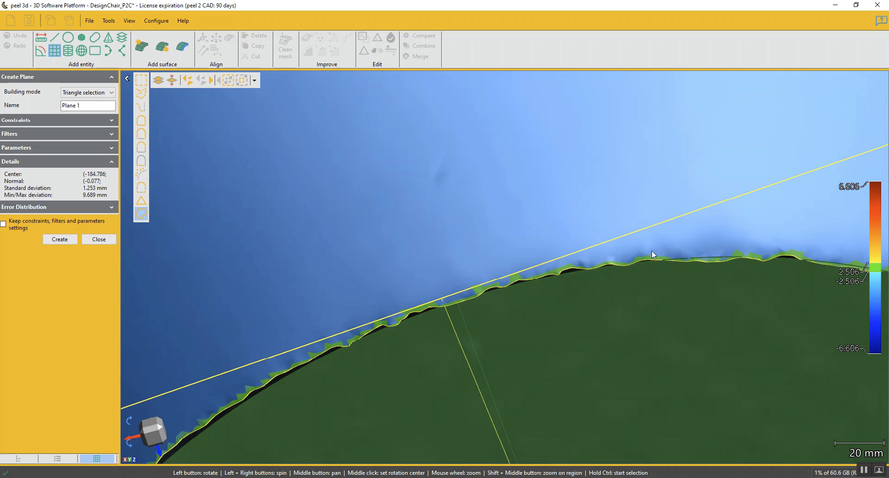
scroll(763, 253, down, 3)
scroll(762, 252, down, 2)
middle_drag(764, 253, 565, 227)
drag(566, 227, 552, 279)
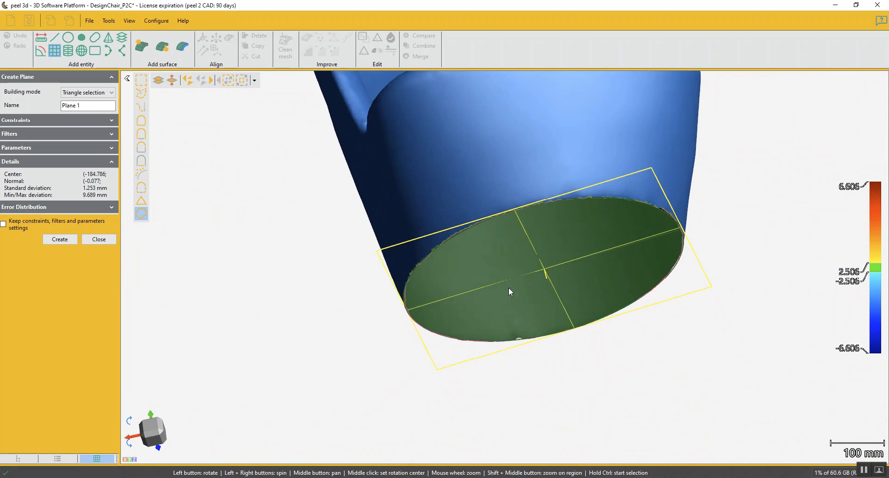
click(57, 237)
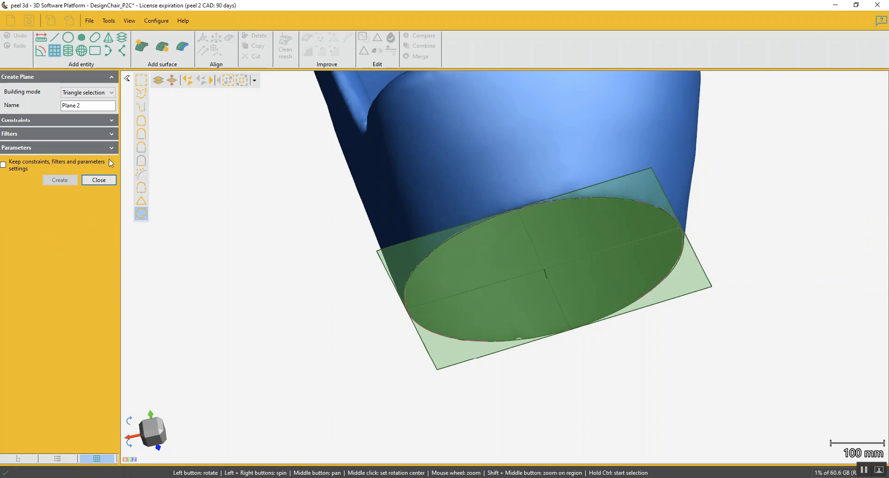
click(99, 180)
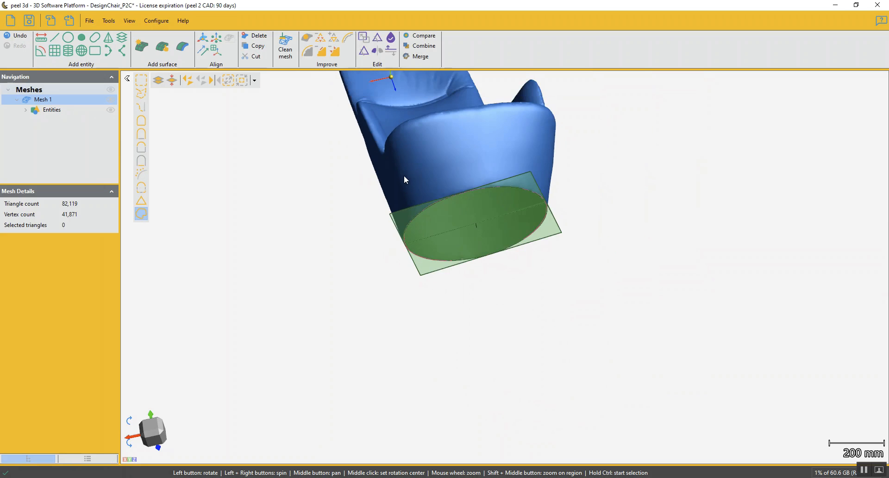
Set up a new plane in Mesh symmetry plane mode with Draw line as its reference
mouse_move(489, 244)
mouse_down()
mouse_move(550, 256)
mouse_move(504, 266)
mouse_move(492, 257)
mouse_up()
drag(491, 251, 485, 240)
middle_drag(488, 212, 476, 309)
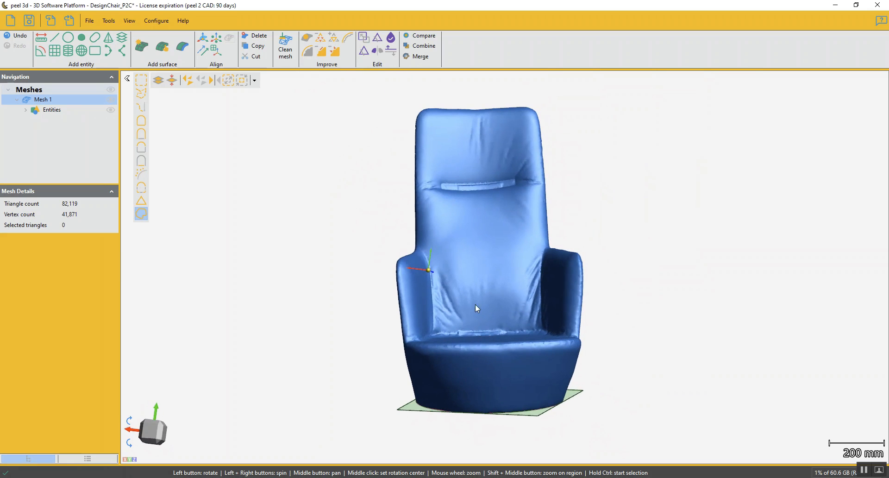
click(54, 50)
click(71, 94)
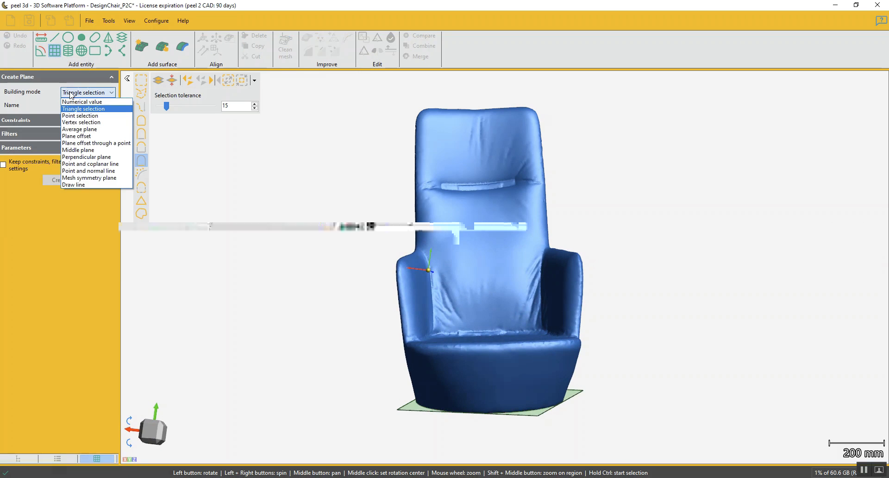
click(104, 178)
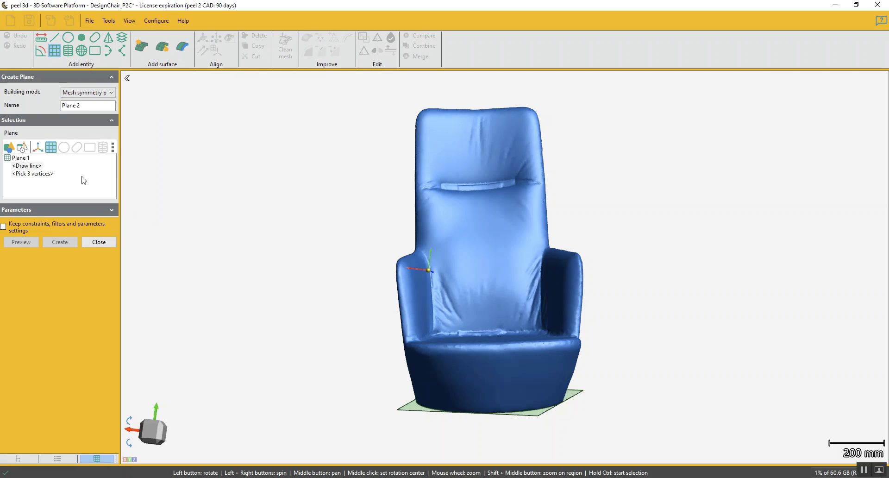
click(21, 158)
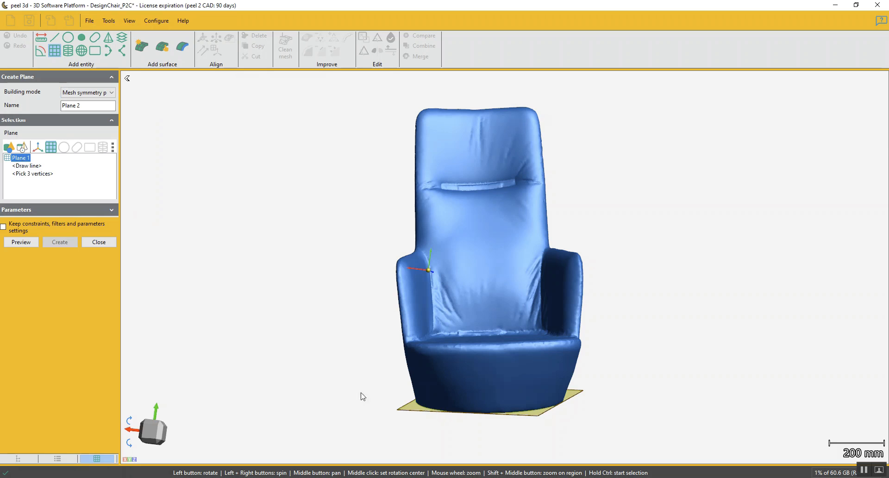
click(27, 167)
click(27, 174)
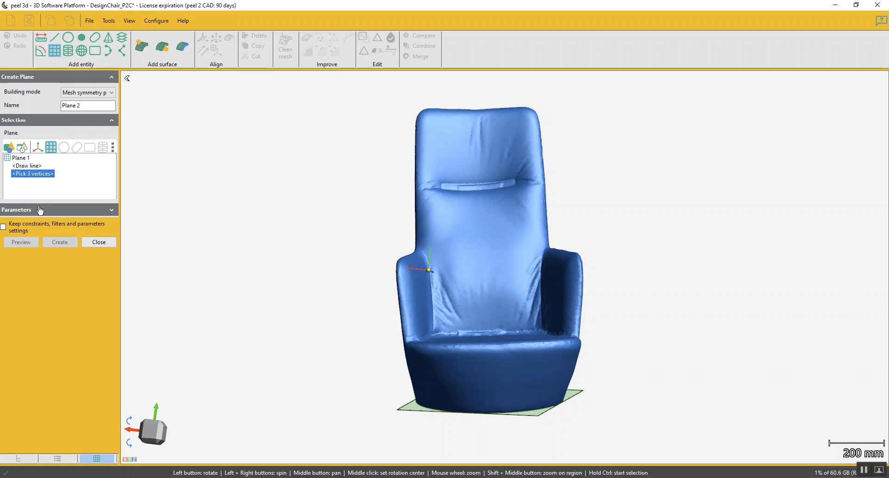
click(27, 166)
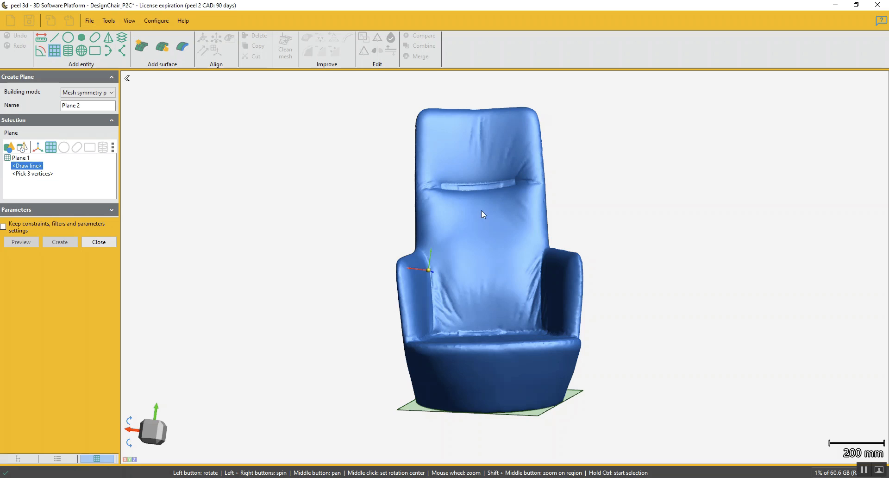
Draw a near-vertical line down the middle of the chair's front, then preview and create the symmetry plane from it
drag(482, 185, 481, 182)
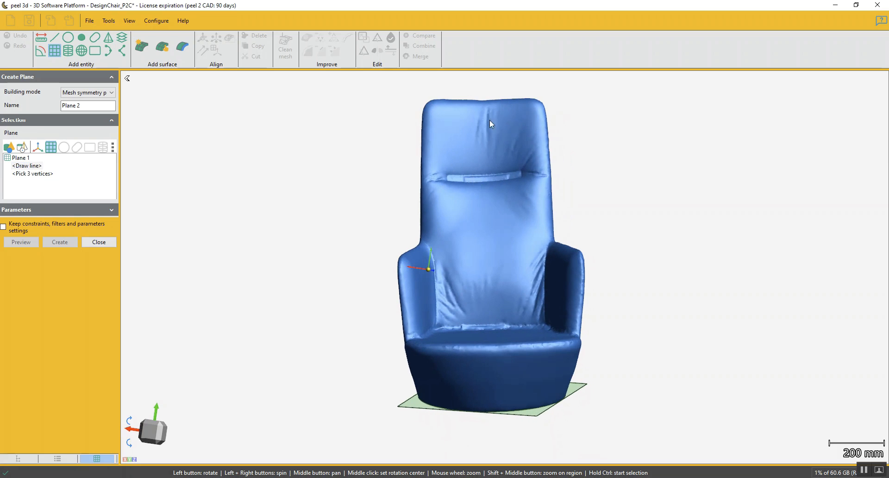
drag(481, 83, 496, 441)
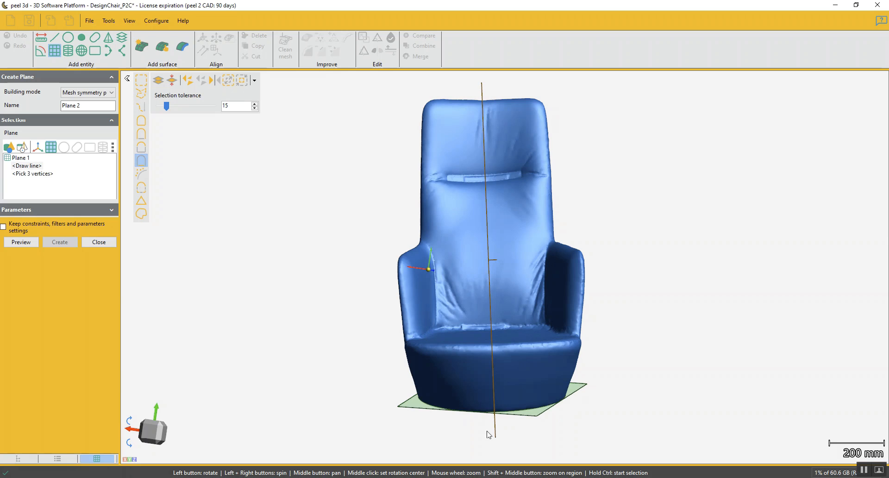
click(22, 242)
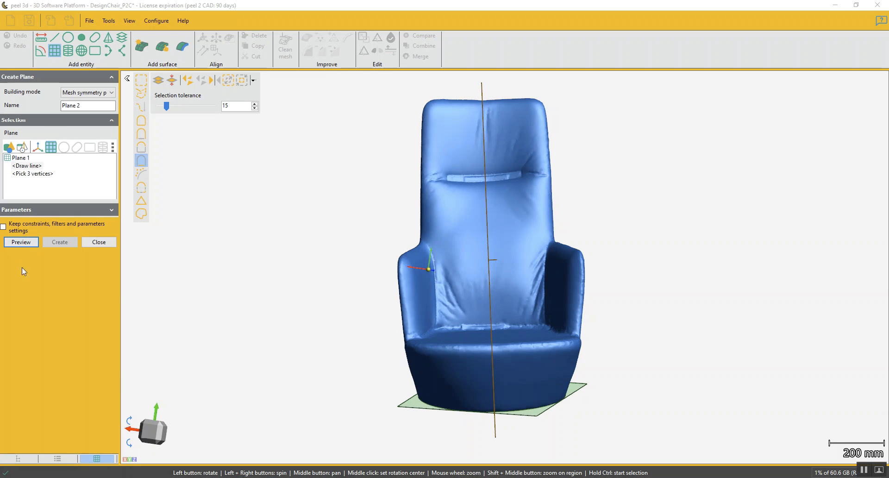
mouse_move(437, 237)
mouse_down()
mouse_move(422, 235)
mouse_move(436, 237)
mouse_up()
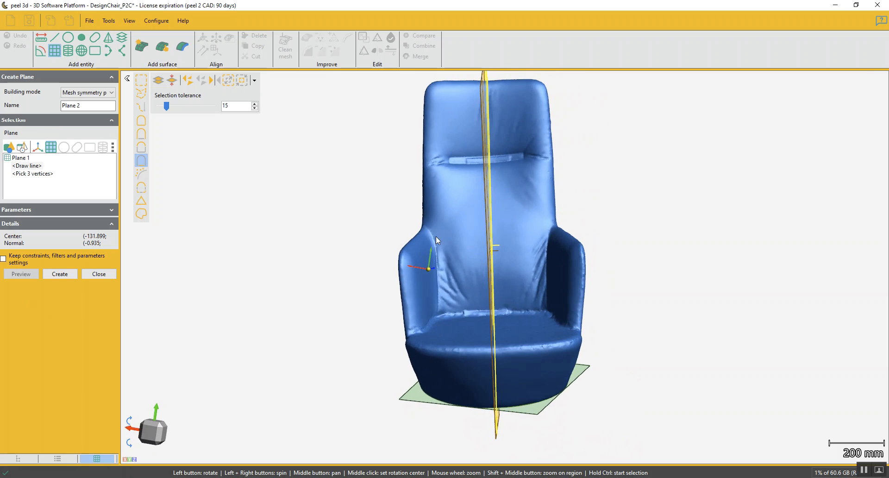
click(66, 275)
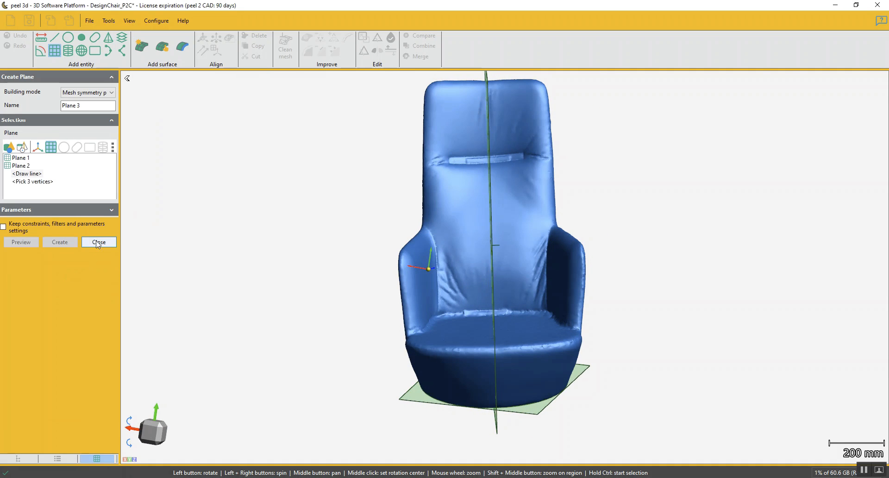
click(98, 242)
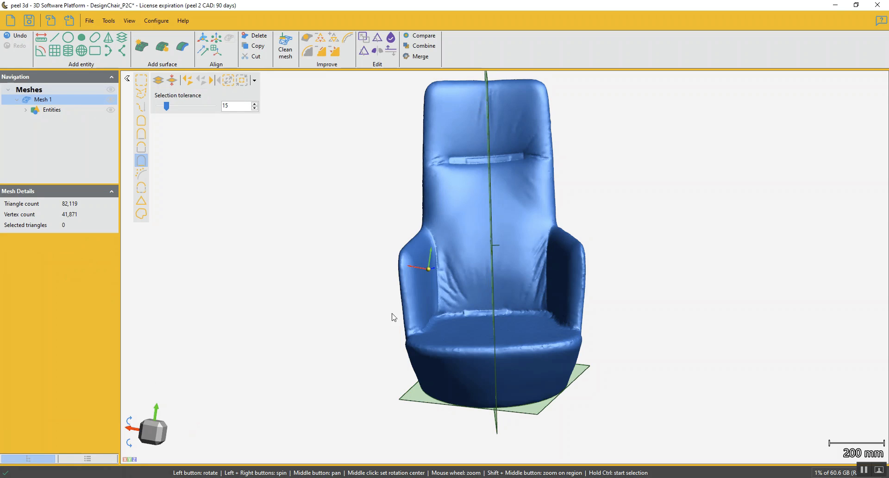
Begin an alignment to the origin and constrain Circle 1 to Origin XYZ
scroll(480, 285, down, 5)
drag(522, 357, 521, 392)
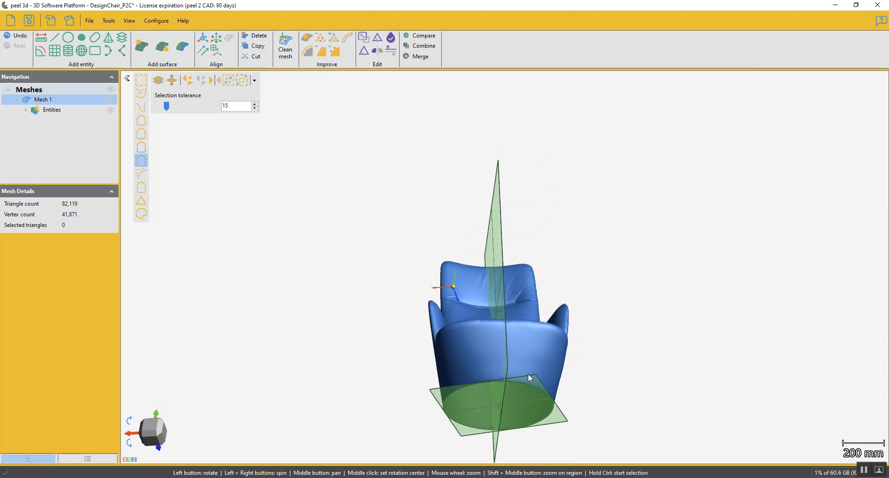
drag(504, 305, 471, 304)
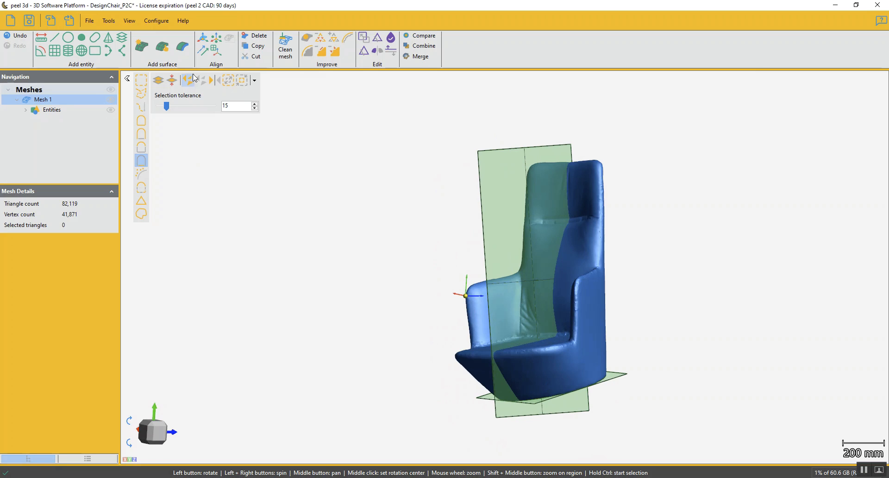
click(204, 40)
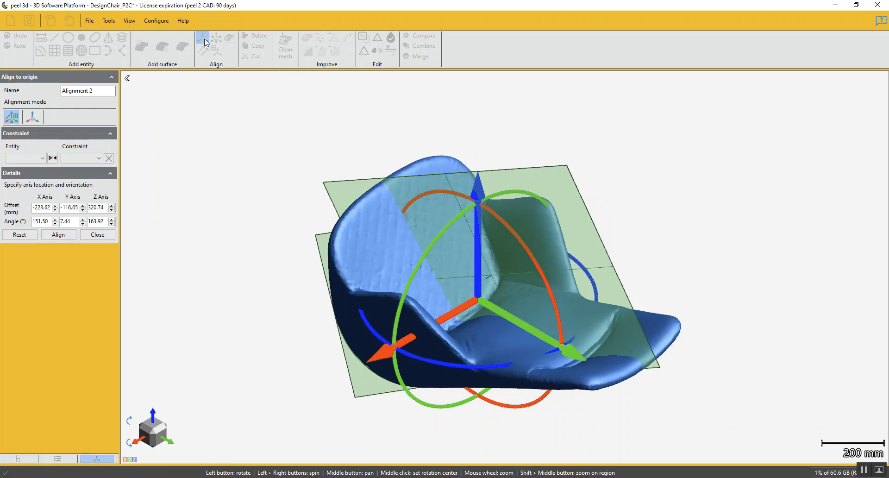
click(43, 158)
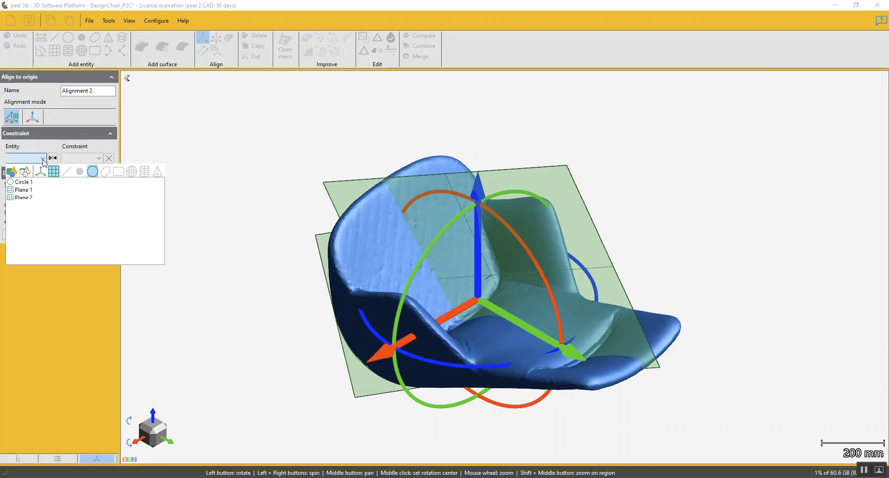
click(21, 183)
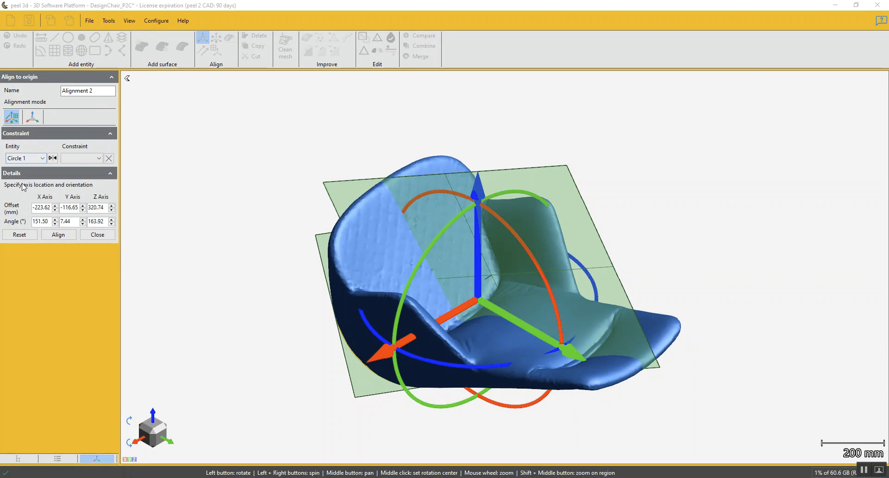
click(99, 159)
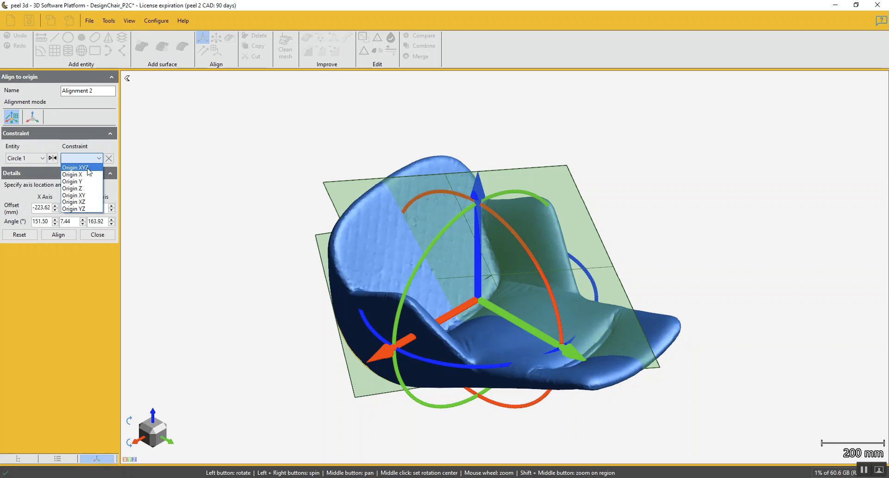
click(90, 168)
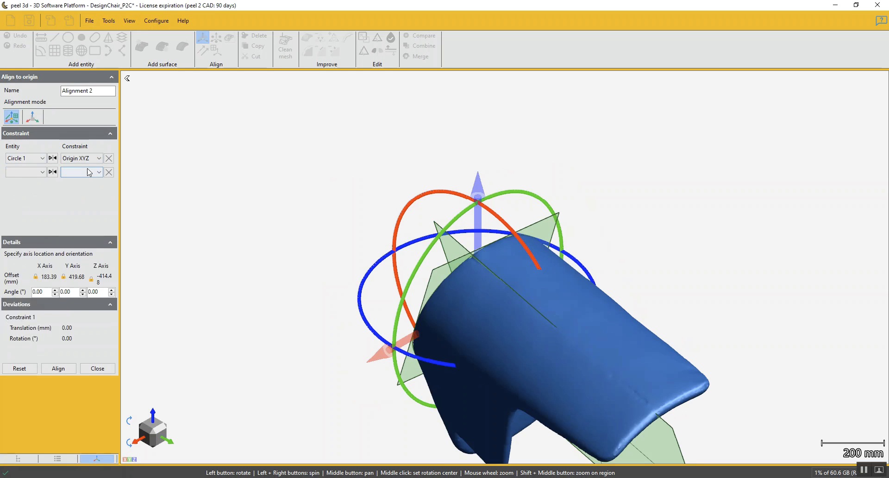
Constrain the base plane, Plane 1, to the XY Plane and the symmetry plane, Plane 2, to the YZ Plane
click(42, 172)
click(22, 204)
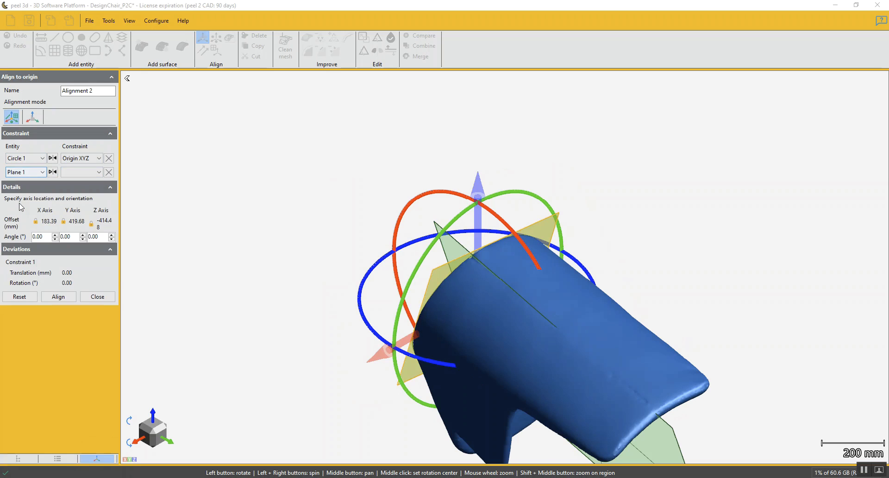
click(98, 173)
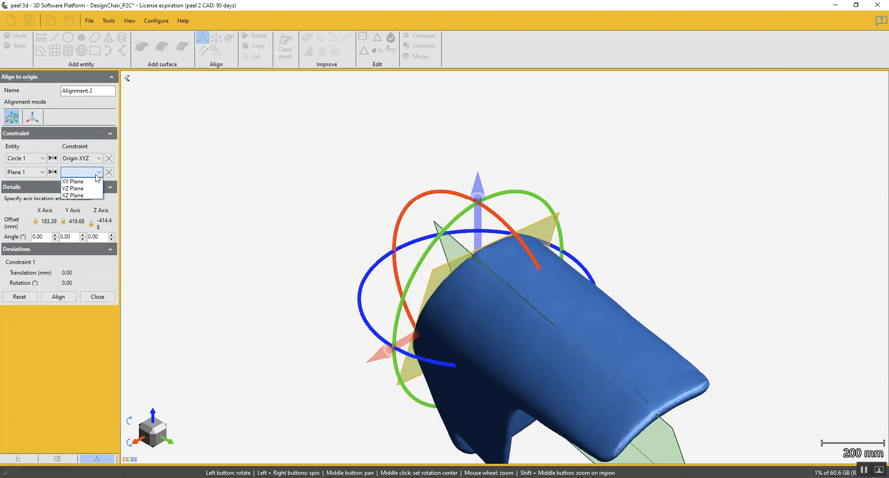
click(90, 182)
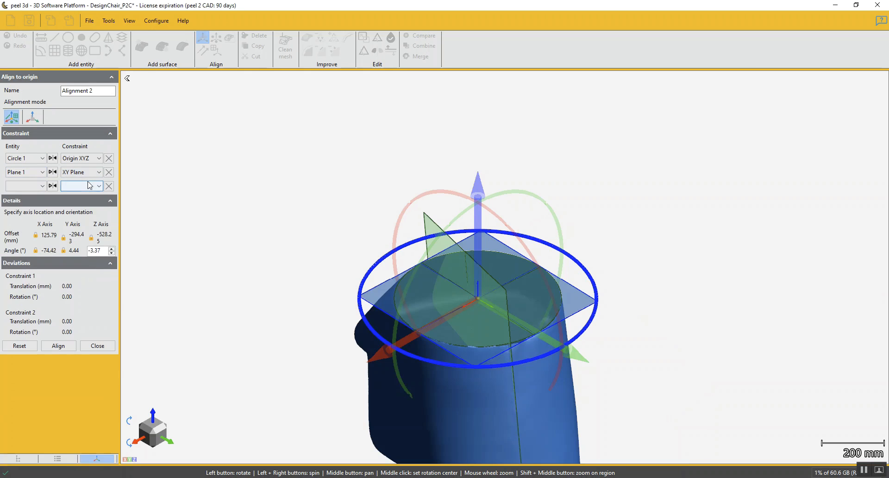
click(37, 187)
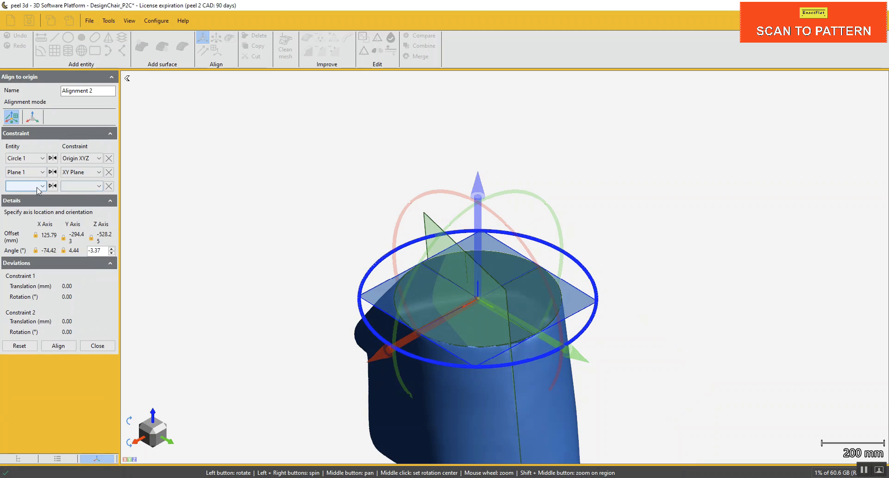
click(25, 226)
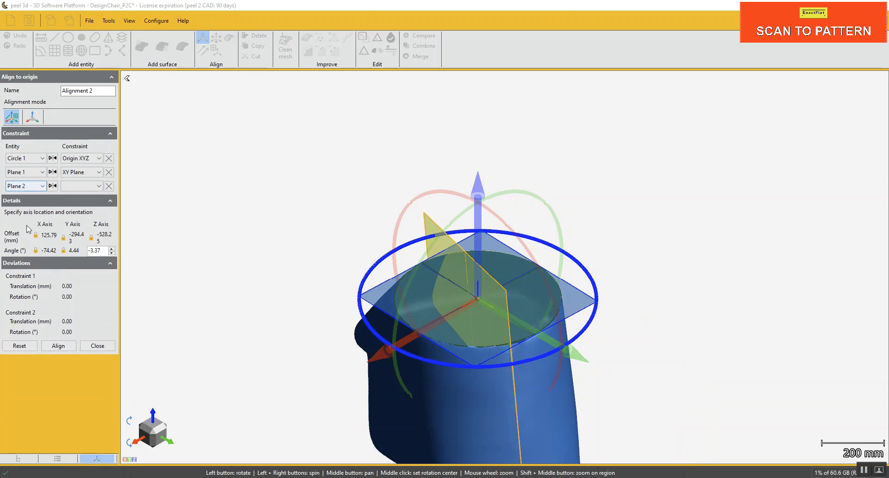
click(82, 186)
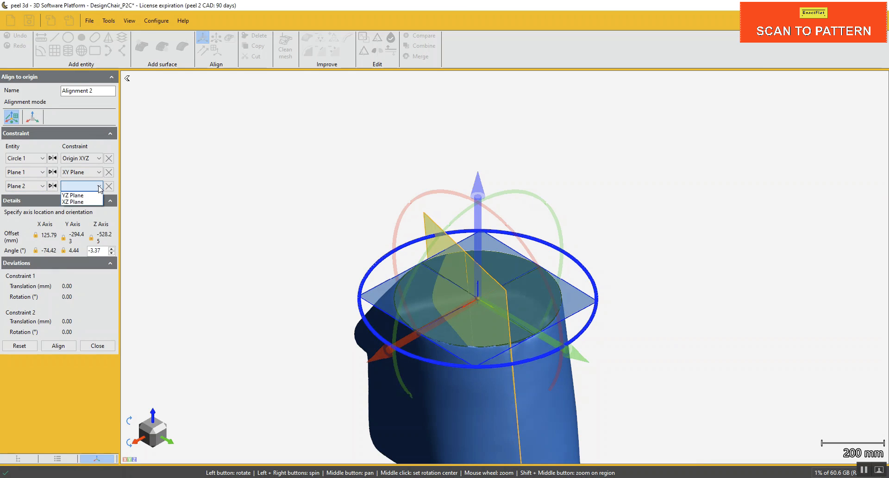
click(88, 196)
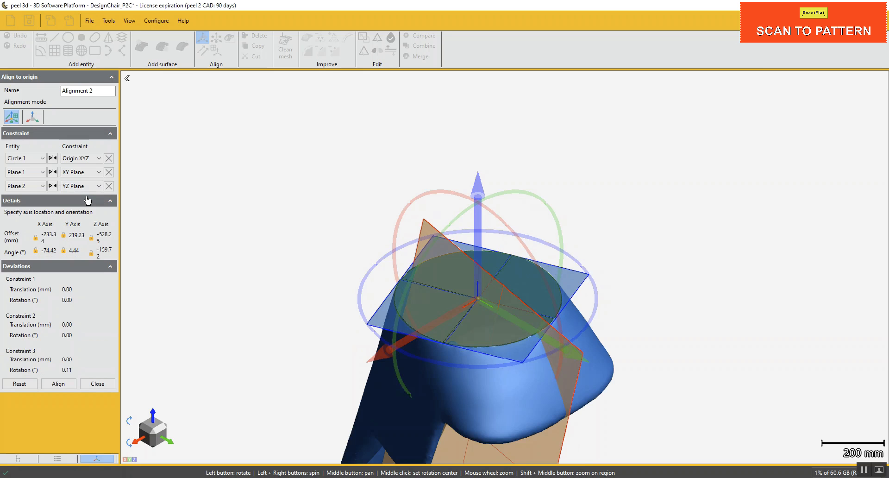
Flip the direction of the base plane's XY Plane constraint so the chair stands upright
drag(301, 225, 493, 207)
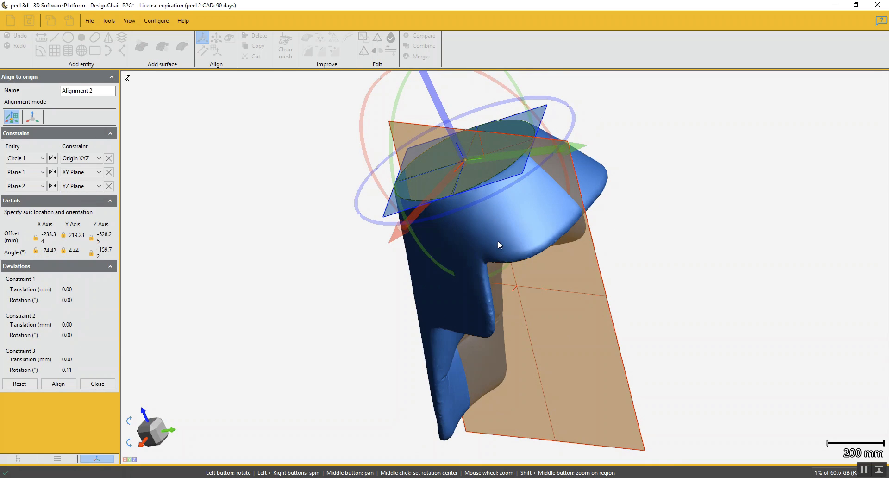
click(53, 160)
drag(195, 192, 254, 202)
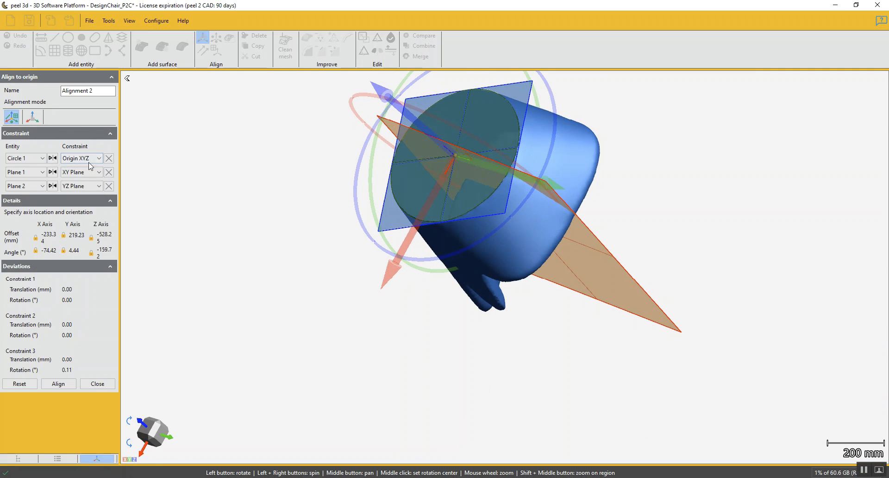
click(53, 172)
drag(308, 226, 369, 317)
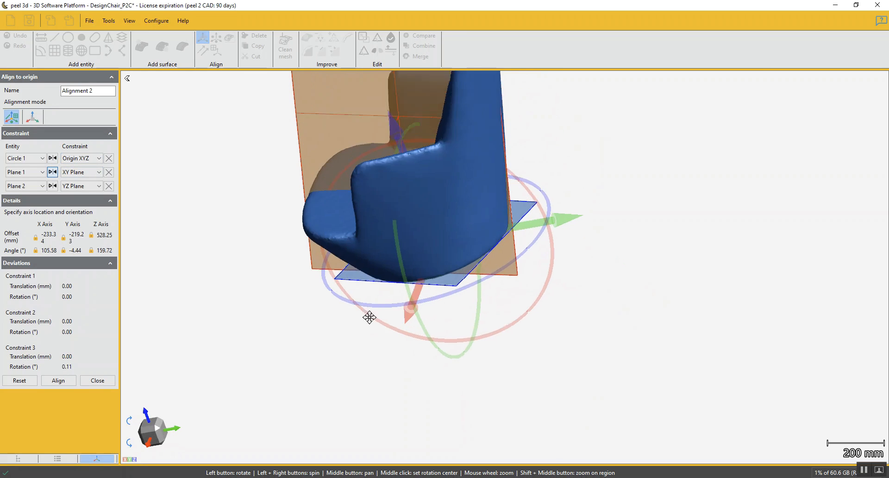
middle_drag(369, 317, 360, 374)
drag(509, 359, 517, 356)
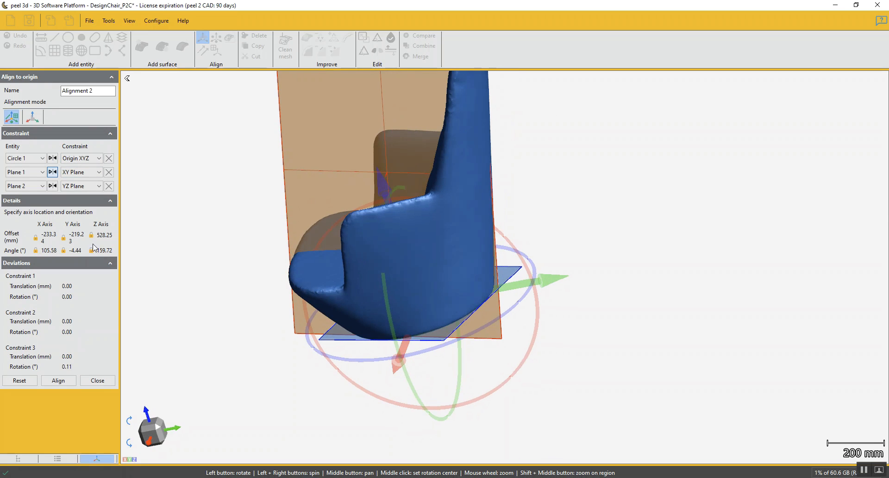
Flip the direction of the symmetry plane's YZ Plane constraint so the chair faces the opposite way
click(54, 186)
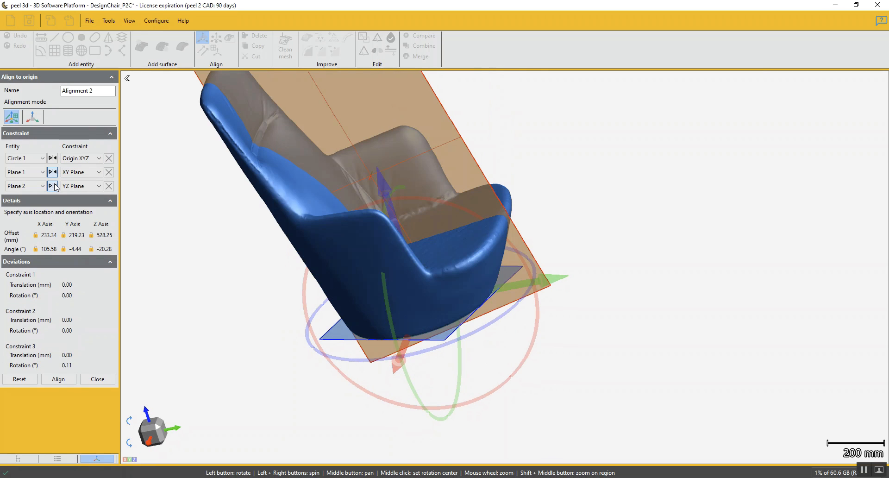
drag(258, 381, 315, 319)
middle_drag(315, 319, 404, 394)
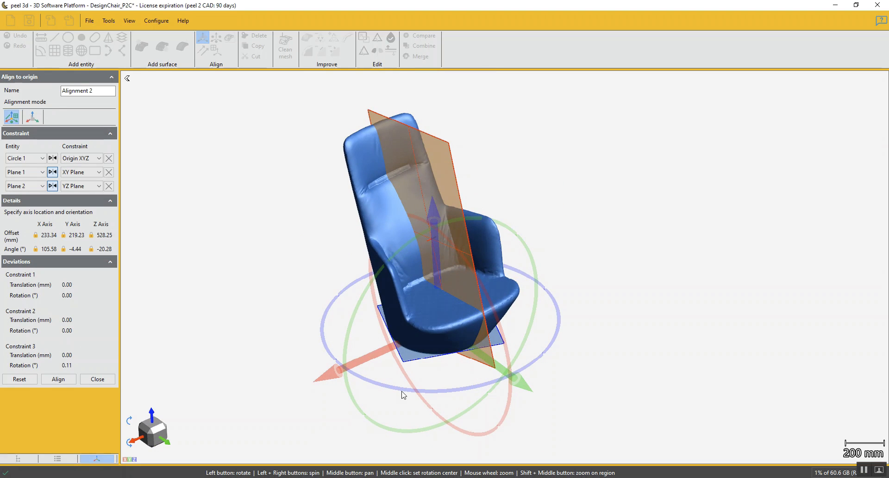
drag(402, 392, 384, 380)
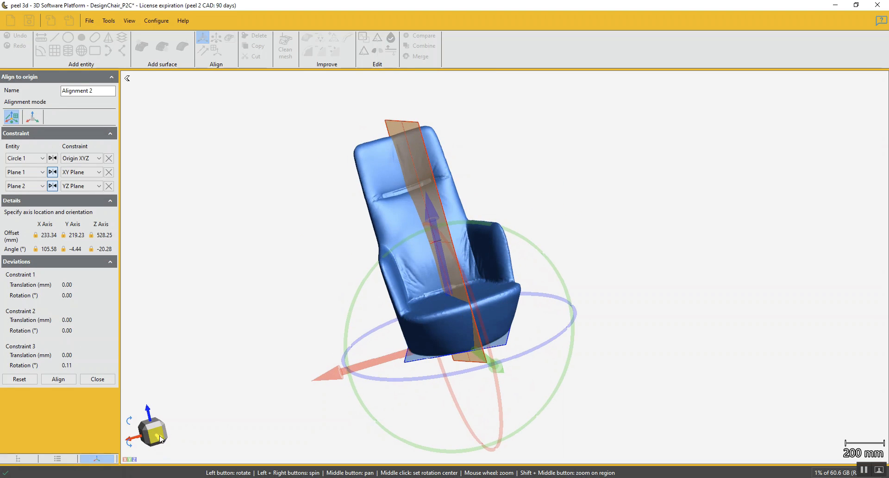
Check the chair's orientation in straight front and side views, and apply the alignment
click(158, 437)
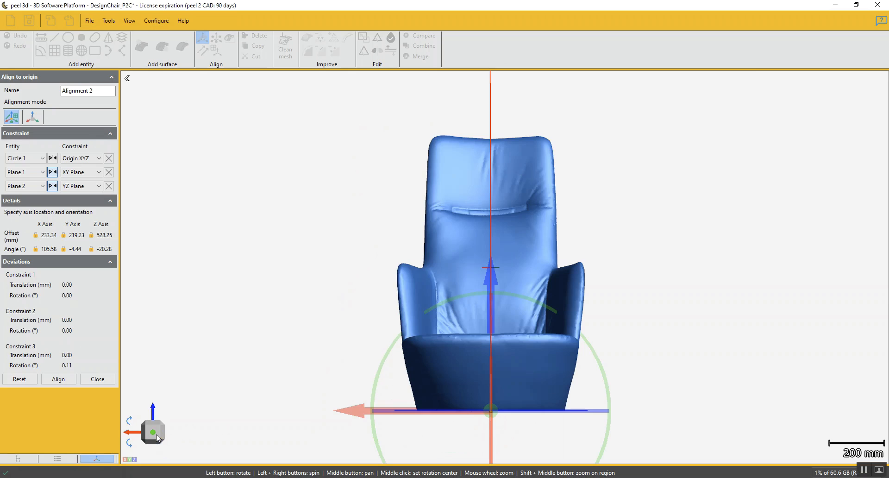
click(166, 433)
click(166, 434)
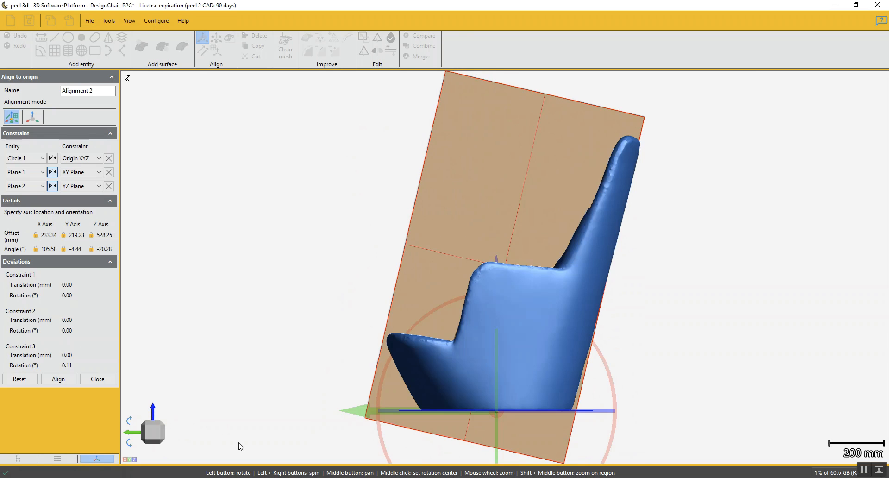
click(169, 434)
click(165, 433)
drag(227, 438, 201, 438)
click(162, 433)
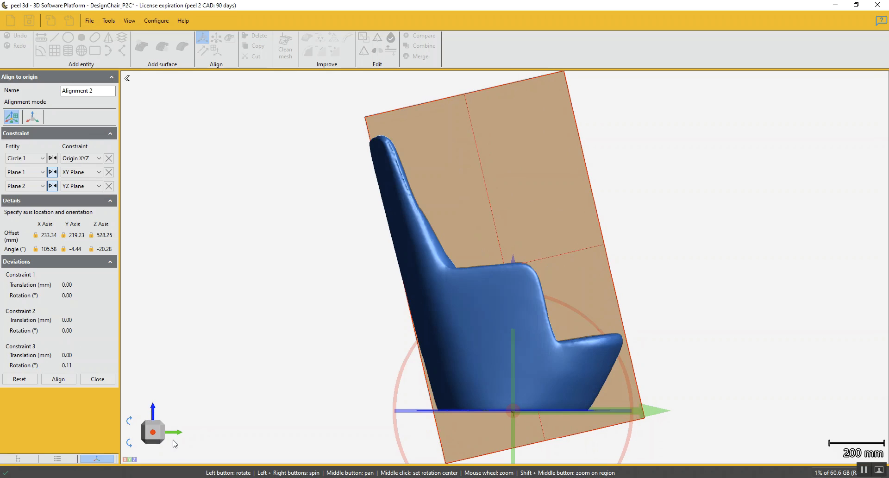
click(59, 379)
Select the horizontal headrest seam strip on the front of the backrest with a rectangle and replace it with a smooth mesh patch
drag(348, 364, 436, 393)
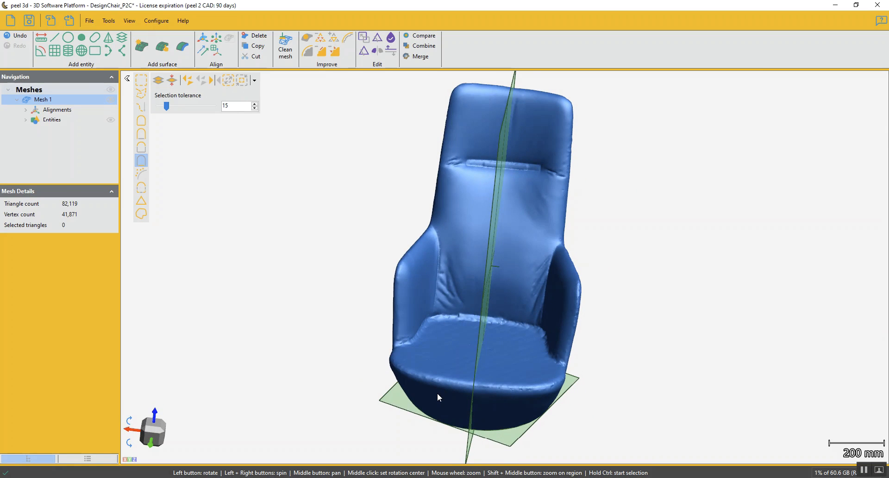
mouse_move(486, 330)
mouse_down()
mouse_move(505, 327)
mouse_move(495, 324)
mouse_up()
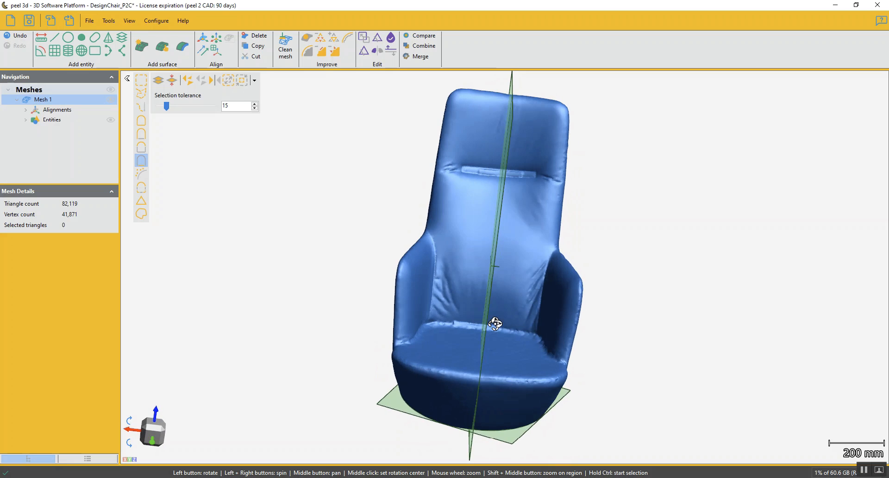
drag(457, 256, 459, 256)
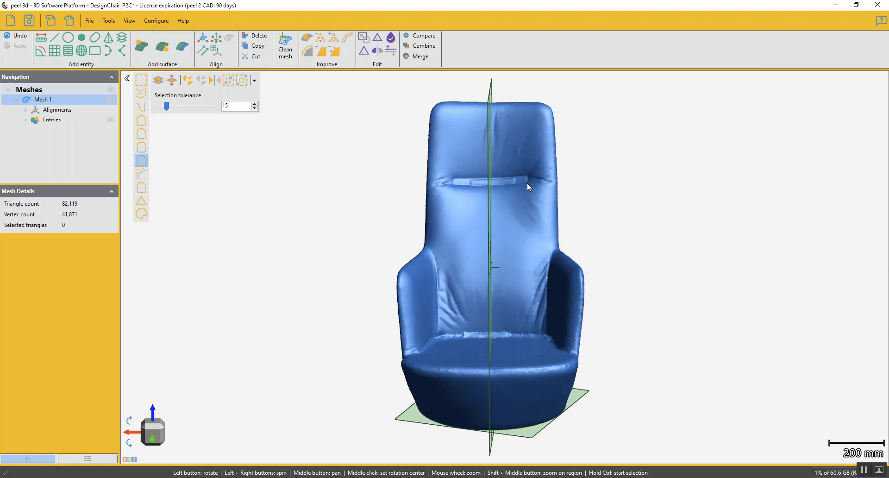
click(143, 86)
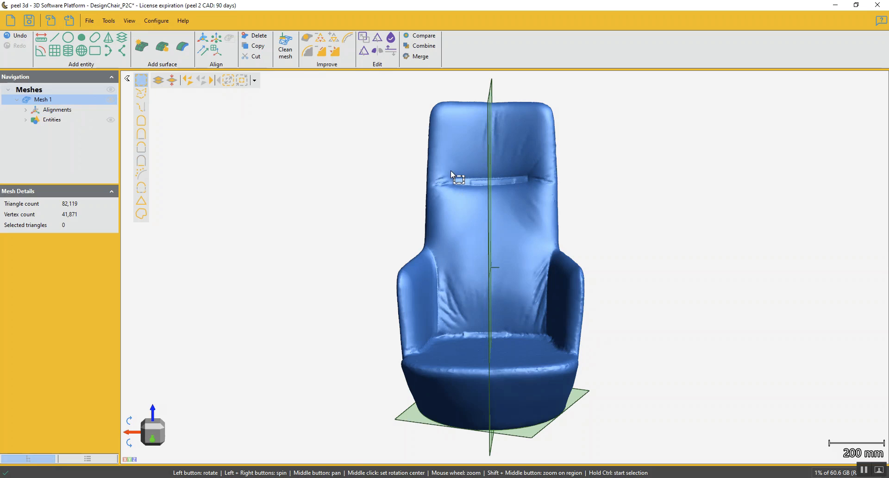
drag(447, 168, 532, 190)
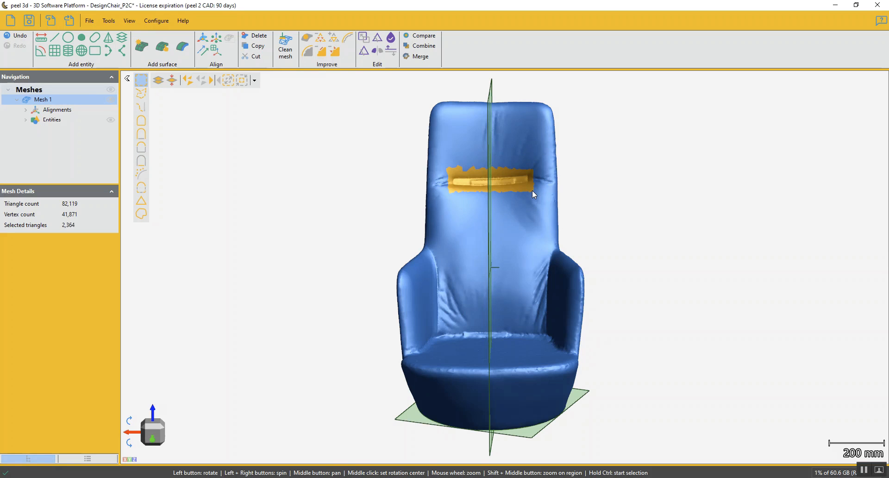
click(326, 57)
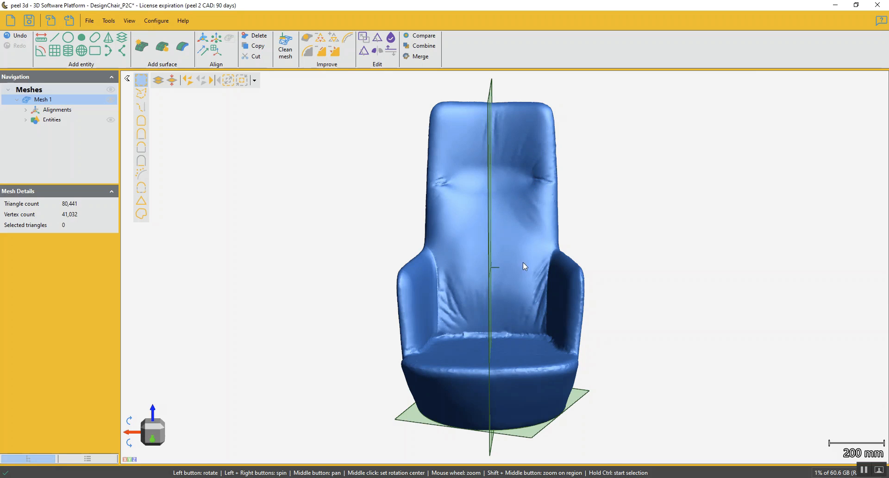
Select the remaining creases at both ends of the former headrest seam with rectangles
scroll(496, 180, up, 4)
drag(494, 185, 513, 223)
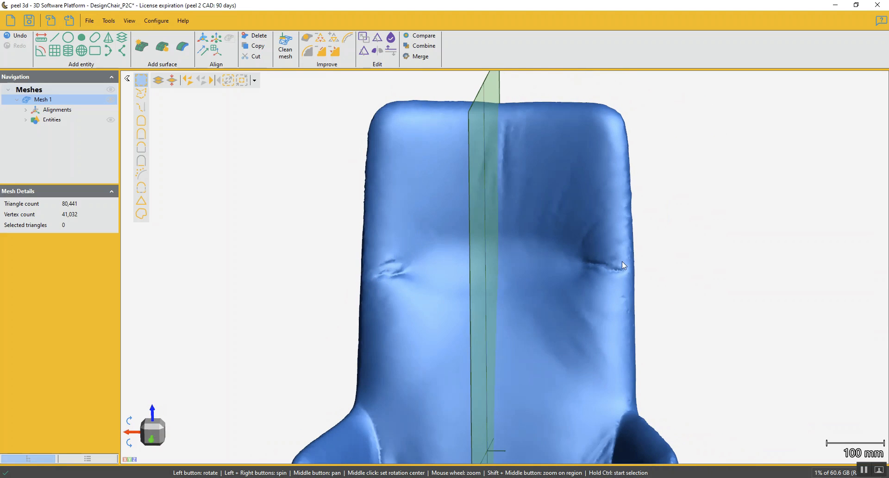
middle_drag(563, 301, 582, 247)
scroll(582, 249, down, 2)
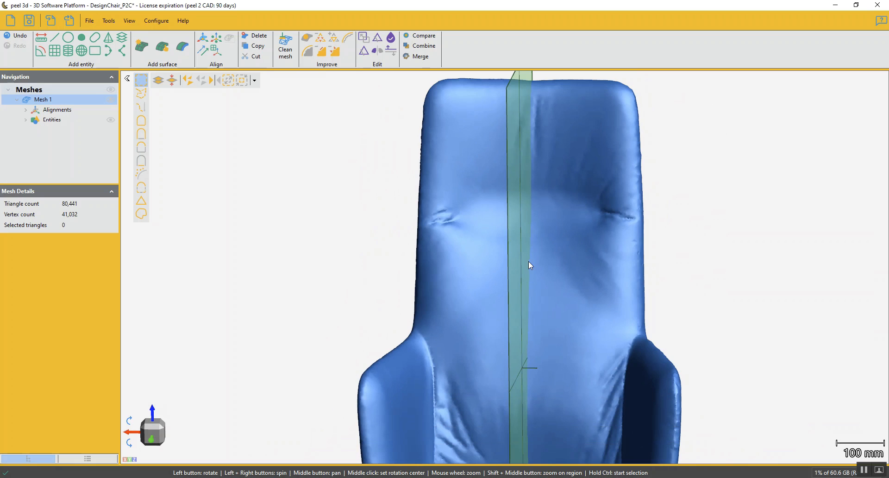
drag(458, 228, 459, 227)
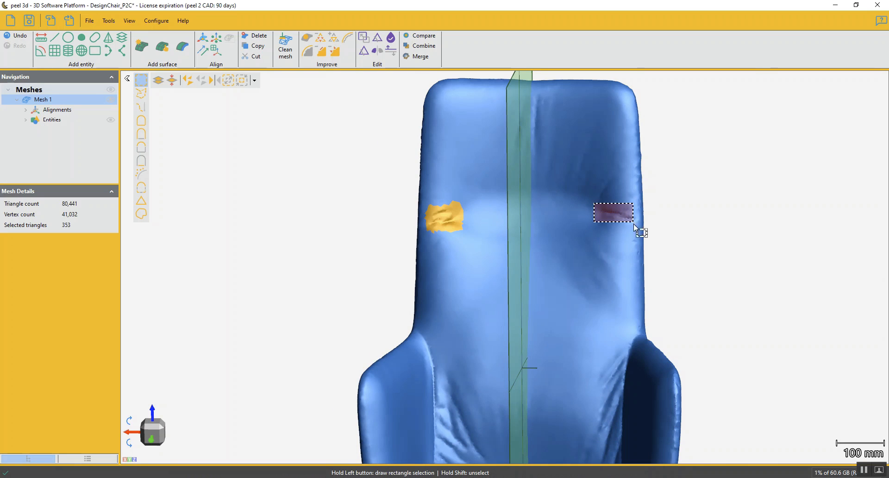
ctrl+drag(637, 226, 638, 226)
Try to replace the two selected creases with smooth mesh patches, checking the small gap in the selection between attempts
middle_drag(541, 351, 537, 248)
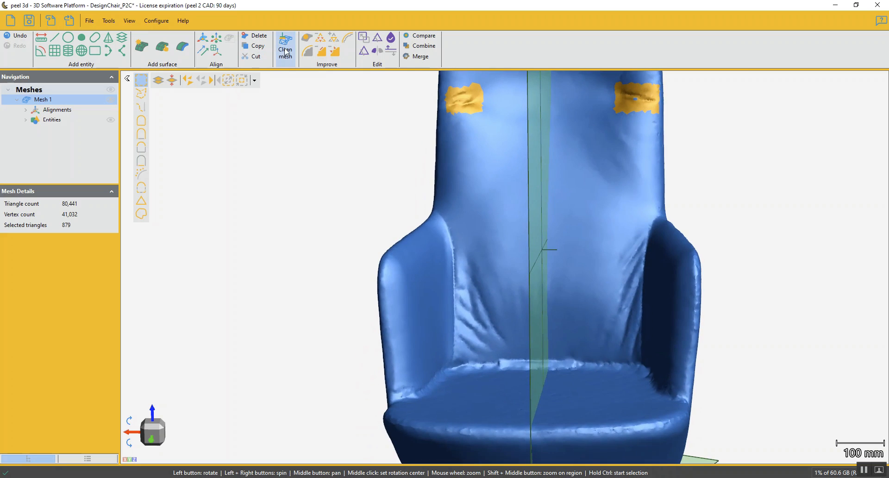
click(331, 53)
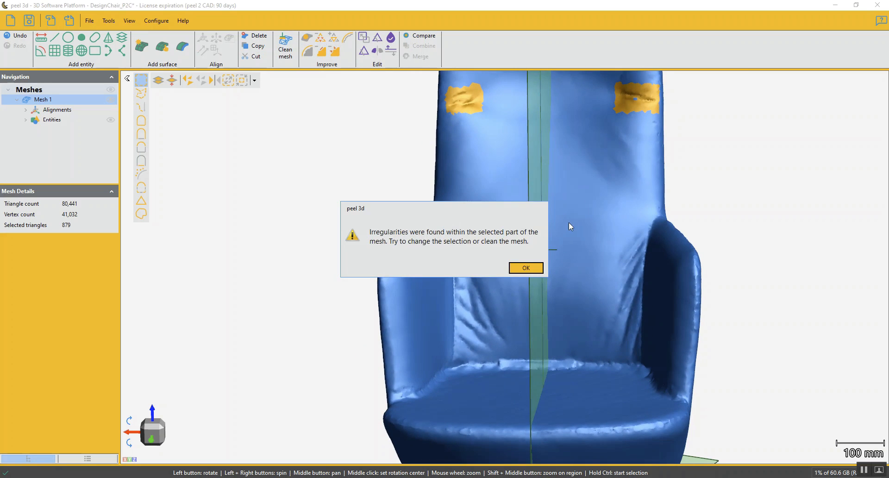
click(533, 270)
middle_drag(553, 194, 507, 328)
scroll(582, 227, up, 3)
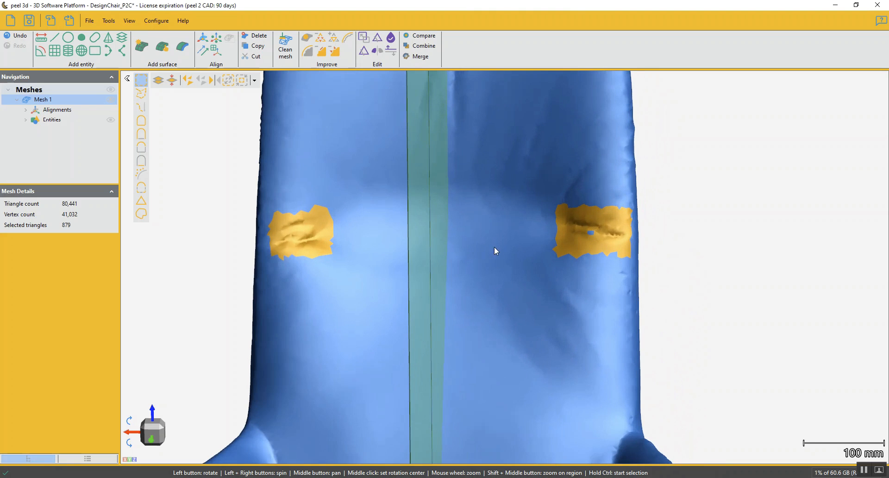
scroll(593, 243, up, 2)
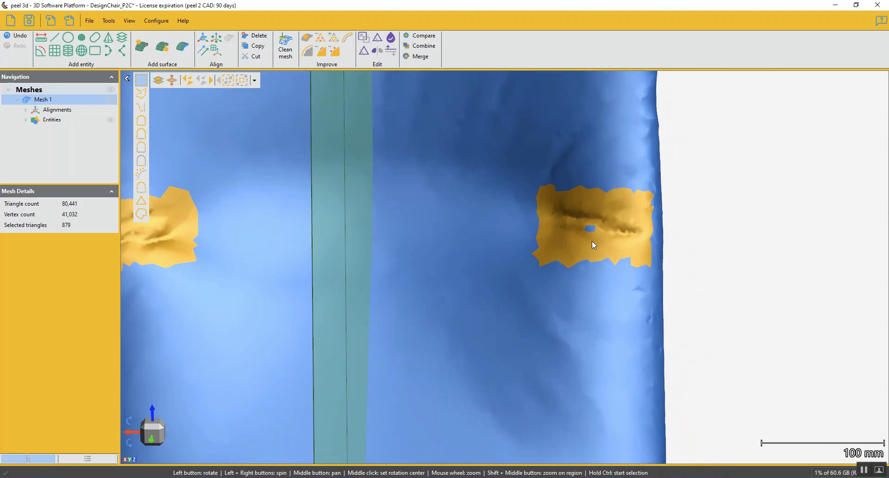
scroll(604, 283, down, 2)
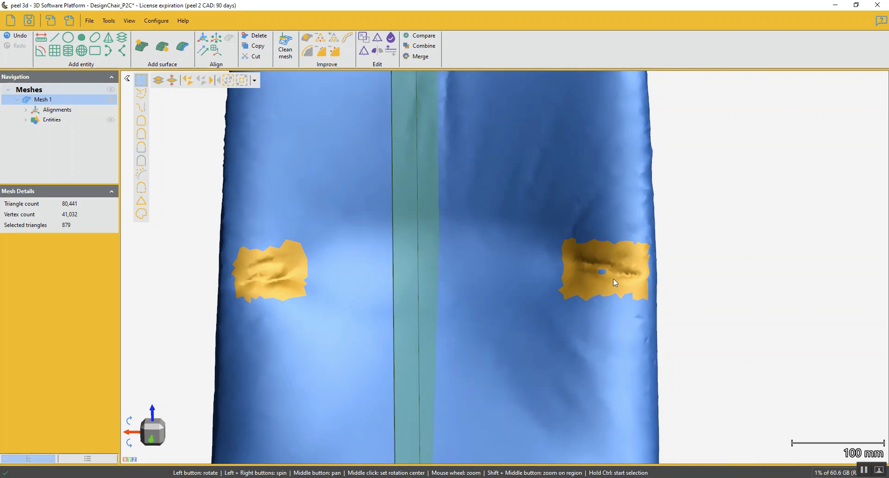
click(322, 52)
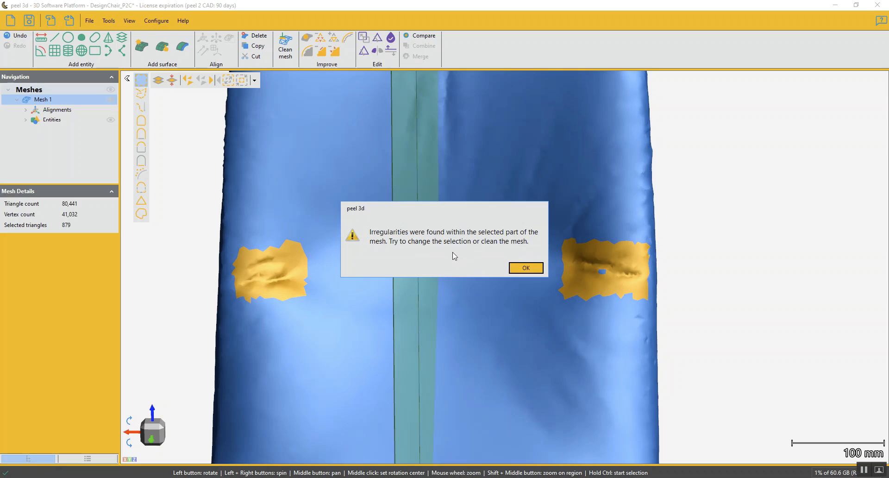
click(526, 268)
Close the small gap by growing and shrinking the selection, and replace both headrest creases with smooth mesh patches
scroll(608, 271, up, 3)
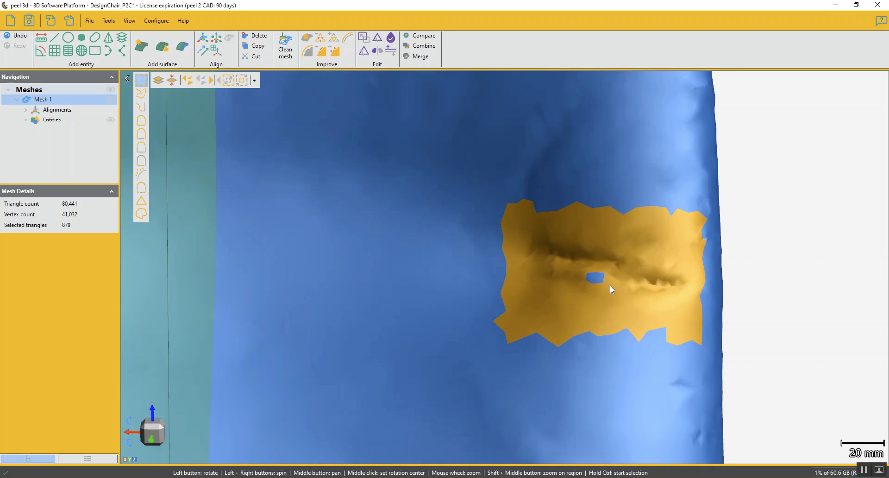
scroll(609, 285, down, 6)
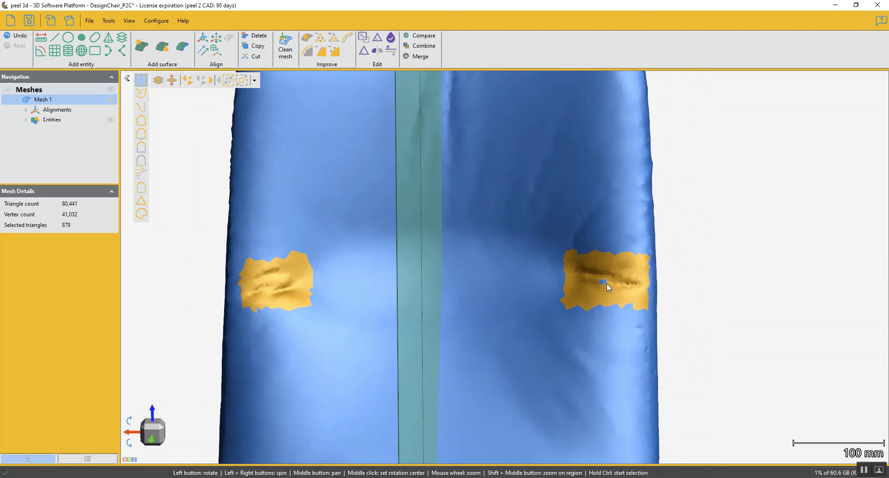
click(230, 81)
right_click(231, 81)
click(217, 101)
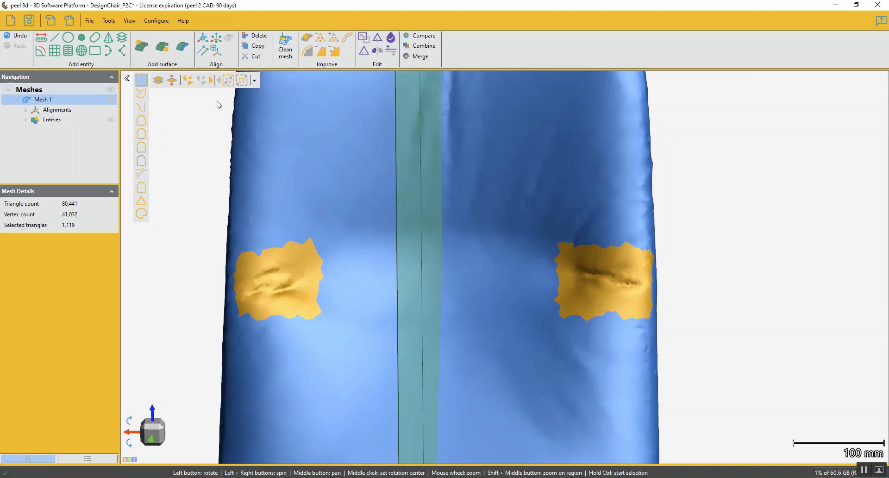
click(243, 83)
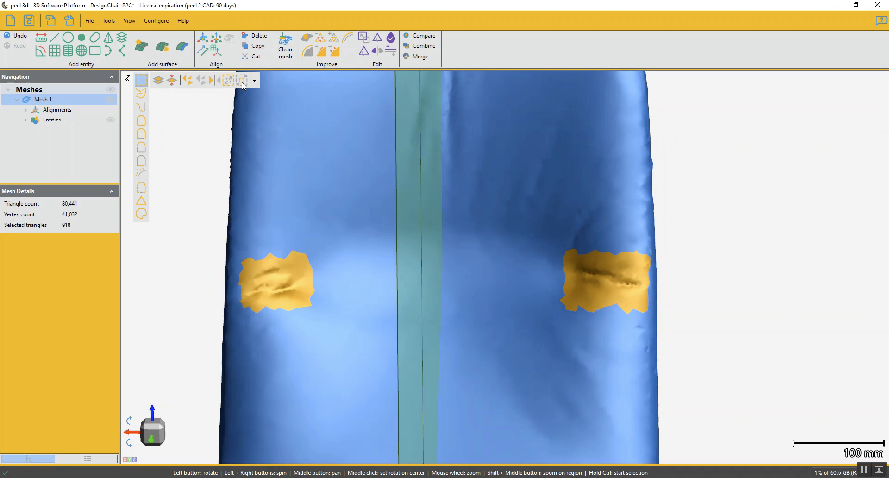
click(319, 51)
Brush-select the wrinkles on the lower backrest beside the left armrest, as seen from the front, with brush size 15
scroll(440, 251, down, 2)
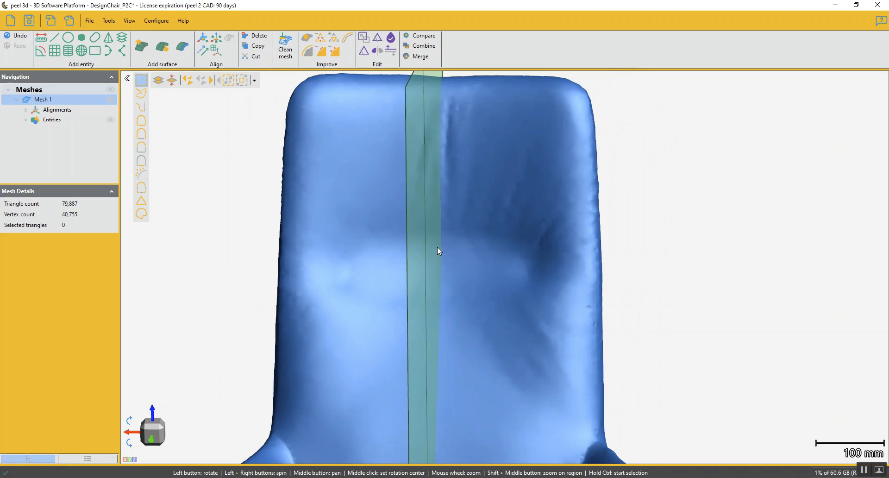
drag(494, 353, 507, 329)
scroll(501, 324, down, 3)
middle_drag(497, 344, 507, 231)
middle_drag(515, 333, 514, 263)
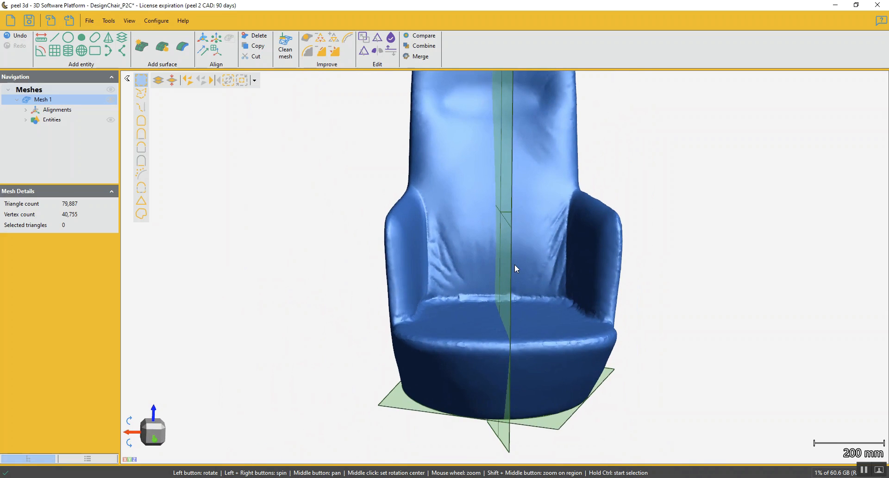
scroll(456, 238, up, 3)
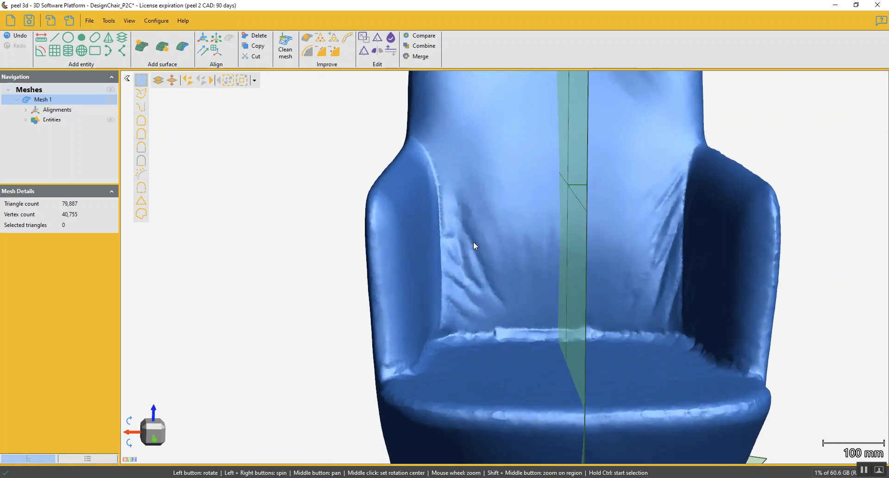
click(141, 106)
click(459, 197)
click(502, 303)
click(458, 231)
click(480, 288)
click(453, 238)
click(453, 320)
click(464, 321)
click(462, 268)
click(476, 317)
click(481, 316)
click(475, 288)
click(489, 297)
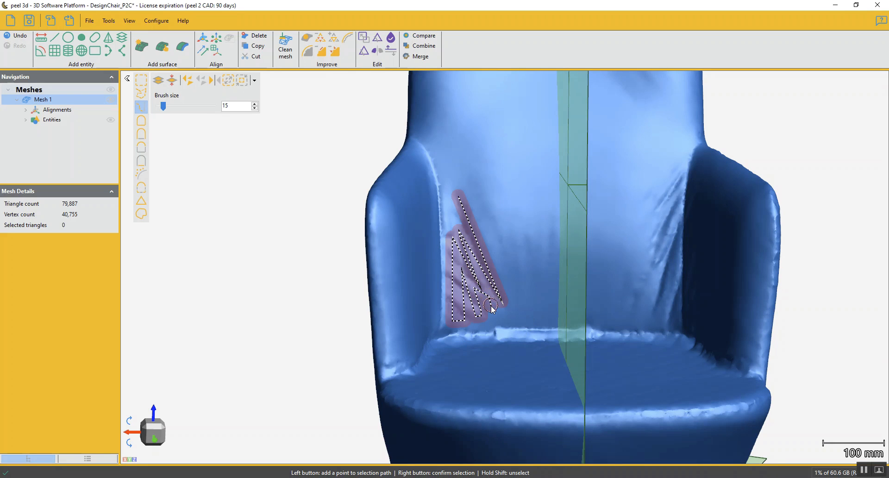
right_click(491, 309)
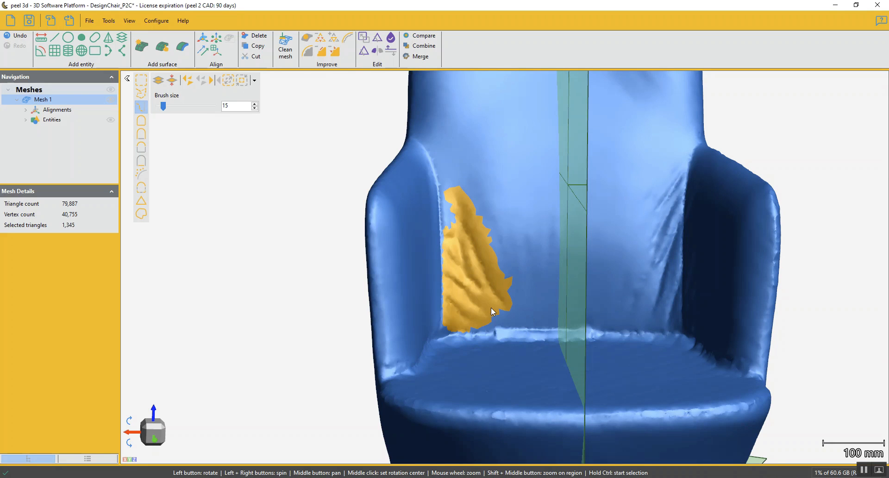
Add the wrinkles on the lower backrest beside the right armrest, as seen from the front, to the selection with a free-form outline
click(143, 94)
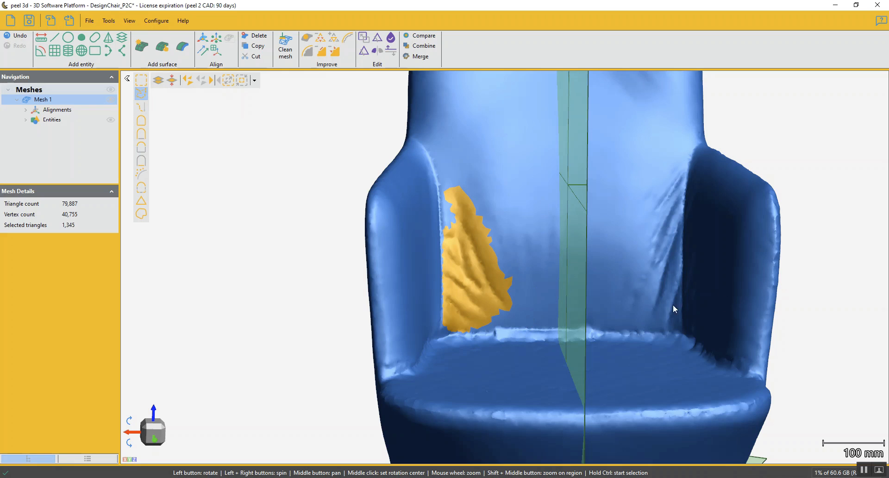
click(618, 308)
click(640, 190)
click(679, 159)
click(684, 164)
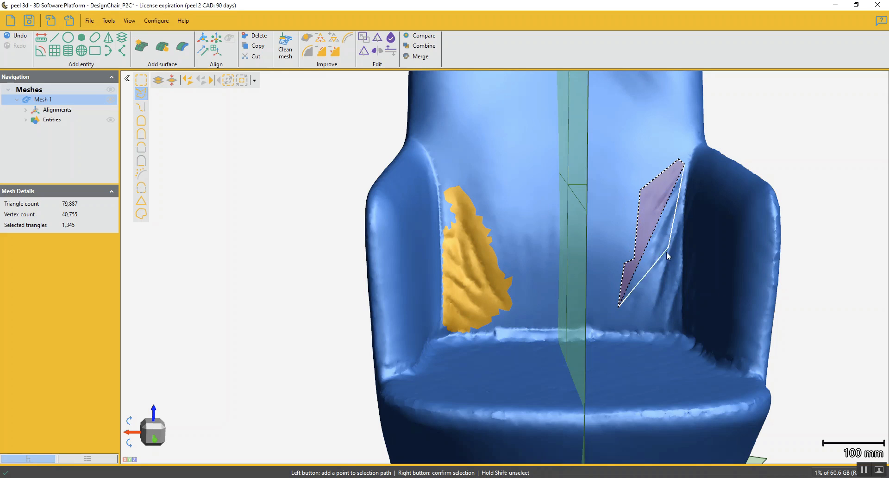
click(674, 299)
click(676, 324)
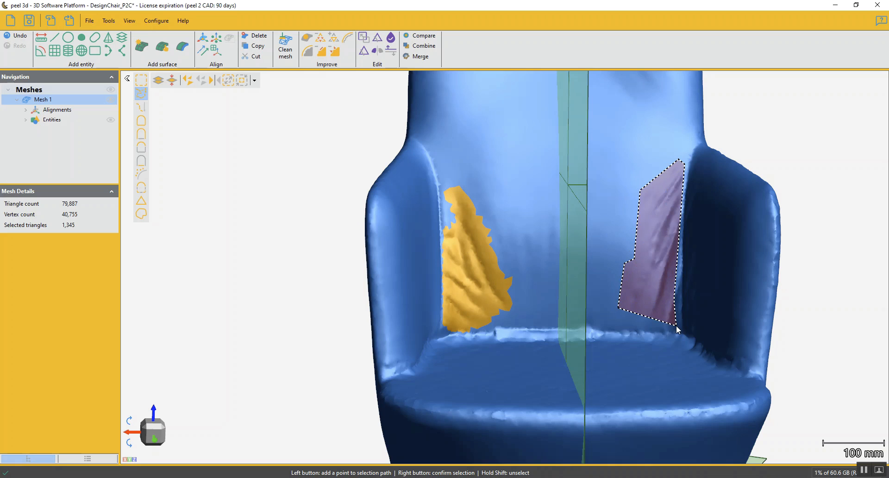
right_click(654, 321)
Unselect the triangles that spill over onto the right armrest by outlining the strip along its joint with the backrest
drag(654, 321, 718, 292)
scroll(704, 197, up, 5)
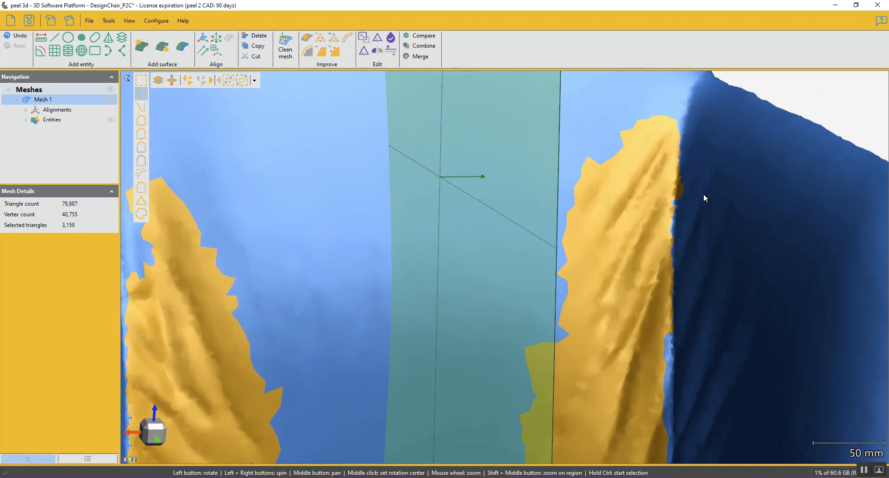
key(ctrl)
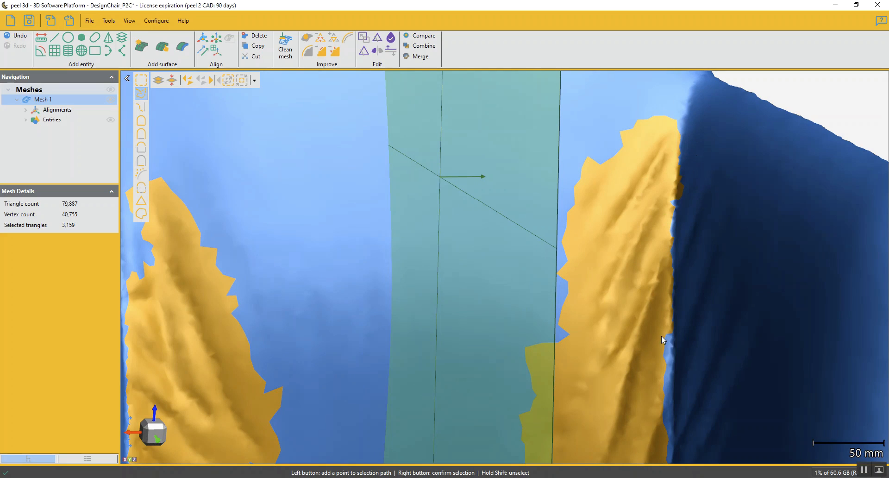
key(ctrl)
click(668, 286)
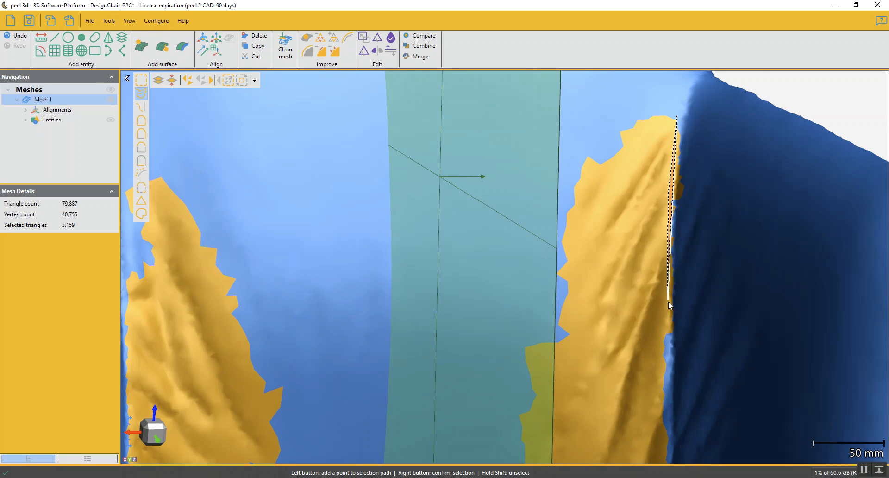
click(668, 344)
click(713, 345)
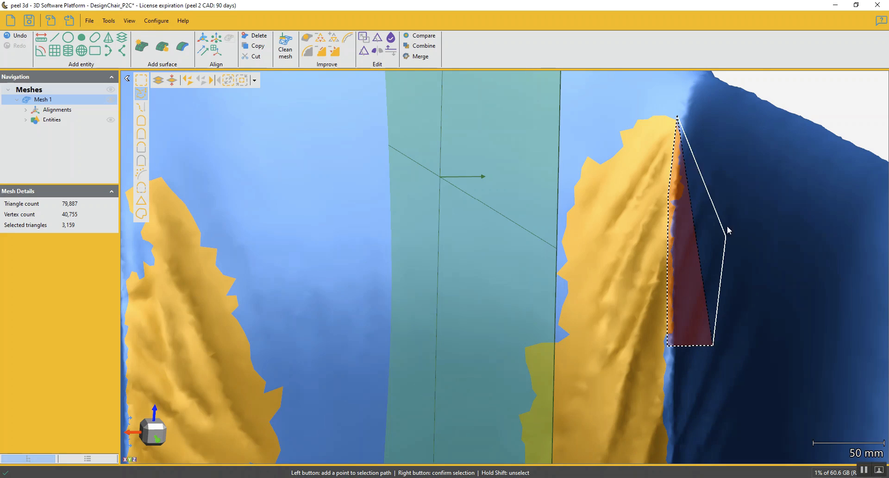
click(725, 124)
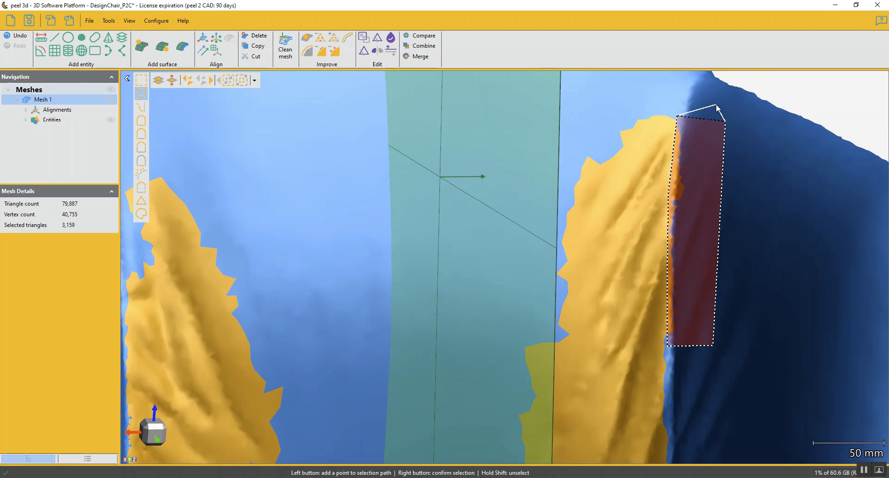
shift+right_click(717, 106)
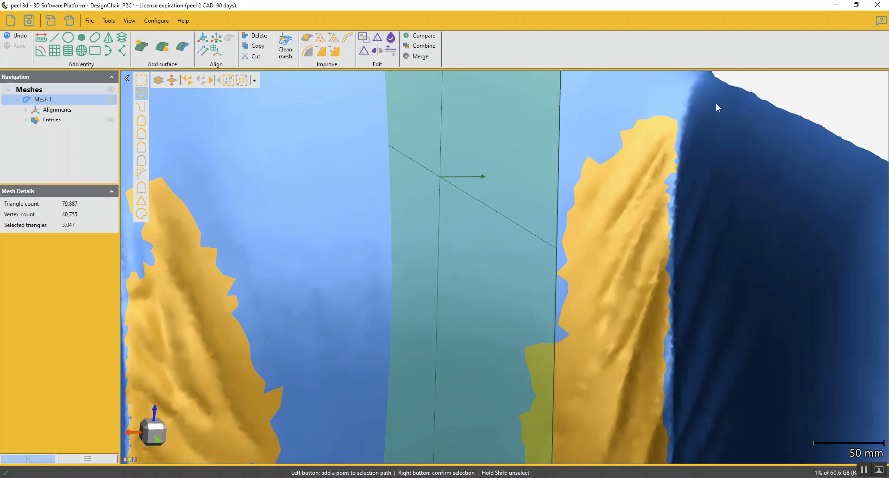
Defeature both selected wrinkle areas on the lower backrest to replace them with smooth mesh
scroll(632, 286, down, 4)
middle_drag(551, 327, 562, 281)
drag(563, 280, 537, 283)
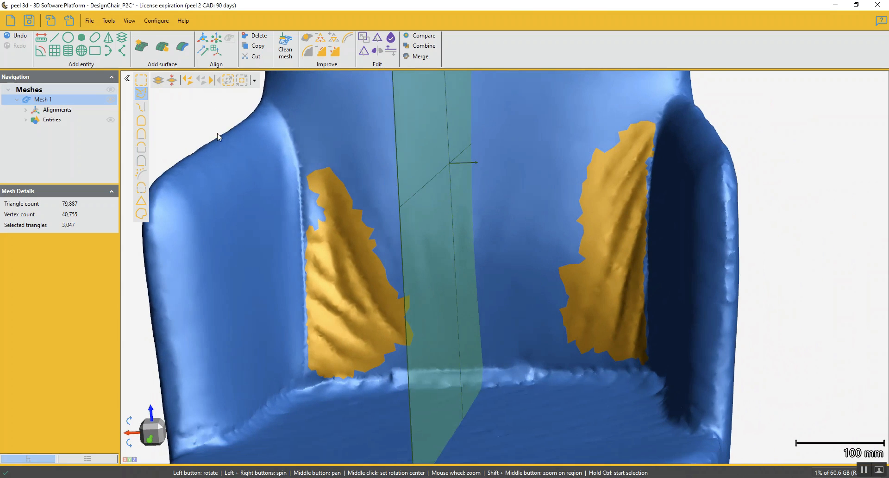
click(323, 53)
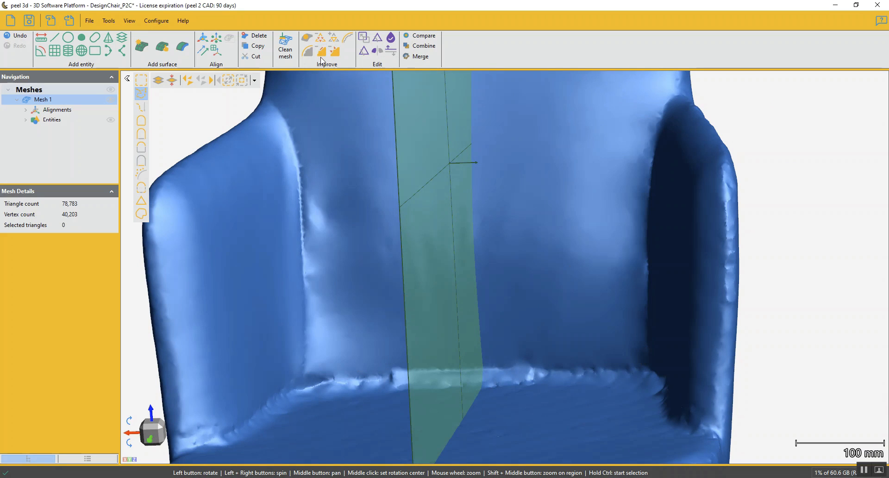
Select the top surface of the seat by similar normal, with a selection tolerance of 55
scroll(490, 338, down, 3)
drag(502, 322, 503, 302)
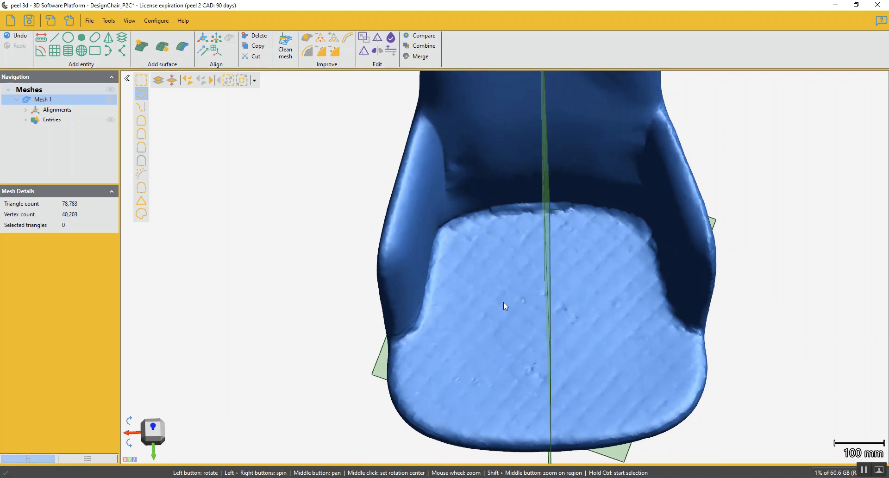
mouse_move(507, 359)
mouse_down()
mouse_move(494, 357)
mouse_move(504, 352)
mouse_up()
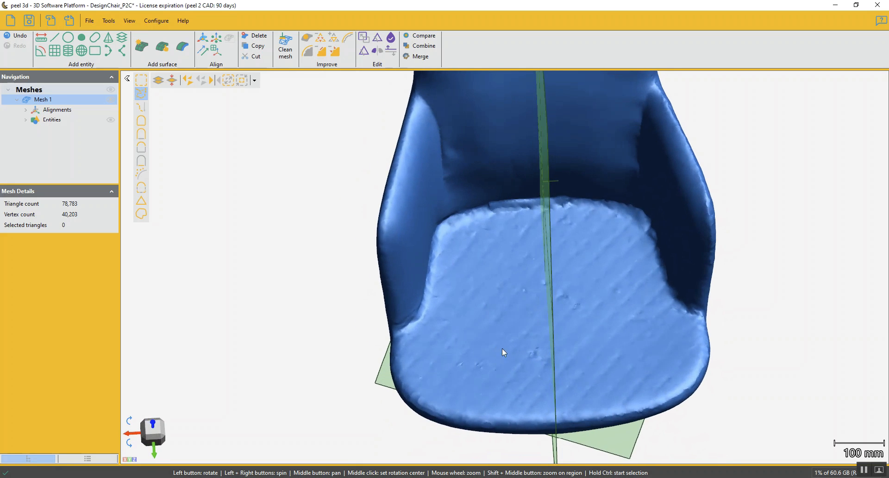
click(140, 159)
click(535, 296)
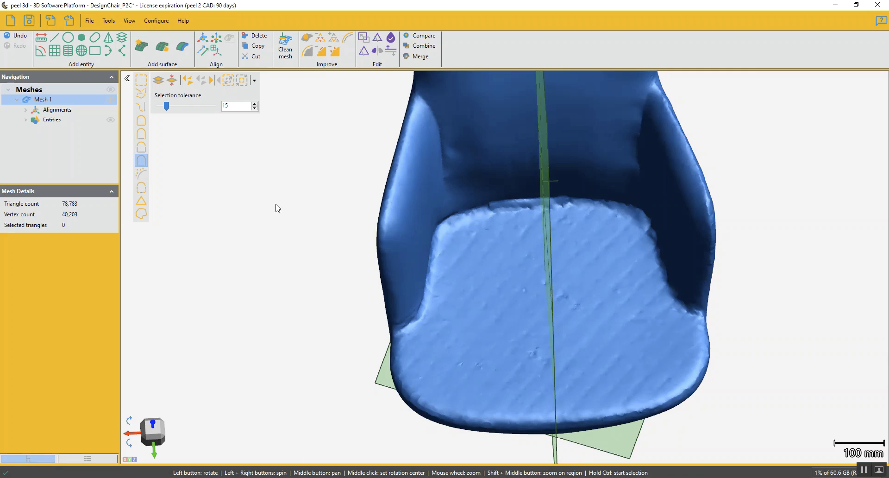
click(169, 110)
drag(168, 109, 189, 108)
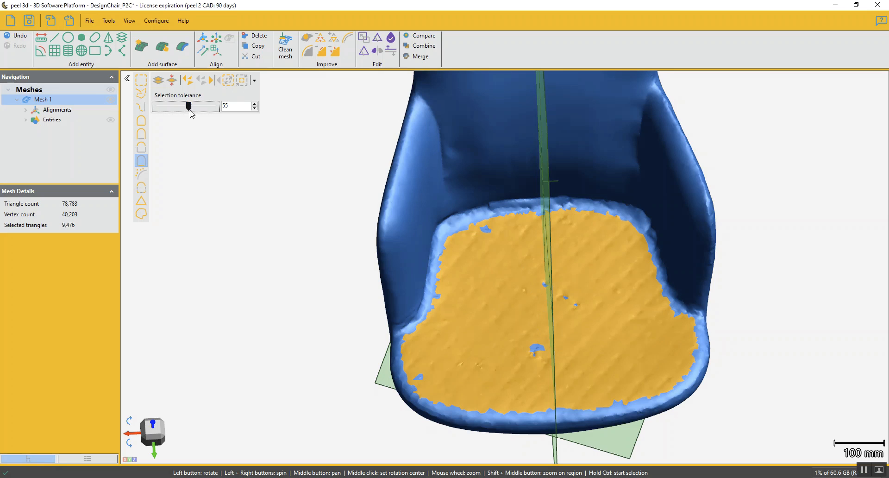
Close the small gaps inside the seat selection by growing it several times and shrinking it back
drag(507, 313, 537, 354)
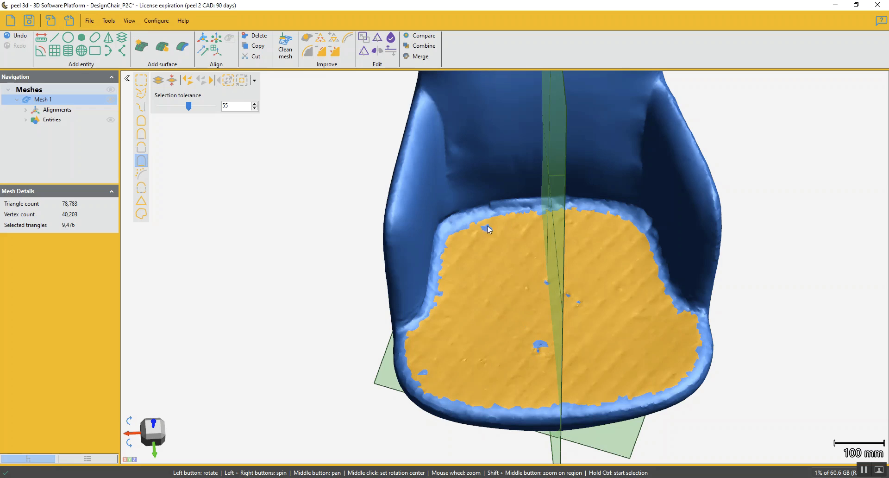
click(229, 79)
click(229, 78)
click(229, 79)
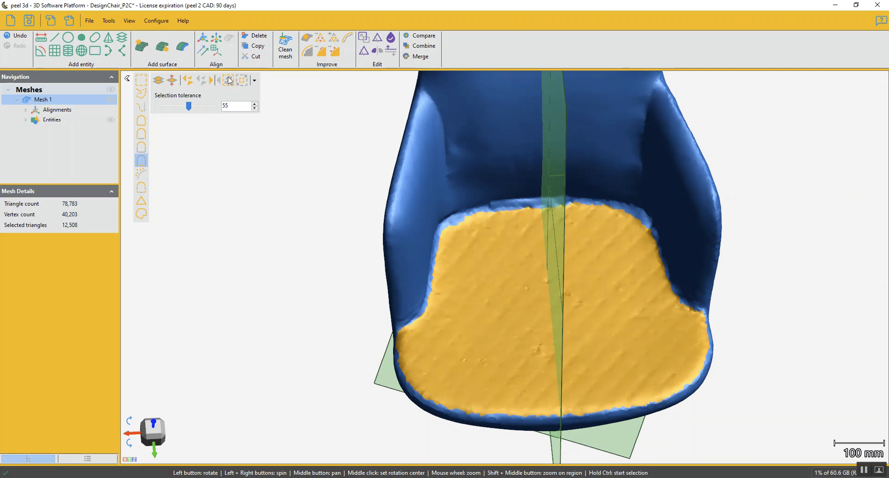
click(229, 80)
click(229, 80)
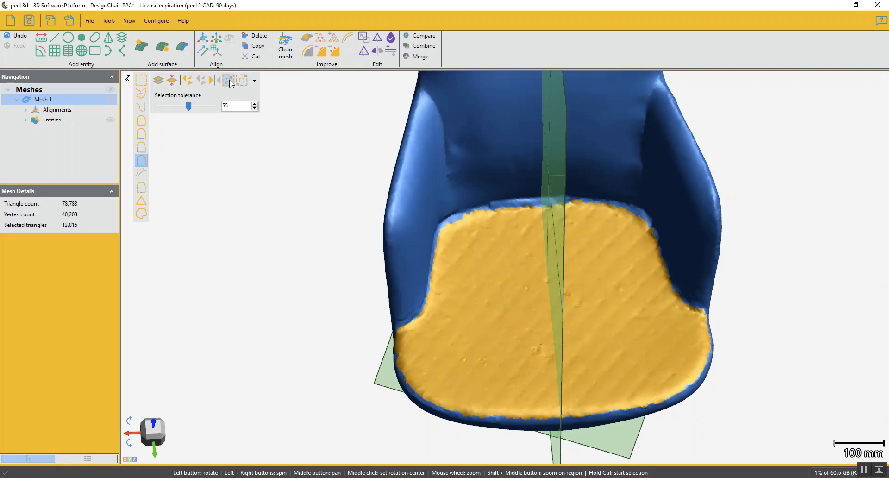
click(245, 82)
click(244, 82)
click(244, 84)
click(244, 83)
click(244, 84)
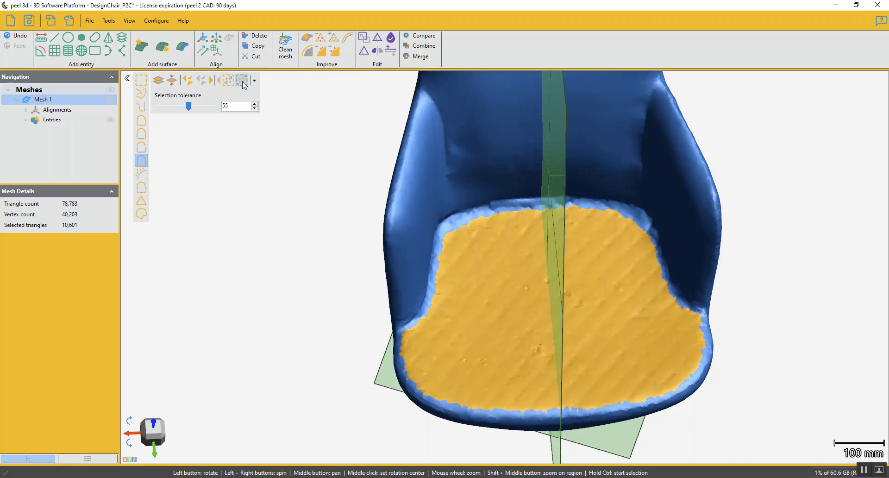
Extend the seat selection towards the armrests and backrest with a free-form outline following the seat's side and rear edges
drag(599, 384, 526, 268)
middle_drag(515, 269, 528, 333)
scroll(529, 333, down, 1)
scroll(379, 267, up, 4)
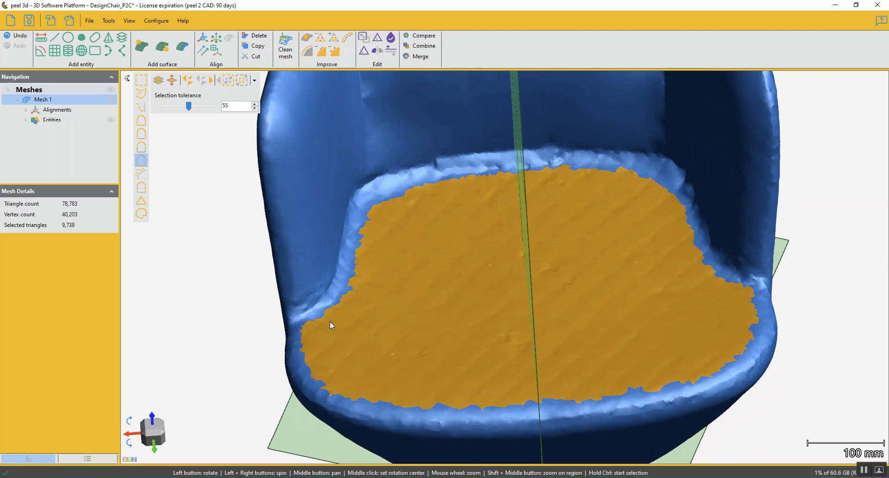
middle_click(493, 283)
click(143, 95)
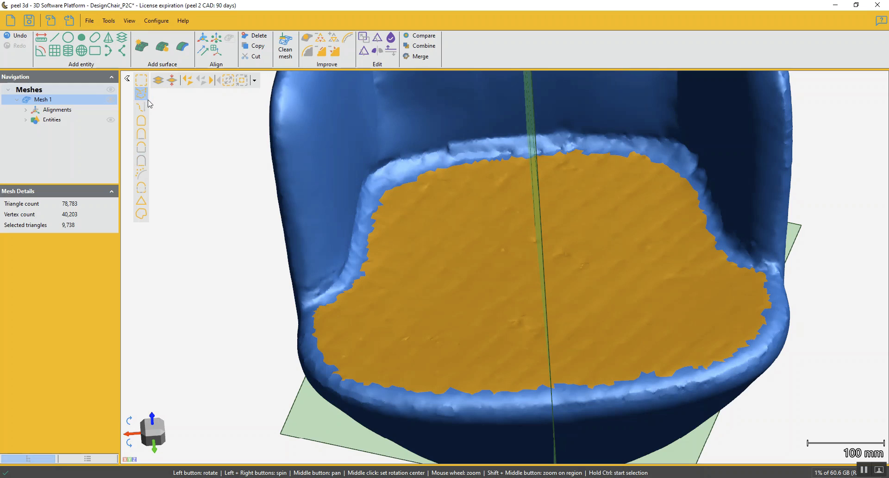
click(322, 311)
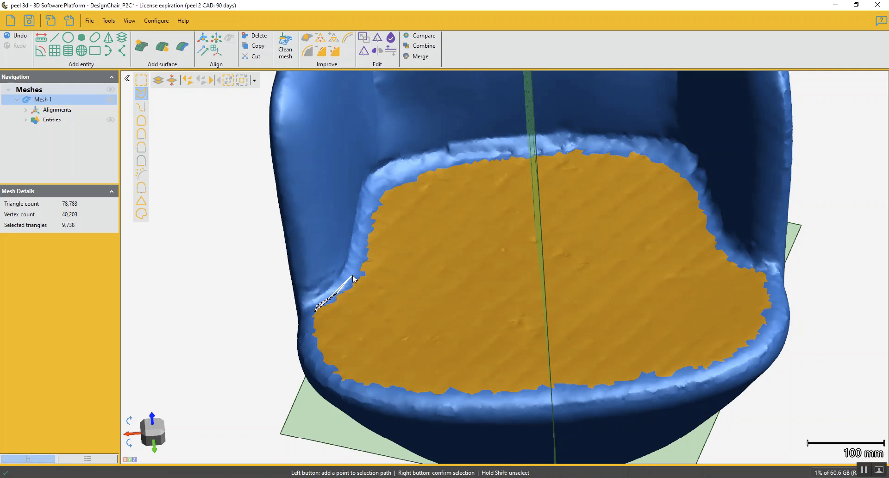
click(364, 244)
click(374, 193)
click(391, 181)
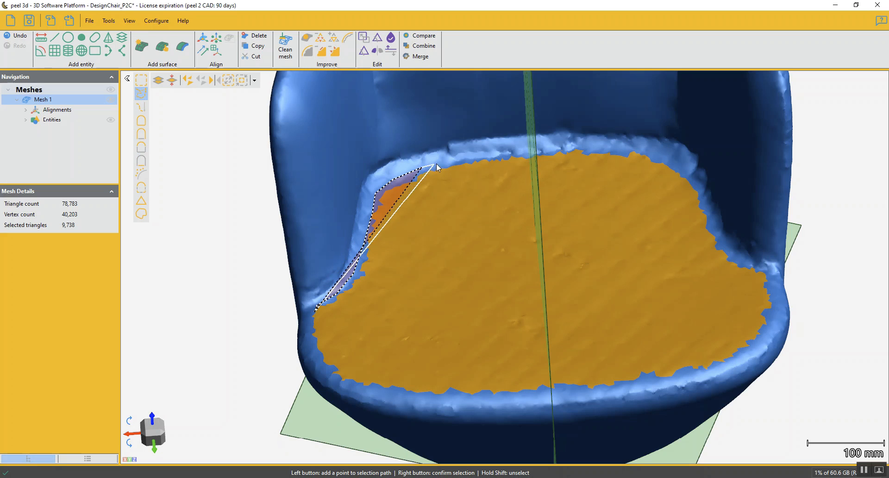
click(459, 158)
click(495, 155)
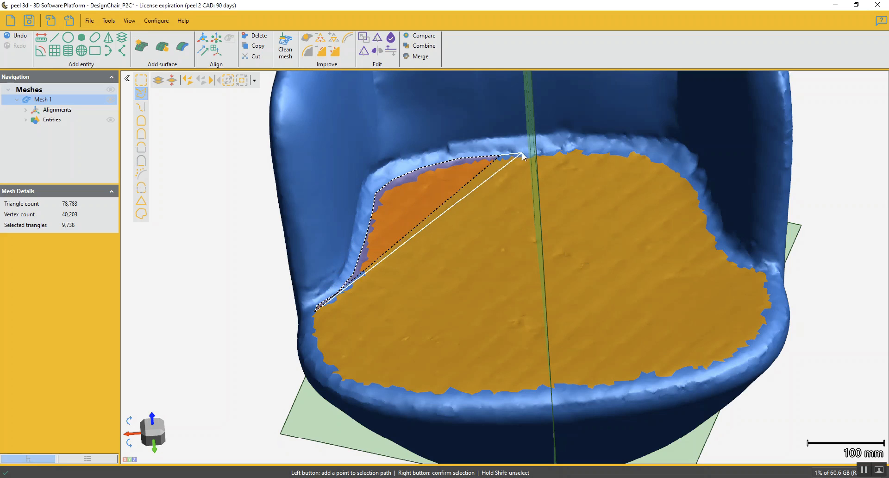
click(560, 149)
click(620, 147)
click(653, 152)
click(687, 174)
click(702, 197)
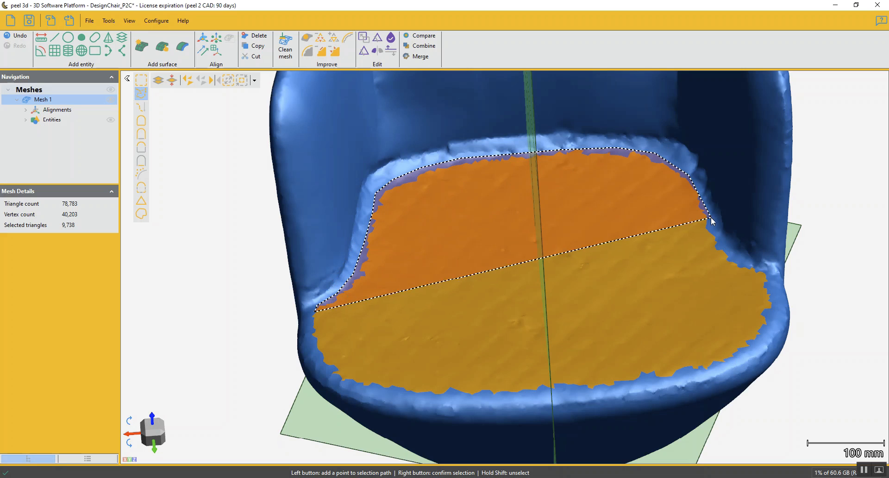
click(721, 241)
click(737, 259)
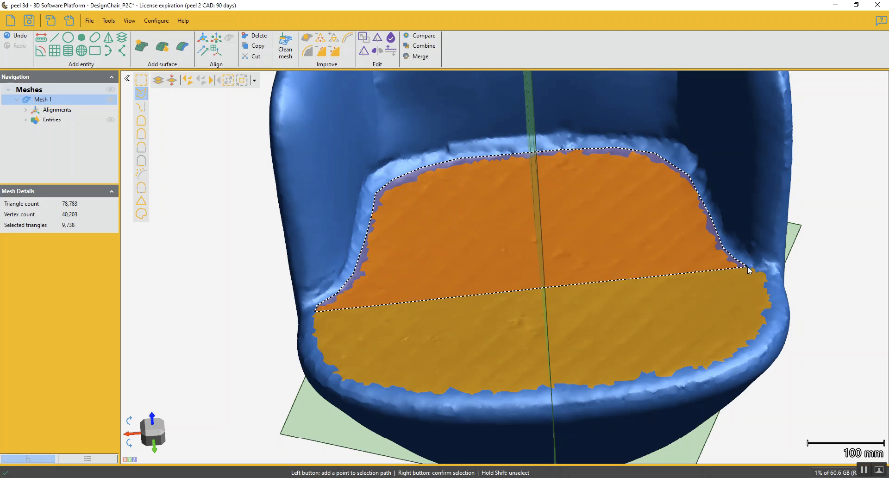
click(766, 272)
right_click(668, 324)
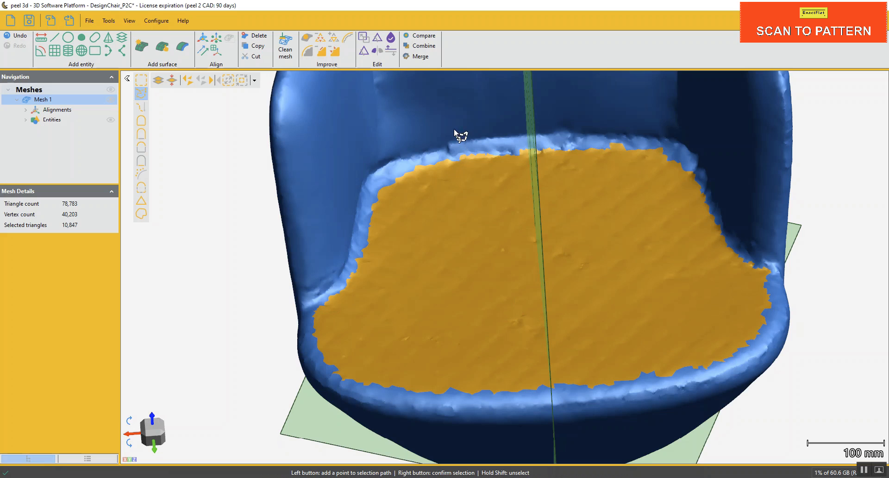
Unselect the strip along the seat's rear edge at the backrest, and delete the selected seat surface
click(648, 145)
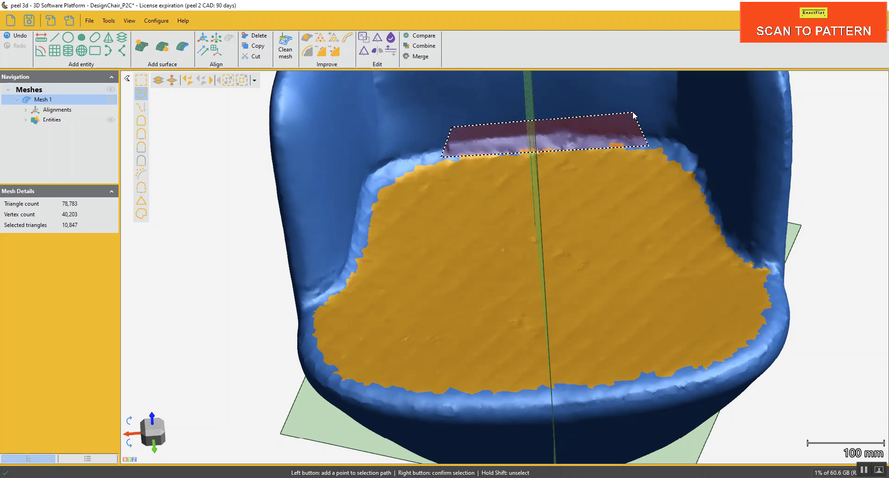
shift+right_click(632, 112)
drag(564, 237, 565, 246)
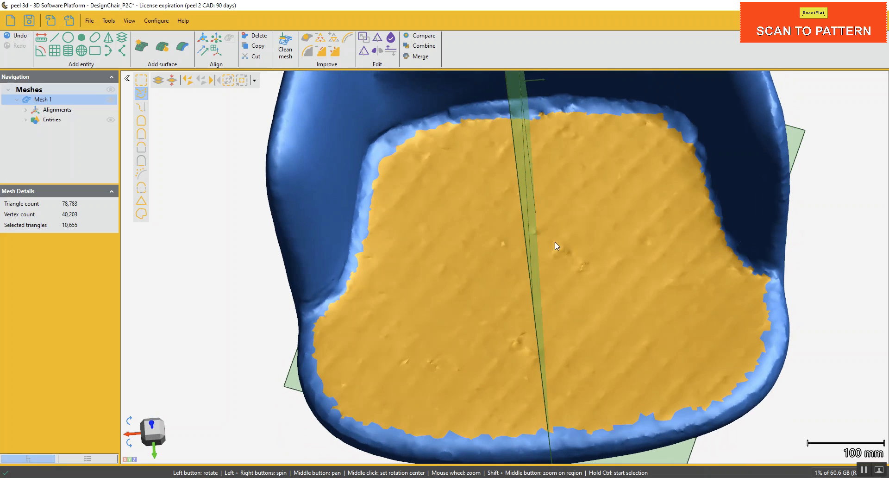
click(259, 39)
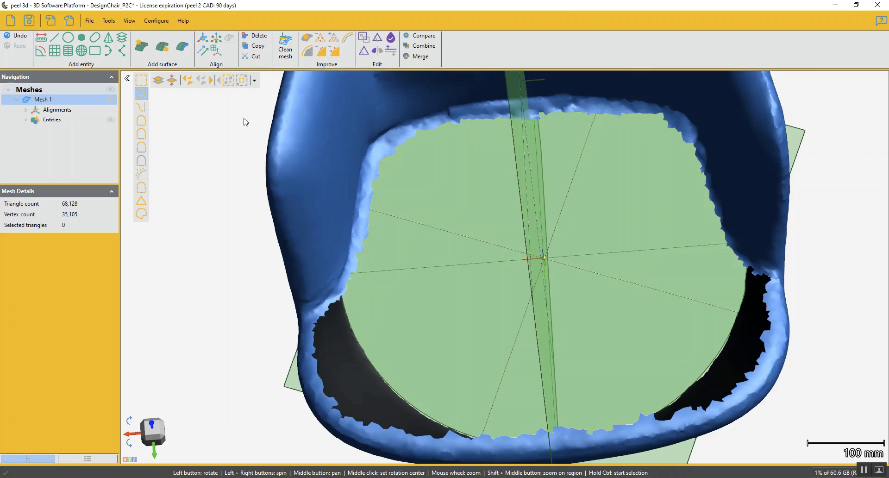
Fill the opening in the seat with new mesh using the Flat filling method, and check the filled edges
scroll(244, 119, down, 3)
mouse_move(279, 180)
mouse_down()
mouse_move(288, 171)
mouse_move(276, 165)
mouse_up()
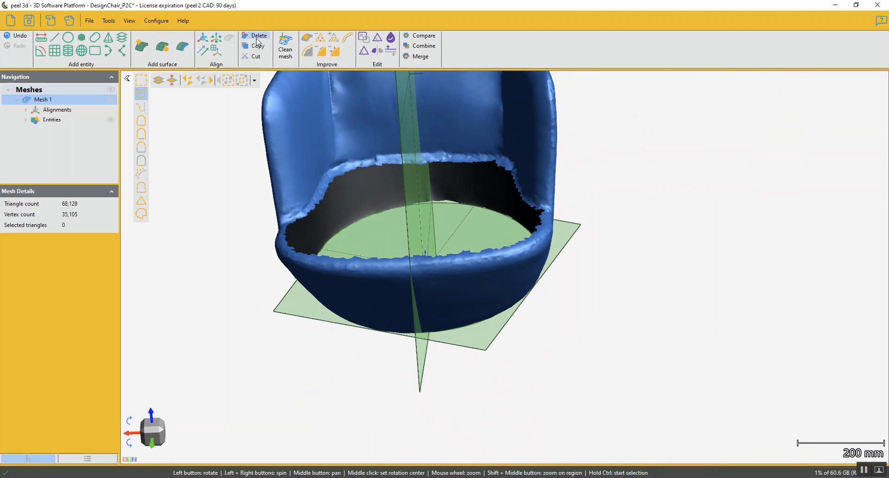
click(308, 39)
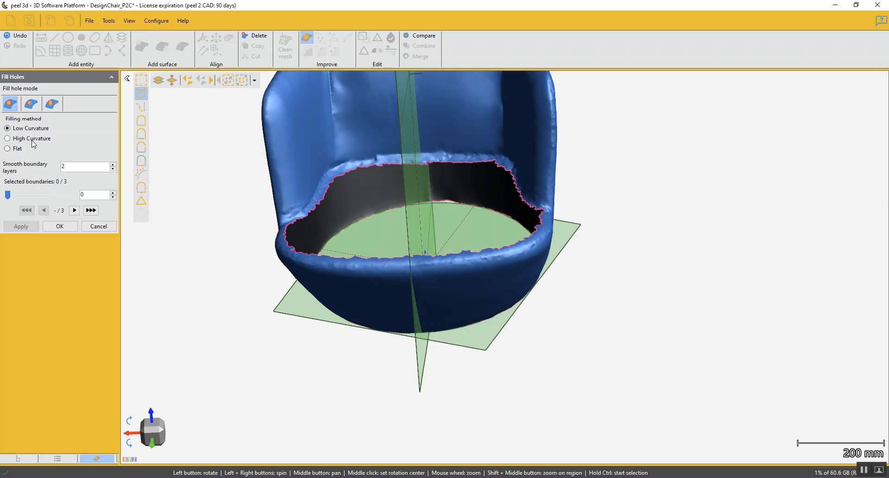
click(8, 149)
drag(451, 218, 418, 234)
click(322, 177)
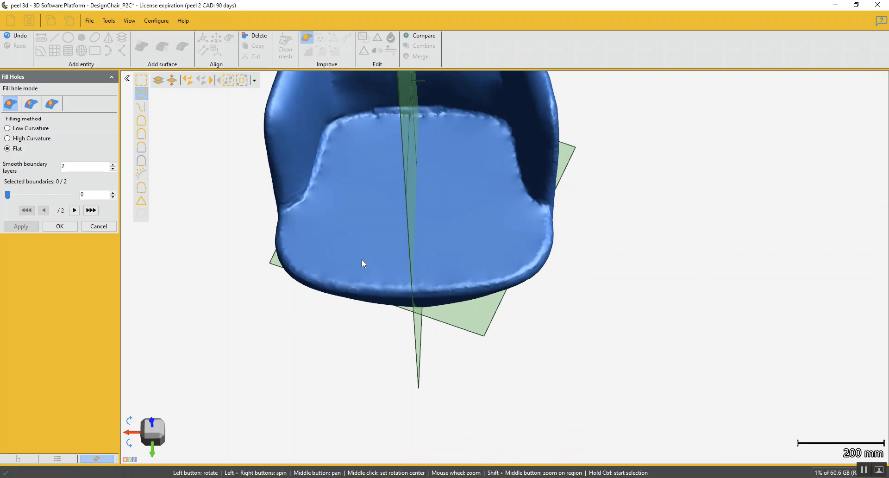
drag(362, 259, 363, 252)
scroll(306, 201, up, 10)
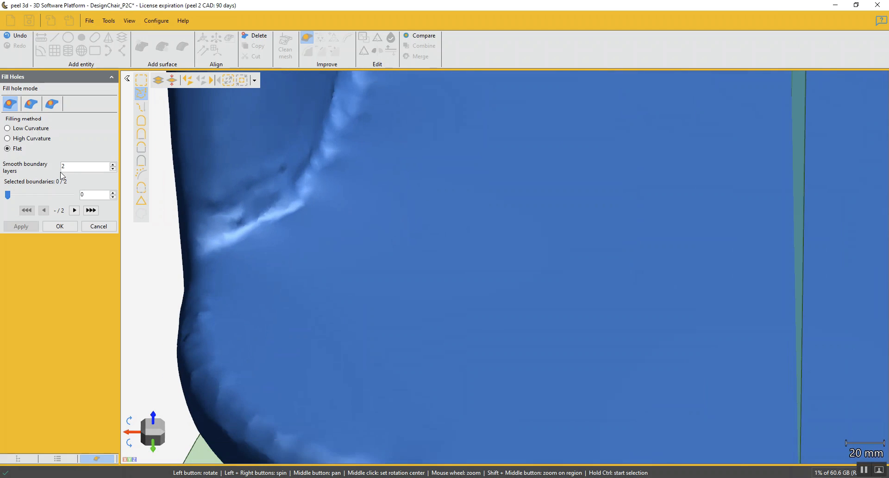
scroll(240, 198, down, 5)
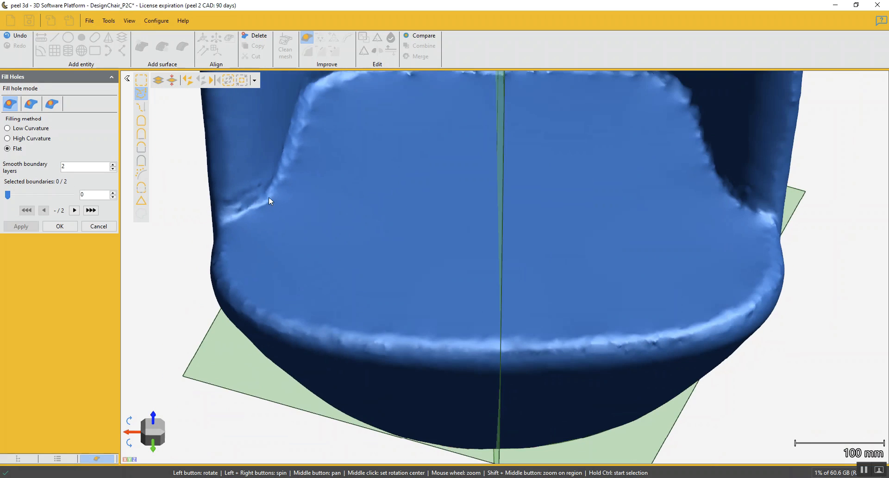
Undo the seat fill, set the smooth boundary layers to 0, and refill the opening using the Flat method
scroll(294, 178, down, 2)
middle_click(312, 182)
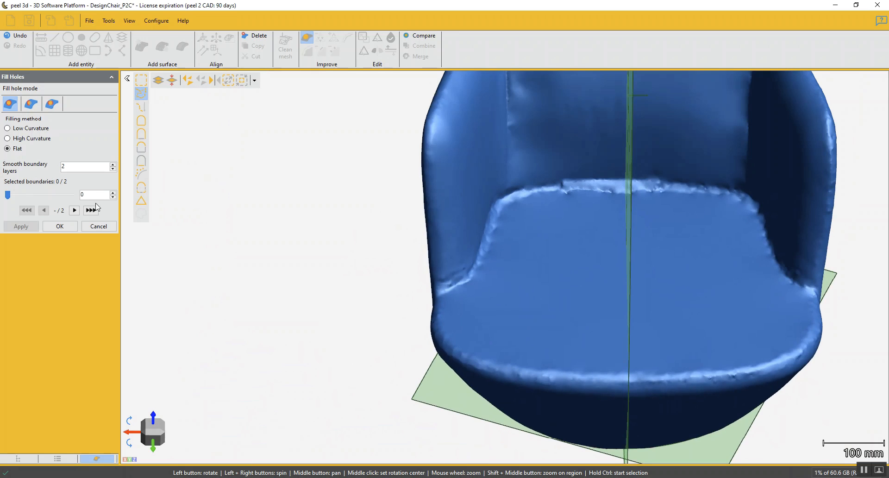
click(20, 36)
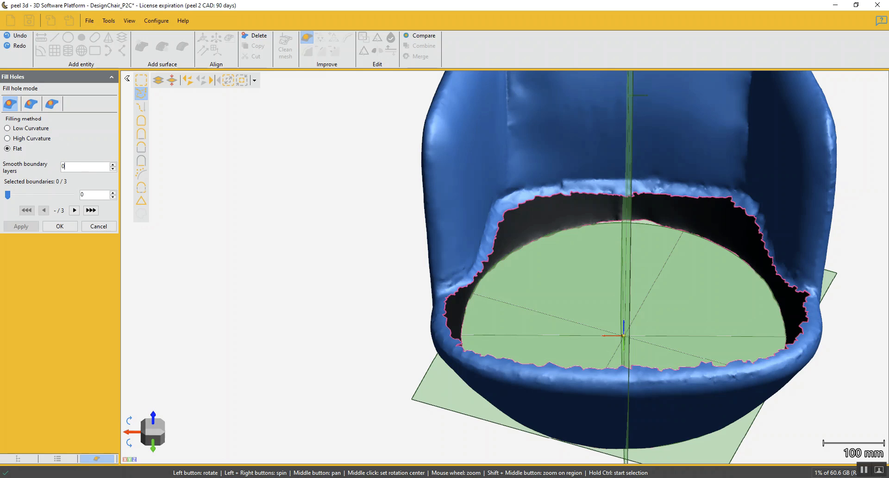
click(527, 203)
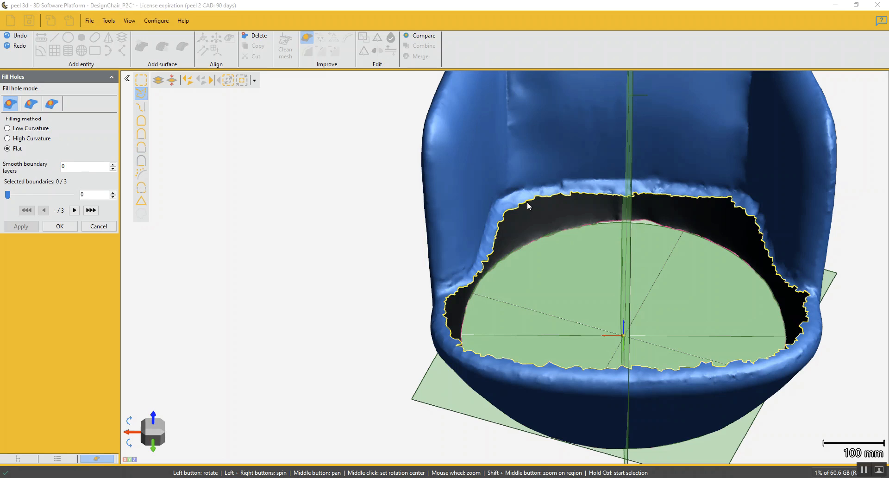
scroll(547, 210, down, 3)
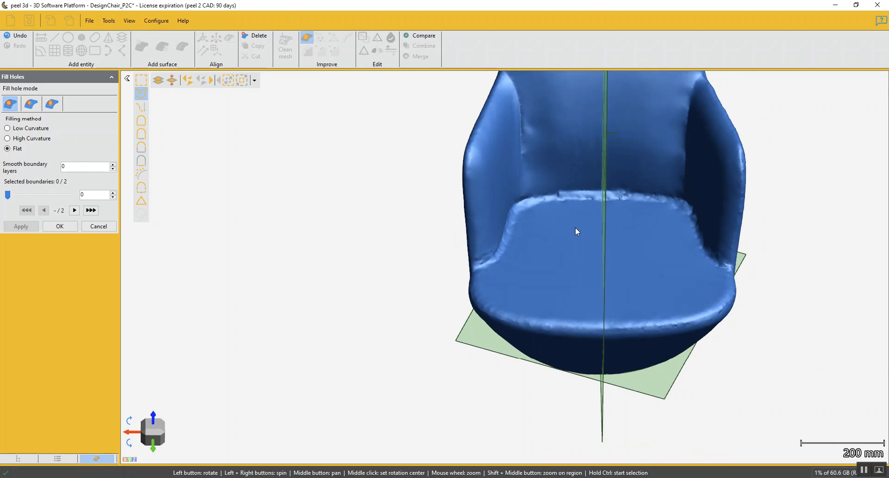
mouse_move(550, 276)
mouse_down()
mouse_move(538, 280)
mouse_move(556, 280)
mouse_move(544, 279)
mouse_up()
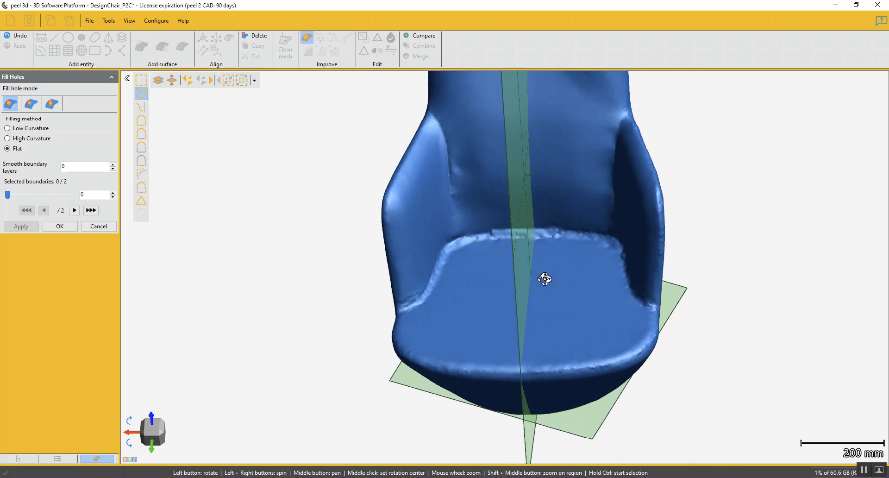
click(60, 227)
Inspect the rough ridge where the refilled seat meets the armrests and backrest
scroll(482, 301, down, 3)
middle_drag(502, 304, 492, 357)
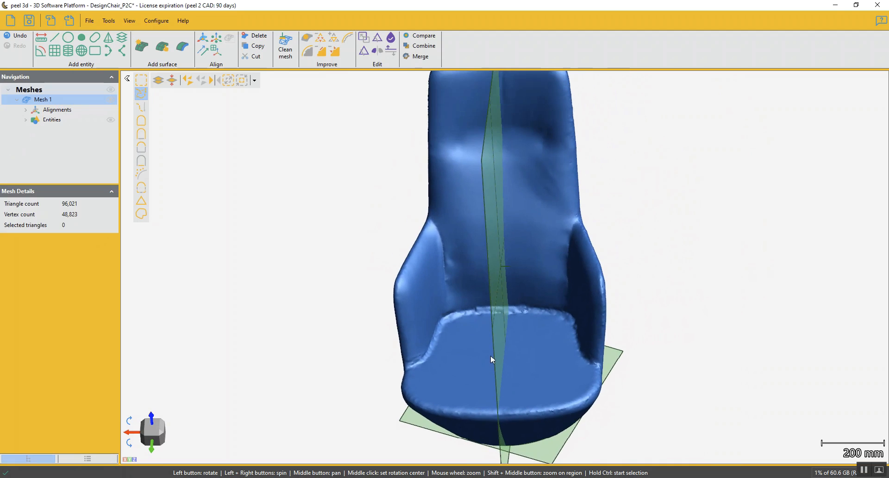
scroll(454, 355, up, 6)
drag(452, 356, 390, 288)
drag(557, 244, 607, 282)
drag(367, 312, 431, 263)
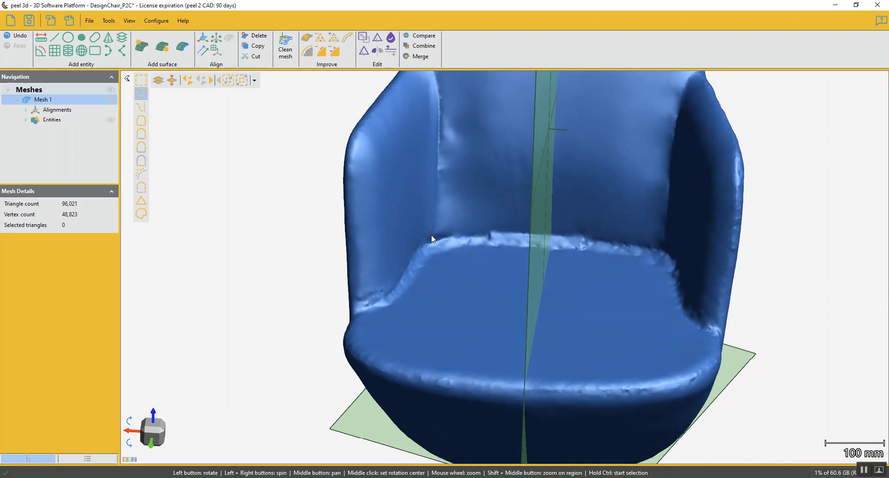
scroll(396, 296, up, 5)
middle_click(393, 287)
drag(551, 302, 507, 304)
scroll(526, 307, down, 2)
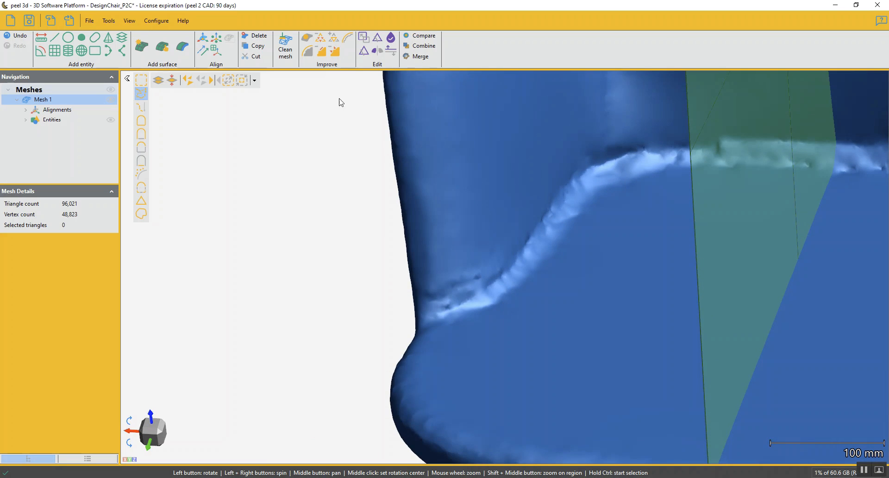
Restart Fill Holes and select the rough ridge from one armrest along the seat's rear edge with a brush path of size 40
click(306, 38)
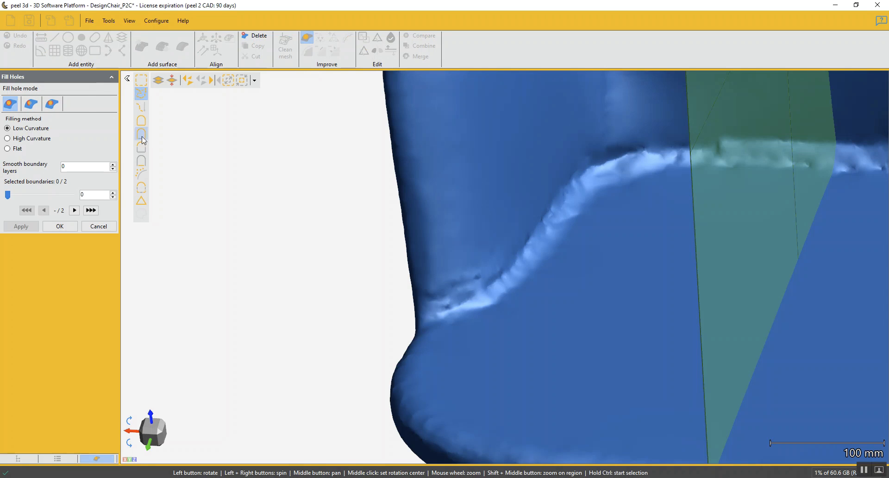
click(145, 110)
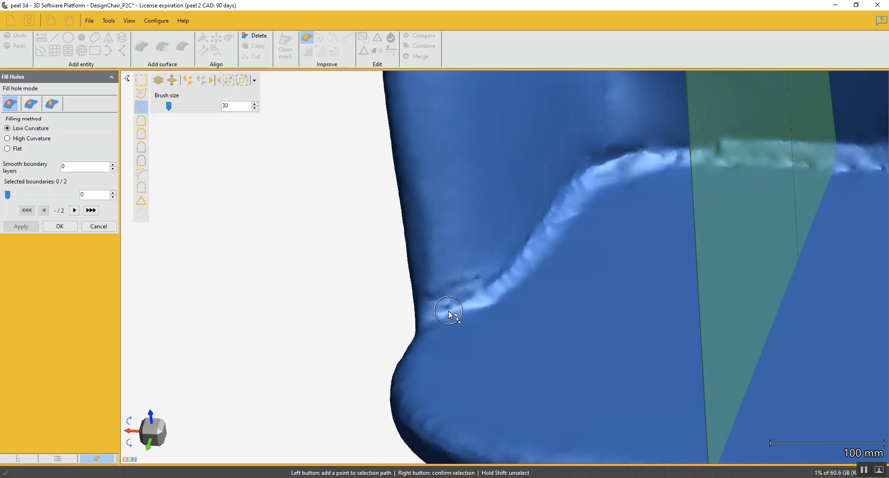
ctrl+scroll(451, 310, up, 1)
ctrl+scroll(454, 306, up, 1)
ctrl+scroll(455, 309, down, 1)
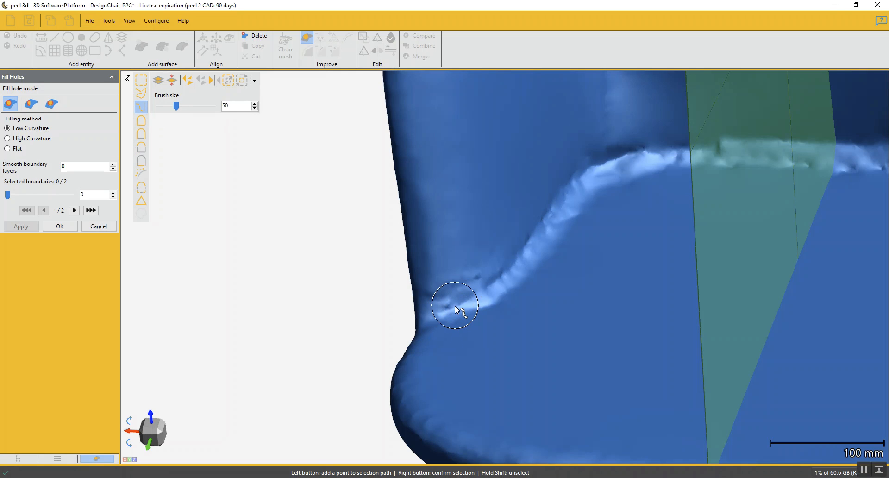
click(450, 308)
click(492, 289)
click(541, 251)
click(557, 225)
click(579, 186)
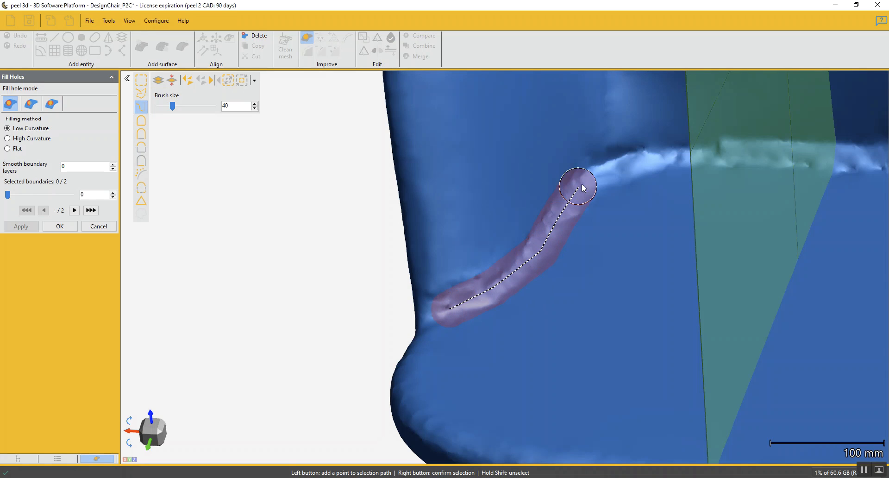
click(617, 165)
click(685, 154)
click(727, 153)
click(805, 153)
ctrl+click(860, 158)
ctrl+right_click(856, 159)
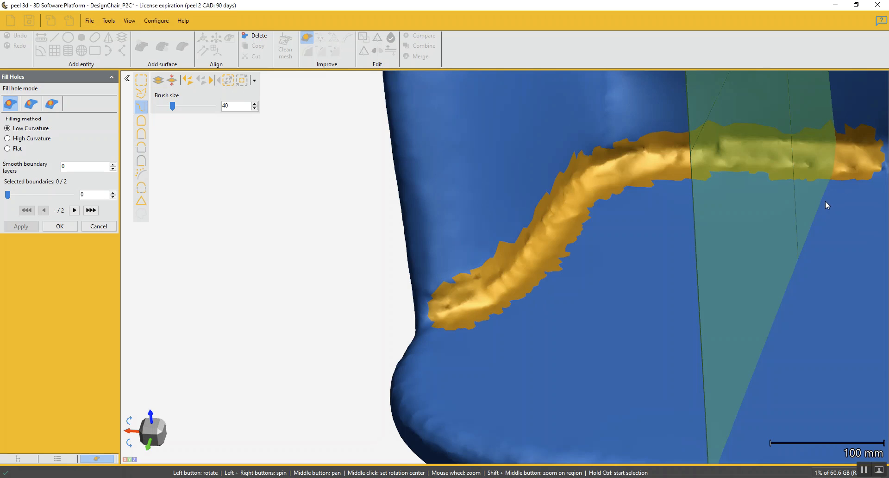
Extend the brush path selection along the rest of the seat's rear edge and down to the front end of the opposite armrest
middle_drag(826, 201, 564, 229)
mouse_move(564, 229)
mouse_down()
mouse_move(571, 259)
mouse_move(576, 214)
mouse_up()
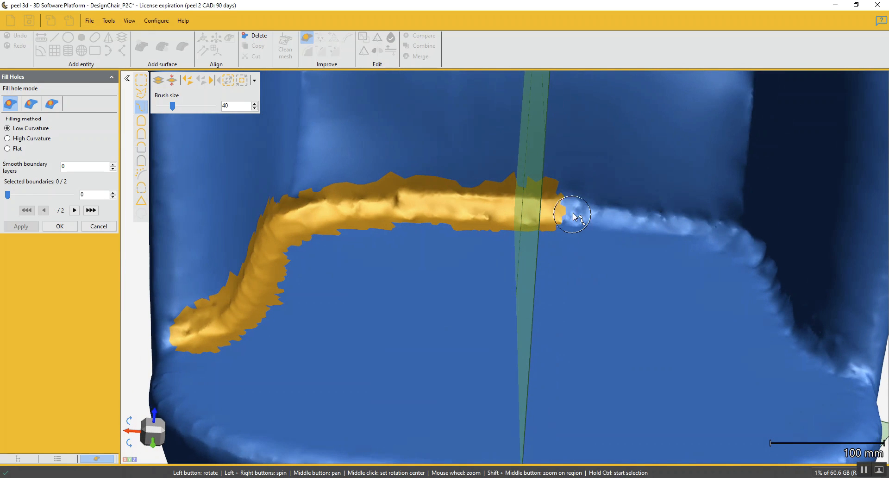
ctrl+click(563, 211)
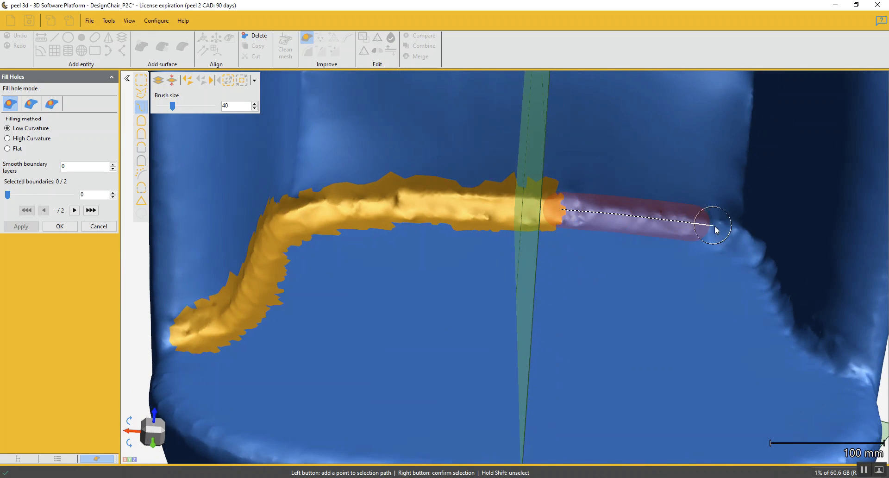
ctrl+right_click(748, 253)
drag(710, 384, 676, 352)
ctrl+click(687, 229)
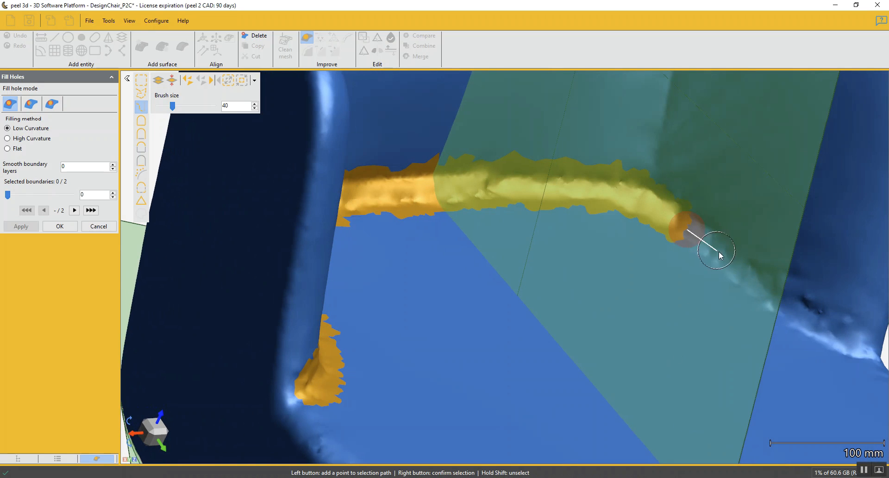
ctrl+right_click(854, 344)
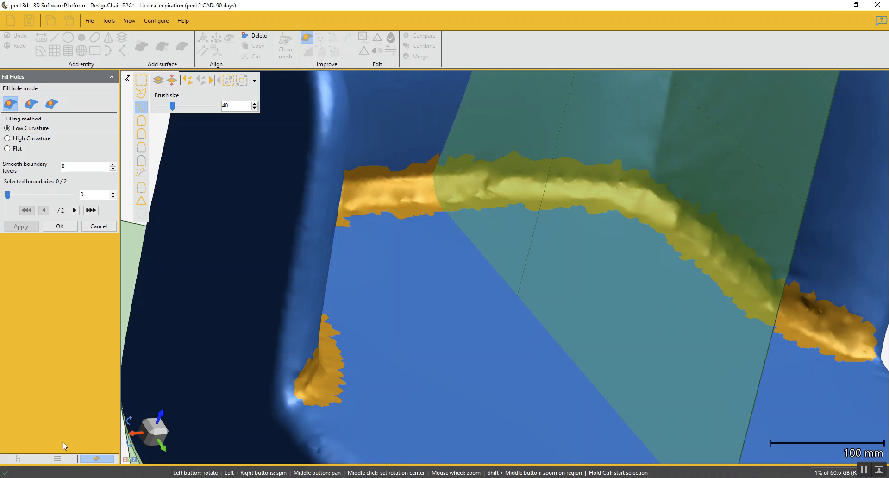
Hide the entities Plane 1, Plane 2 and Circle 1
click(18, 459)
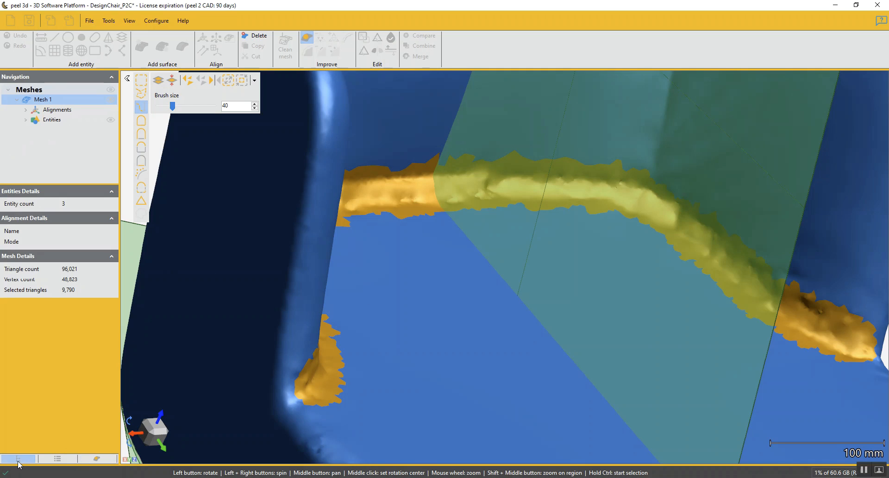
click(26, 120)
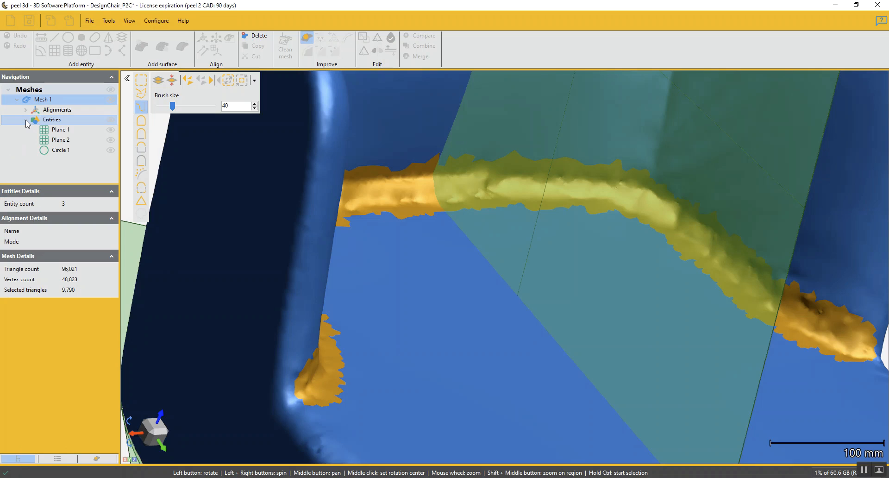
click(111, 130)
click(110, 141)
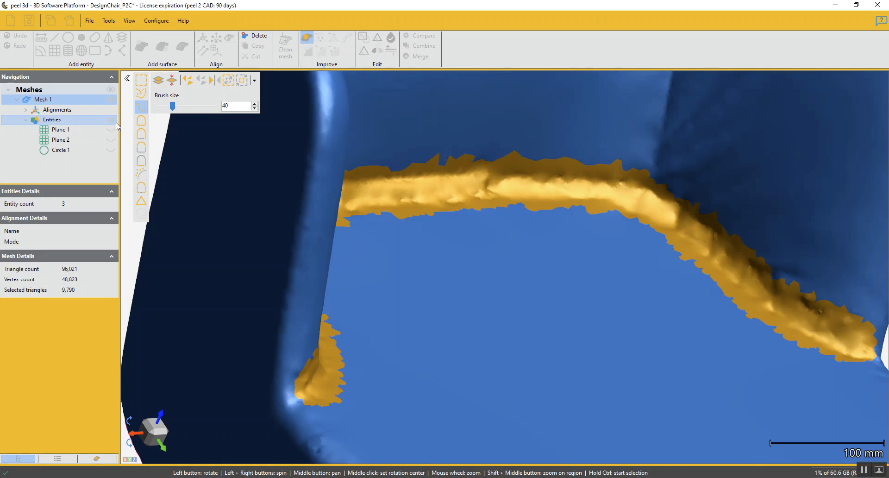
scroll(542, 260, down, 5)
mouse_move(564, 292)
mouse_down()
mouse_move(540, 290)
mouse_move(553, 289)
mouse_up()
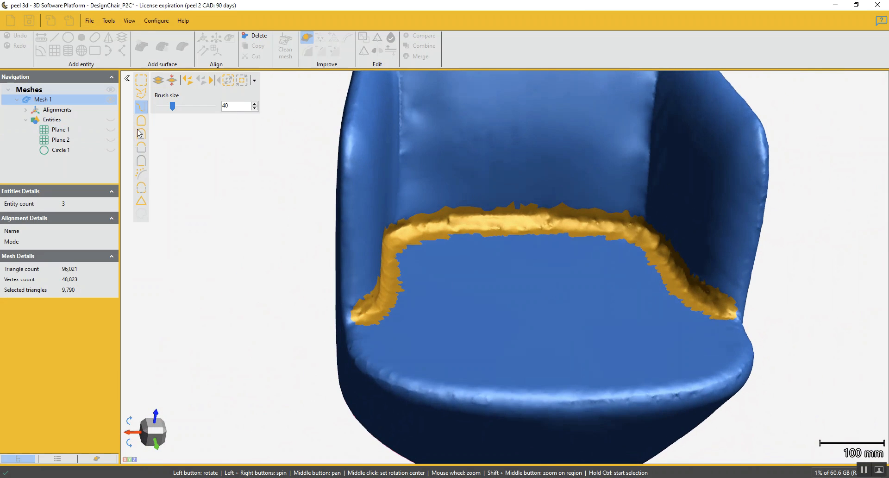
Delete the selected ridge around the seat and fill the resulting gap using the Low Curvature method
click(97, 459)
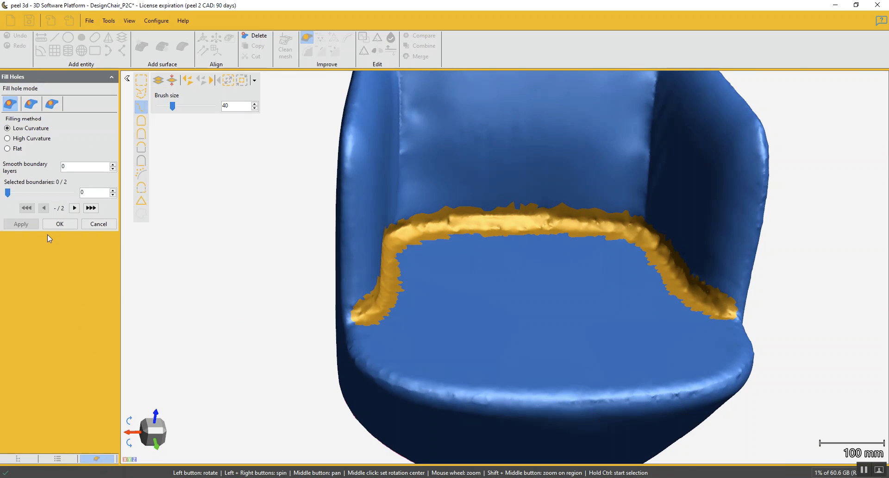
click(254, 36)
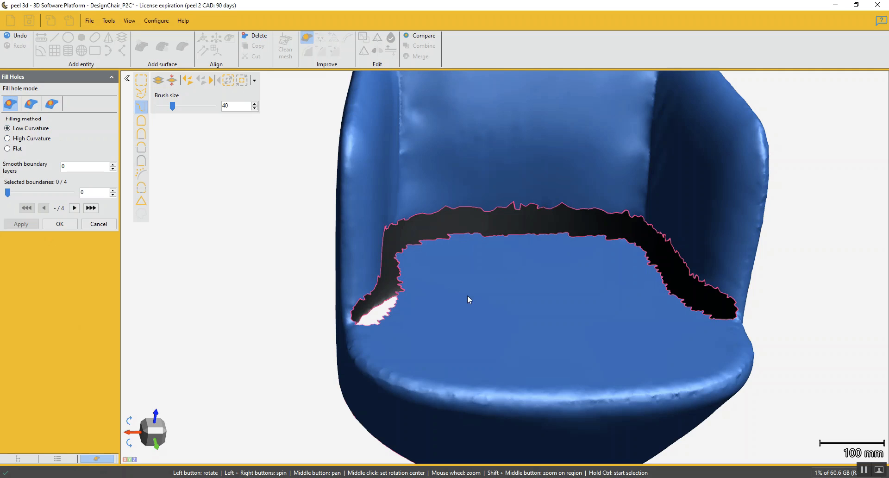
click(480, 210)
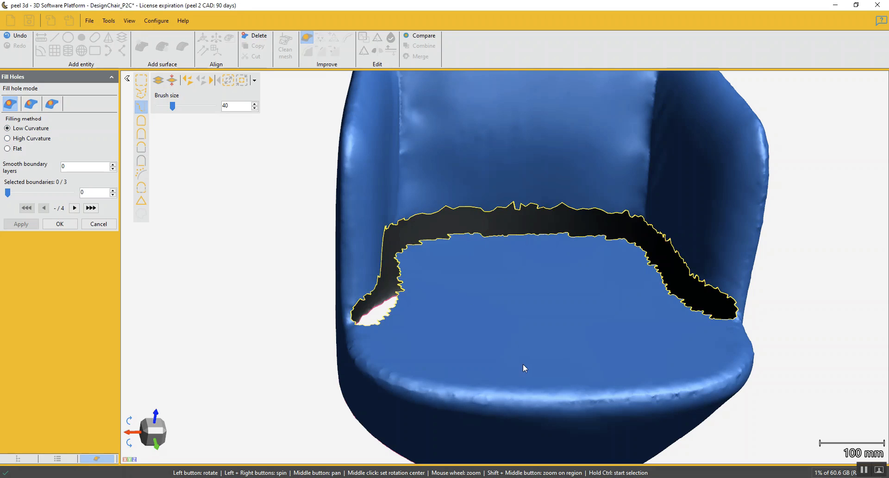
drag(505, 305, 545, 324)
scroll(490, 210, up, 5)
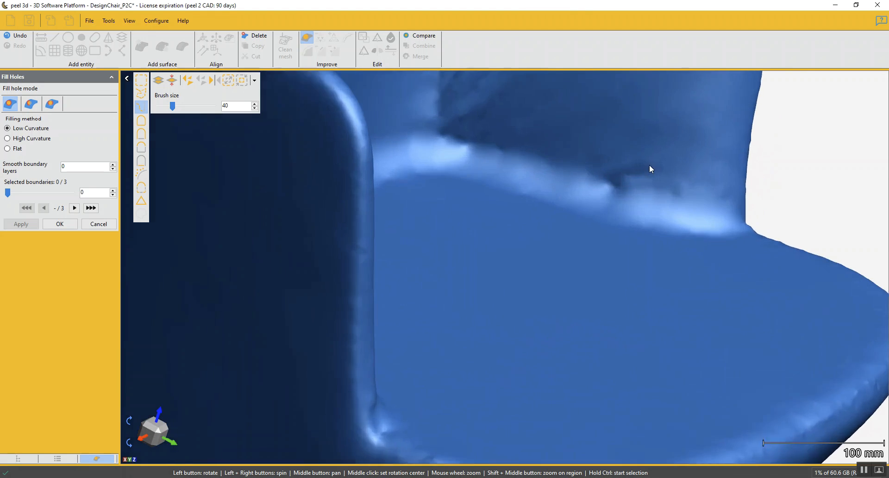
click(60, 225)
Select the wrinkled patch inside the armrest and the small dent above the seat edge with free-form outlines, and replace both with smooth mesh
scroll(382, 251, down, 5)
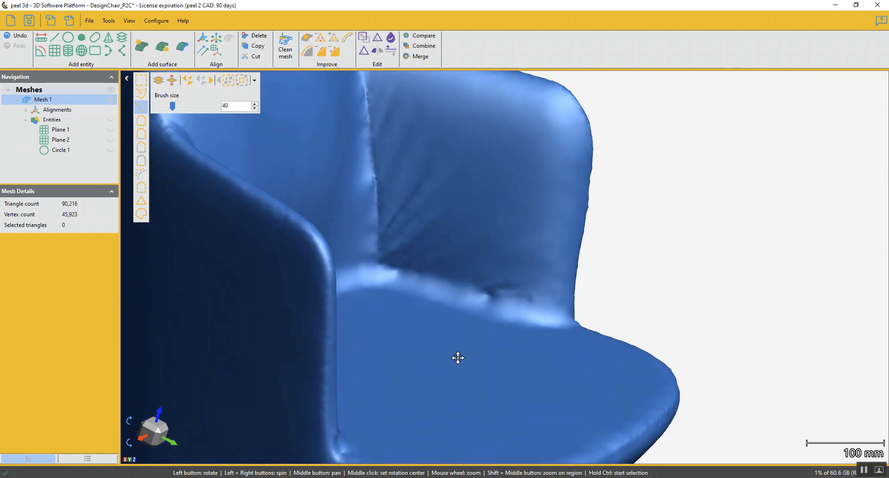
drag(453, 320, 426, 280)
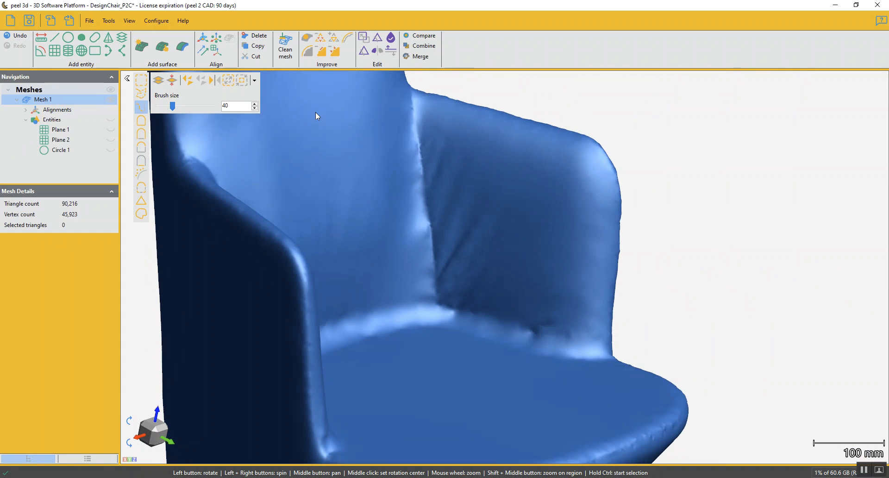
mouse_move(430, 154)
mouse_down()
mouse_move(454, 180)
mouse_move(397, 145)
mouse_up()
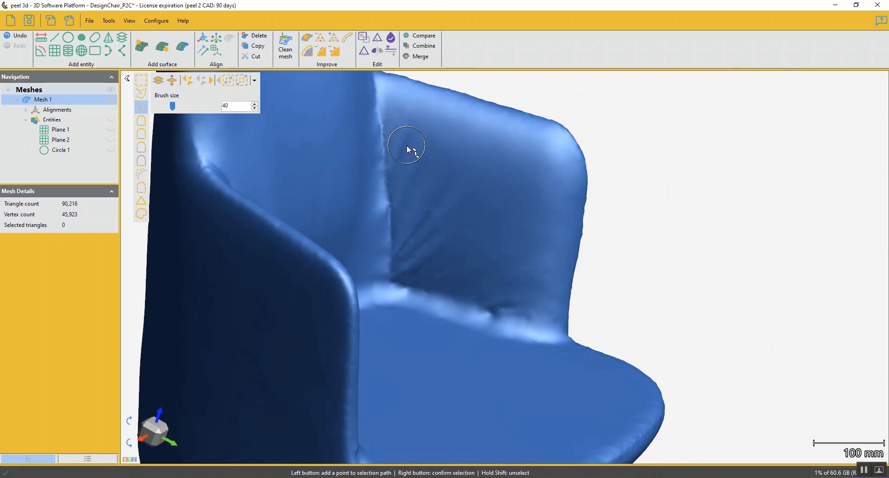
click(142, 95)
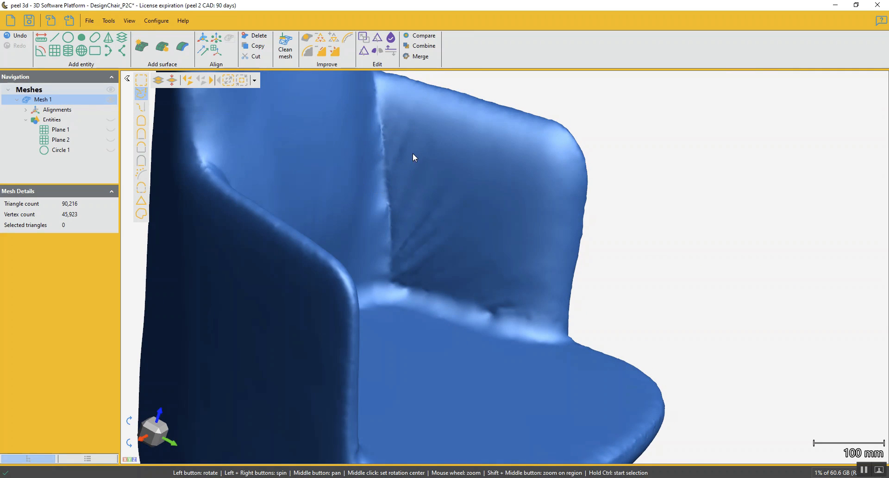
click(389, 129)
click(397, 280)
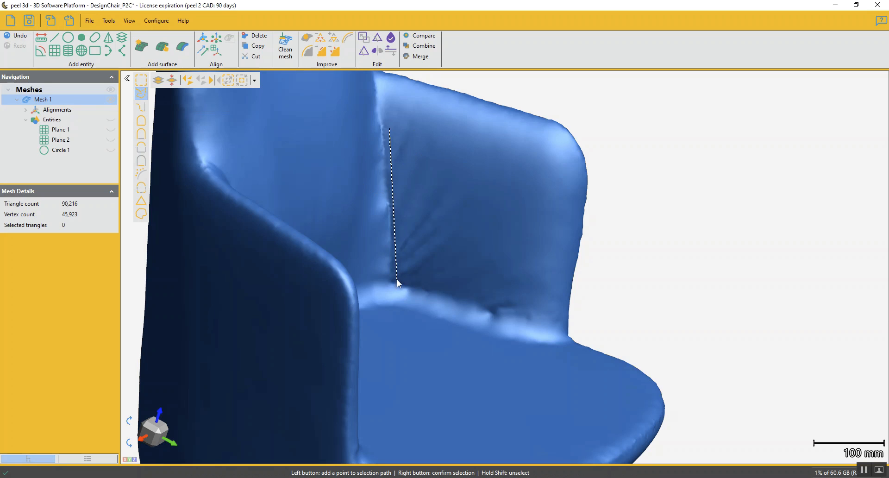
click(445, 291)
click(478, 257)
click(478, 205)
click(432, 136)
right_click(431, 160)
click(508, 298)
click(534, 321)
right_click(479, 307)
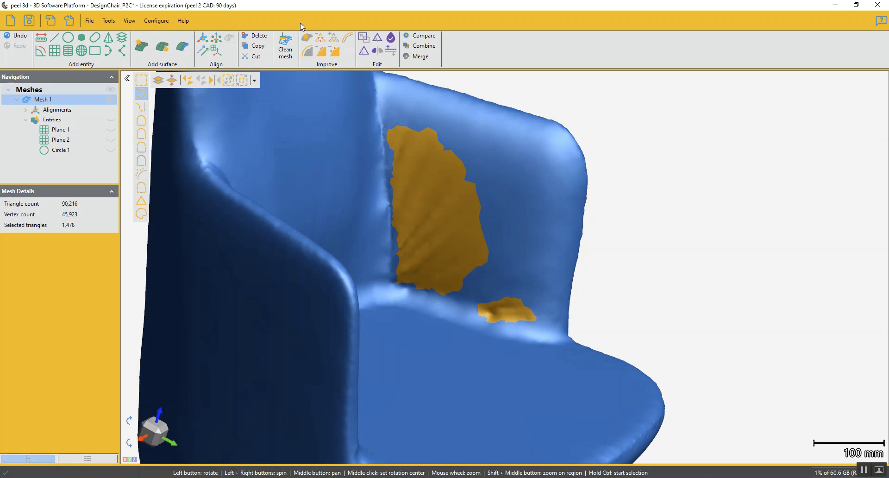
click(323, 47)
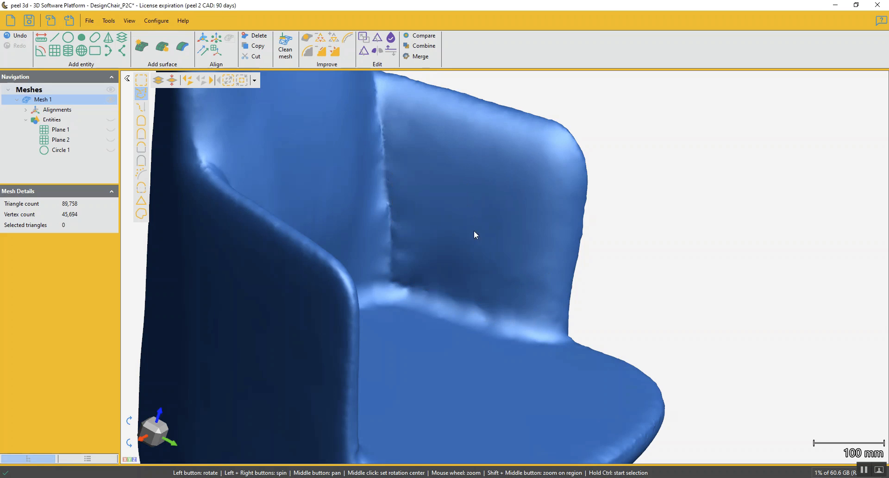
Outline the small dent in the inner corner where the armrest, backrest and seat meet, and replace it with smooth mesh
scroll(470, 265, down, 3)
drag(471, 266, 441, 291)
scroll(440, 299, up, 4)
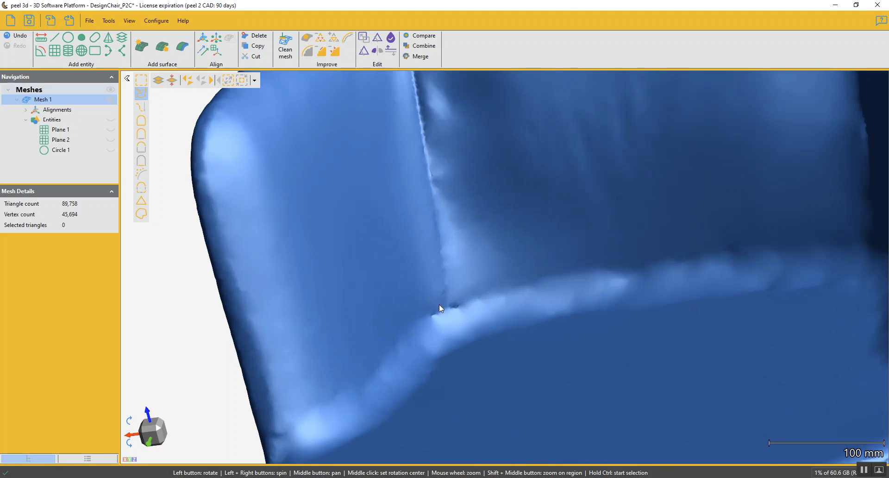
ctrl+click(426, 309)
ctrl+click(430, 323)
ctrl+click(491, 304)
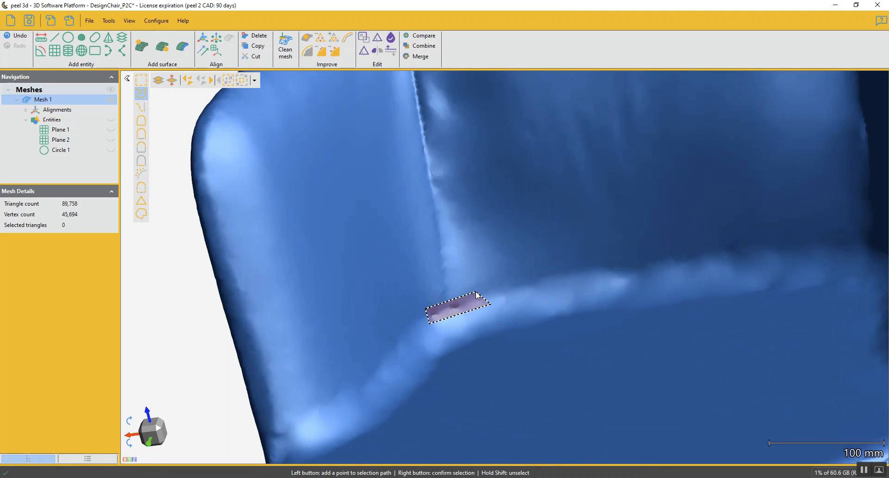
right_click(476, 293)
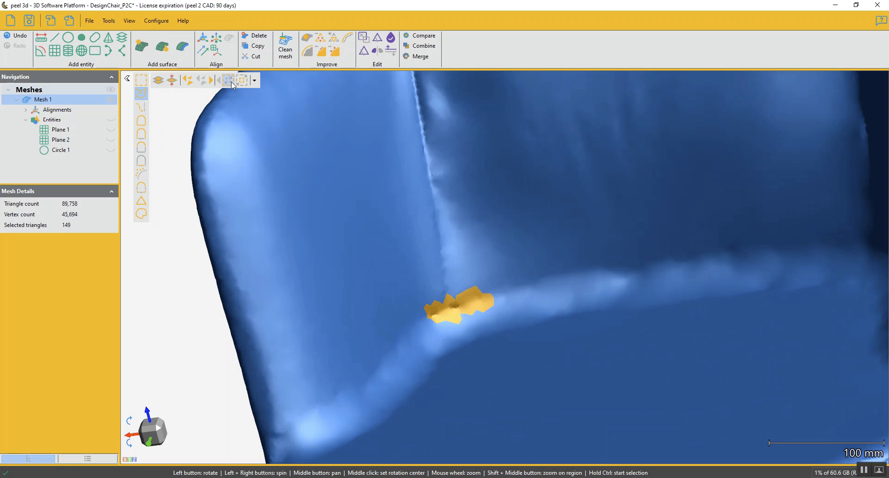
click(323, 52)
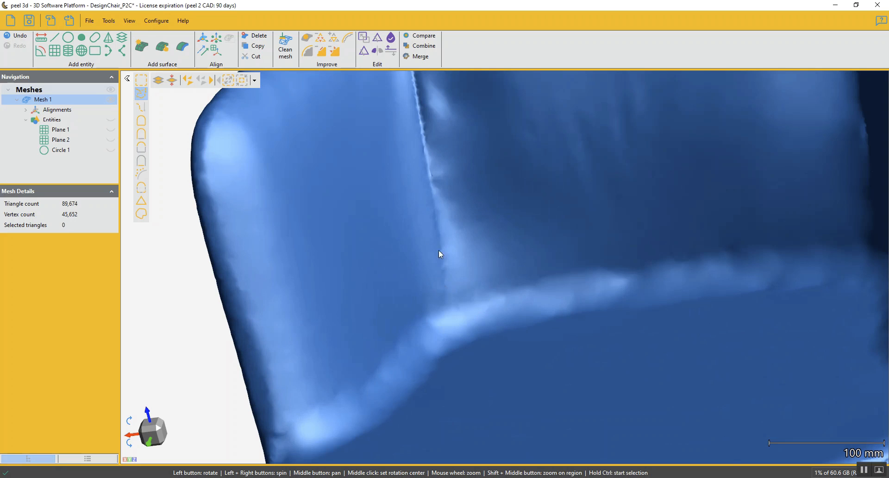
Select the vertical seam down the rear of the backrest with a brush path of size 20 and replace it with smooth mesh
scroll(440, 253, down, 5)
drag(570, 318, 525, 285)
scroll(525, 285, down, 3)
drag(563, 310, 467, 265)
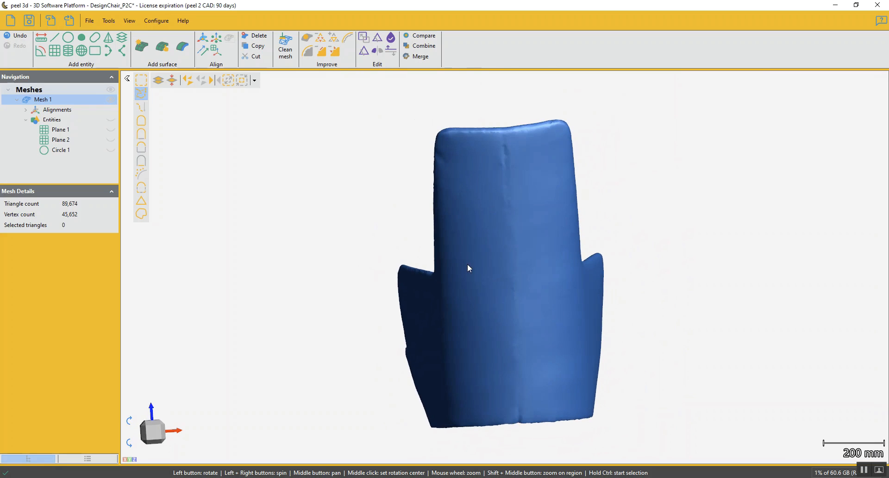
click(142, 106)
ctrl+scroll(508, 160, down, 1)
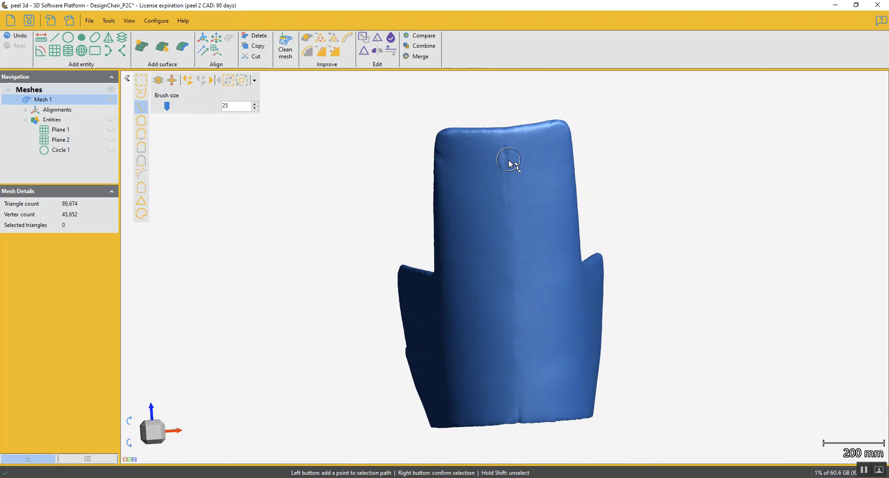
ctrl+scroll(506, 153, down, 1)
click(506, 152)
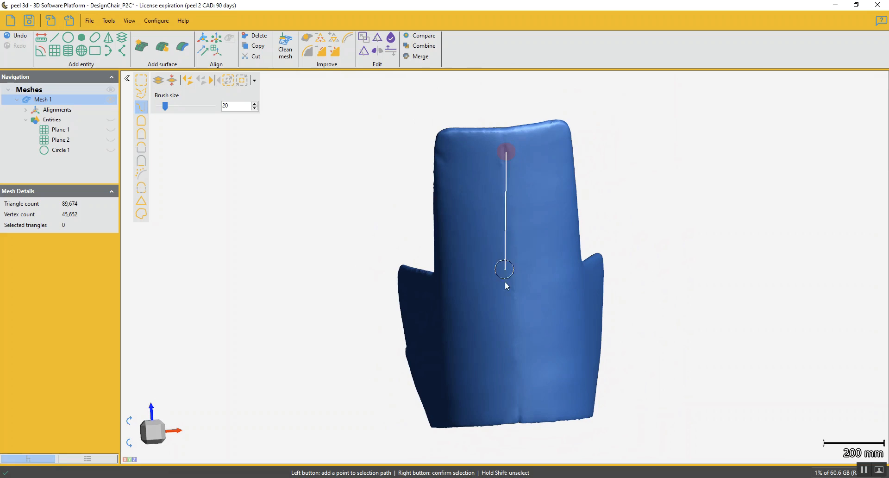
click(518, 401)
right_click(519, 402)
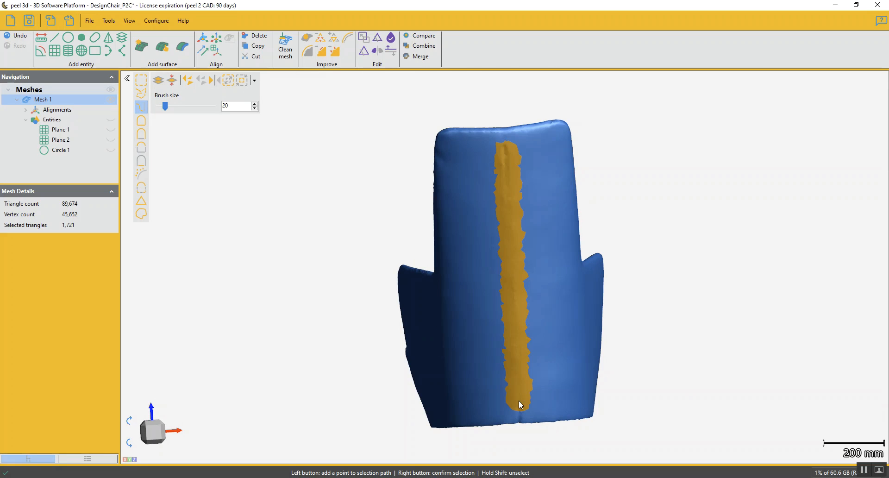
click(230, 79)
click(242, 80)
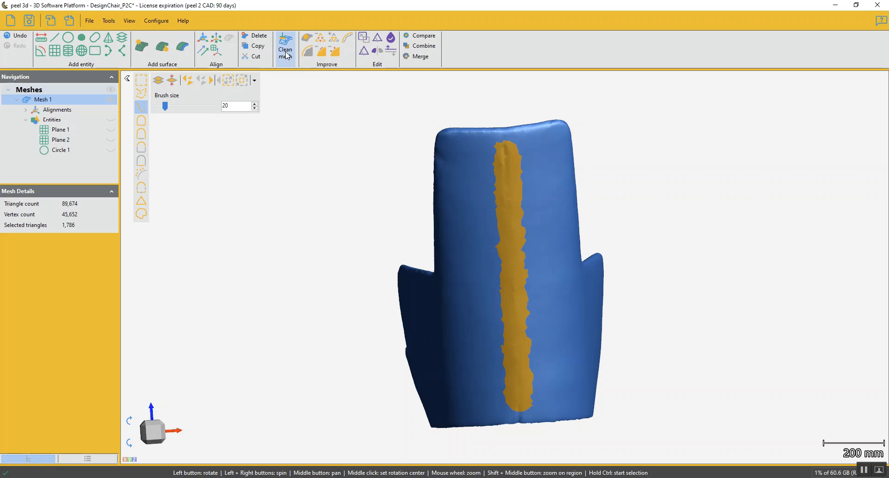
click(321, 52)
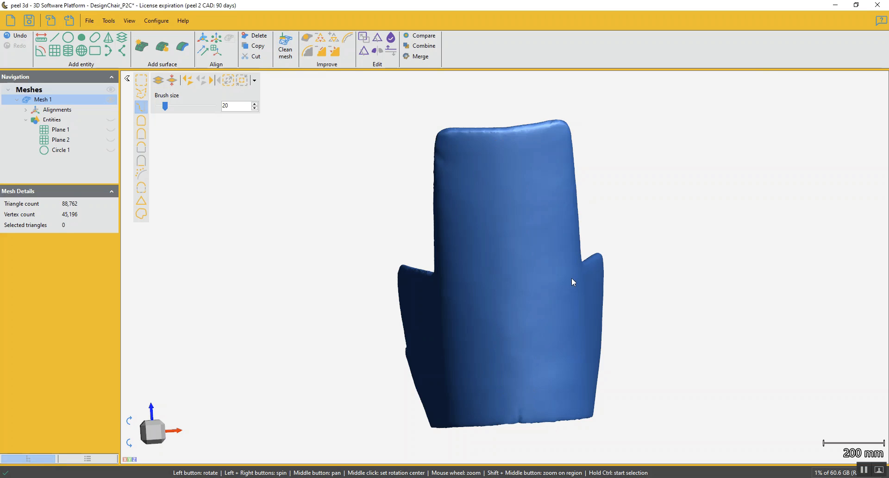
Select the remaining seam notch at the rear lower edge with brush size 35 and replace it with smooth mesh
scroll(516, 359, up, 5)
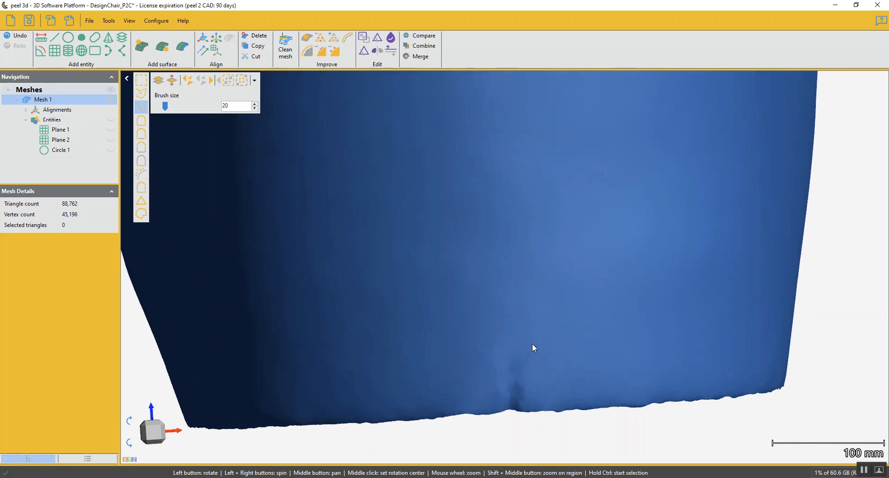
middle_drag(532, 344, 543, 288)
mouse_move(527, 320)
ctrl+mouse_down()
mouse_move(513, 373)
mouse_move(537, 356)
ctrl+mouse_up()
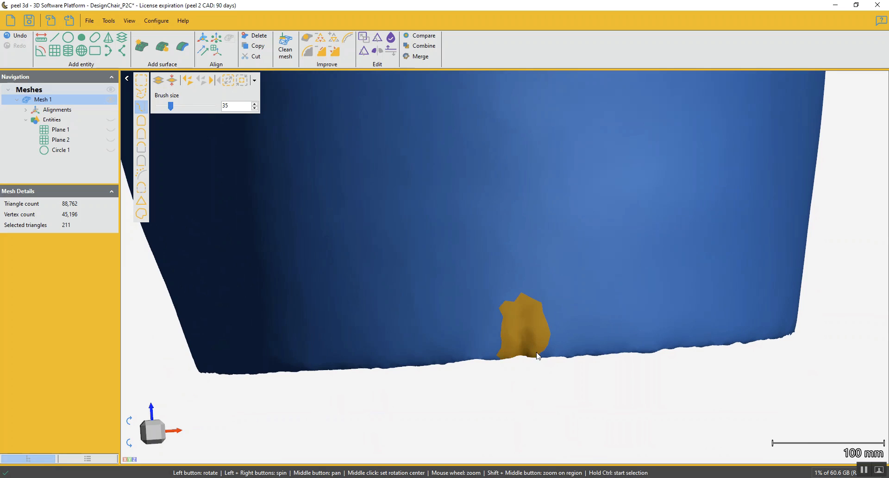
scroll(538, 355, down, 5)
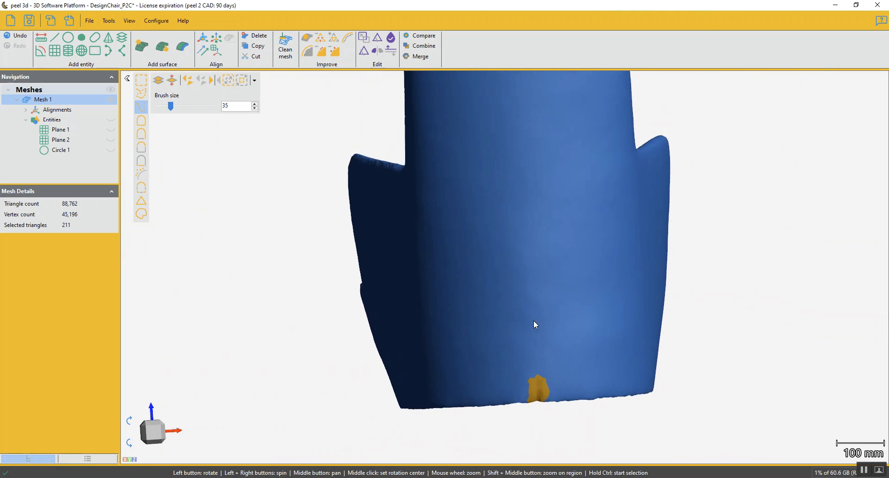
click(323, 50)
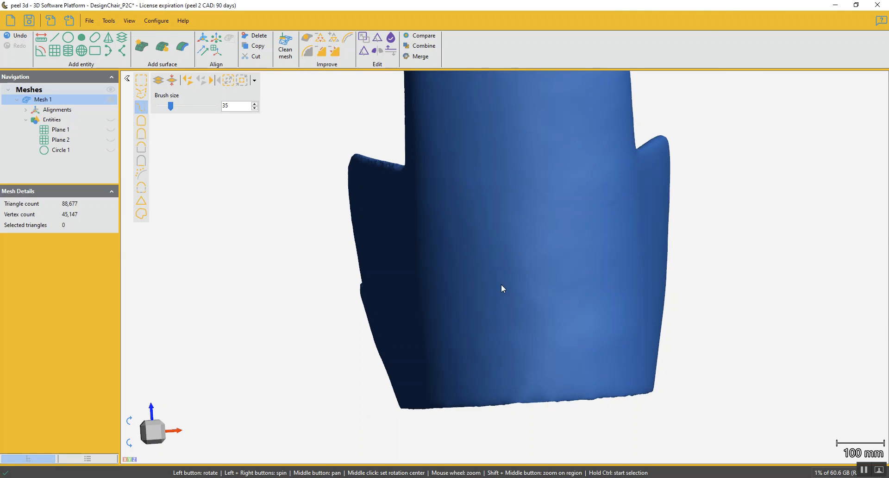
Select the wrinkles in the middle of the lower front backrest with two crossing brush paths and replace them with smooth mesh
drag(550, 339, 493, 292)
scroll(502, 314, down, 2)
scroll(482, 278, up, 1)
click(476, 261)
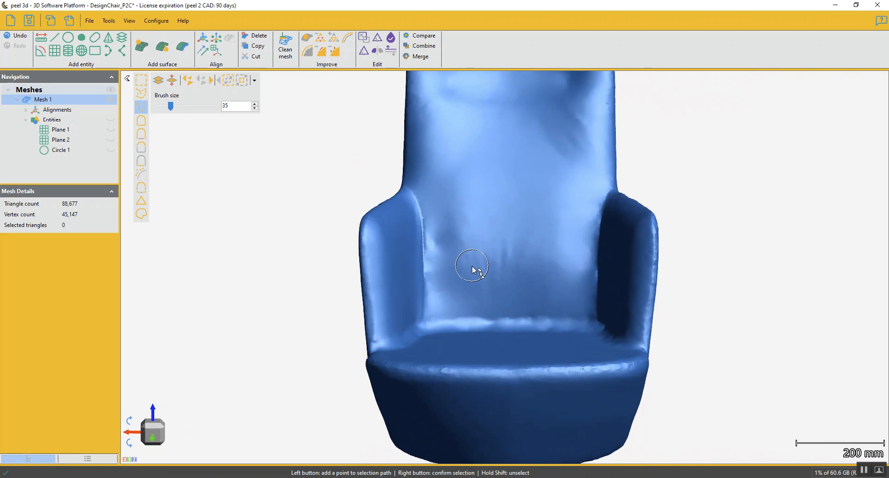
right_click(540, 262)
click(505, 242)
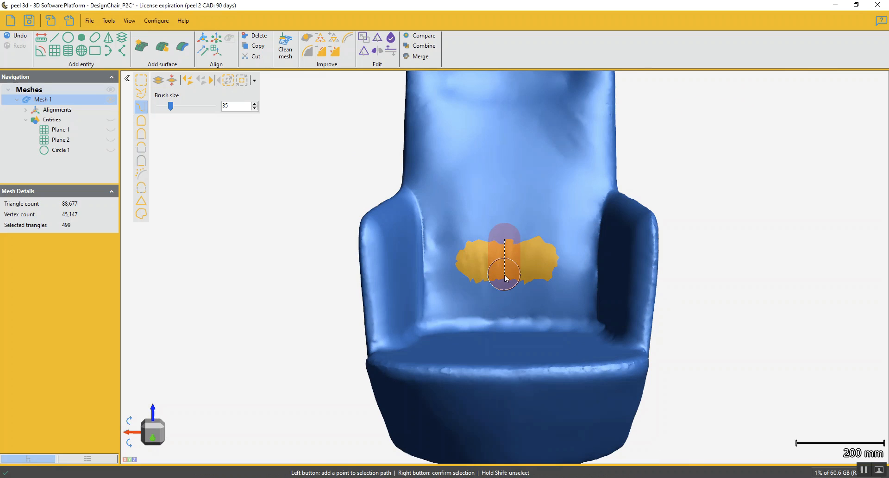
right_click(507, 283)
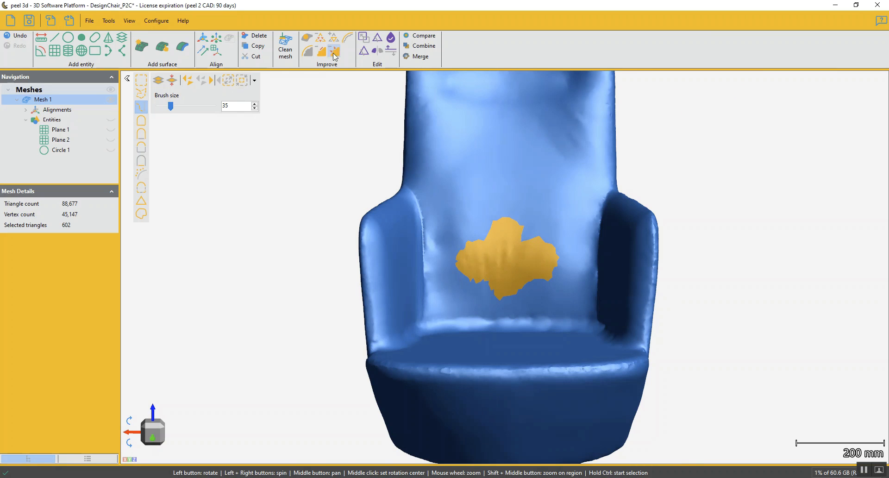
scroll(514, 233, down, 4)
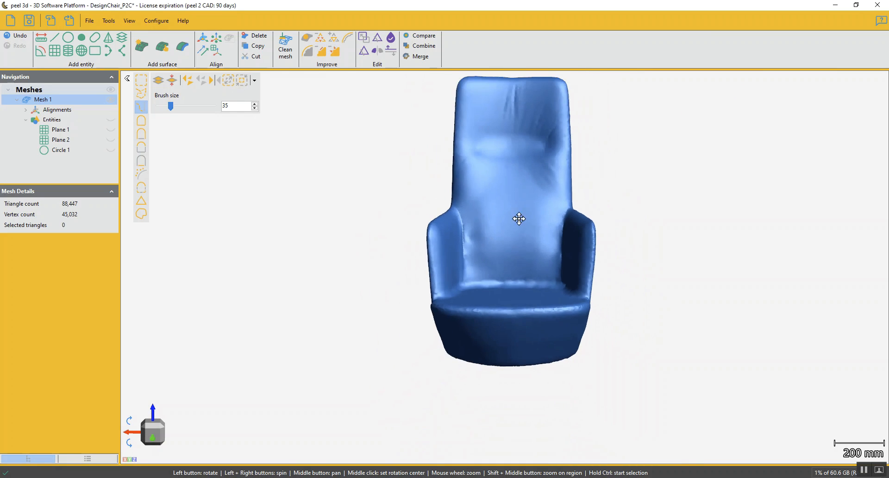
Select the creases in the middle of the headrest and the fold beneath it with the brush, and replace both with smooth mesh
scroll(504, 198, up, 6)
key(ctrl)
mouse_move(501, 196)
mouse_down()
mouse_move(508, 237)
mouse_move(508, 190)
mouse_move(535, 243)
mouse_up()
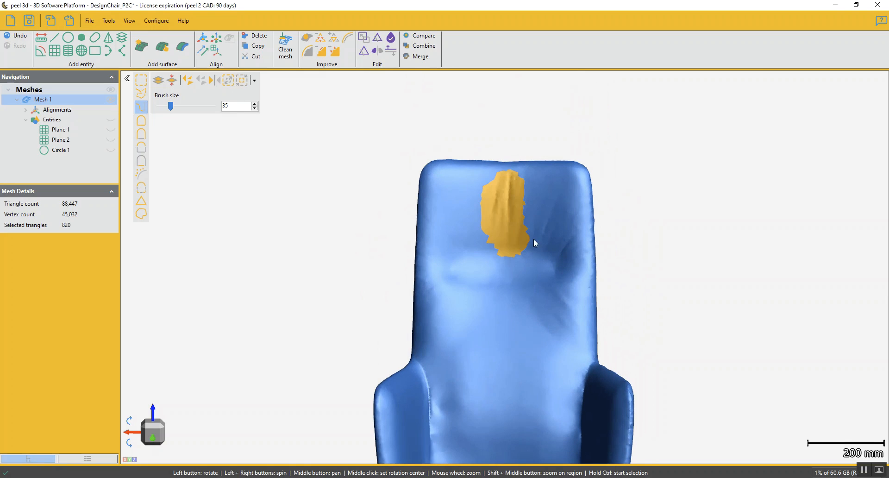
mouse_move(537, 311)
ctrl+mouse_down()
mouse_move(556, 338)
mouse_move(553, 304)
ctrl+mouse_up()
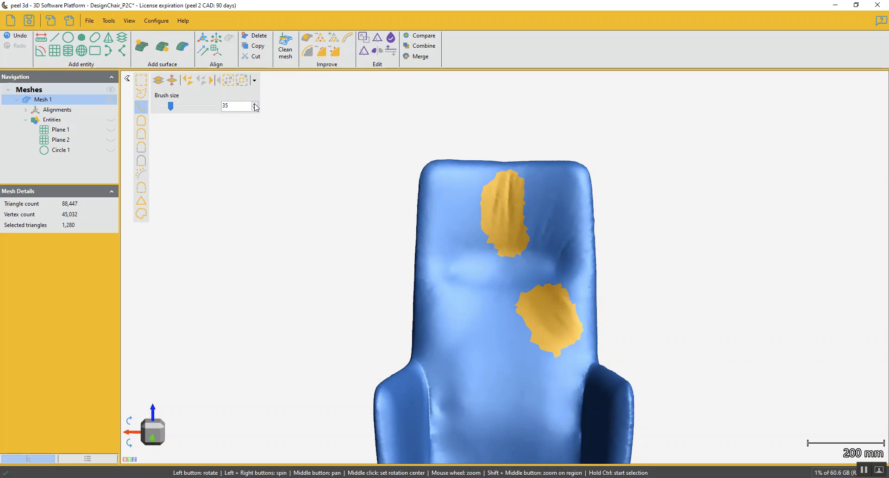
key(ctrl+d)
Select the creased patch on the side of the headrest with the brush and replace it with smooth mesh
mouse_move(543, 338)
mouse_down()
mouse_move(573, 343)
mouse_move(568, 331)
mouse_up()
mouse_move(496, 240)
ctrl+mouse_down()
mouse_move(510, 210)
mouse_move(513, 250)
mouse_move(520, 249)
ctrl+mouse_up()
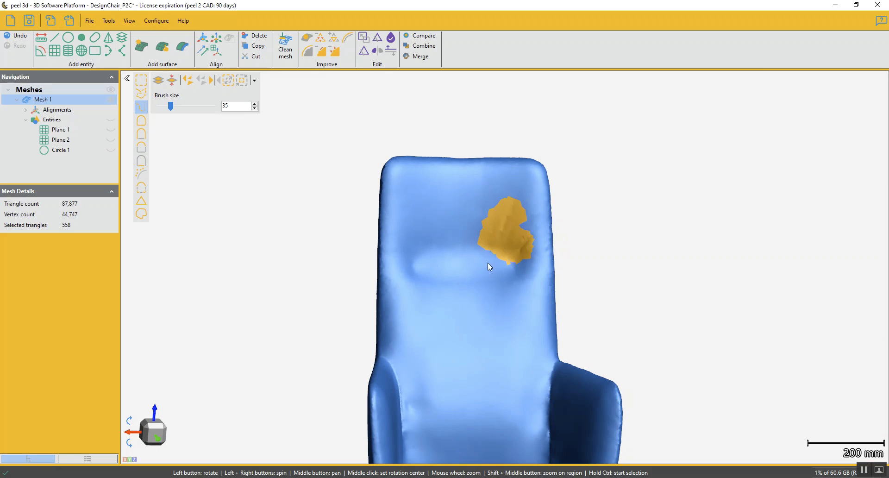
click(324, 55)
Select the vertical seam on the front of the seat base with a brush path of size 25 and replace it with smooth mesh
scroll(468, 395, down, 4)
drag(481, 368, 564, 381)
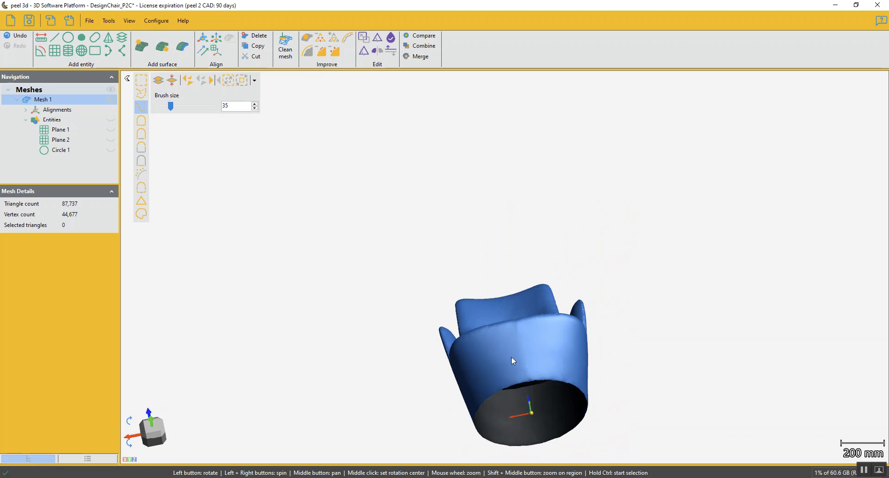
scroll(511, 356, up, 3)
mouse_move(530, 340)
mouse_down()
mouse_move(518, 357)
mouse_move(511, 346)
mouse_up()
key(ctrl)
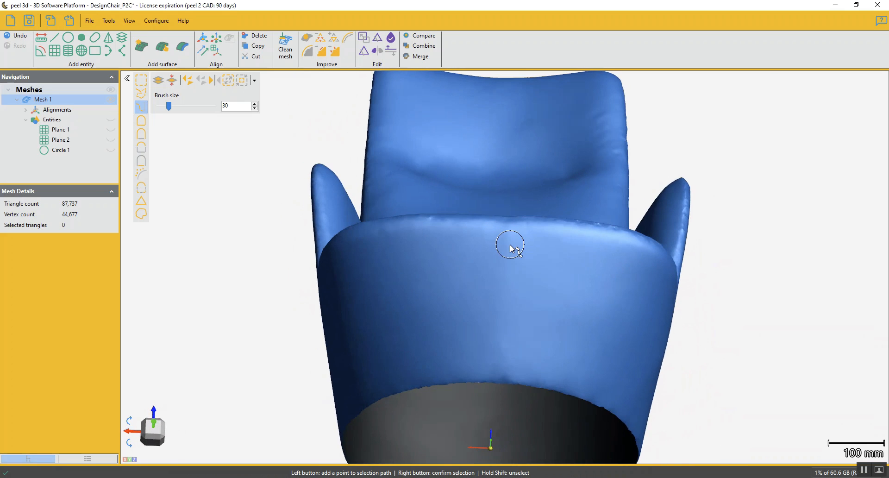
click(508, 239)
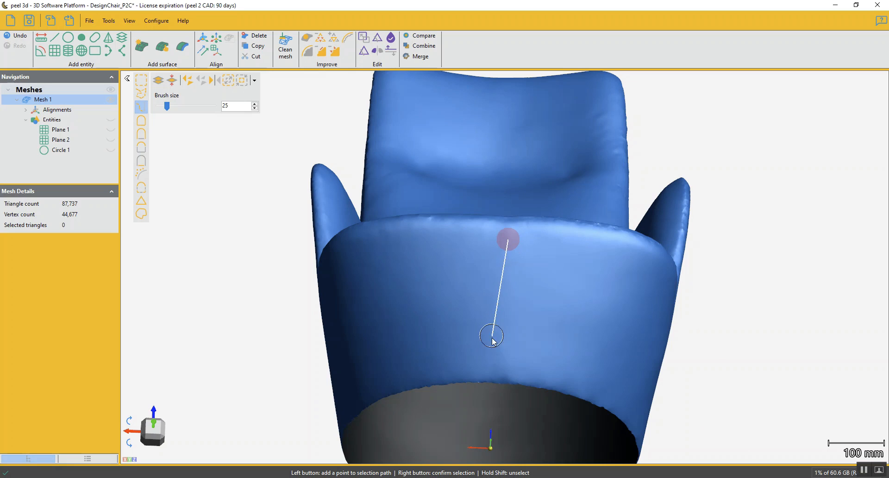
click(503, 365)
right_click(499, 367)
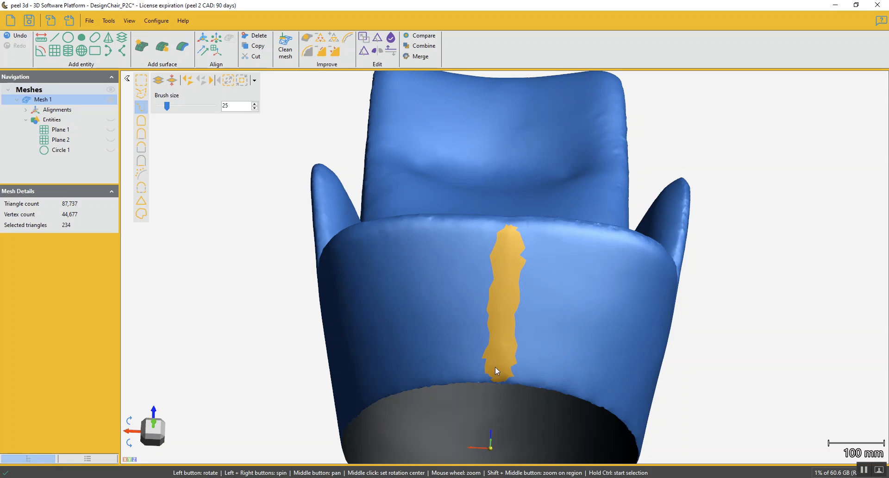
click(484, 387)
click(323, 50)
Select the uneven strips along both side edges of the backrest at headrest height with brush paths, and replace them with smooth mesh
scroll(524, 296, down, 3)
drag(498, 282, 497, 221)
scroll(498, 221, up, 3)
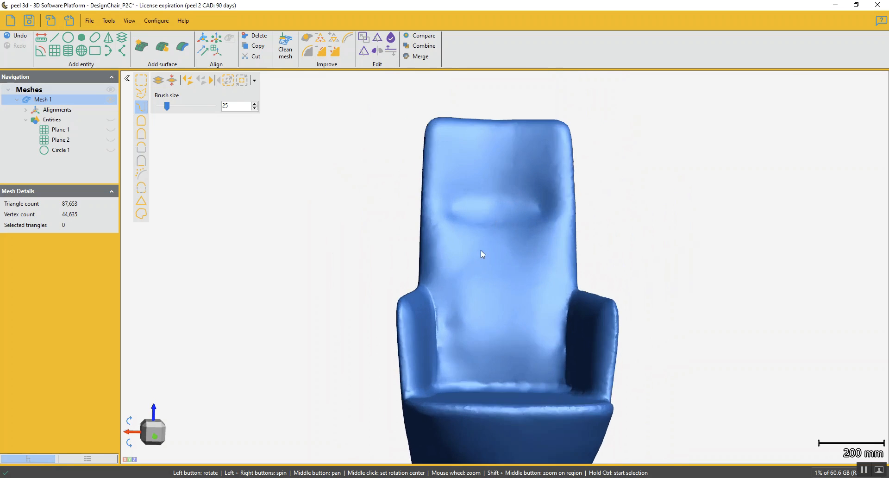
drag(415, 225, 557, 288)
ctrl+click(505, 265)
ctrl+click(497, 241)
ctrl+click(504, 209)
ctrl+right_click(505, 209)
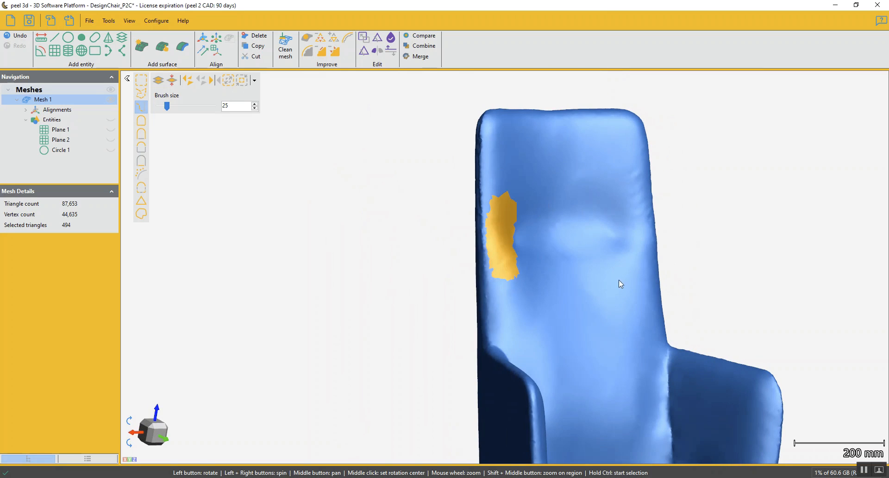
drag(620, 280, 609, 281)
scroll(666, 229, up, 5)
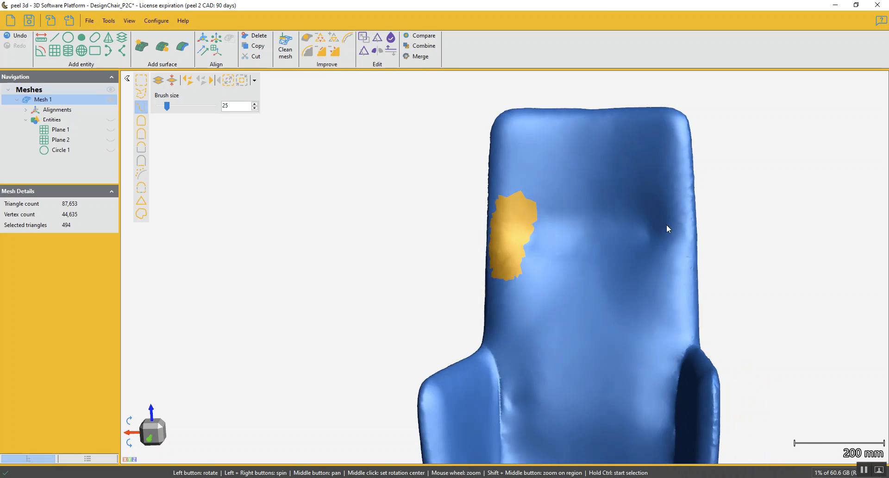
ctrl+click(690, 198)
ctrl+click(693, 311)
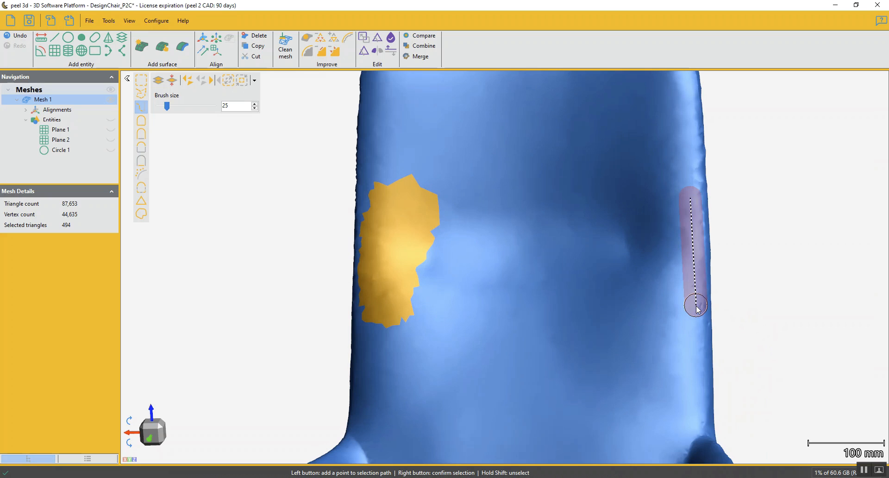
ctrl+right_click(693, 312)
click(320, 51)
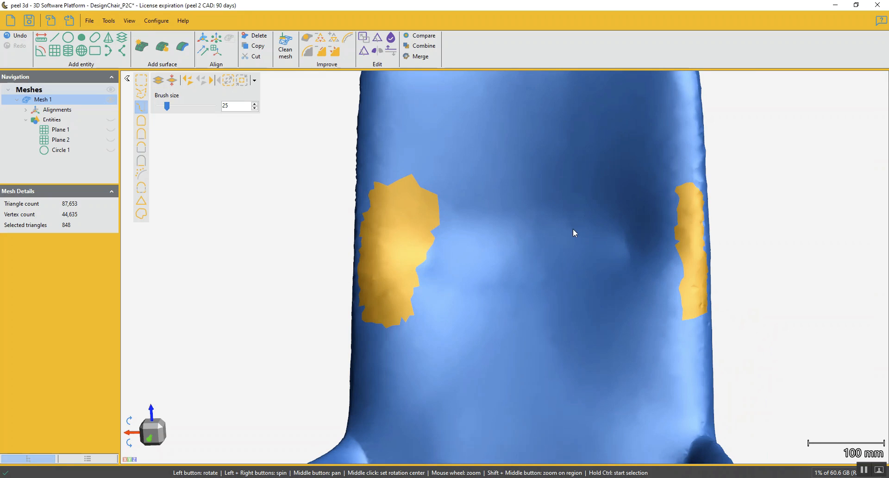
Select the rough strip along the seat's rounded front edge with a brush path of size 25 and delete it
scroll(594, 241, down, 2)
drag(691, 298, 566, 303)
mouse_move(613, 369)
mouse_down()
mouse_move(619, 364)
mouse_move(617, 370)
mouse_up()
scroll(565, 279, up, 3)
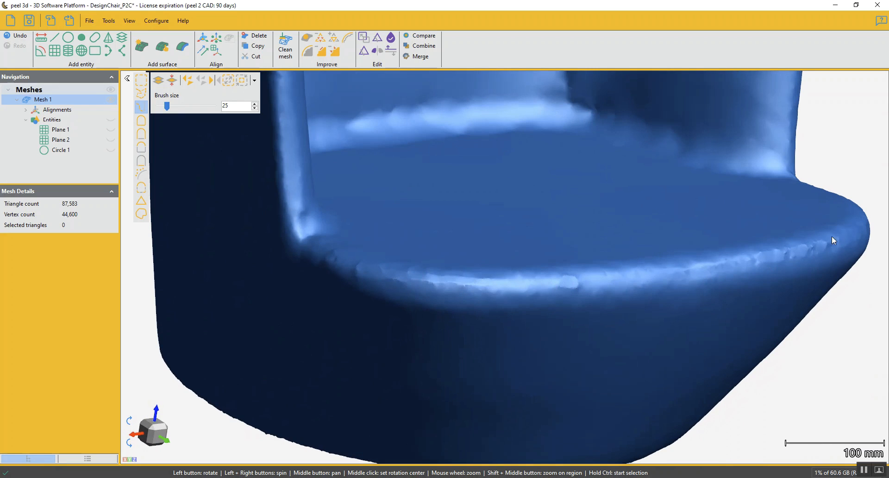
mouse_move(407, 274)
mouse_down()
mouse_move(421, 276)
mouse_move(400, 279)
mouse_up()
ctrl+click(304, 254)
click(426, 300)
click(483, 301)
click(526, 292)
click(571, 278)
click(634, 236)
click(648, 226)
right_click(647, 227)
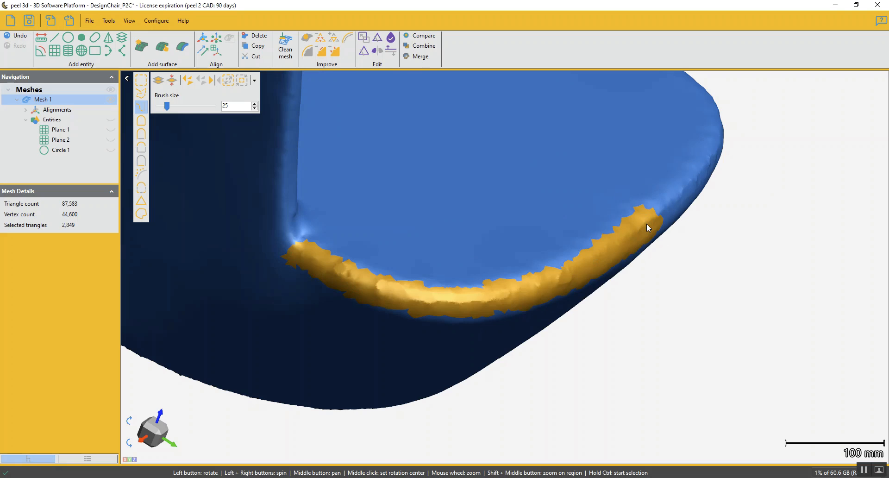
key(Delete)
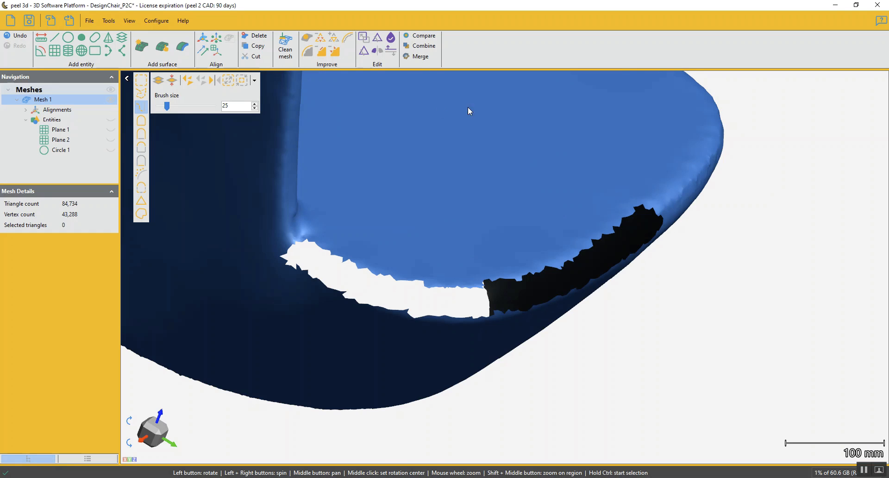
Fill the gap along the seat's front edge using the Low Curvature method
click(306, 39)
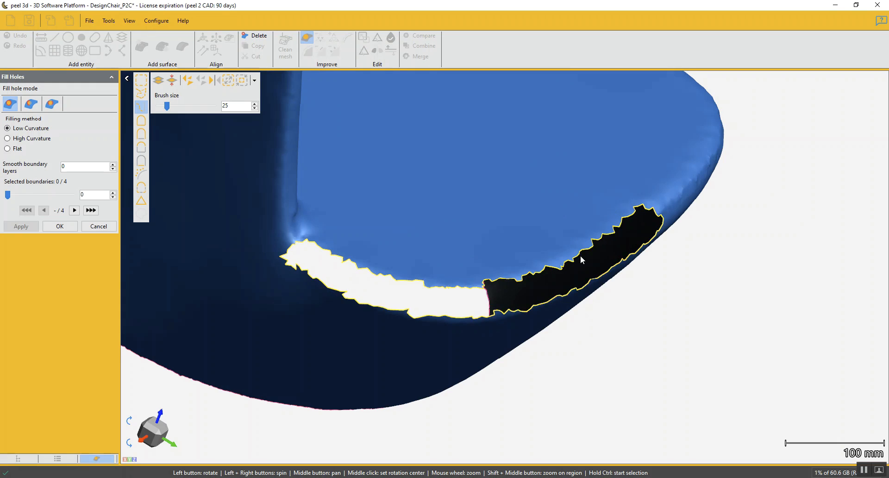
click(615, 248)
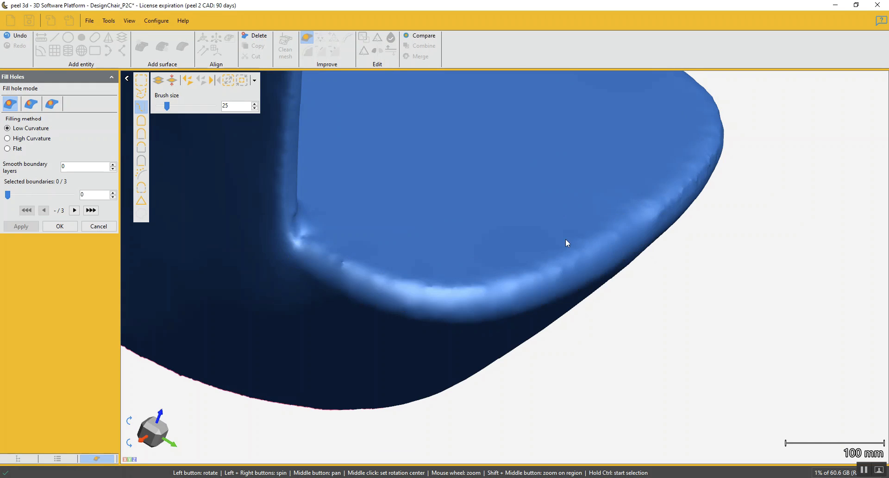
Select the first part of the rough strip along the seat's rounded front edge with a brush path of size 45
scroll(564, 248, down, 2)
drag(564, 252, 453, 283)
ctrl+click(449, 278)
ctrl+click(515, 281)
ctrl+click(566, 283)
ctrl+click(606, 269)
ctrl+right_click(607, 269)
Extend the selected strip along the curved front edge up to the corner where the seat meets the armrest
scroll(607, 269, down, 1)
middle_drag(607, 269, 468, 292)
scroll(476, 296, down, 1)
scroll(469, 294, up, 4)
middle_click(466, 291)
drag(466, 299, 442, 297)
ctrl+scroll(517, 269, up, 1)
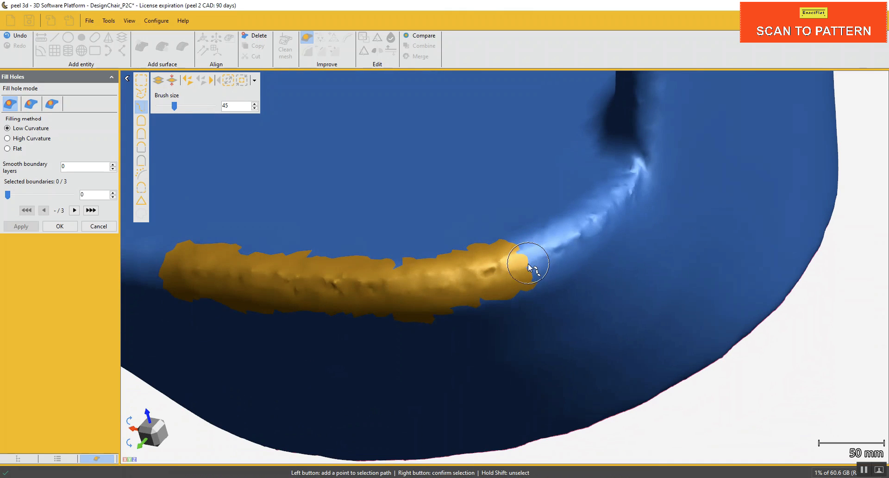
click(528, 262)
click(612, 216)
click(632, 184)
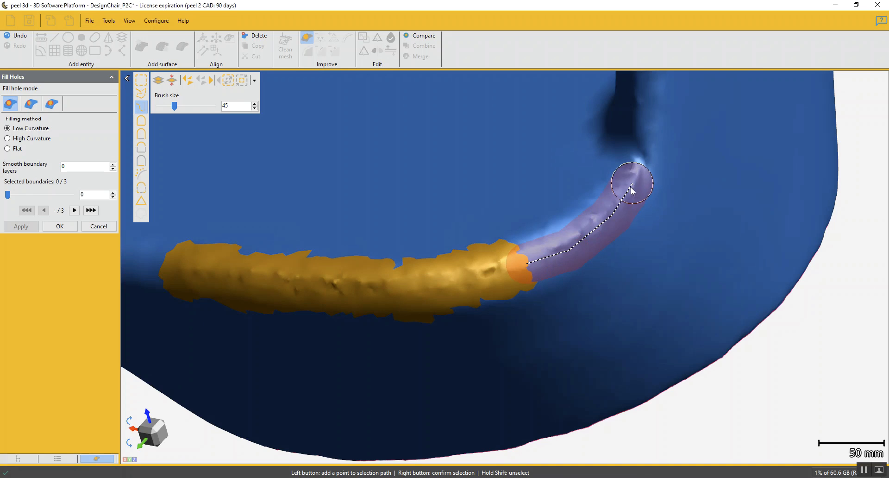
right_click(630, 185)
Fill in the selection near the armrest corner with brush paths of size 20, and delete the whole selected strip
scroll(631, 185, down, 3)
click(568, 227)
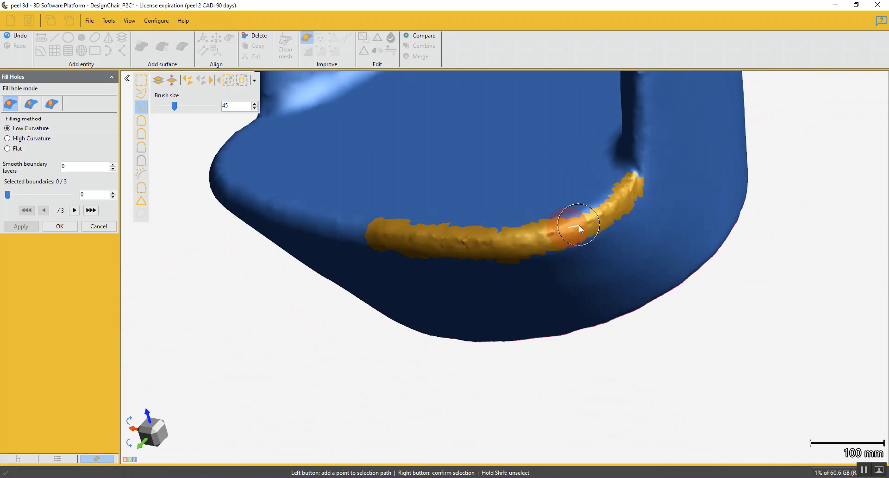
click(615, 207)
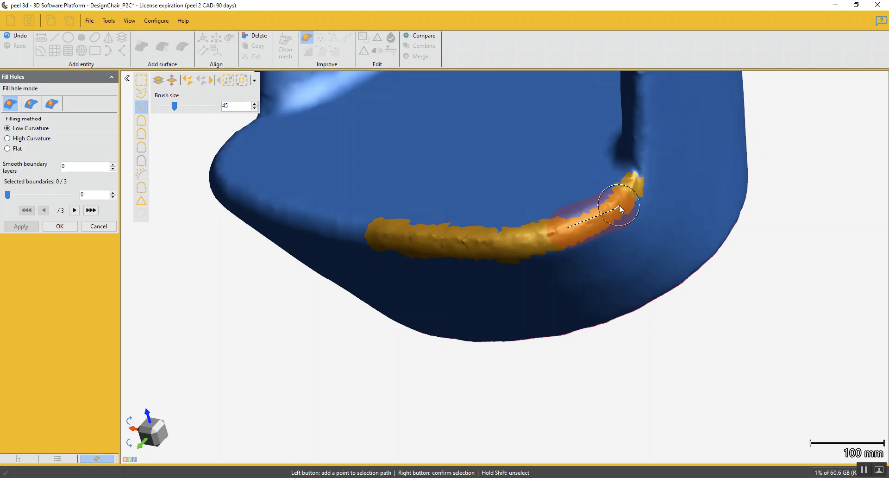
ctrl+scroll(618, 207, down, 3)
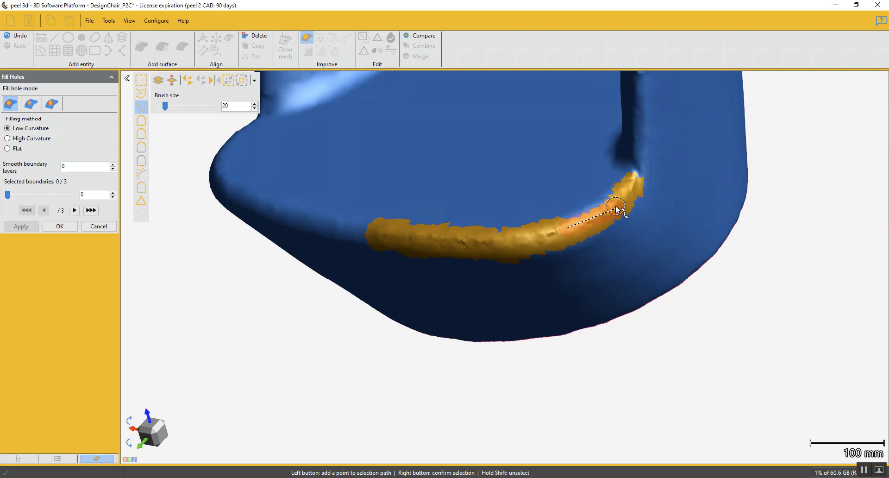
right_click(616, 204)
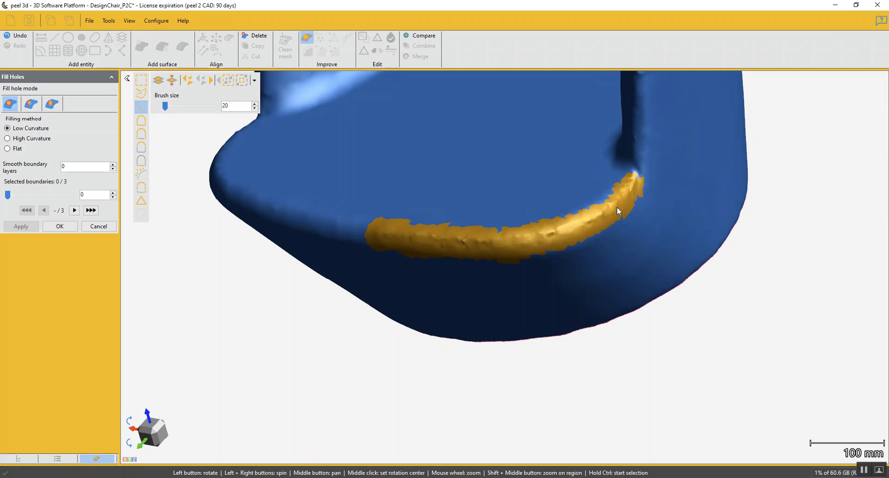
mouse_move(607, 218)
mouse_down()
mouse_move(595, 211)
mouse_move(601, 218)
mouse_move(612, 207)
mouse_move(569, 228)
mouse_up()
scroll(636, 222, up, 6)
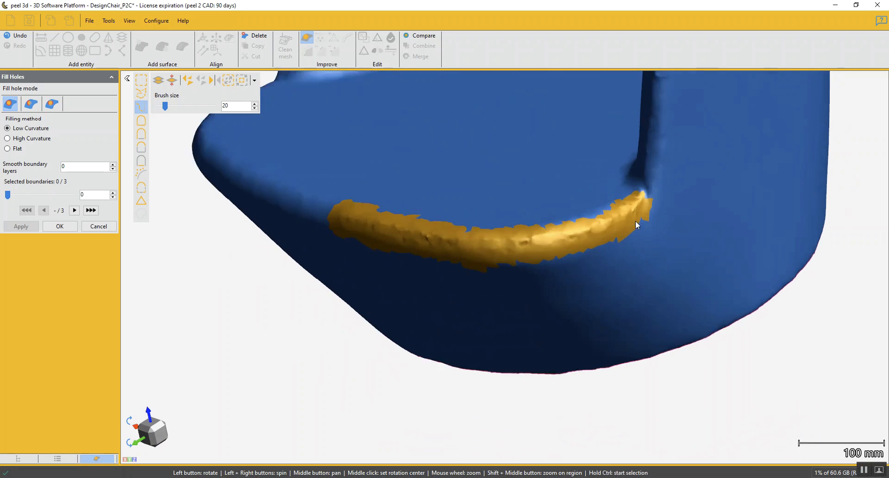
ctrl+click(582, 232)
click(606, 216)
right_click(605, 226)
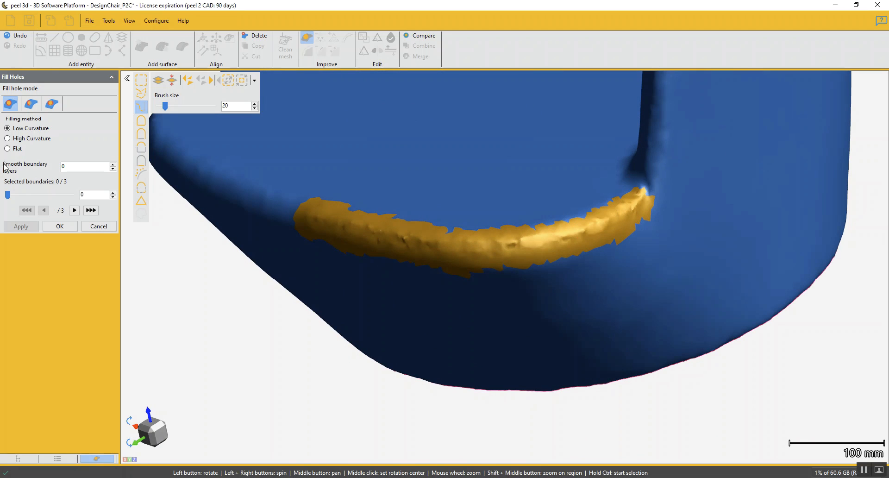
click(262, 39)
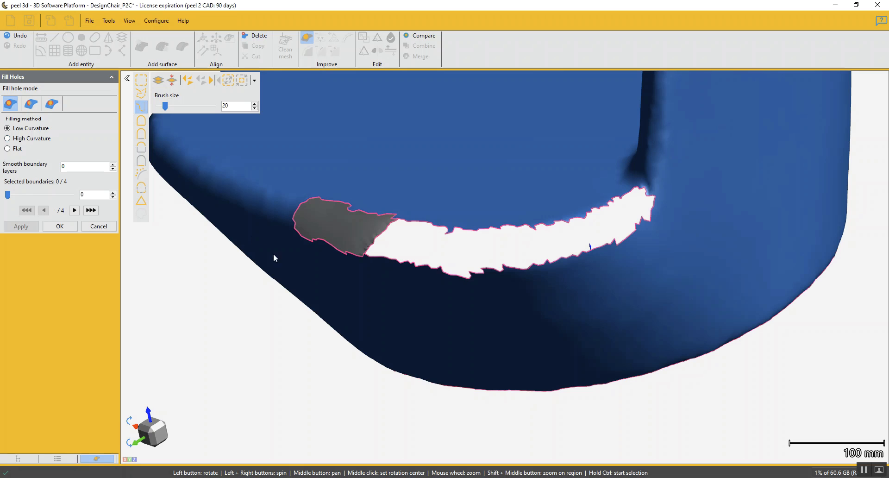
Fill the gap along the seat's front edge using the Low Curvature method, and finish hole filling
click(304, 242)
scroll(420, 316, down, 3)
drag(445, 289, 299, 254)
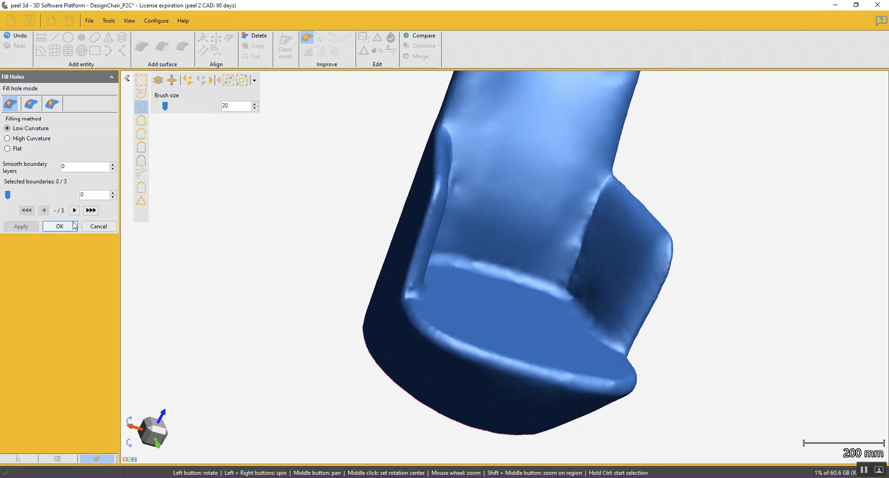
click(60, 226)
Select the uneven strips along the armrest's outer edge with brush paths of size 20, and replace each with smooth mesh
scroll(417, 277, up, 5)
drag(437, 321, 397, 318)
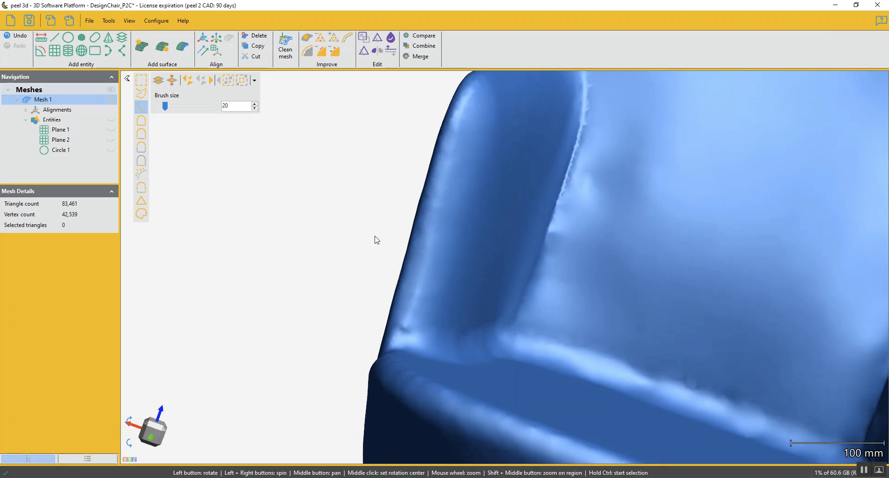
click(408, 319)
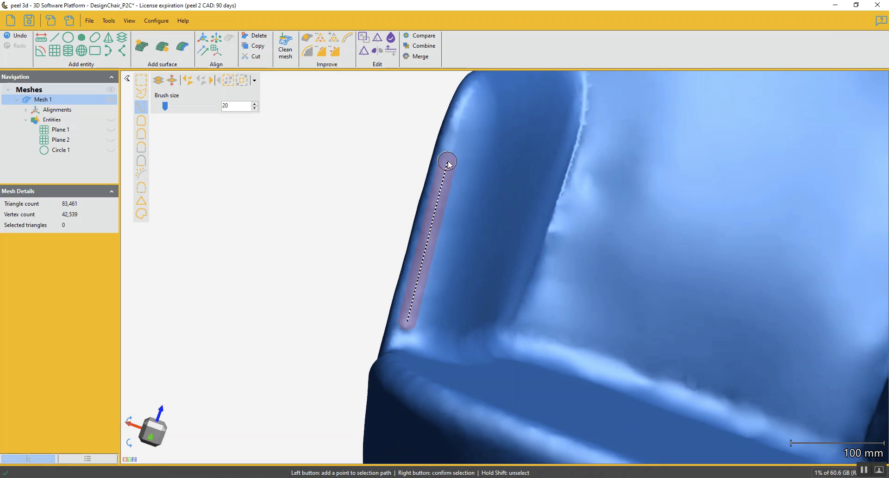
click(460, 111)
right_click(460, 111)
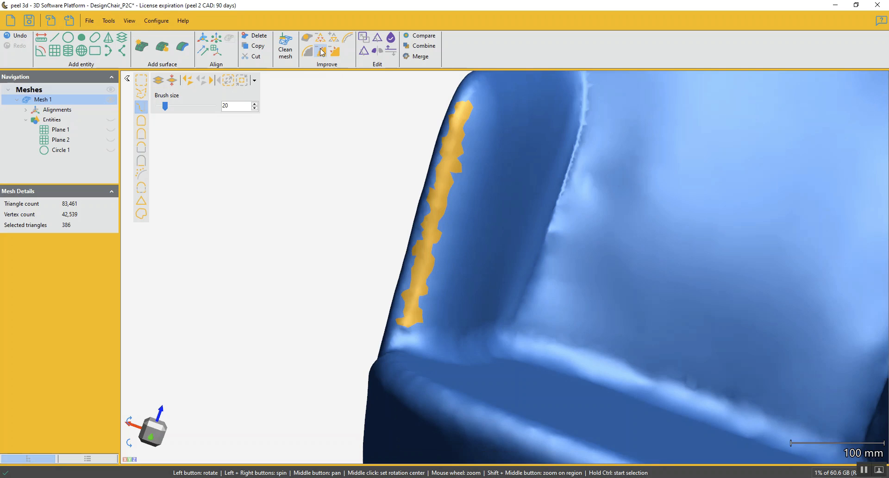
click(322, 51)
drag(466, 109, 508, 280)
click(480, 303)
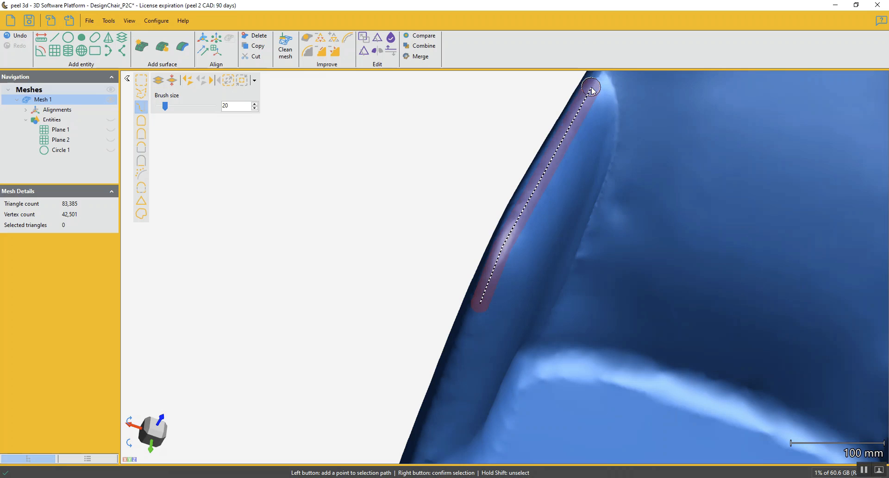
right_click(581, 111)
click(323, 51)
Try to replace one long strip along the backrest's side edge, from armrest to top corner, with smooth mesh, and undo it
drag(600, 151, 515, 262)
click(484, 277)
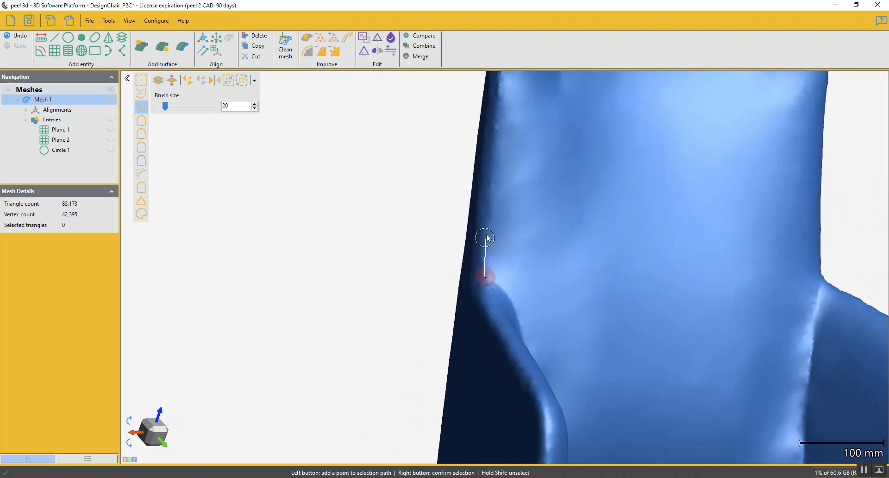
right_click(505, 95)
drag(506, 99, 528, 186)
drag(512, 140, 509, 345)
click(486, 378)
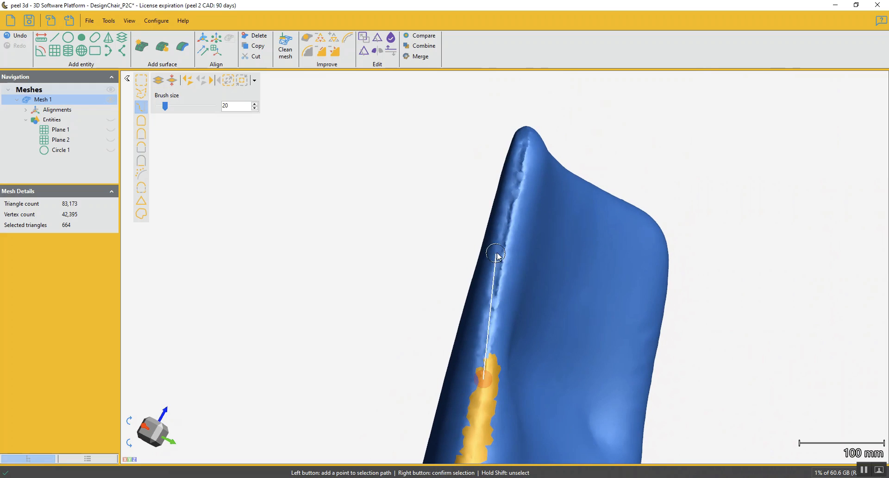
click(523, 162)
right_click(515, 180)
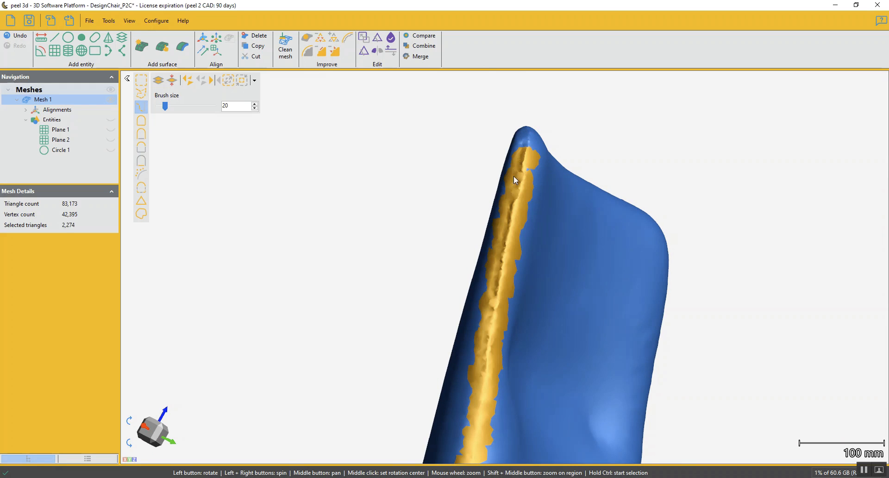
click(228, 82)
click(324, 51)
drag(518, 200, 522, 280)
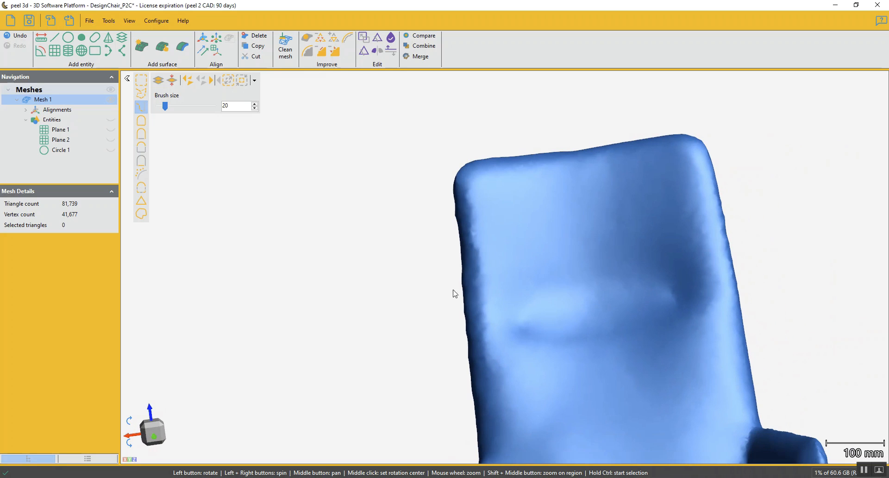
middle_drag(512, 329, 503, 318)
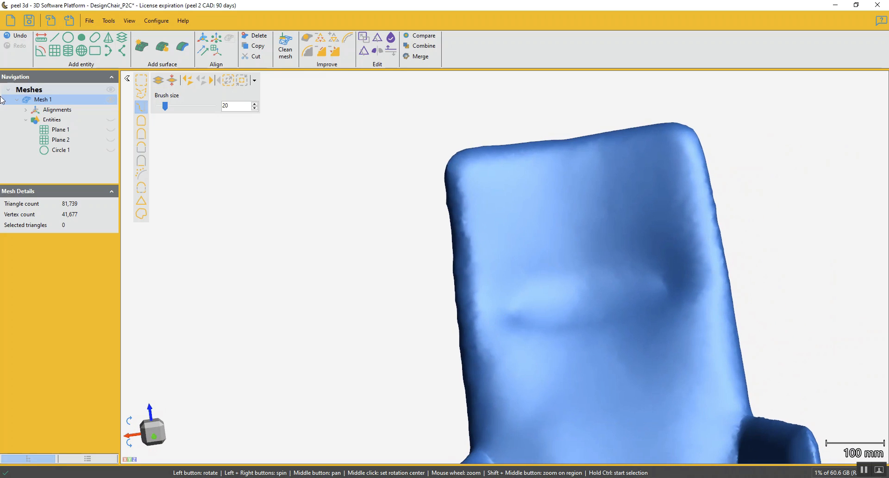
click(19, 38)
Select a shorter strip along the backrest's side edge with brush size 20, smooth the selection's outline, and replace it with smooth mesh
drag(404, 348, 531, 370)
scroll(508, 301, up, 5)
ctrl+click(486, 337)
click(415, 91)
right_click(413, 91)
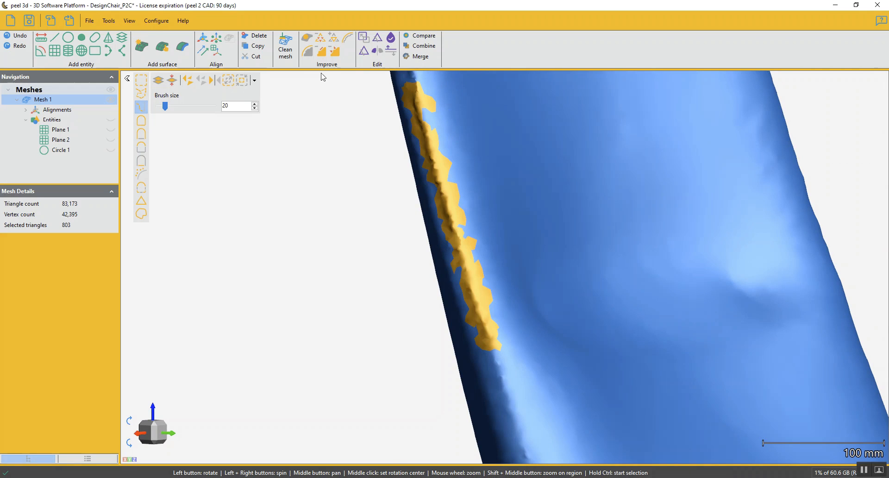
click(233, 84)
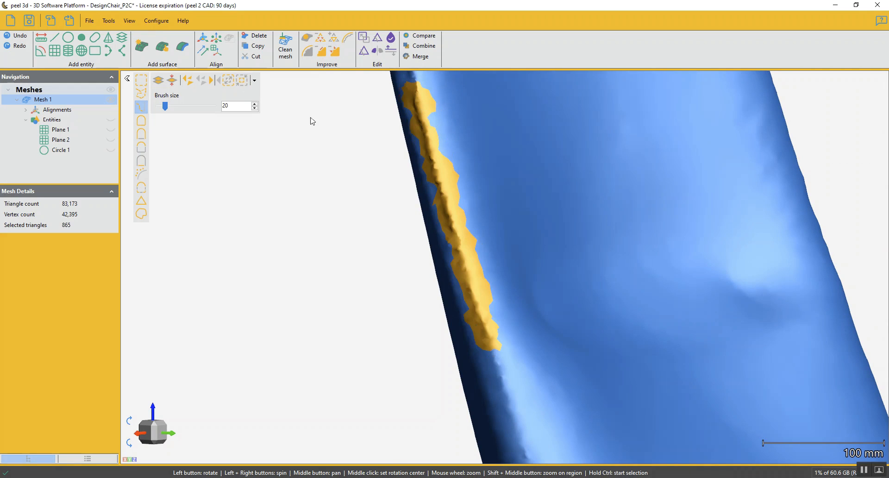
drag(521, 257, 504, 278)
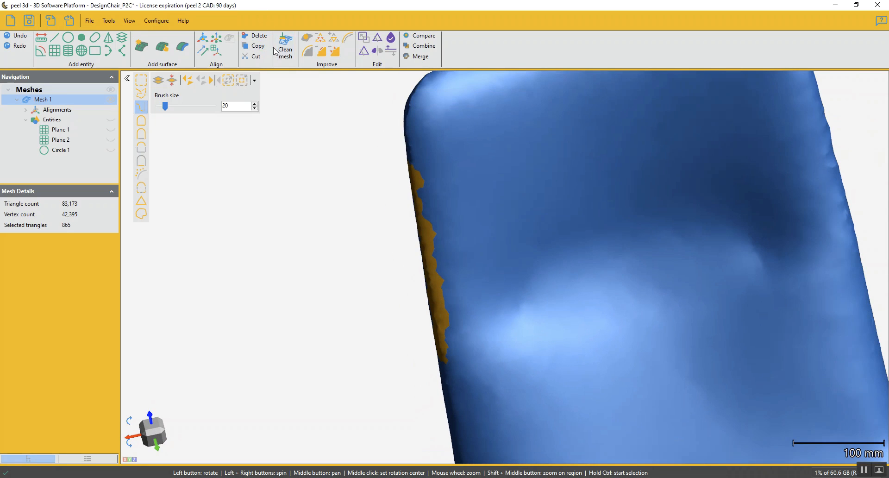
click(318, 50)
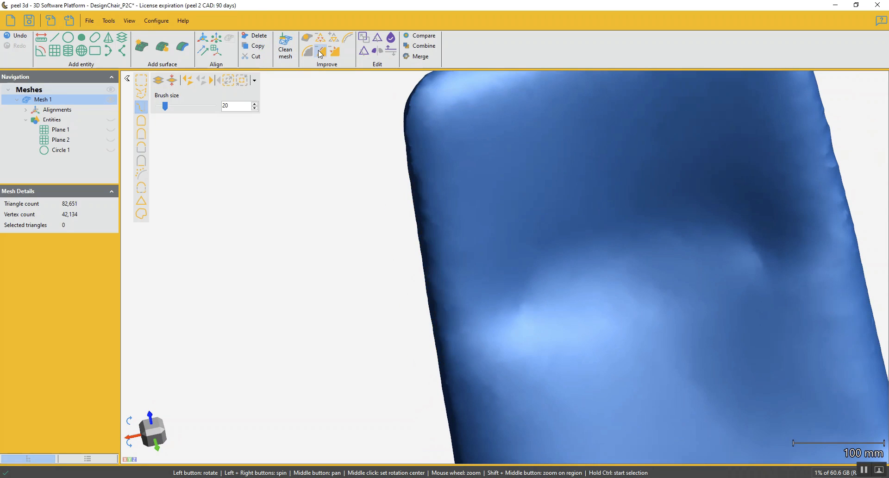
Select the remaining rough strip on the side edge near the backrest's top corner, and replace it with smooth mesh
drag(504, 212, 526, 251)
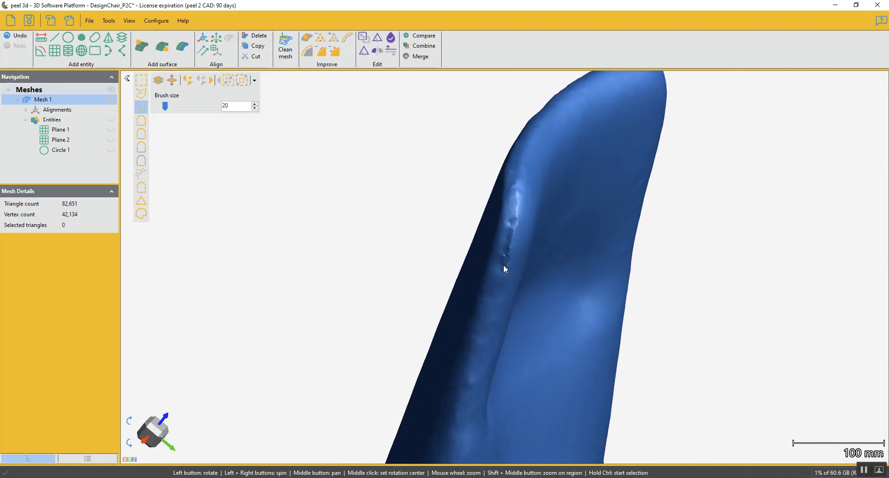
scroll(504, 265, up, 3)
key(ctrl)
drag(510, 233, 518, 116)
right_click(522, 126)
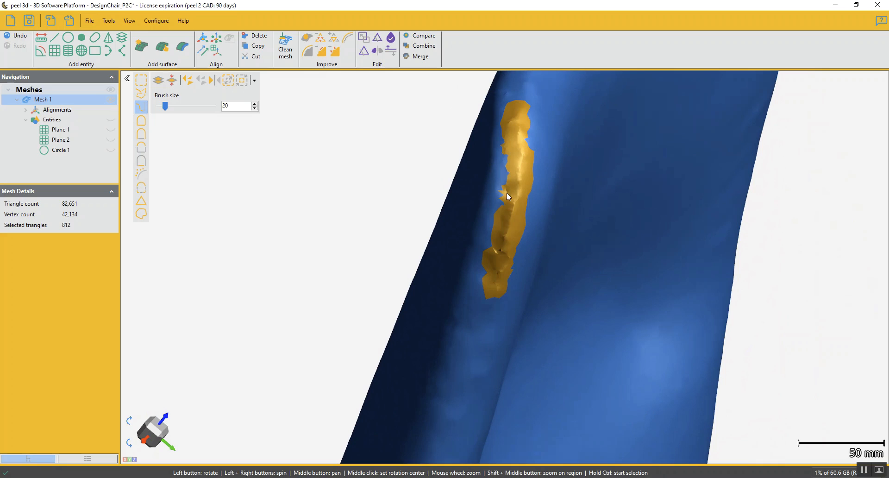
drag(510, 207, 517, 142)
right_click(517, 142)
click(322, 51)
Compare the mesh with its state before the last Defeature, and examine the deviations at the backrest's top corner
drag(520, 210, 587, 270)
scroll(535, 199, down, 3)
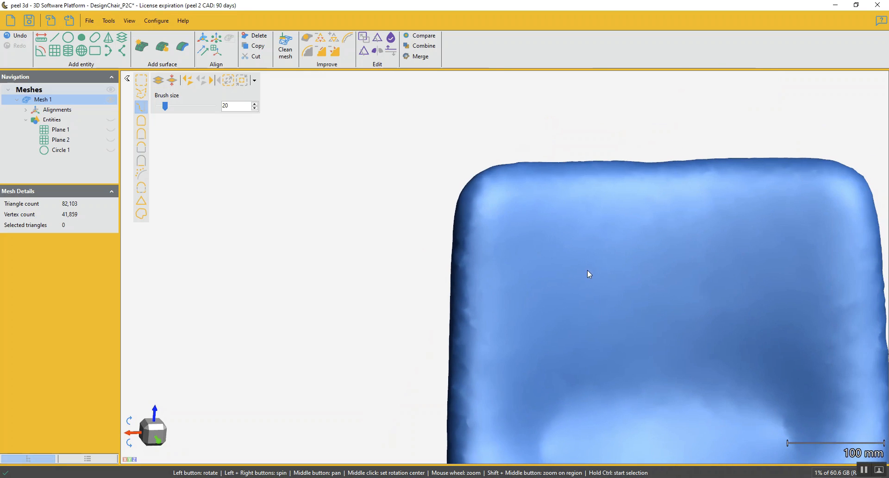
click(425, 36)
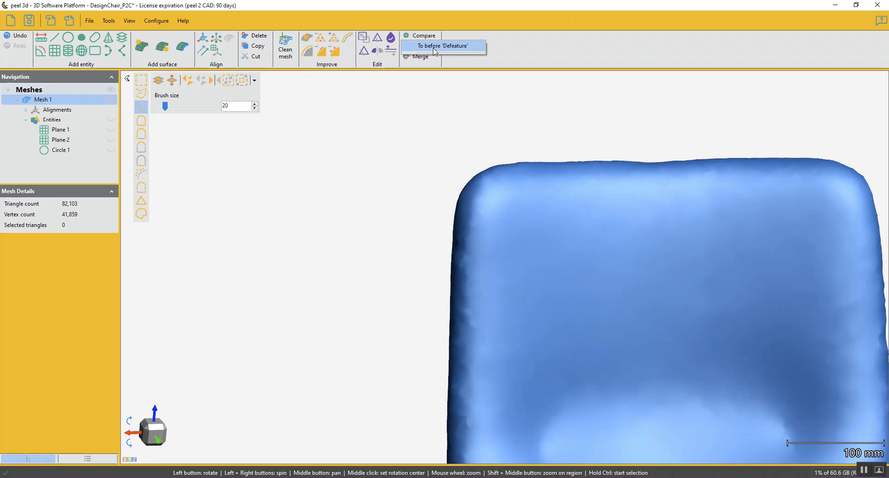
click(436, 50)
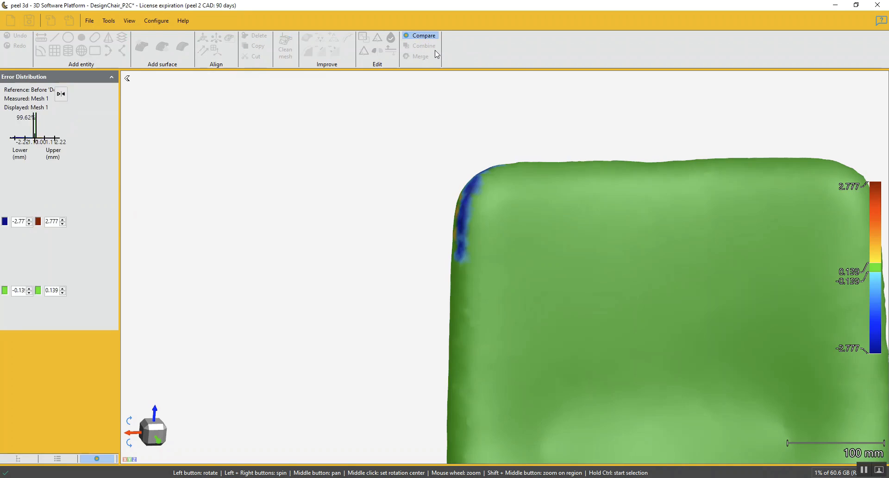
drag(516, 226, 535, 236)
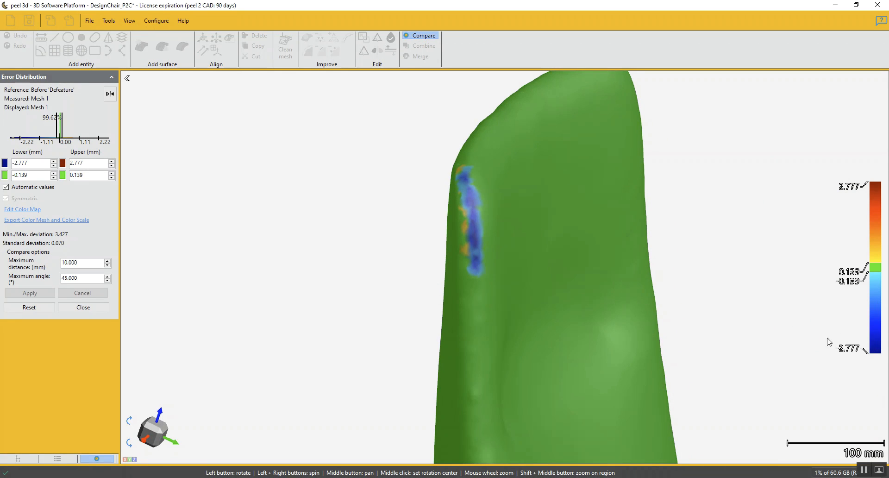
Close the deviation comparison and undo the last Defeature at the backrest's top corner
drag(492, 302, 485, 292)
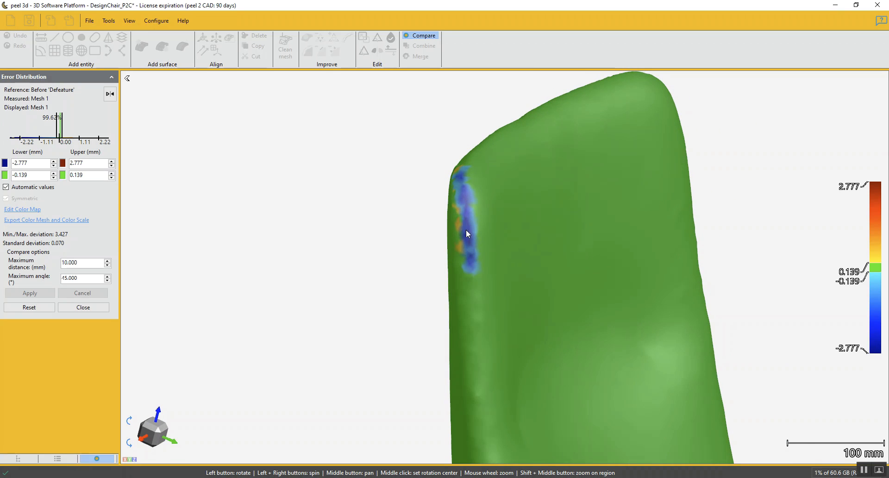
mouse_move(478, 231)
mouse_down()
mouse_move(442, 232)
mouse_move(473, 229)
mouse_up()
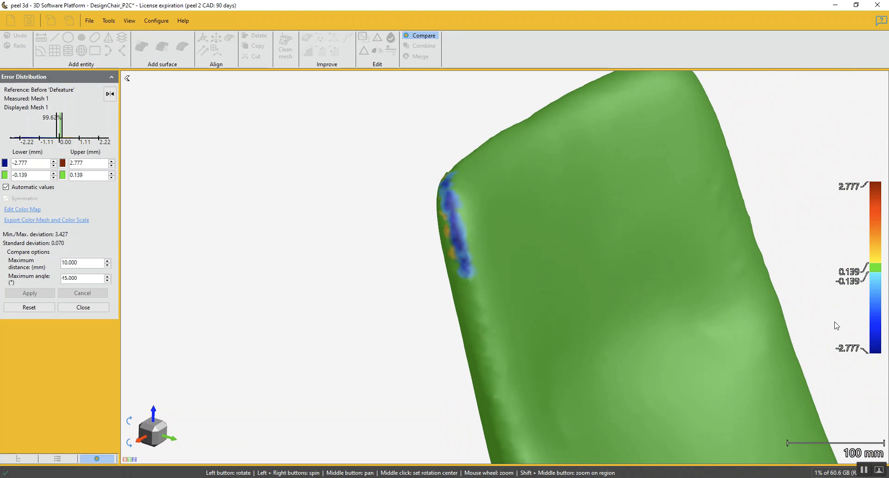
click(98, 308)
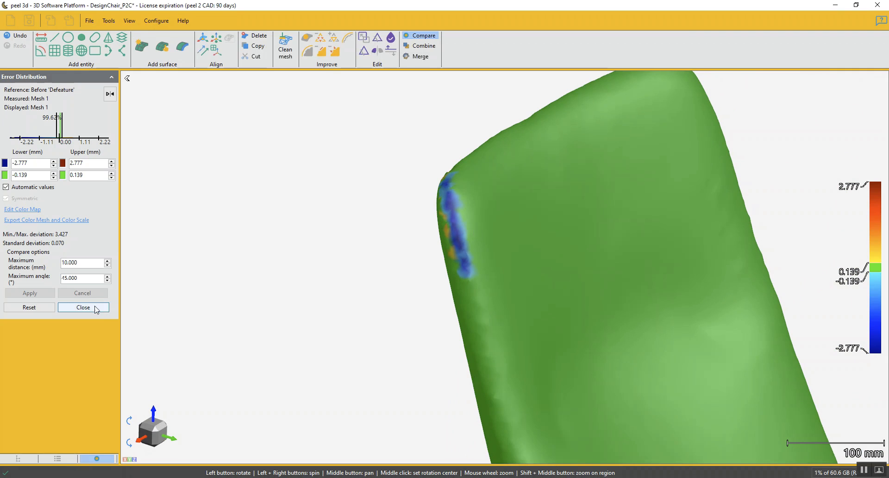
click(21, 38)
Select the rough strip around the edge of the backrest's top corner with brush size 20, and replace it with smooth mesh
mouse_move(361, 238)
mouse_down()
mouse_move(518, 256)
mouse_move(473, 257)
mouse_move(483, 214)
mouse_move(471, 246)
mouse_move(492, 268)
mouse_move(494, 242)
mouse_up()
key(ctrl)
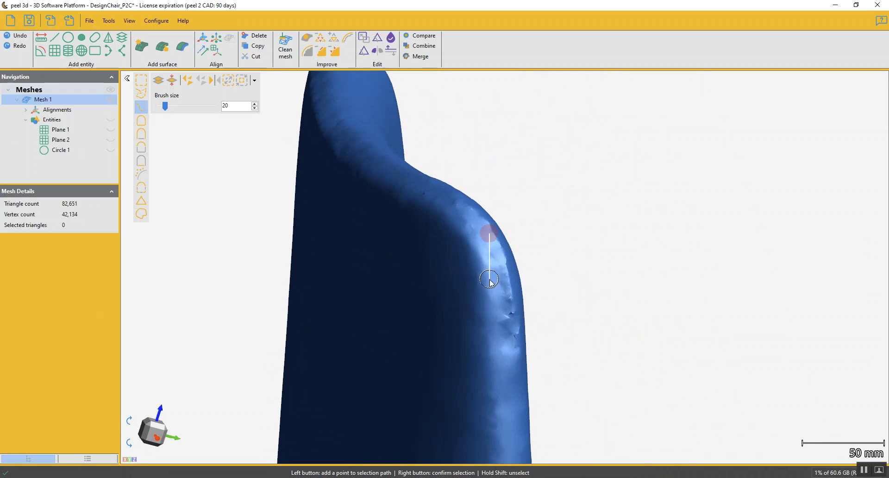
right_click(510, 347)
drag(505, 336, 498, 285)
ctrl+click(485, 228)
right_click(450, 184)
drag(476, 282, 465, 299)
click(322, 52)
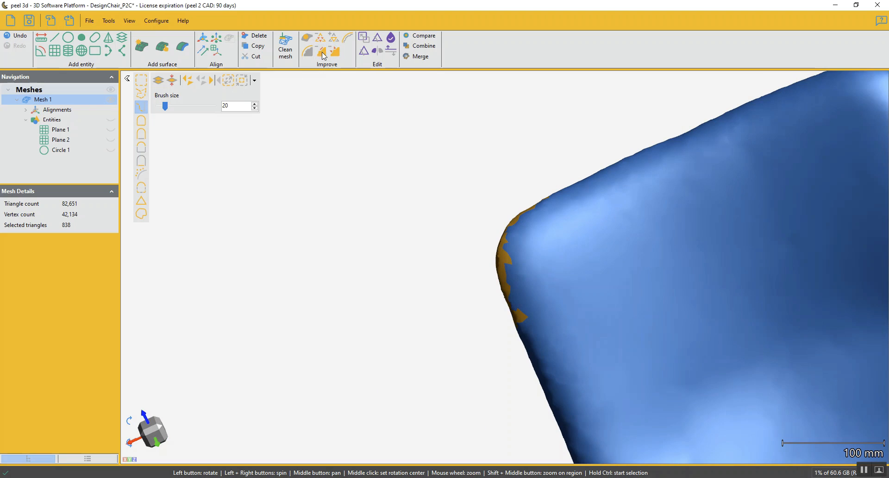
Select a strip along the backrest's top edge, from corner to corner, with brush size 20, and replace it with smooth mesh
drag(515, 259, 502, 282)
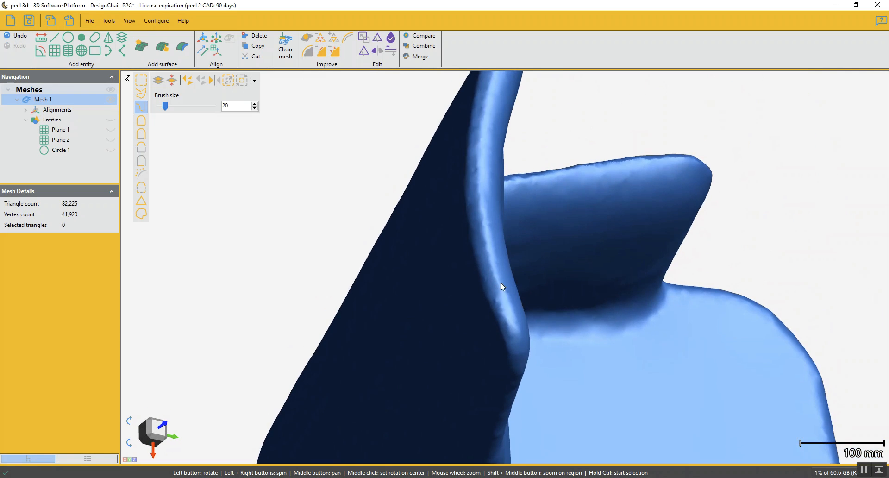
click(491, 237)
click(482, 163)
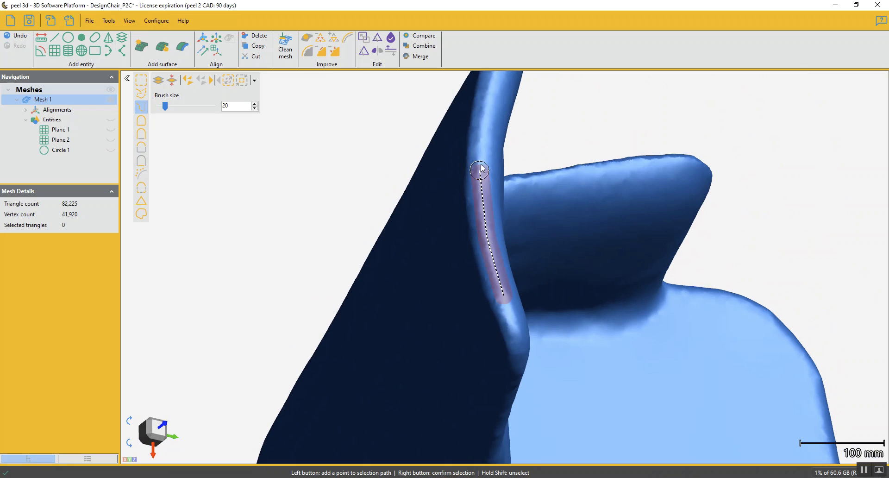
click(486, 108)
click(489, 91)
right_click(489, 90)
mouse_move(490, 90)
mouse_down()
mouse_move(423, 340)
mouse_move(435, 280)
mouse_up()
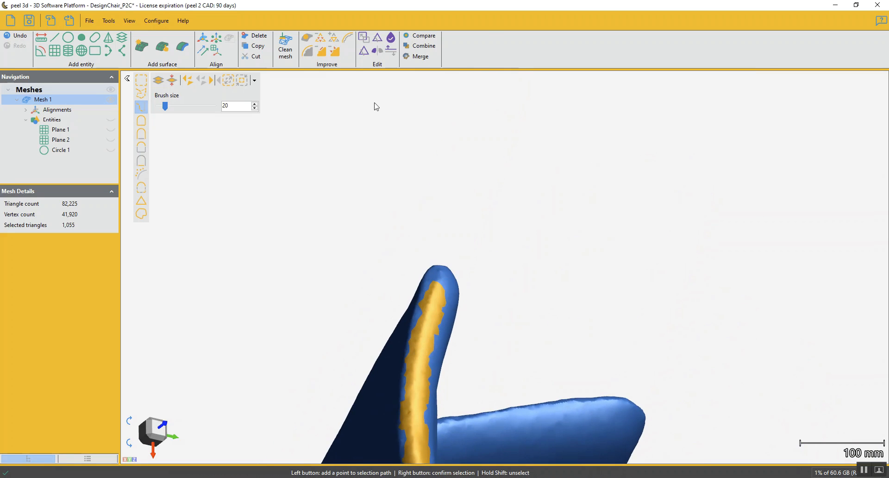
middle_drag(414, 330, 530, 63)
drag(457, 229, 486, 230)
middle_drag(456, 226, 460, 316)
click(322, 51)
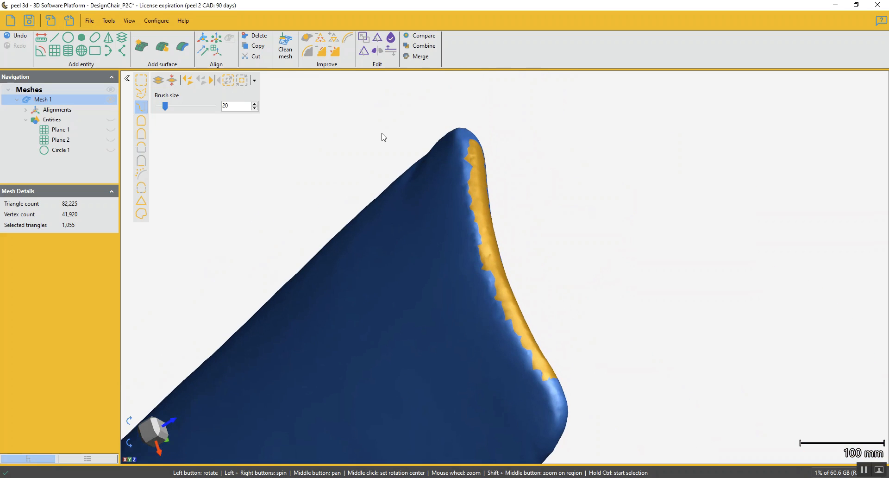
Try to replace a long strip down the backrest's side edge, starting below the top corner and widened at its upper end, with smooth mesh
drag(454, 234, 537, 247)
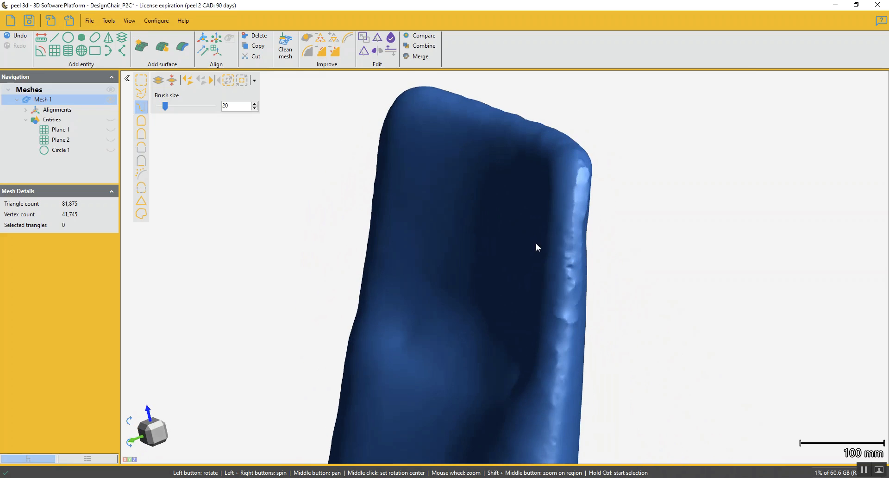
key(ctrl)
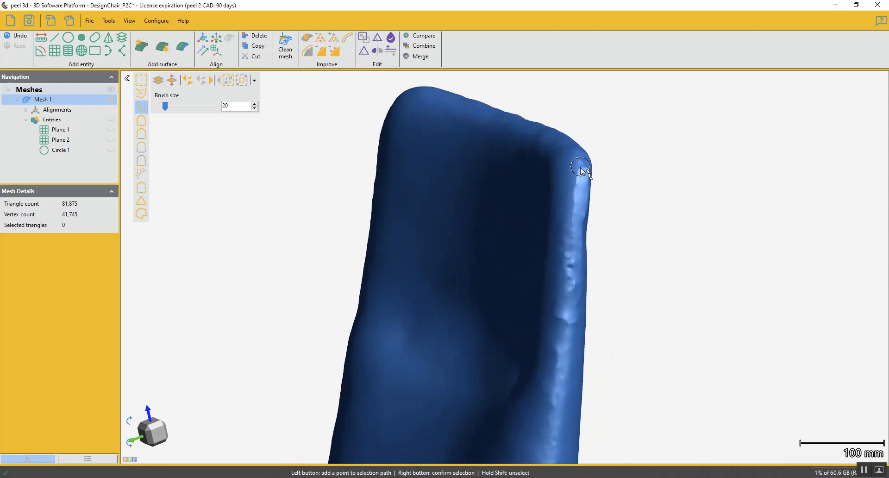
click(573, 245)
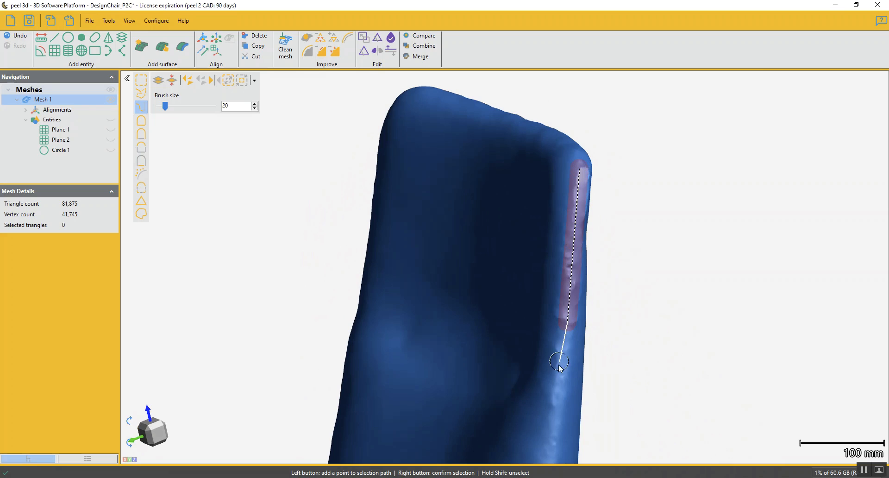
click(548, 455)
right_click(549, 455)
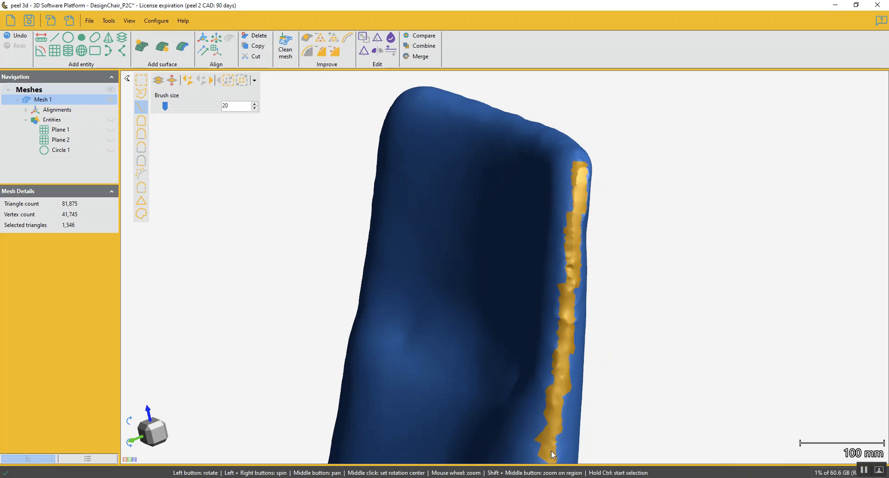
drag(577, 226, 557, 224)
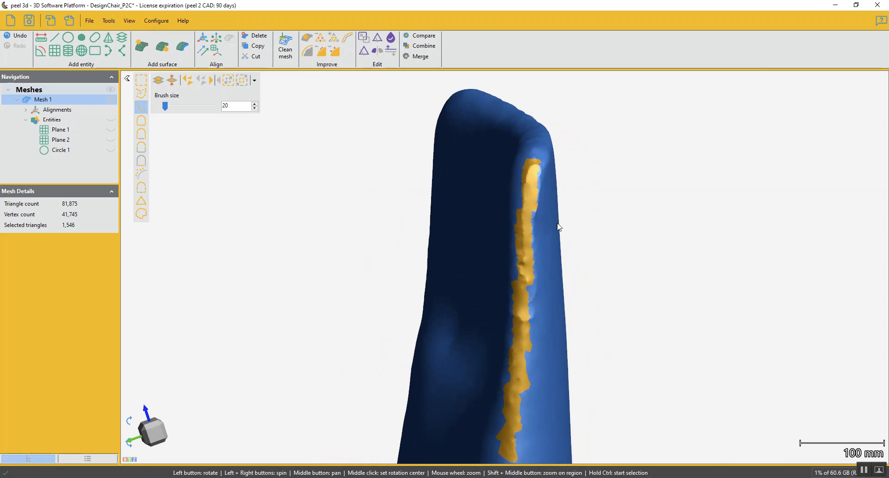
ctrl+click(536, 171)
click(531, 221)
right_click(535, 206)
drag(535, 206, 496, 207)
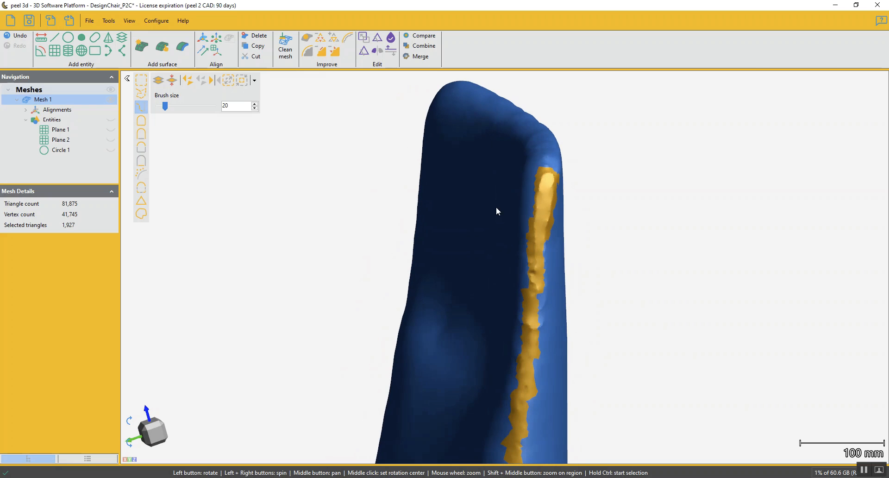
click(327, 51)
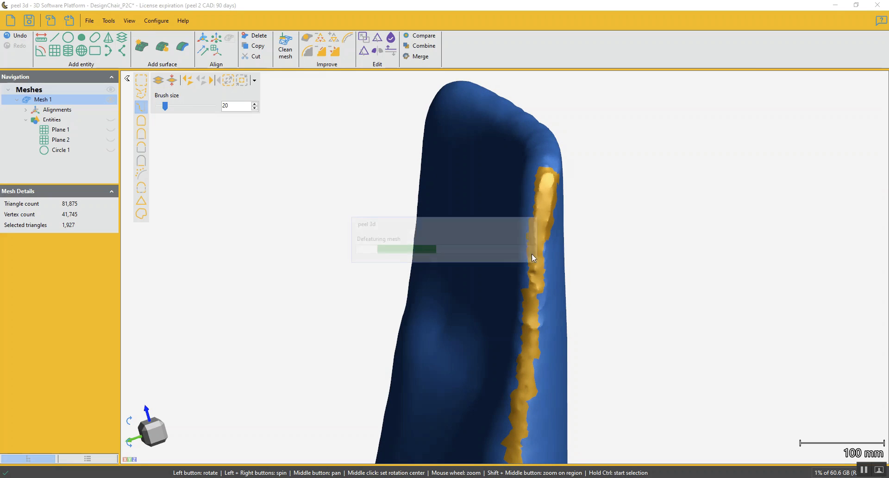
Check the side edge from behind with and without the last Defeature, and undo it
drag(548, 263, 518, 273)
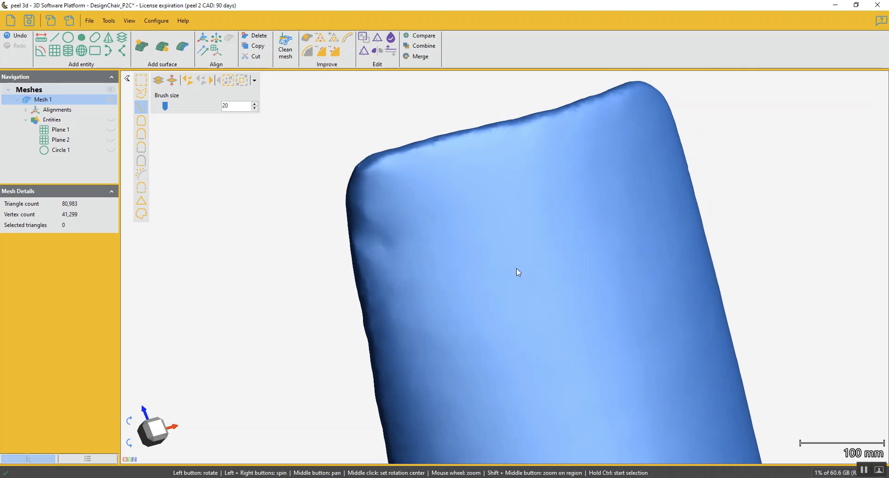
click(20, 37)
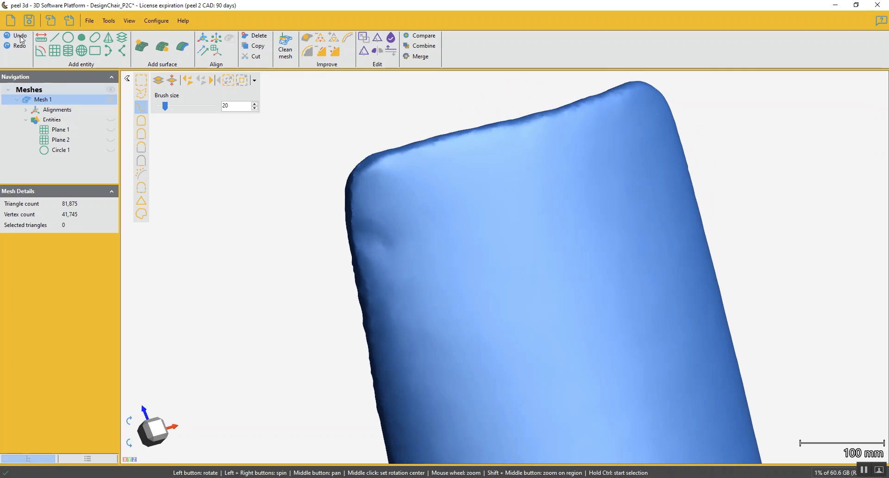
click(21, 46)
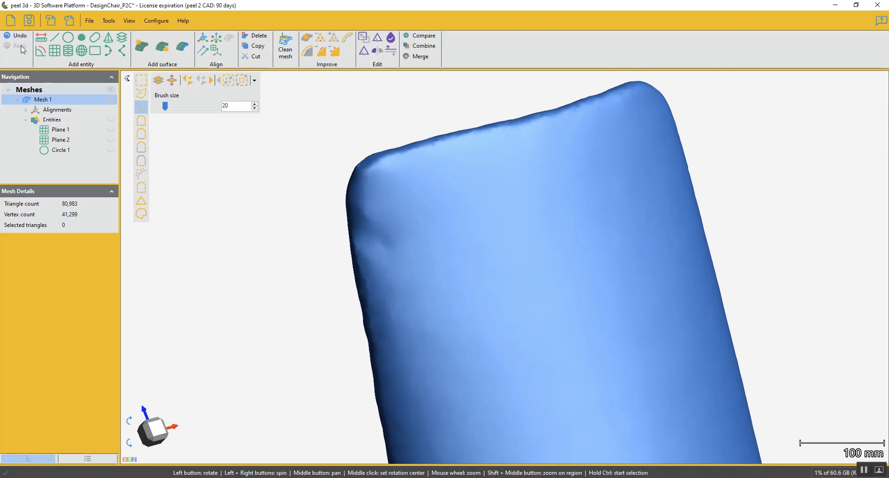
click(18, 37)
Select a short strip on the rear of the side edge below the backrest's top corner with brush size 20, and replace it with smooth mesh
drag(351, 246, 436, 223)
drag(589, 162, 548, 259)
scroll(526, 240, up, 3)
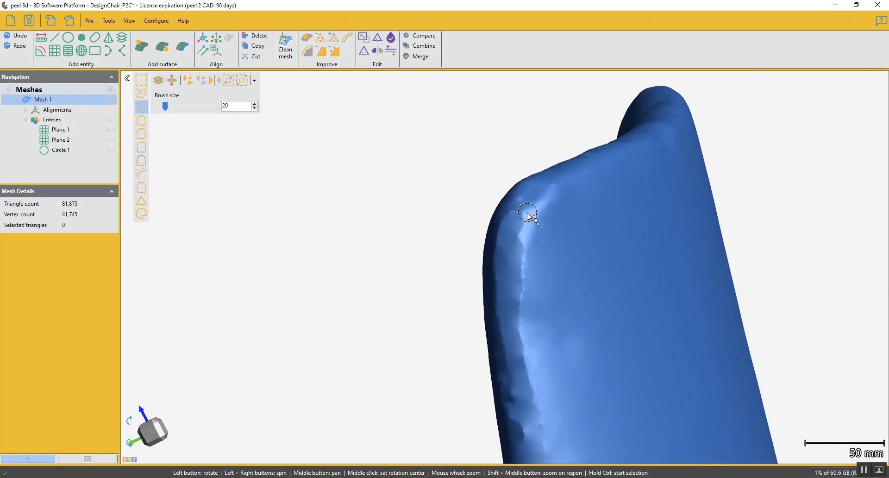
ctrl+click(527, 213)
click(525, 276)
click(526, 356)
click(538, 411)
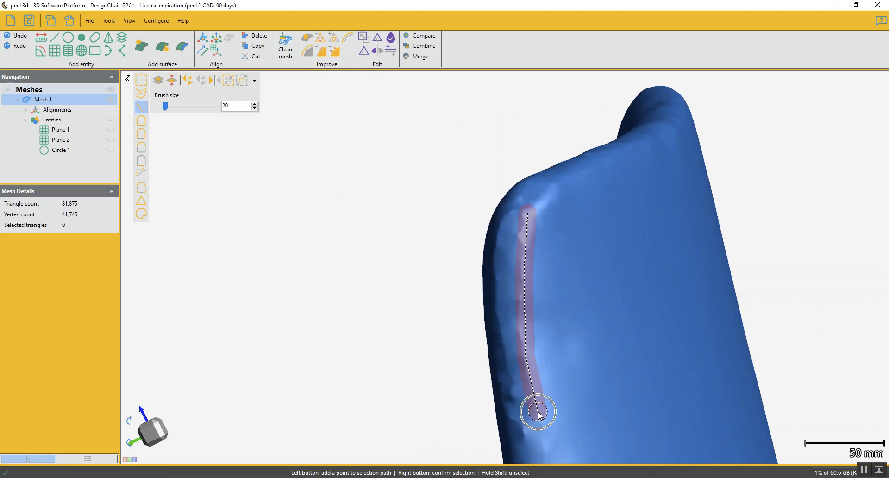
right_click(540, 415)
click(320, 51)
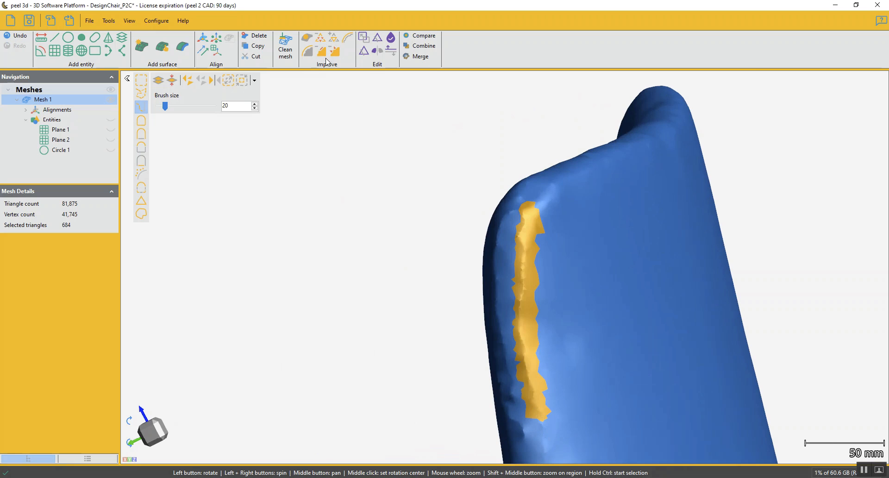
Select the rough strip on the front of the side edge below the backrest's top corner, and replace it with smooth mesh
mouse_move(499, 229)
mouse_down()
mouse_move(524, 263)
mouse_move(508, 231)
mouse_up()
ctrl+click(500, 212)
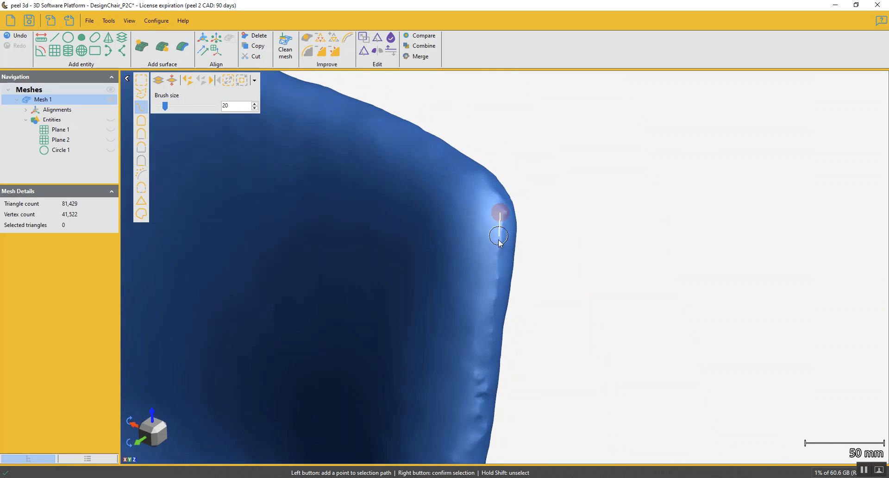
right_click(479, 419)
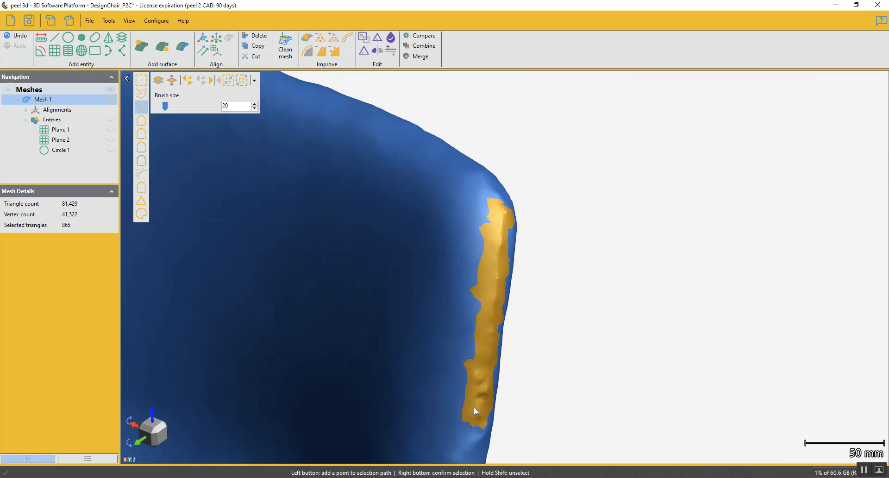
click(323, 54)
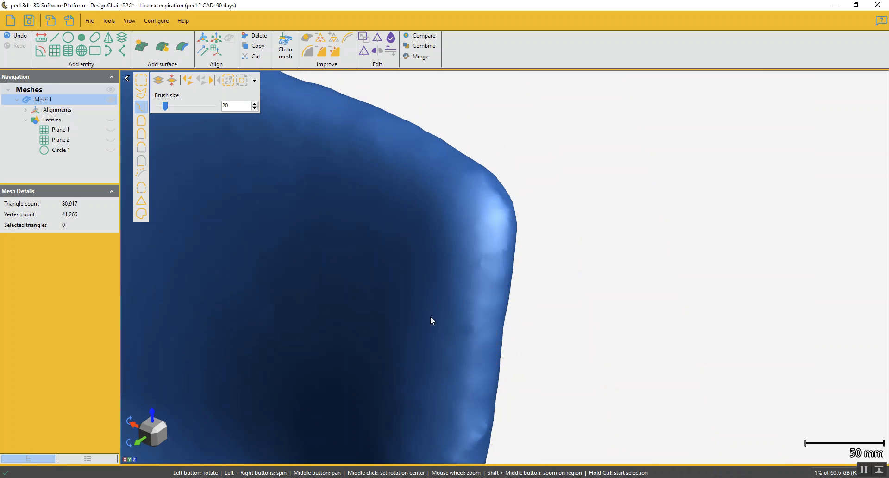
Select the lower part of the backrest's side edge down to the armrest with brush size 10, and replace it with smooth mesh
scroll(428, 329, down, 2)
drag(426, 341, 548, 142)
scroll(551, 195, down, 4)
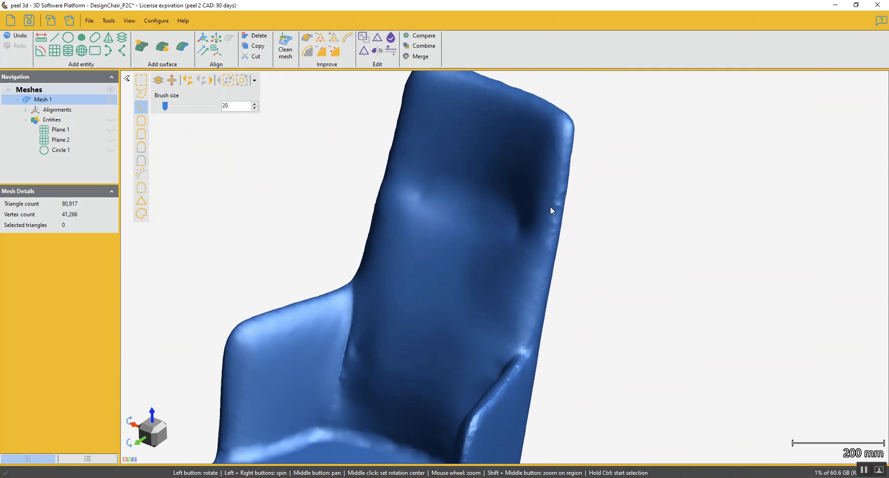
drag(551, 207, 540, 227)
ctrl+scroll(565, 195, down, 5)
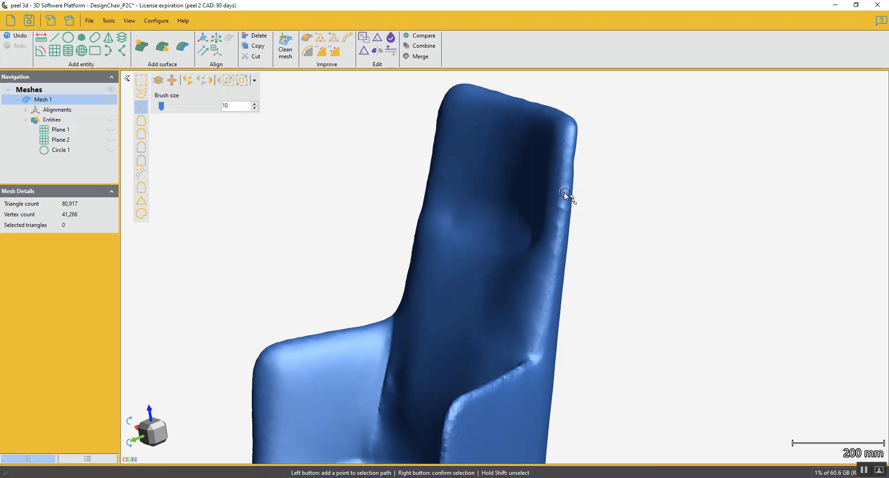
click(565, 199)
click(548, 298)
right_click(538, 343)
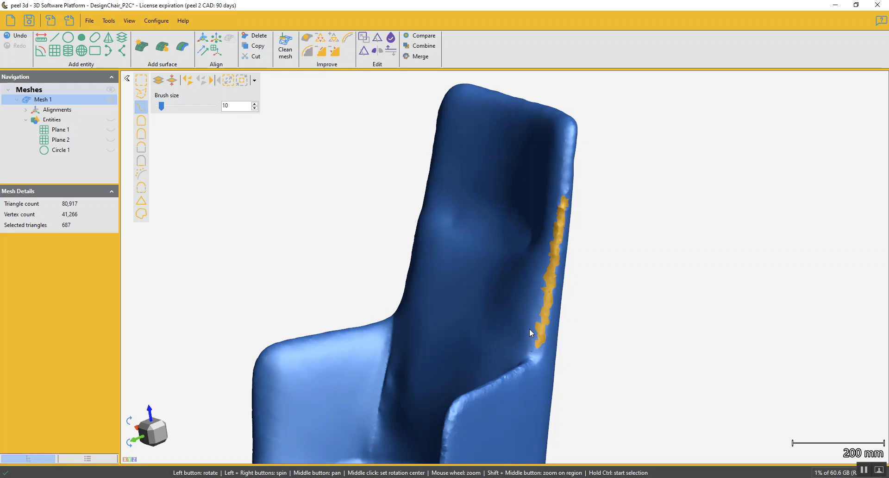
click(323, 52)
Select the remaining bumpy patch midway along the backrest's side edge with brush size 25, and replace it with smooth mesh
scroll(541, 278, up, 4)
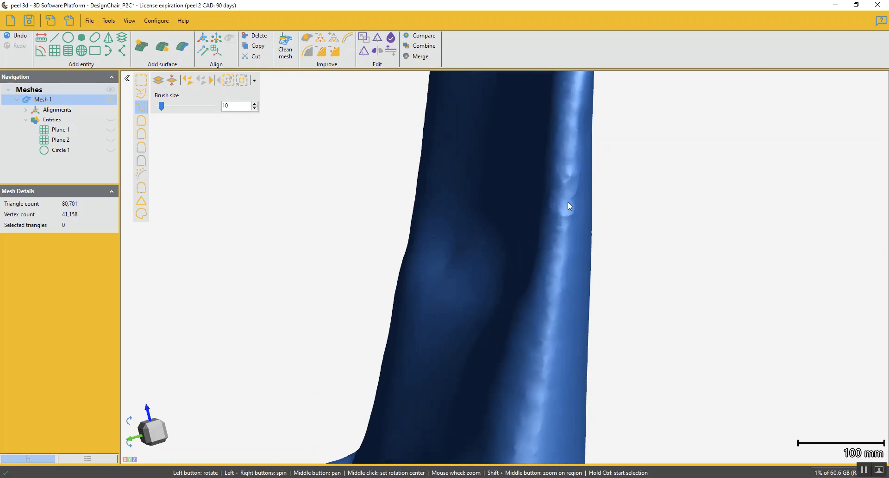
click(569, 171)
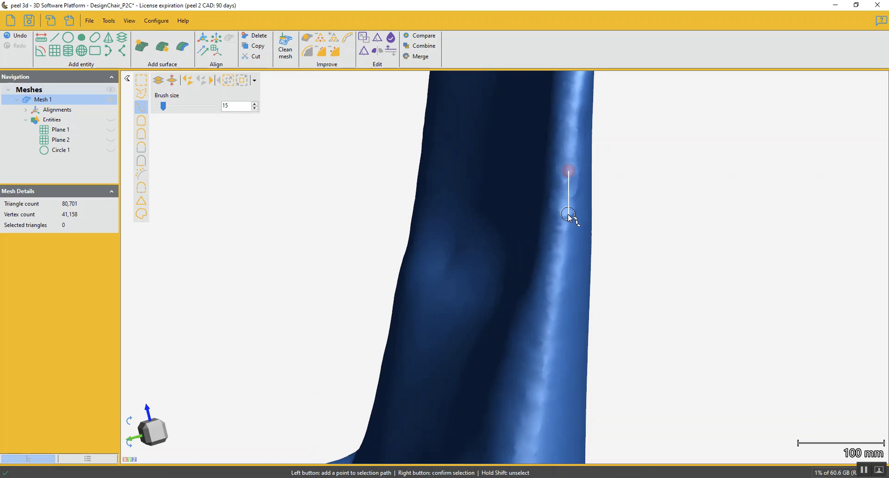
click(569, 215)
right_click(570, 211)
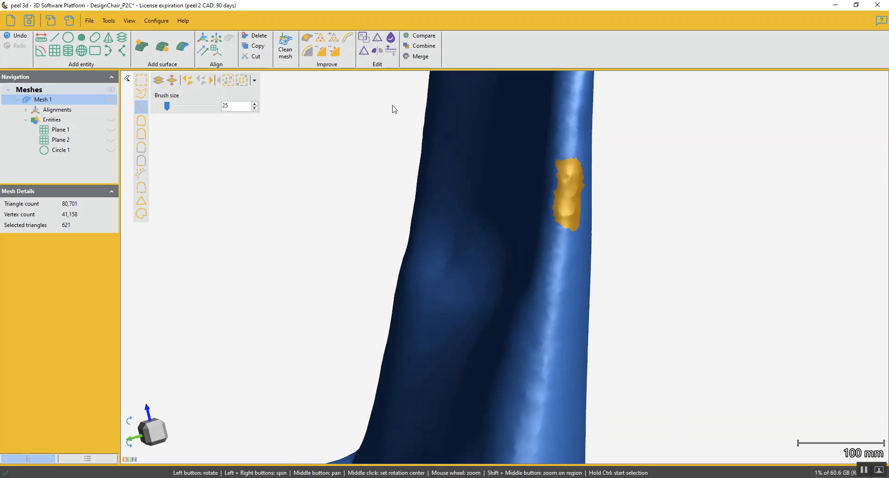
key(Delete)
Select the rough sloping top edge of the armrest from the backrest to its front corner with brush size 15, and replace it with smooth mesh
drag(496, 339, 563, 275)
scroll(580, 232, up, 3)
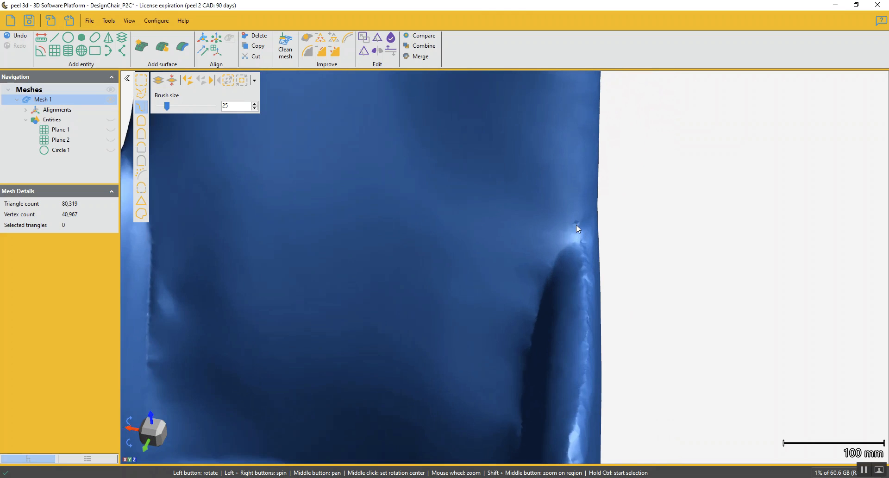
ctrl+click(576, 223)
ctrl+click(580, 266)
ctrl+click(585, 318)
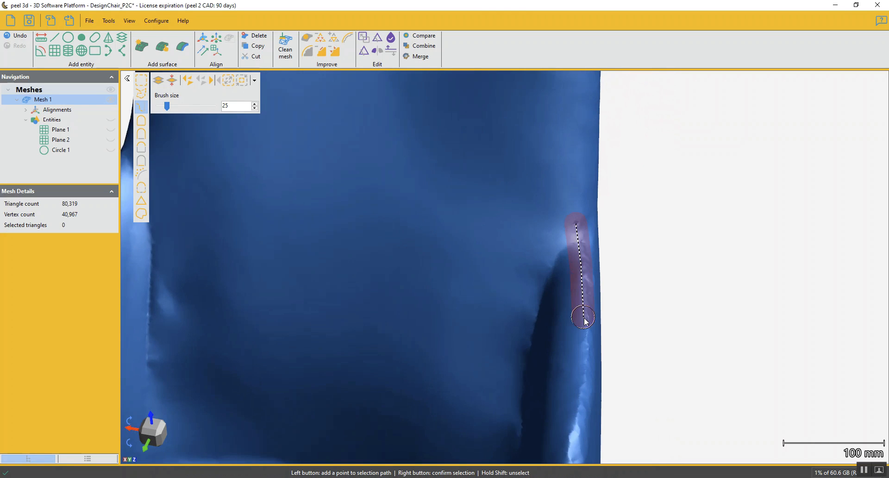
ctrl+scroll(585, 327, down, 1)
ctrl+click(584, 370)
ctrl+click(578, 409)
ctrl+right_click(578, 409)
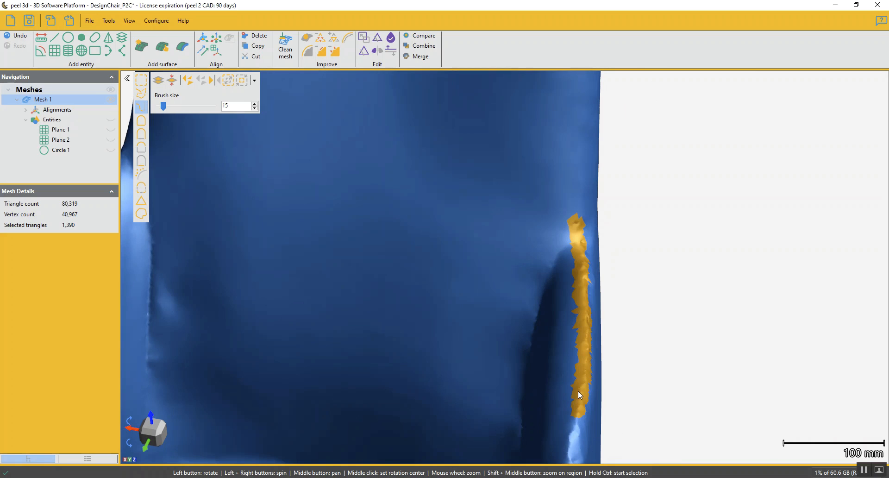
middle_drag(578, 391, 570, 301)
scroll(571, 299, down, 3)
drag(583, 330, 535, 315)
middle_drag(535, 314, 569, 317)
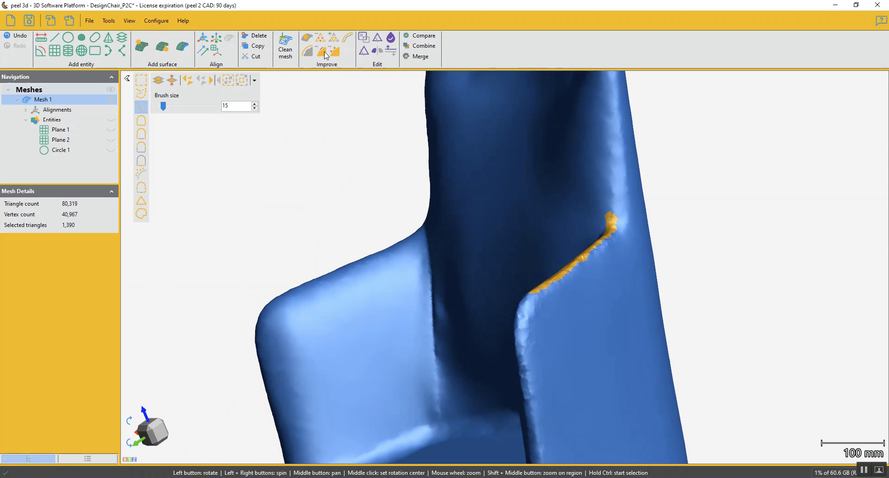
click(325, 52)
Select the same armrest's edge around the front corner and down to the seat, and replace it with smooth mesh
mouse_move(574, 332)
mouse_down()
mouse_move(593, 338)
mouse_move(571, 332)
mouse_up()
scroll(571, 331, up, 4)
middle_drag(581, 304, 520, 279)
click(500, 262)
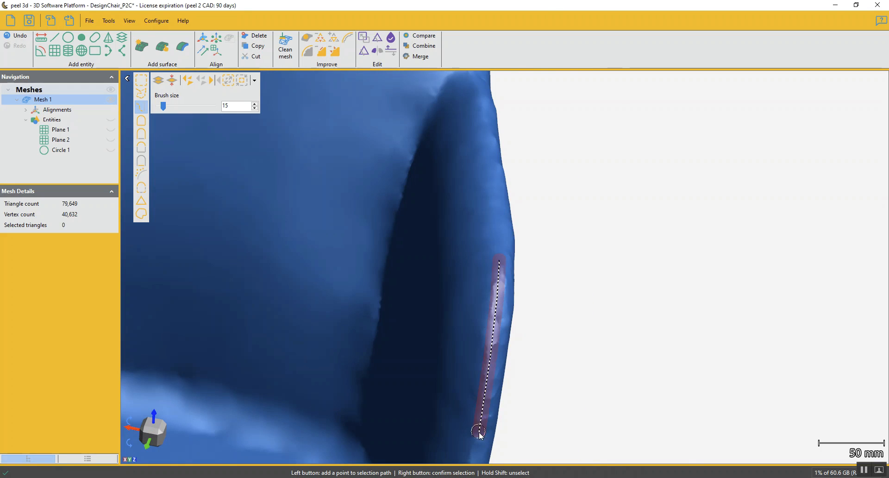
right_click(486, 420)
drag(480, 382, 481, 294)
middle_drag(479, 360, 515, 259)
ctrl+click(514, 259)
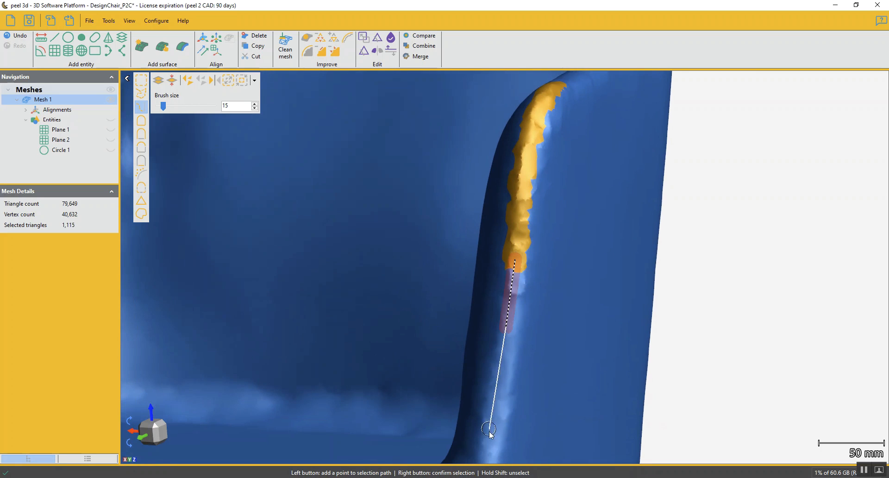
right_click(491, 452)
middle_drag(492, 401, 530, 270)
scroll(532, 301, down, 2)
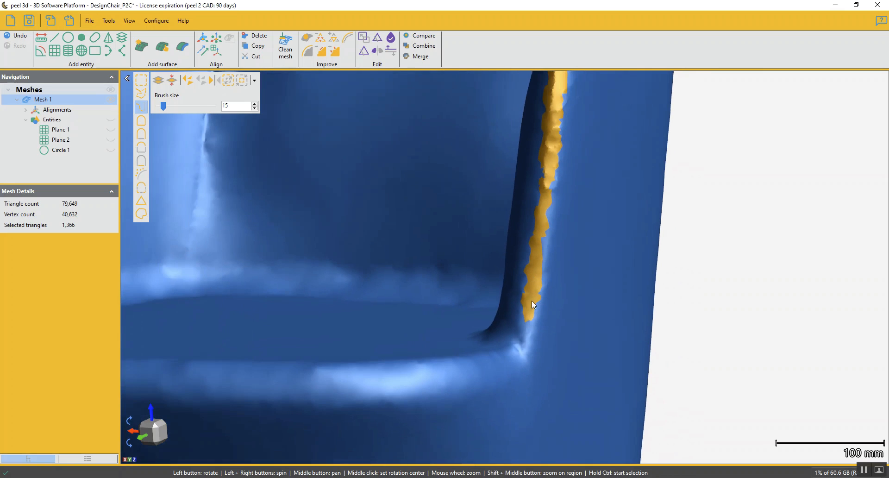
scroll(518, 343, up, 2)
middle_drag(519, 340, 507, 274)
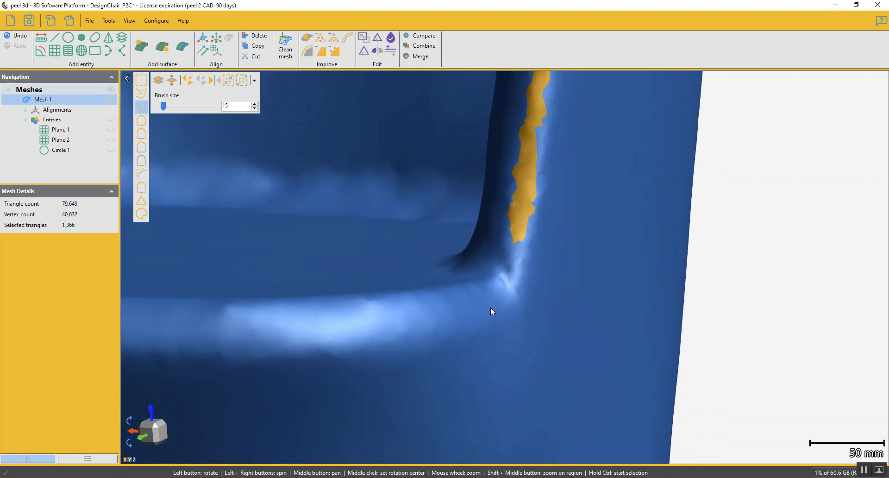
drag(491, 308, 496, 300)
click(516, 235)
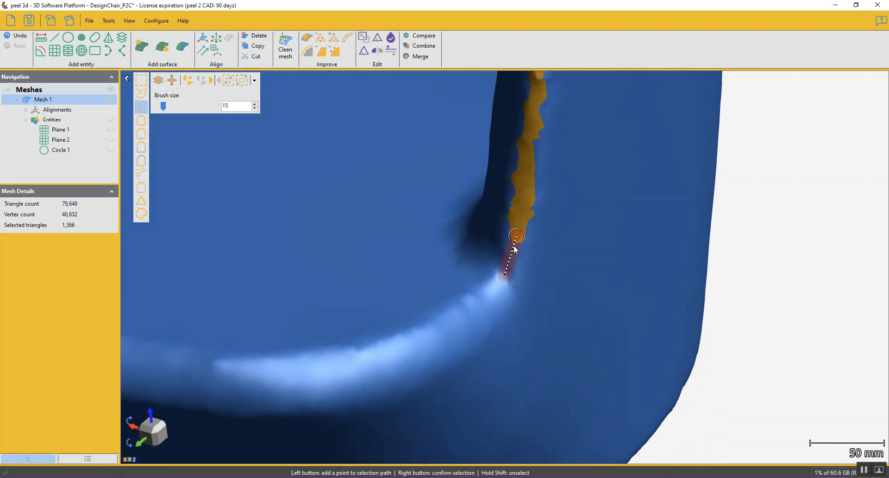
right_click(515, 239)
scroll(516, 239, down, 2)
middle_drag(515, 222, 511, 353)
scroll(503, 296, down, 3)
drag(464, 194, 566, 216)
click(322, 55)
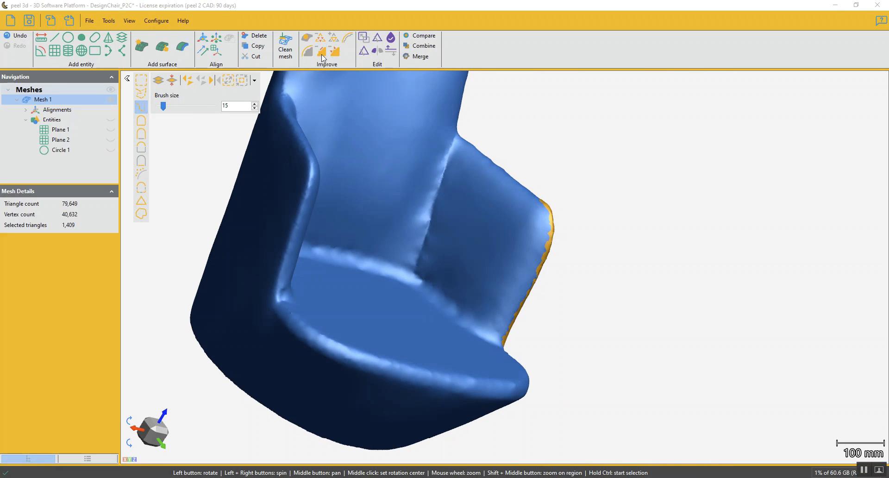
Select the remaining rough strip on the outer side of the armrest's sloping top edge, and replace it with smooth mesh
drag(512, 258, 519, 288)
scroll(542, 210, up, 5)
drag(508, 236, 601, 268)
click(651, 130)
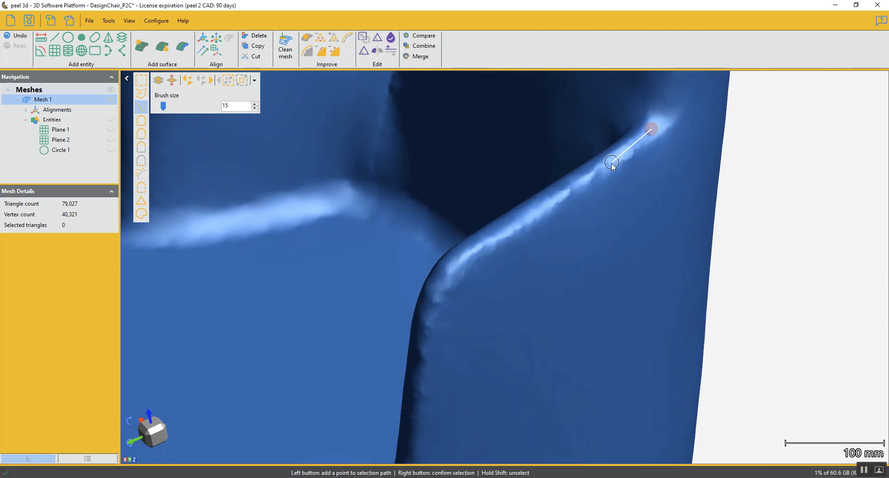
click(492, 247)
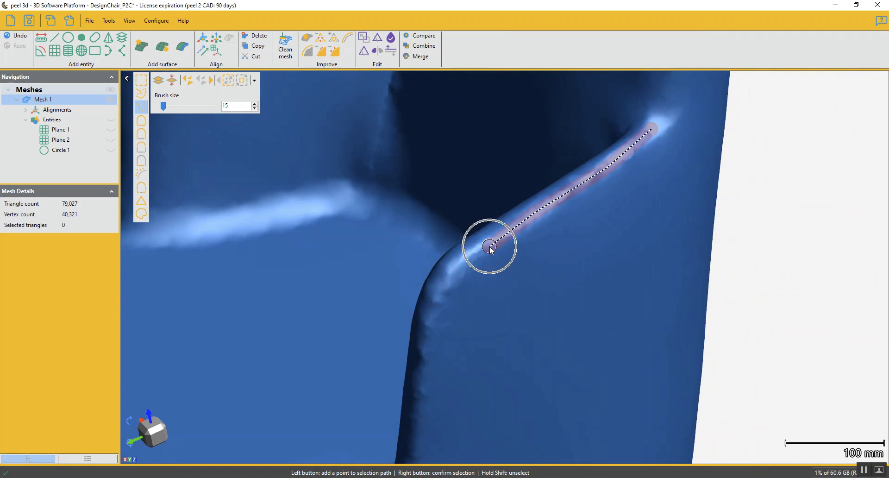
right_click(491, 247)
click(320, 52)
Select the seams where both armrests meet the backrest, and replace them with smooth mesh
scroll(519, 233, down, 5)
drag(529, 260, 501, 305)
scroll(584, 286, down, 3)
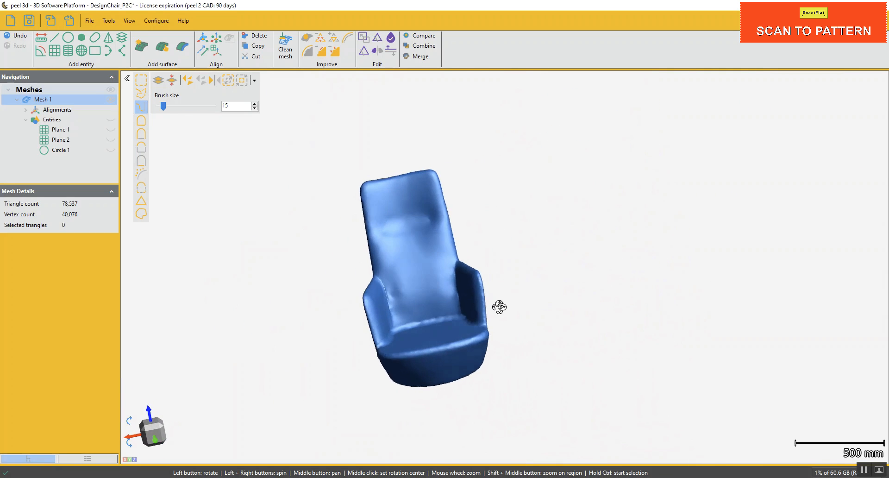
scroll(405, 296, up, 2)
scroll(472, 289, up, 2)
scroll(444, 287, up, 3)
drag(445, 290, 504, 356)
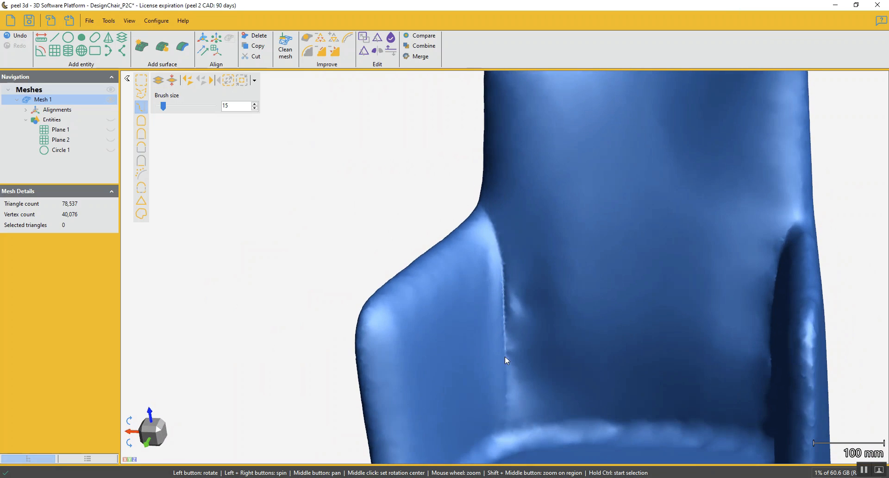
click(507, 424)
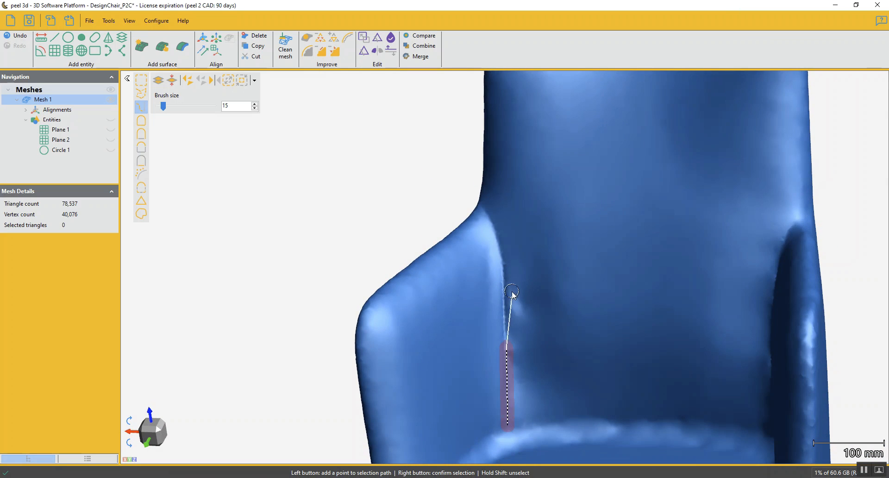
click(482, 206)
right_click(482, 206)
drag(605, 303, 740, 430)
click(740, 435)
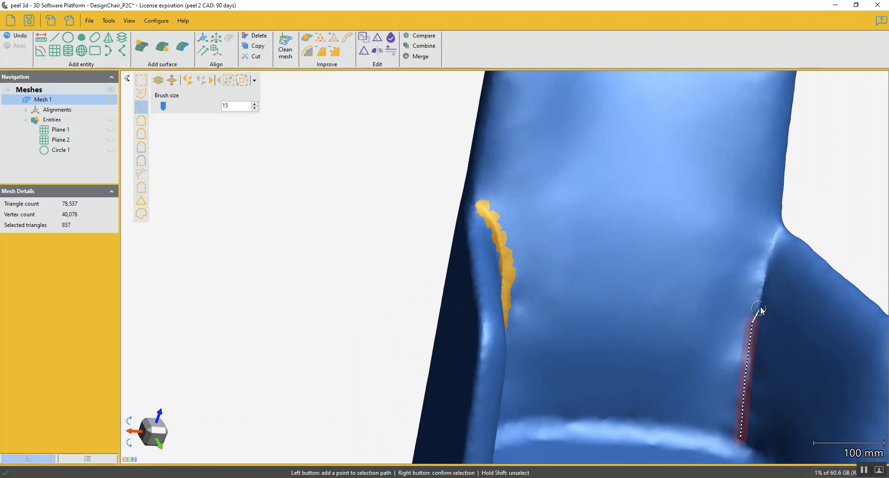
right_click(753, 260)
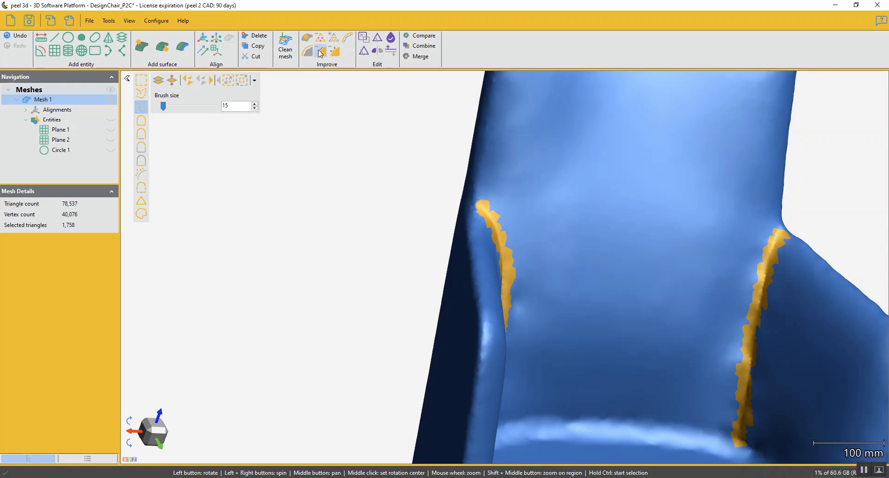
click(230, 82)
key(Delete)
Select the lower part of the armrest-to-backrest seam just above the seat with brush size 20, and replace it with smooth mesh
drag(615, 278, 716, 328)
middle_drag(701, 368, 645, 305)
scroll(645, 304, up, 1)
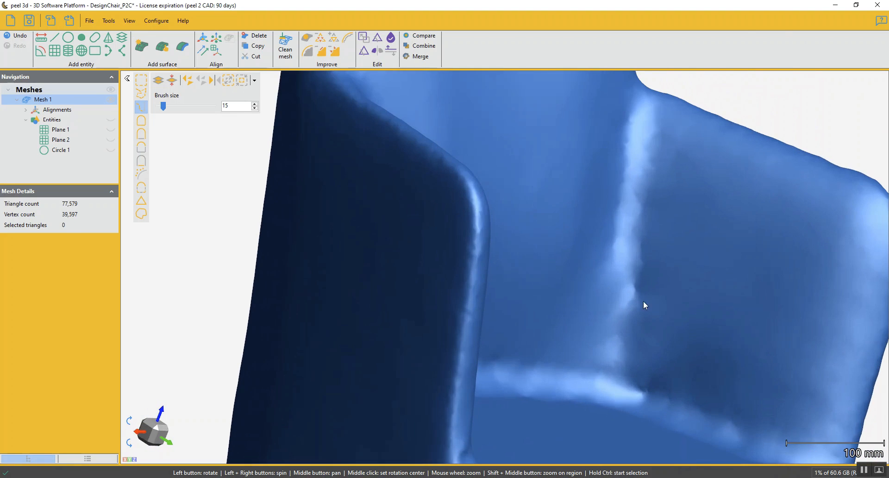
ctrl+scroll(640, 216, up, 2)
click(640, 217)
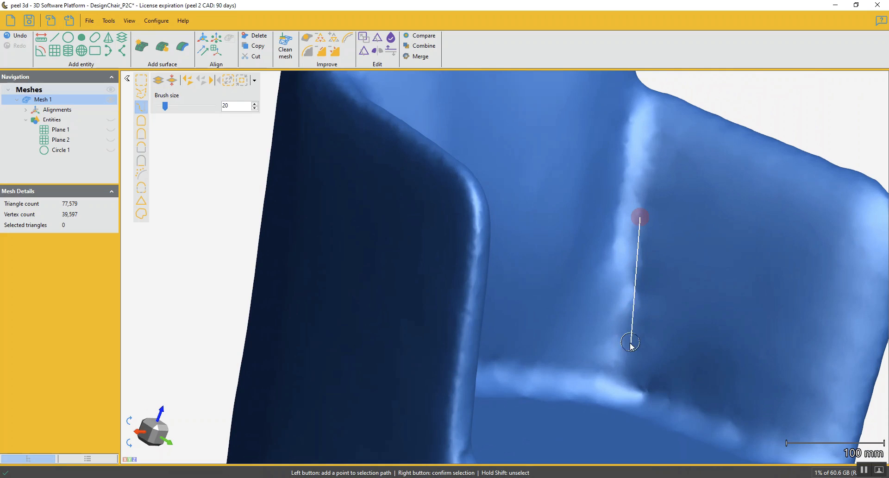
click(623, 363)
right_click(622, 367)
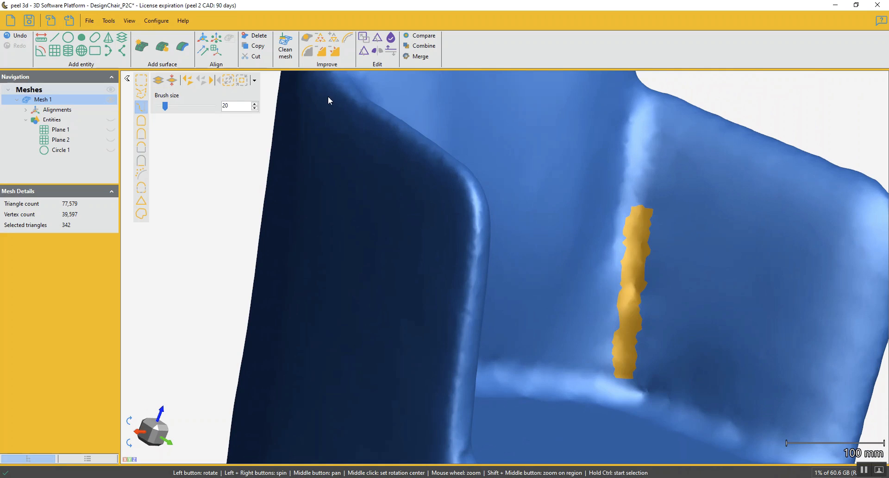
click(321, 51)
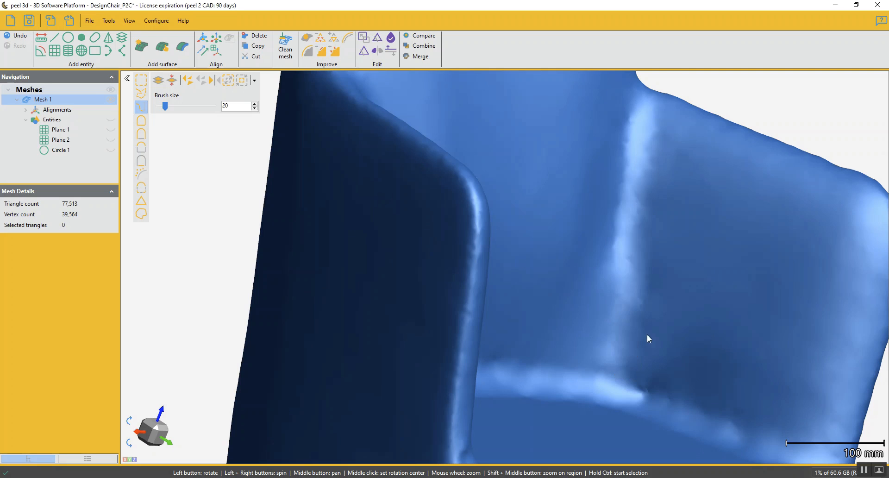
Select the seam between the armrest and the seat, starting at the backrest corner, and replace it with smooth mesh
drag(647, 334, 623, 294)
scroll(623, 295, up, 4)
ctrl+click(599, 305)
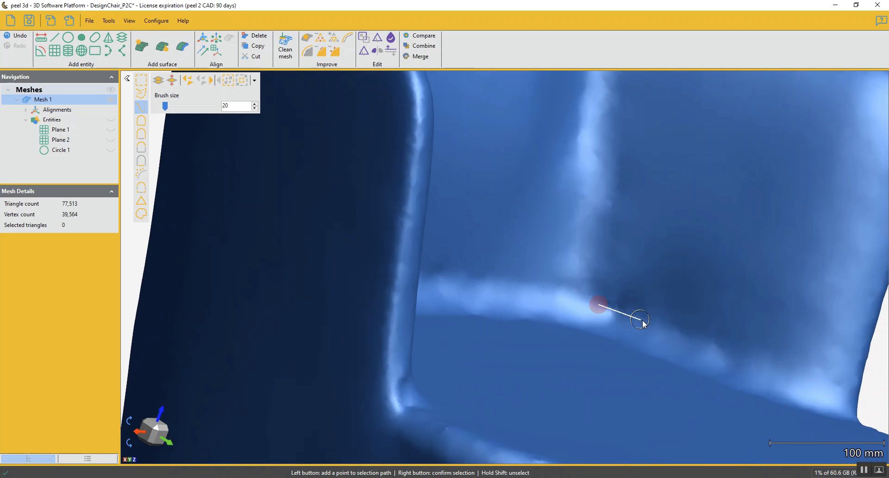
click(752, 348)
right_click(734, 353)
scroll(607, 331, down, 3)
drag(608, 330, 503, 364)
scroll(614, 281, down, 3)
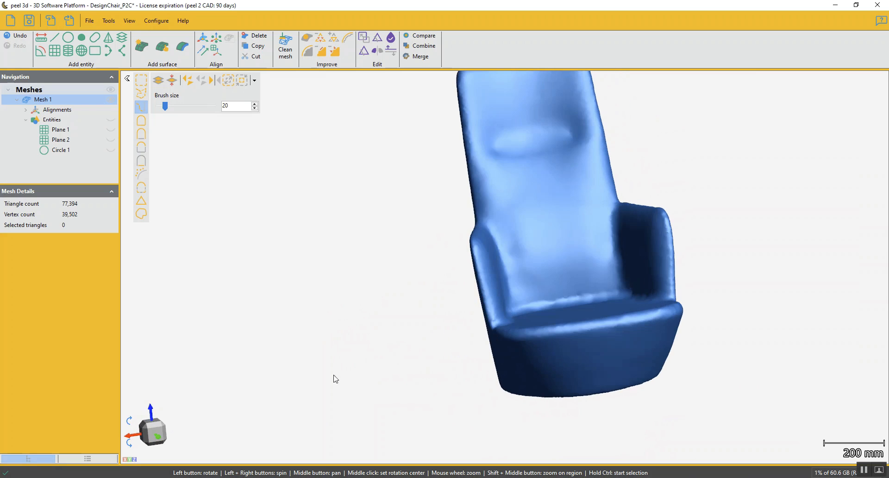
Start the Smooth mesh command with smoothing weight 100, and display the mesh as triangles and wire frame
click(305, 52)
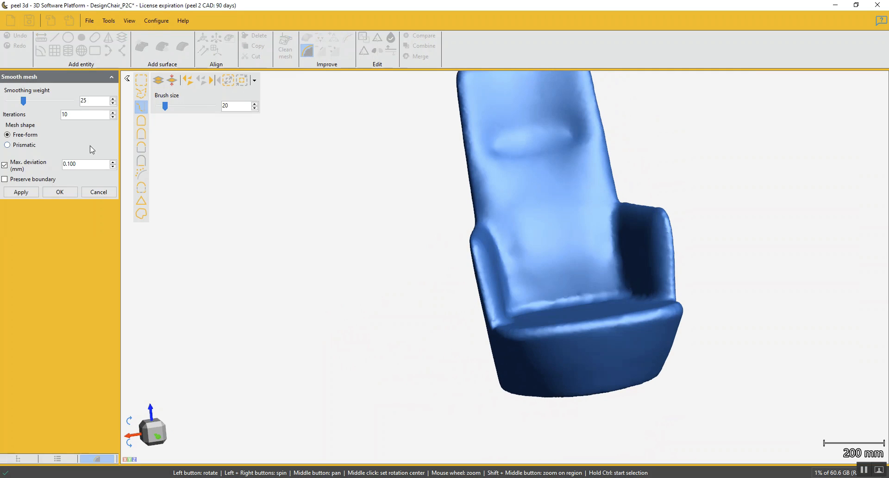
drag(24, 101, 81, 101)
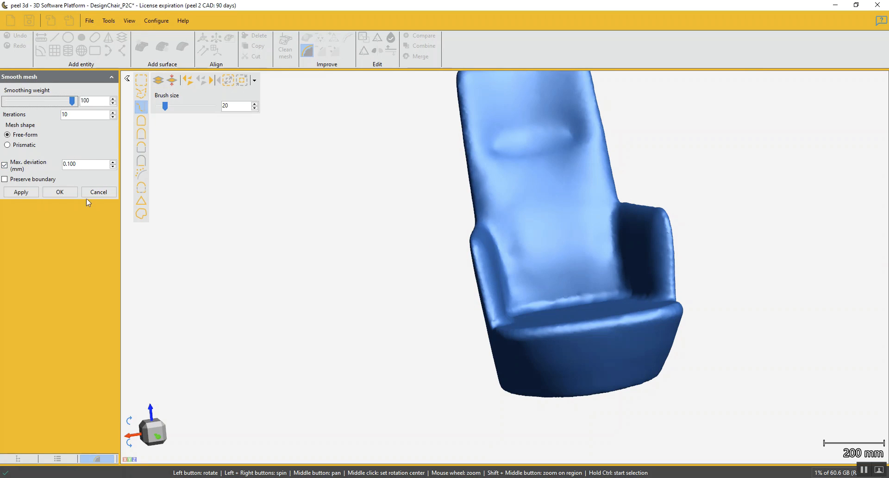
click(58, 459)
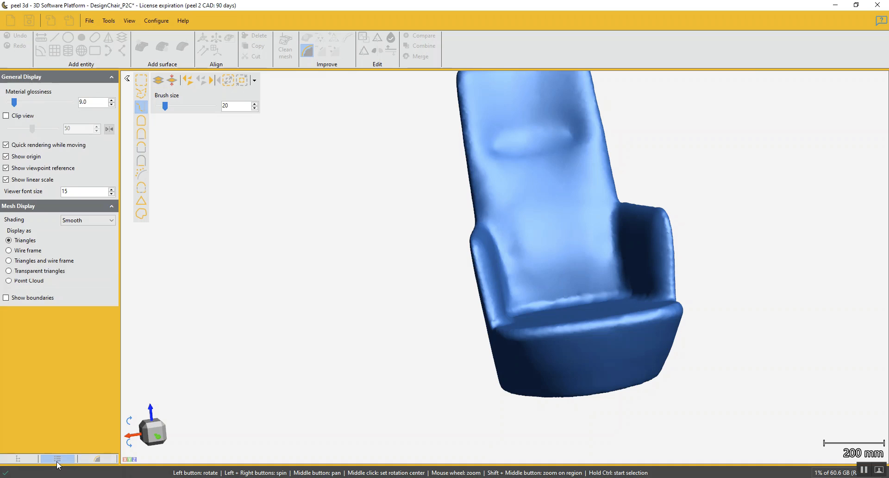
click(9, 261)
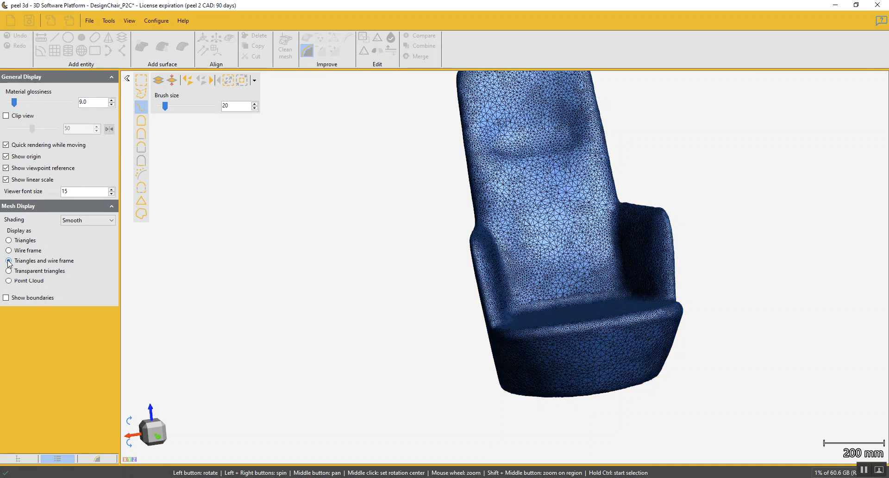
click(99, 459)
Turn on Preserve boundary and apply the smoothing to the whole chair mesh
scroll(570, 269, up, 6)
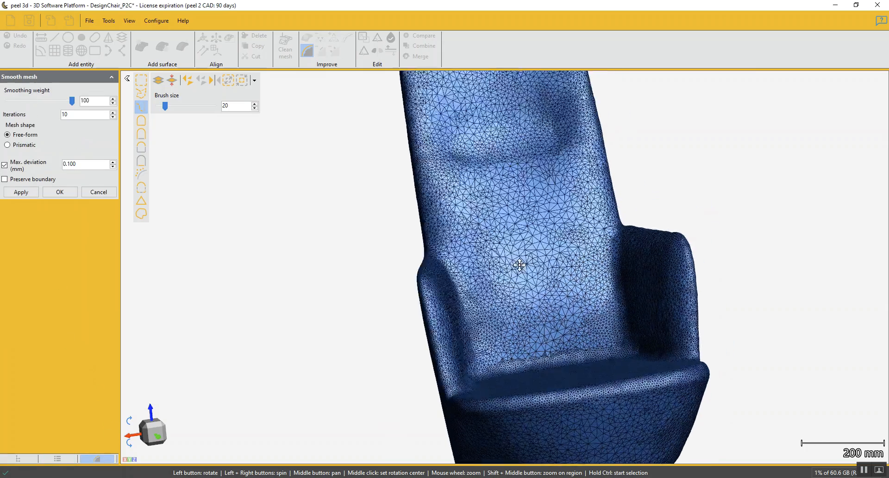
drag(470, 366, 447, 329)
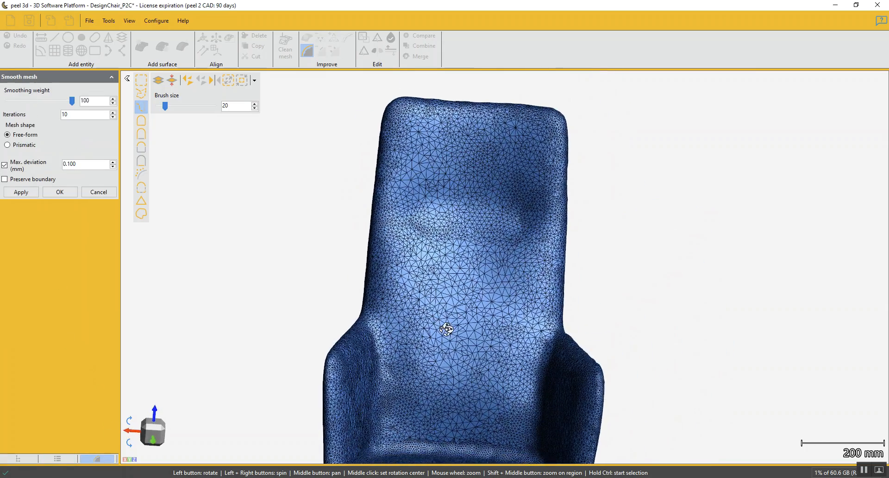
drag(448, 227, 510, 358)
scroll(510, 357, up, 1)
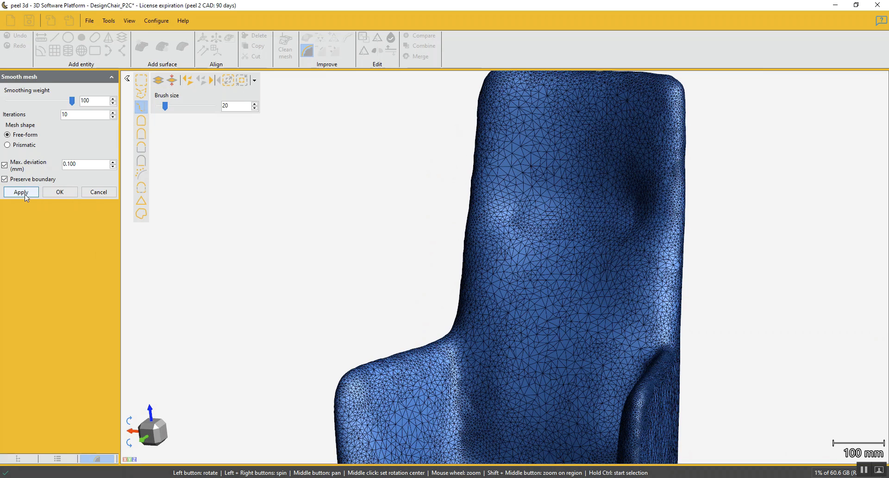
click(24, 193)
click(59, 192)
Start Edit boundary in the entity-based mode and select the boundary of the circular opening under the chair
scroll(274, 246, down, 2)
drag(273, 245, 485, 298)
drag(490, 369, 514, 358)
middle_drag(513, 359, 500, 294)
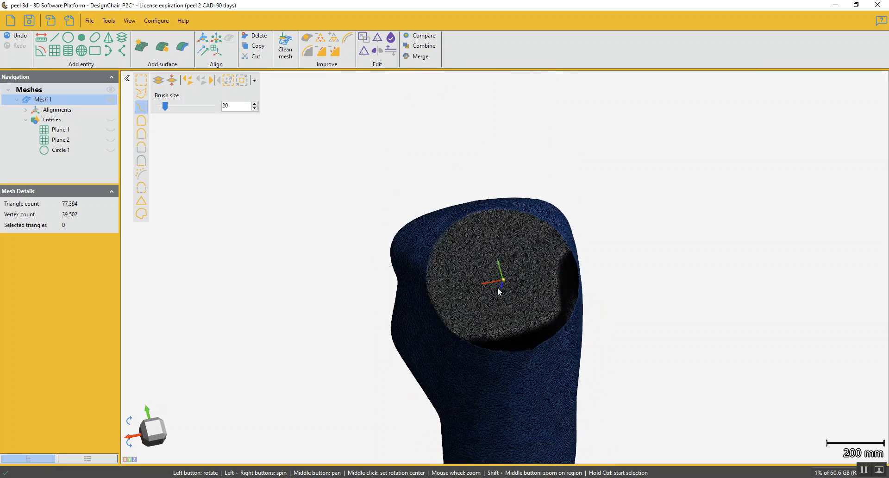
scroll(489, 253, up, 3)
drag(546, 307, 551, 347)
click(350, 40)
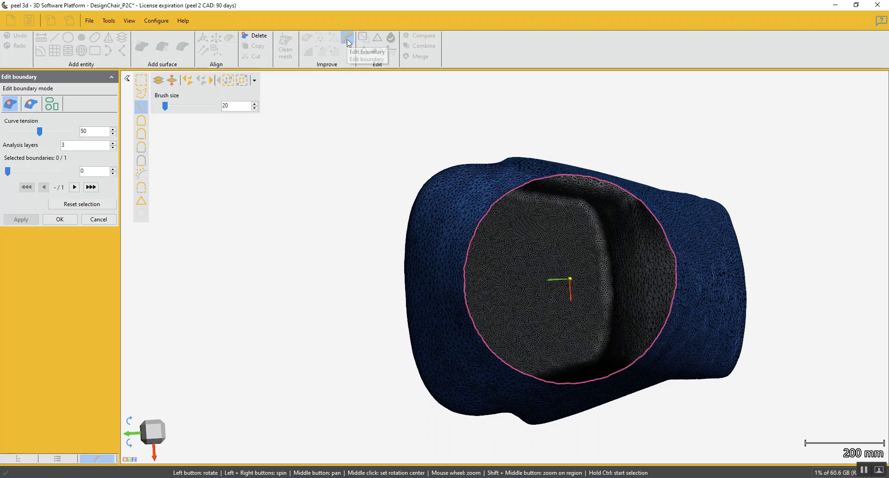
click(54, 109)
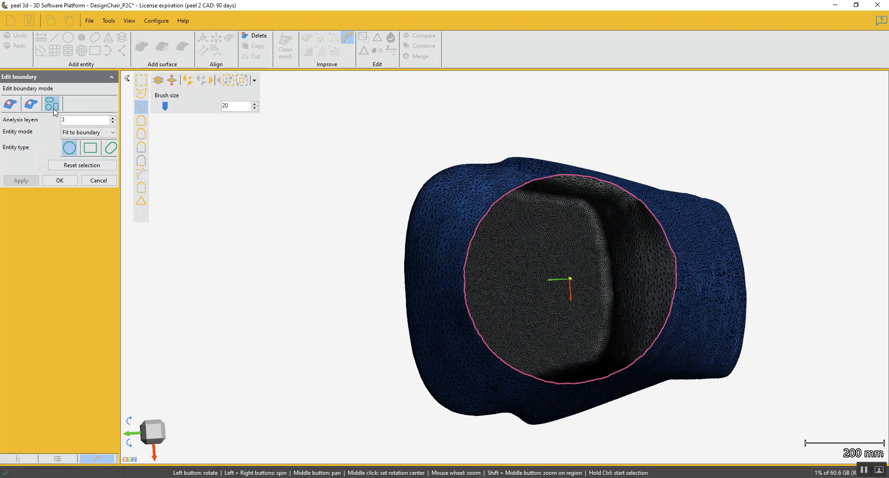
click(487, 218)
Set the entity mode to Existing with Circle 1, apply it to the base opening's boundary, and finish the boundary edit
drag(440, 275, 514, 292)
middle_drag(514, 292, 490, 244)
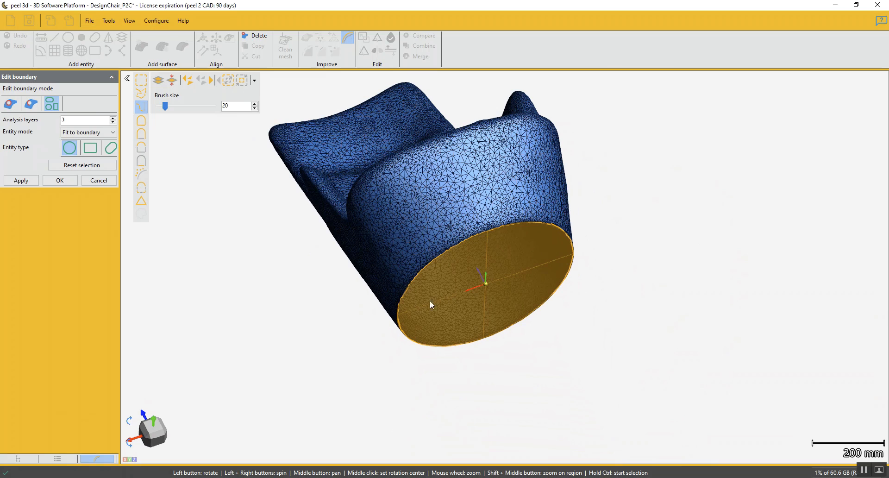
click(112, 133)
click(96, 146)
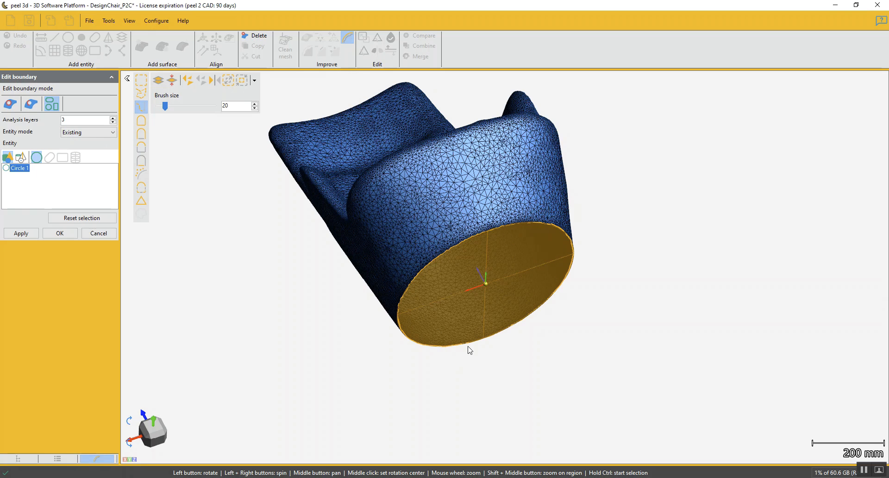
scroll(394, 281, up, 5)
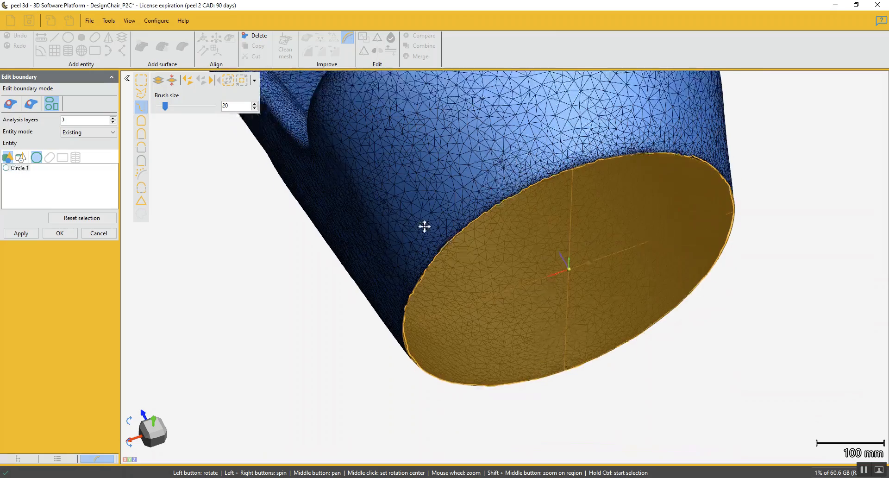
click(27, 235)
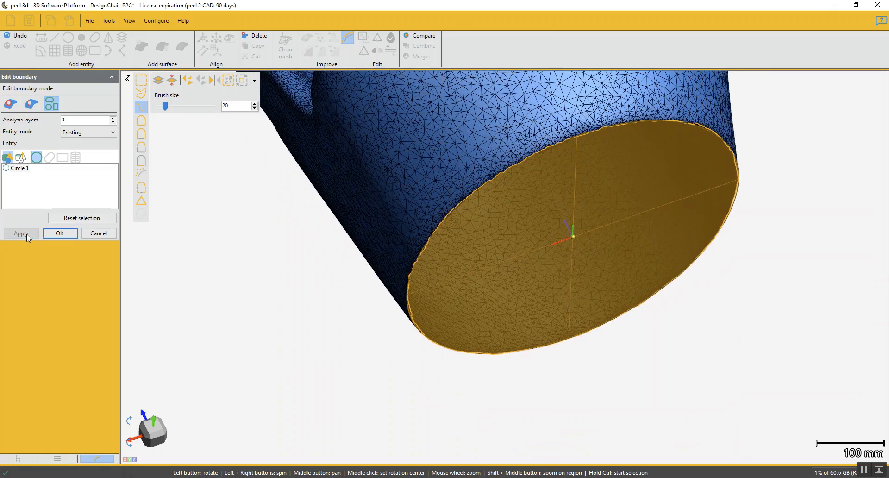
drag(546, 143, 452, 291)
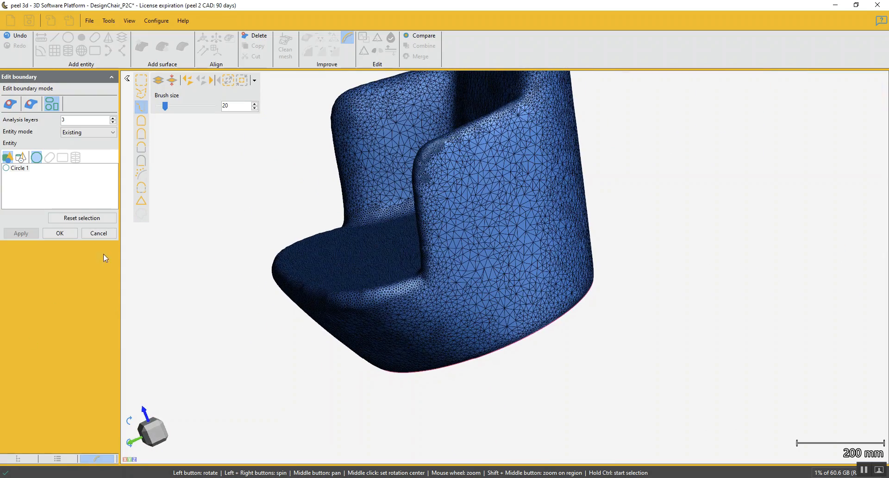
click(59, 233)
Examine the cleaned chair mesh from the front and at an angle, including the backrest, armrests and seat
drag(323, 199, 407, 244)
drag(417, 141, 412, 209)
drag(403, 178, 406, 190)
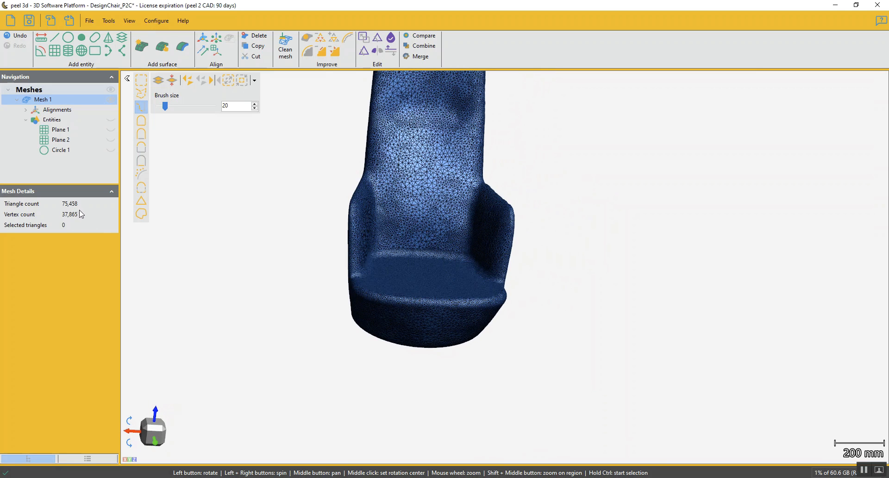
scroll(407, 206, down, 3)
mouse_move(453, 254)
mouse_down()
mouse_move(397, 260)
mouse_move(446, 262)
mouse_up()
scroll(446, 262, up, 3)
middle_drag(446, 264, 497, 268)
scroll(497, 268, up, 1)
mouse_move(497, 269)
mouse_down()
mouse_move(447, 258)
mouse_move(510, 256)
mouse_move(526, 266)
mouse_move(500, 264)
mouse_move(515, 281)
mouse_move(504, 265)
mouse_move(504, 274)
mouse_up()
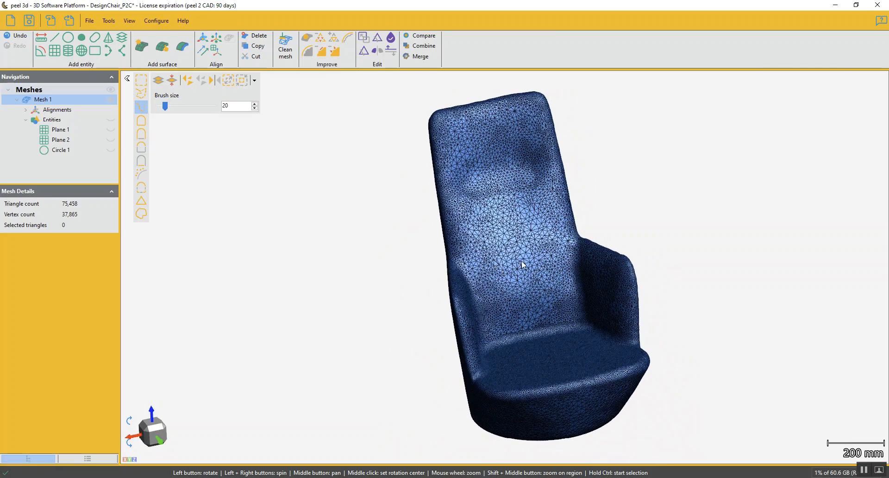
drag(527, 308, 356, 360)
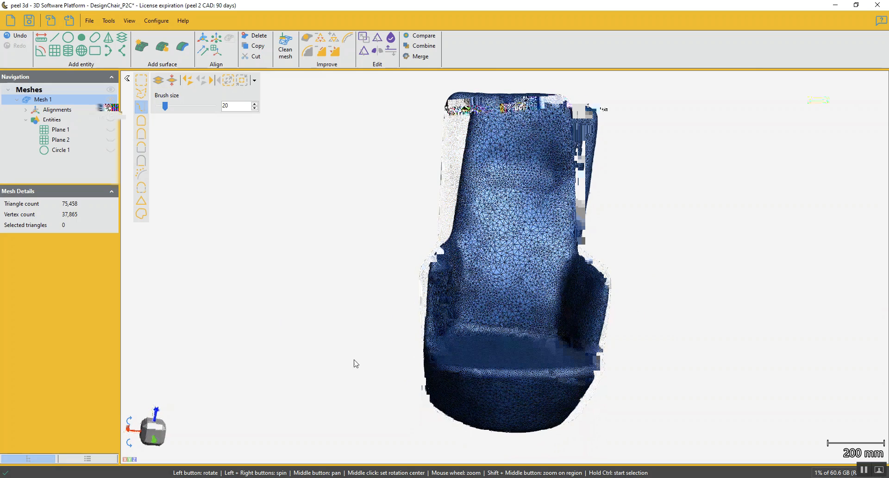
Duplicate Mesh 1 and hide the original mesh so only the copy is displayed
click(25, 120)
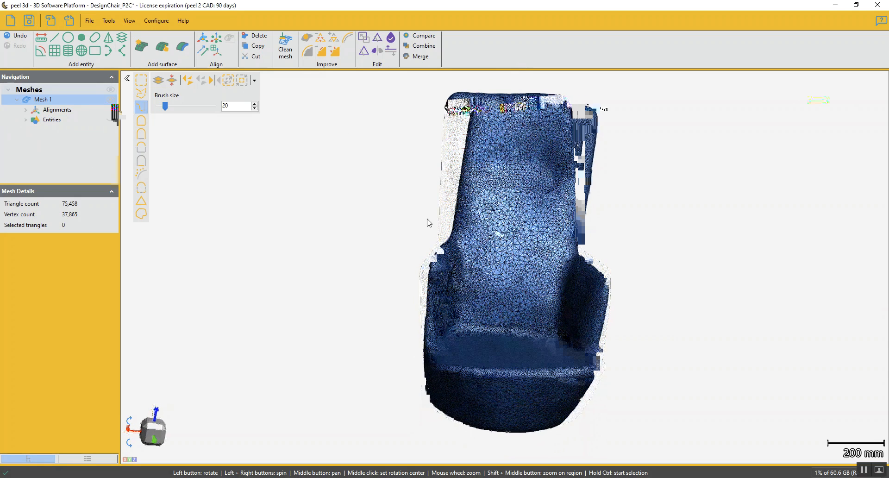
right_click(44, 102)
click(60, 107)
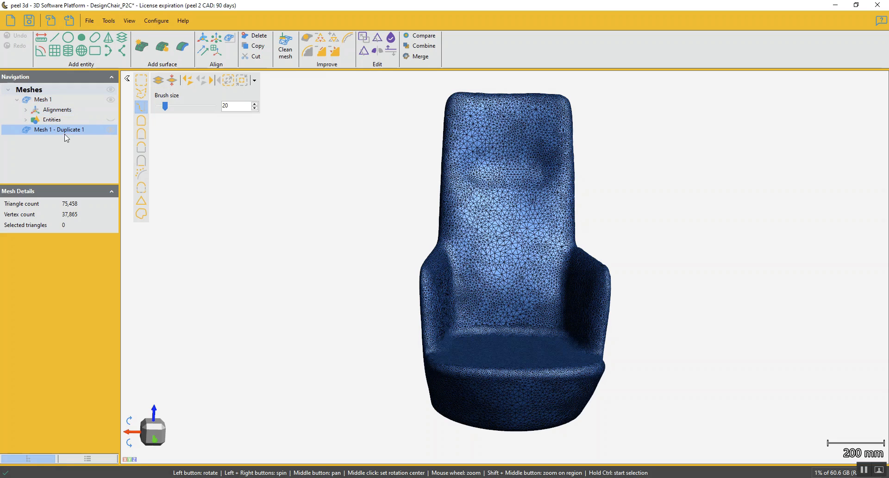
click(111, 100)
Start a Fit on mesh curve where the left-hand armrest, seen from the front, meets the seat, and trace it up the armrest's front edge
middle_drag(491, 348, 502, 288)
drag(502, 289, 489, 317)
middle_drag(489, 319, 500, 314)
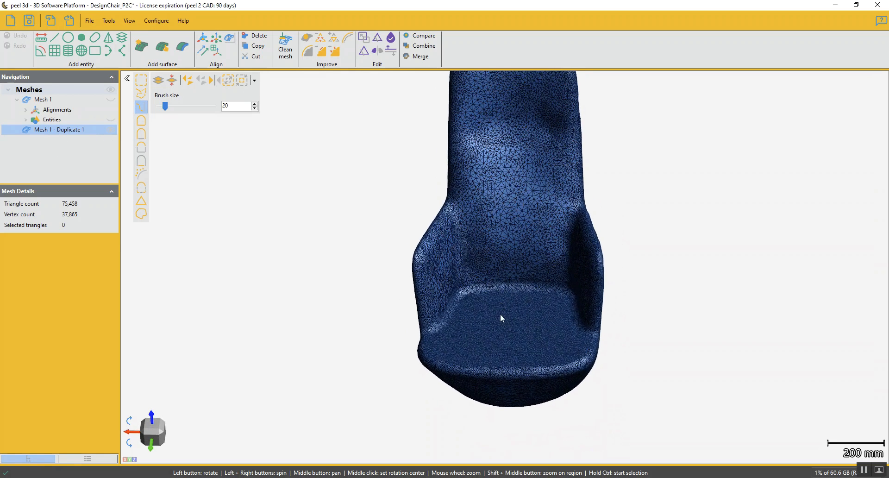
drag(502, 318, 506, 320)
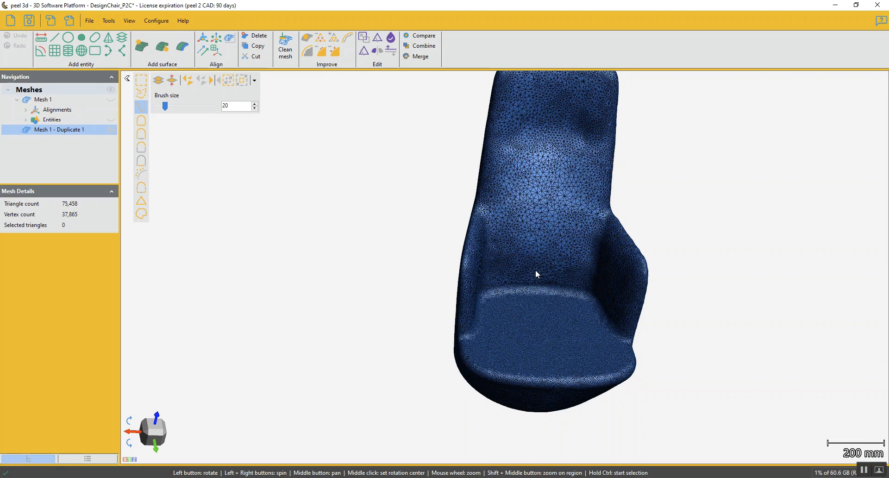
click(108, 56)
scroll(477, 290, up, 5)
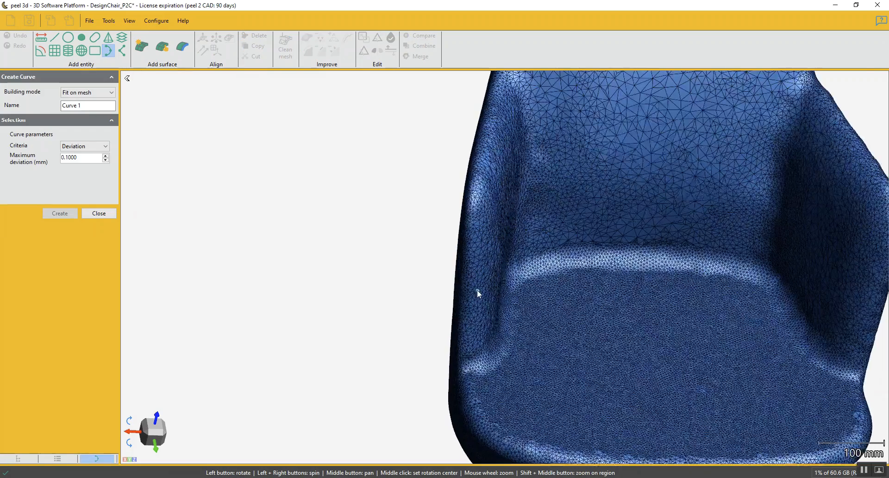
drag(509, 320, 511, 324)
click(486, 365)
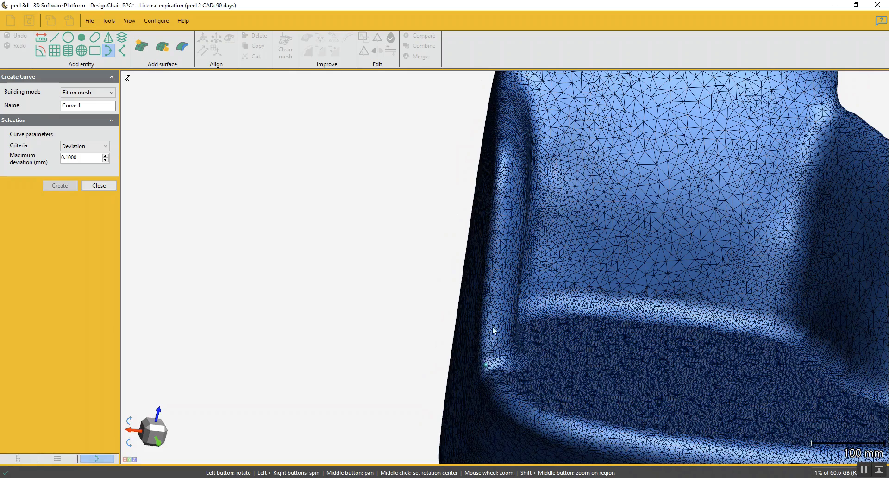
click(490, 291)
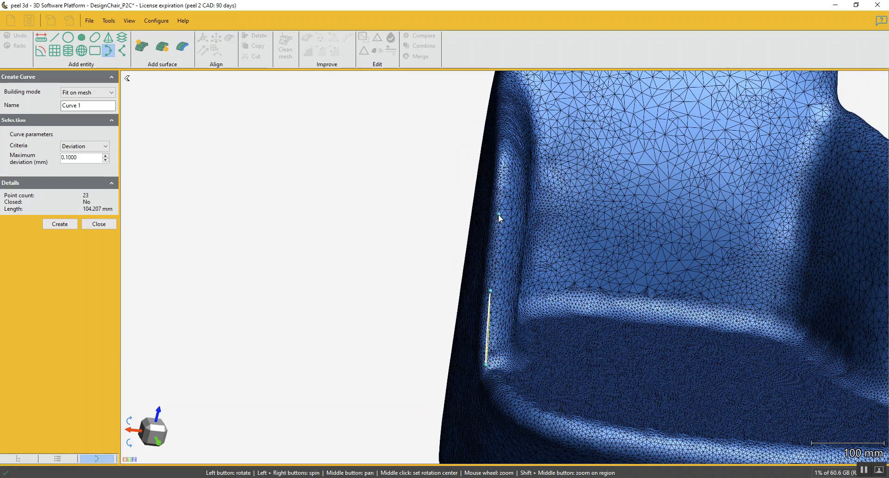
drag(513, 165, 507, 184)
click(508, 182)
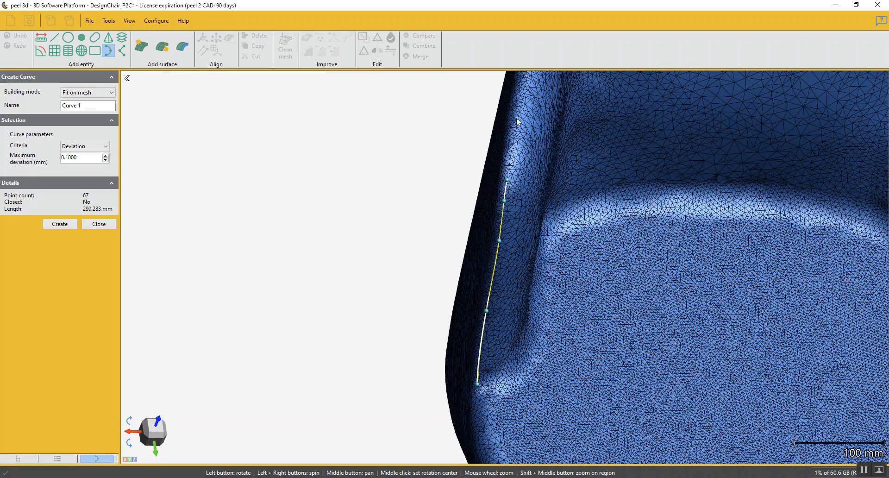
Continue the curve around the armrest's upper front corner and along its top edge to the backrest junction
drag(525, 102, 499, 207)
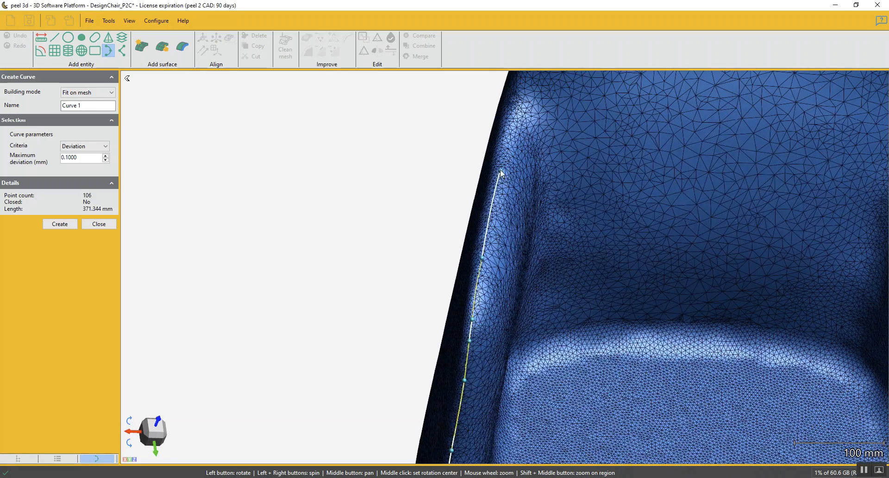
middle_drag(508, 131, 502, 275)
click(521, 221)
mouse_move(521, 221)
mouse_down()
mouse_move(530, 219)
mouse_move(488, 277)
mouse_up()
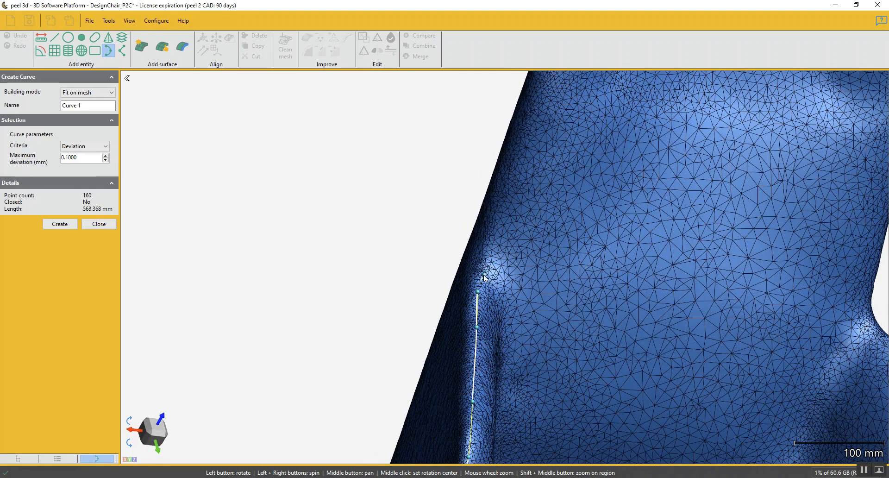
click(481, 273)
scroll(504, 213, down, 3)
mouse_move(508, 205)
mouse_down()
mouse_move(518, 204)
mouse_move(509, 208)
mouse_up()
scroll(486, 240, up, 3)
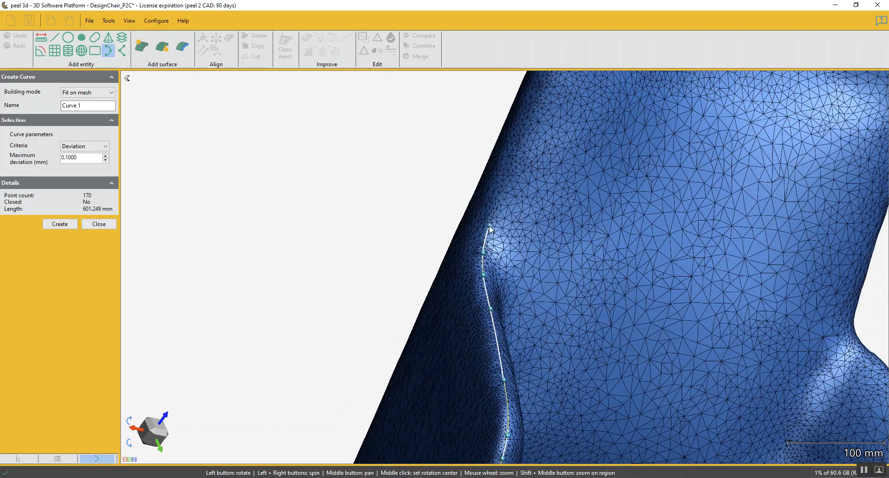
Extend the curve with points up the side edge of the backrest to just below its top corner
click(506, 173)
drag(507, 173, 458, 277)
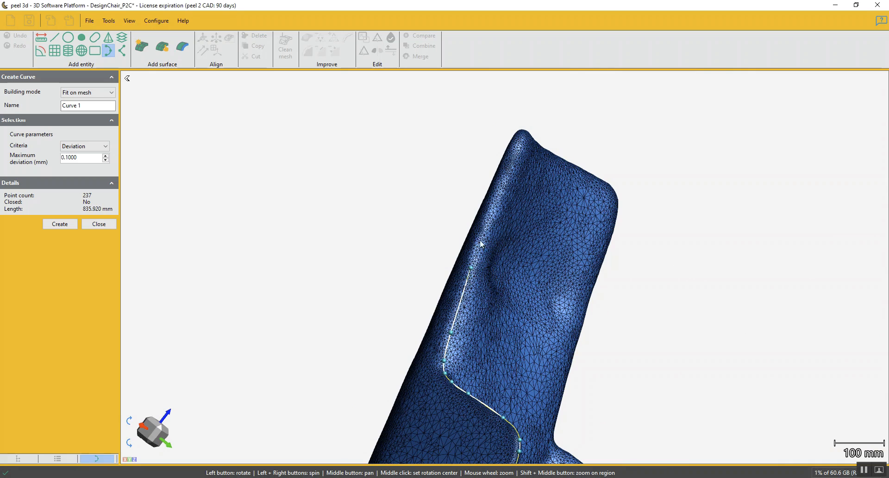
drag(489, 211, 492, 221)
click(490, 183)
middle_drag(512, 117, 463, 253)
scroll(467, 248, up, 8)
middle_click(467, 254)
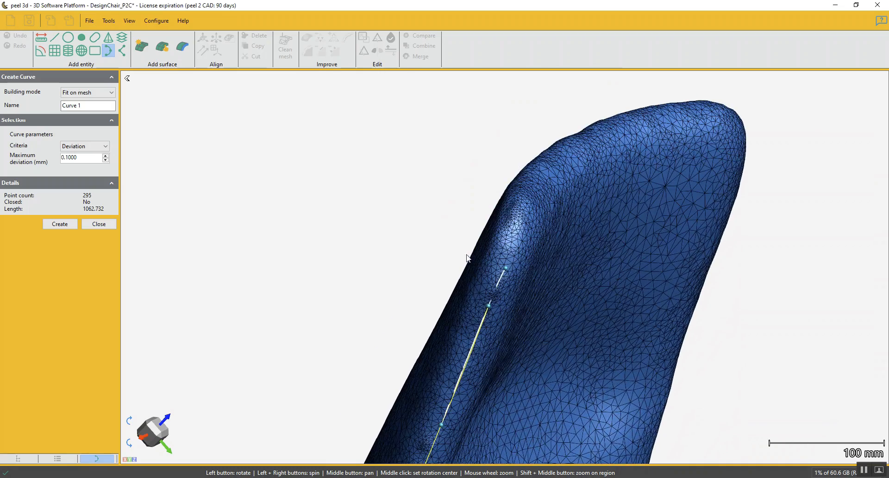
Carry the curve around the backrest's top corner and place points along its top edge
mouse_move(515, 267)
mouse_down()
mouse_move(496, 248)
mouse_move(510, 251)
mouse_up()
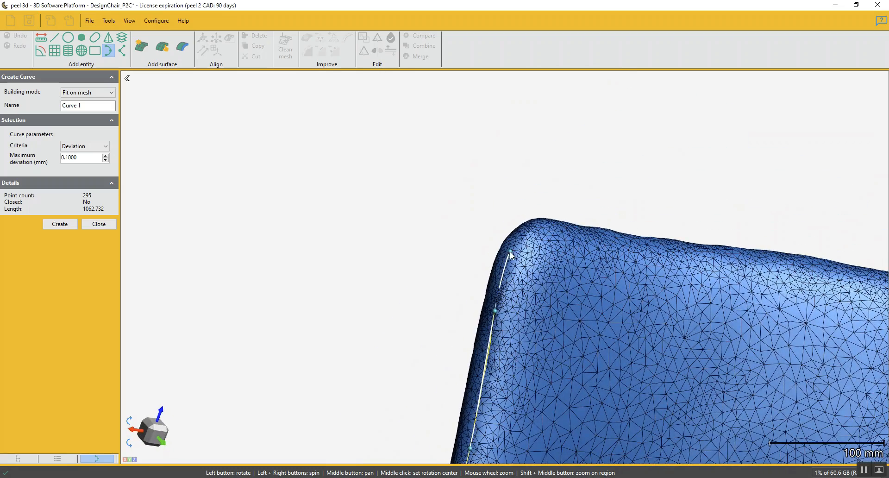
click(509, 250)
drag(530, 224, 527, 239)
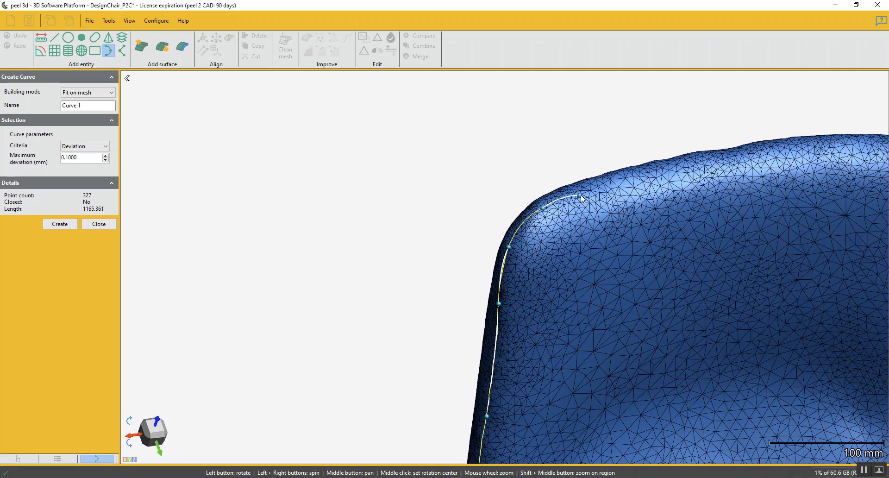
click(601, 189)
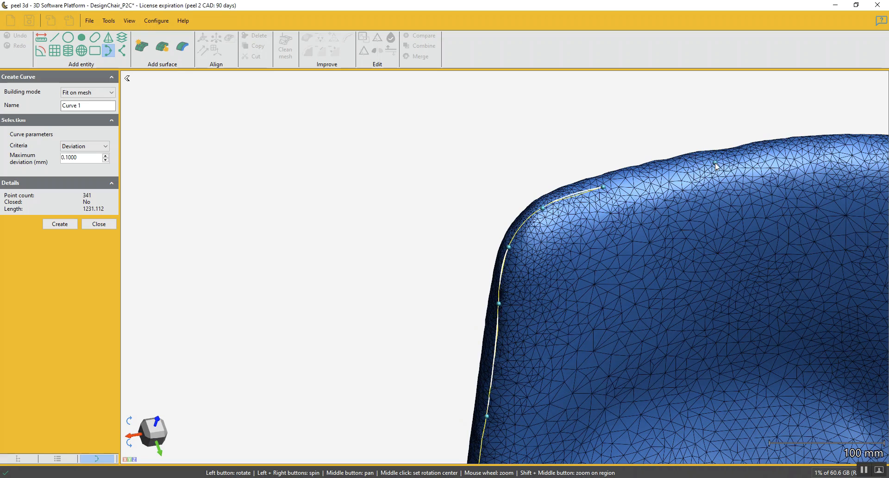
click(834, 149)
drag(834, 148, 745, 198)
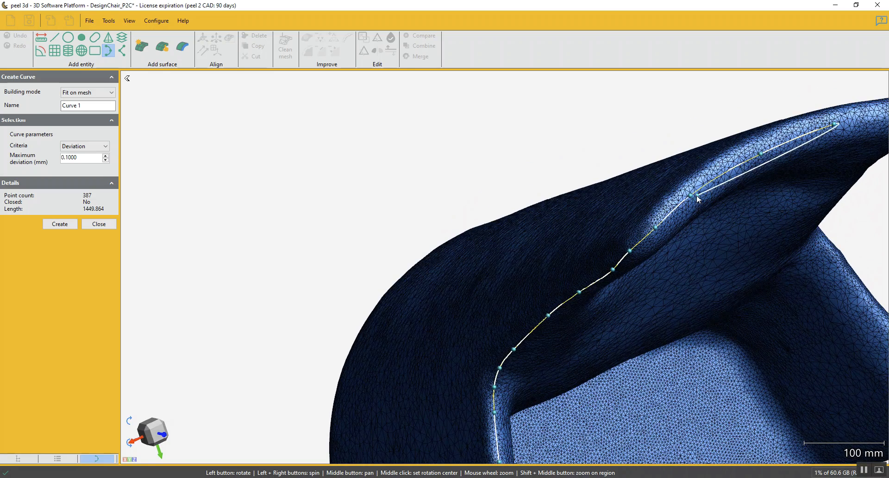
Move the curve points on the backrest's top edge onto the rim and add a point near the corner
drag(690, 195, 688, 186)
drag(760, 154, 758, 143)
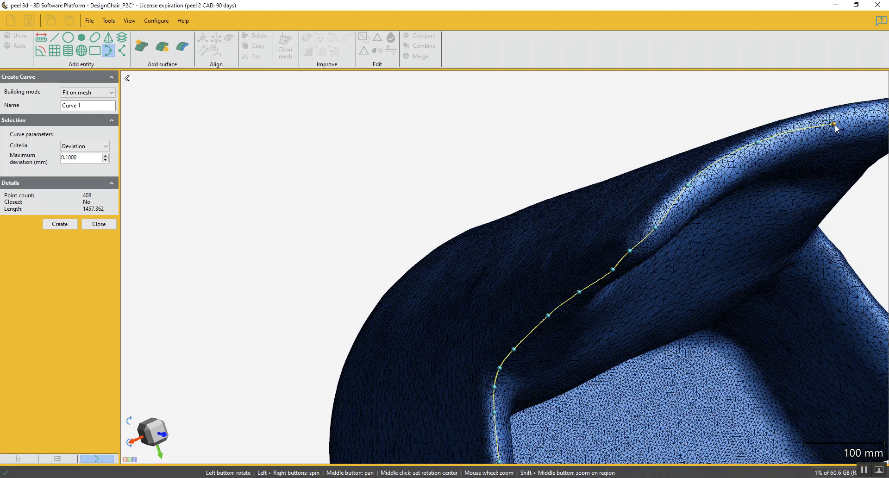
drag(841, 129, 565, 224)
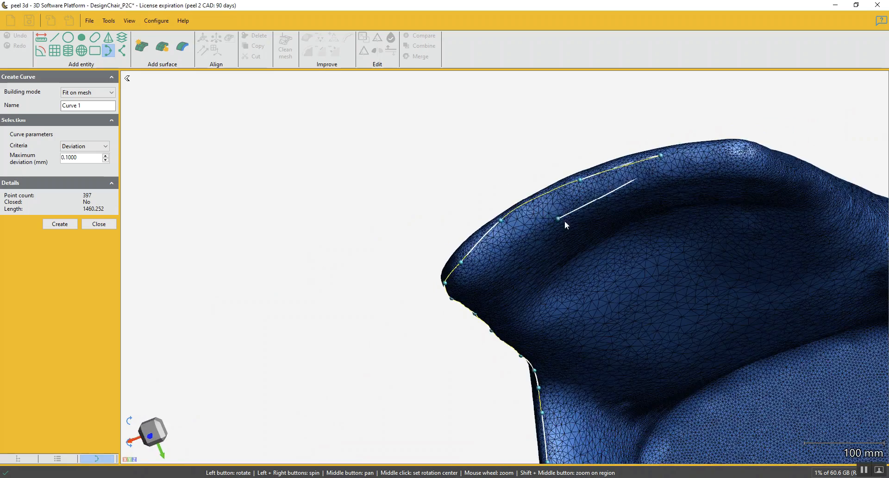
click(458, 259)
Extend the curve along the rest of the backrest's top edge to the opposite corner
drag(635, 221, 672, 167)
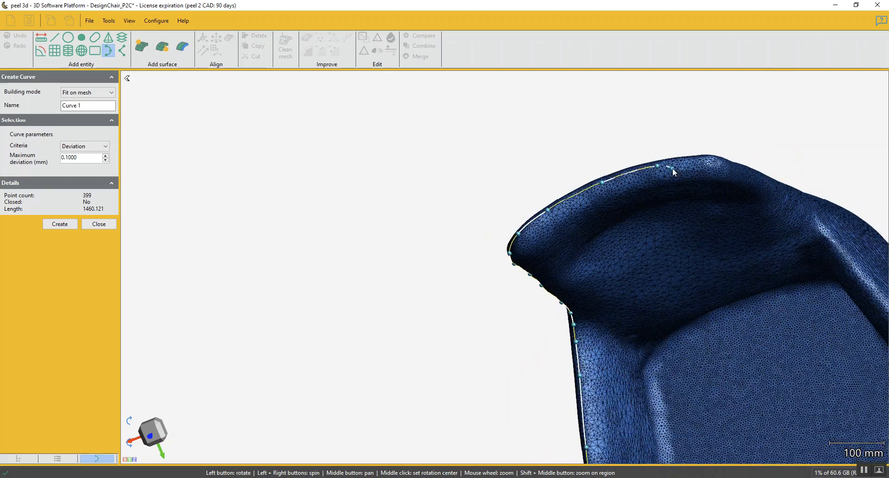
scroll(699, 167, up, 3)
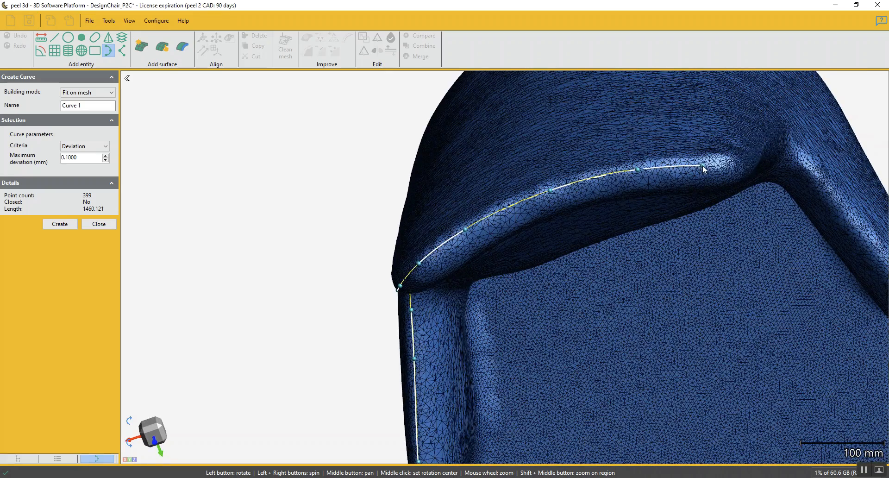
click(704, 168)
click(730, 168)
Place curve points down the opposite side edge of the backrest towards the second armrest
drag(608, 245, 608, 221)
drag(619, 374, 576, 259)
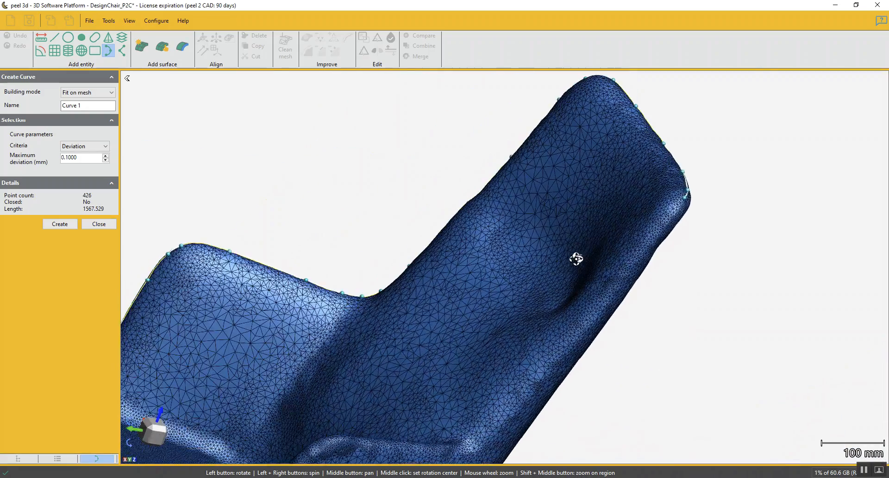
click(630, 278)
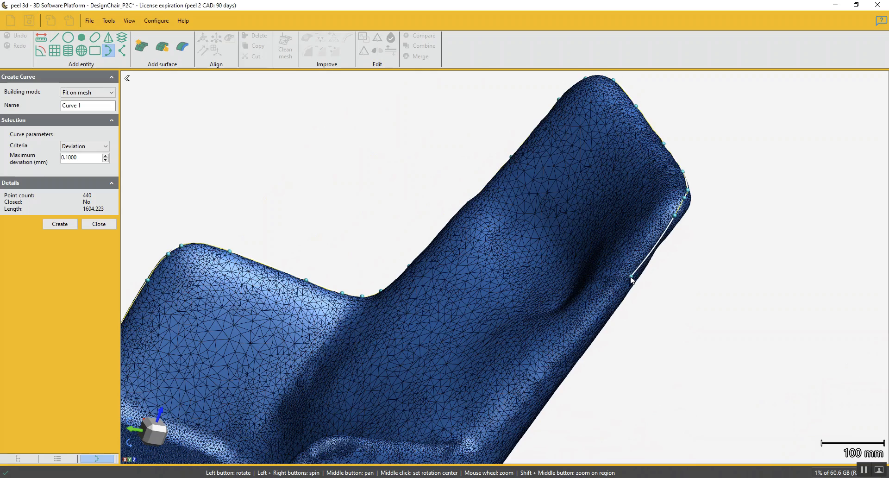
click(569, 349)
click(491, 431)
Carry the curve through the junction between the backrest and the second armrest and onto the armrest's top edge
drag(490, 428, 488, 321)
drag(535, 247, 556, 241)
scroll(530, 170, up, 3)
scroll(530, 170, up, 1)
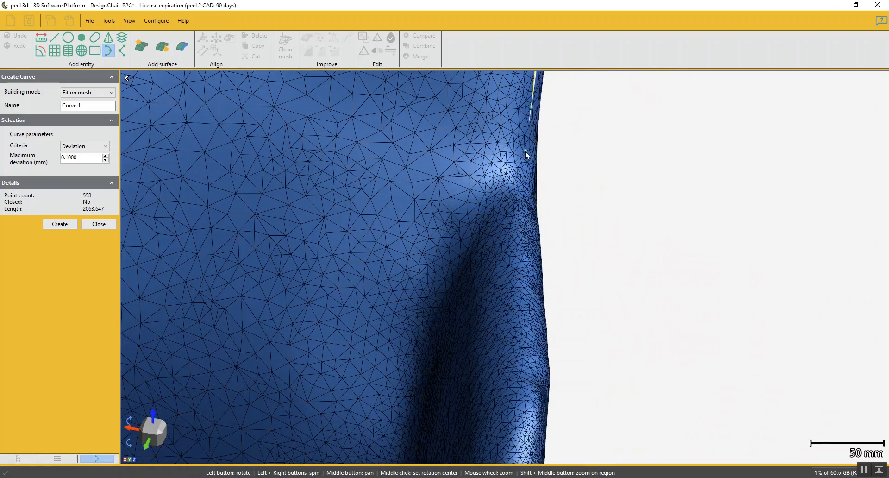
click(524, 194)
click(522, 268)
click(525, 274)
middle_drag(519, 314, 535, 187)
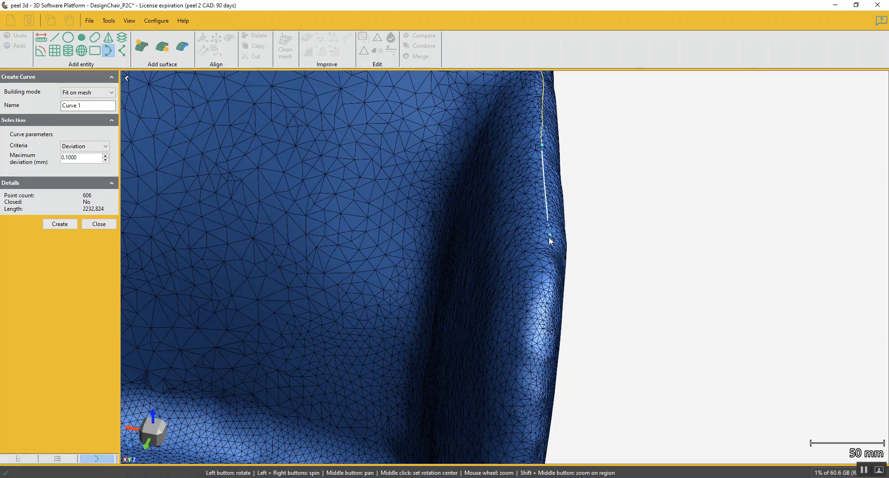
Extend the curve along the rest of the second armrest's top edge and around its front upper corner
click(543, 259)
drag(544, 258, 624, 186)
scroll(508, 298, up, 5)
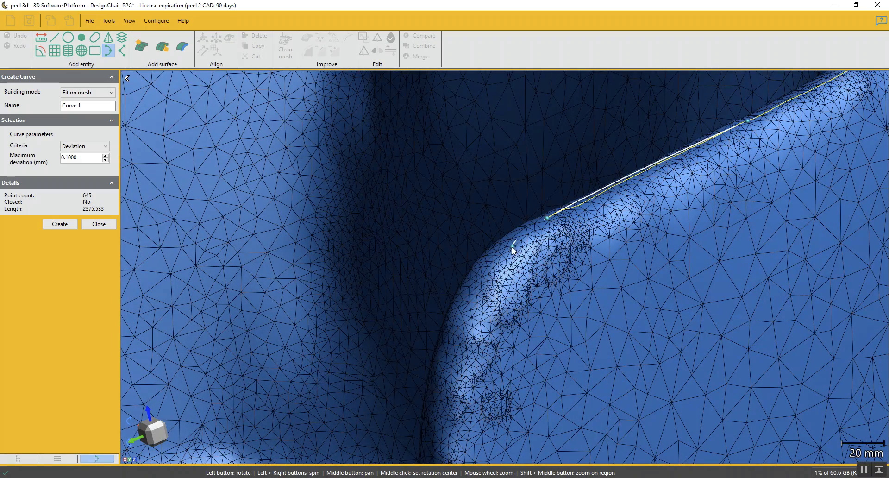
click(462, 409)
middle_drag(462, 408, 553, 253)
click(529, 376)
middle_drag(529, 376, 549, 266)
scroll(549, 265, down, 1)
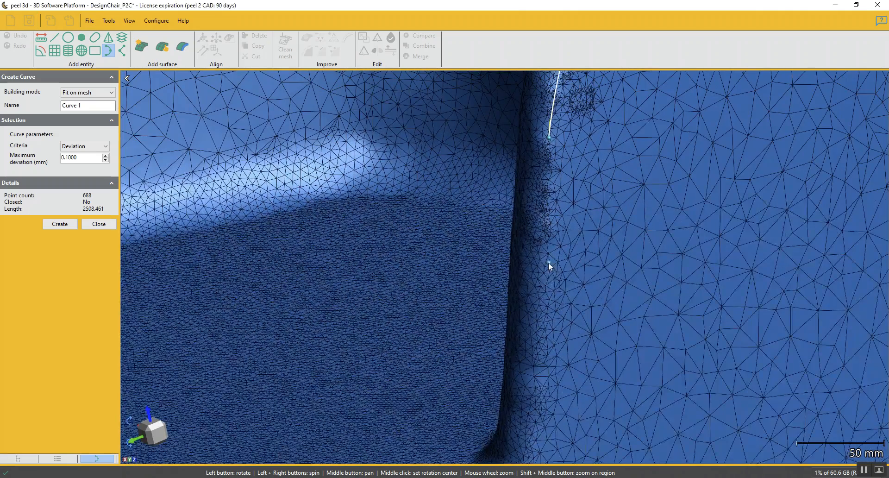
Place curve points down the second armrest's front edge to the corner where it meets the seat
click(543, 300)
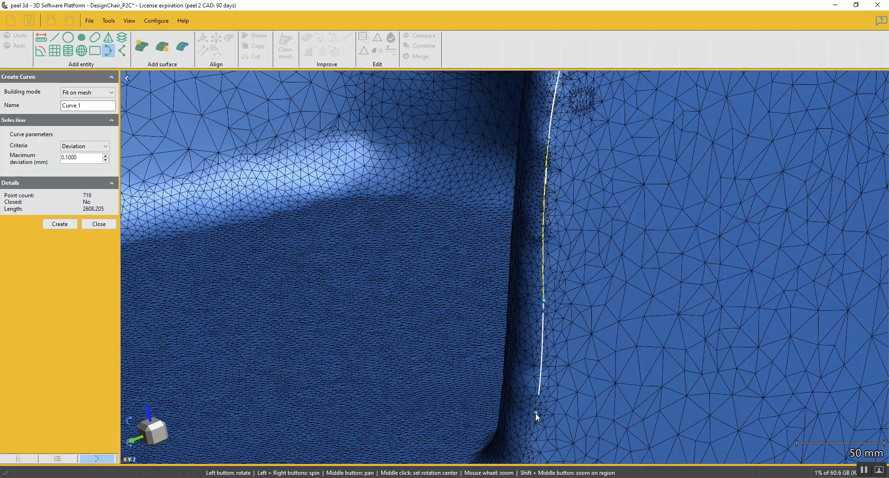
click(537, 376)
middle_drag(537, 376, 610, 196)
scroll(609, 196, down, 1)
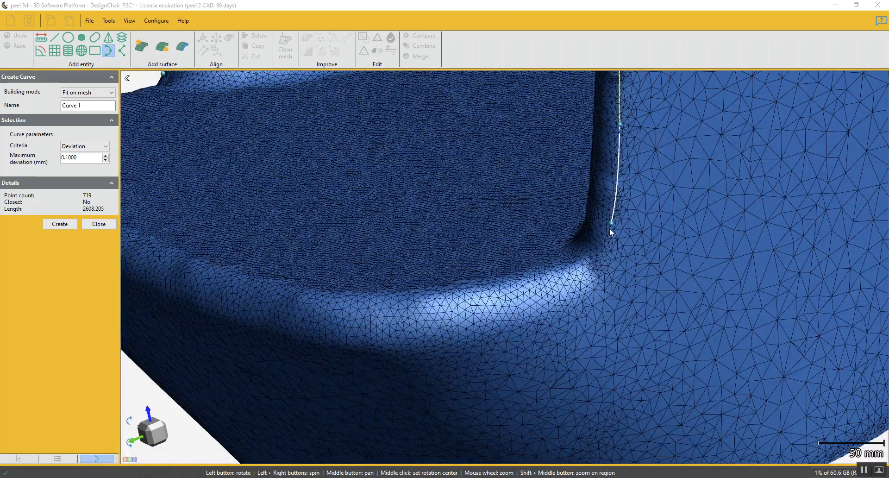
click(594, 266)
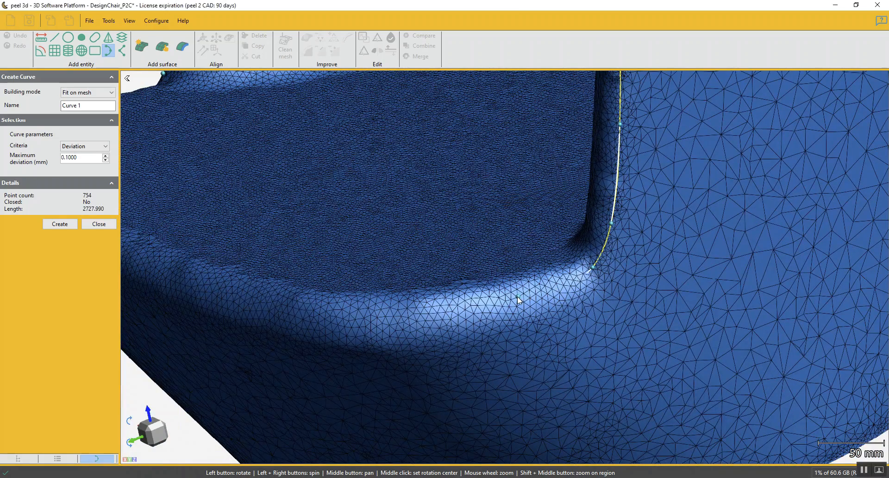
Carry the curve across the seat's front edge towards the first armrest
click(394, 316)
click(272, 306)
click(156, 262)
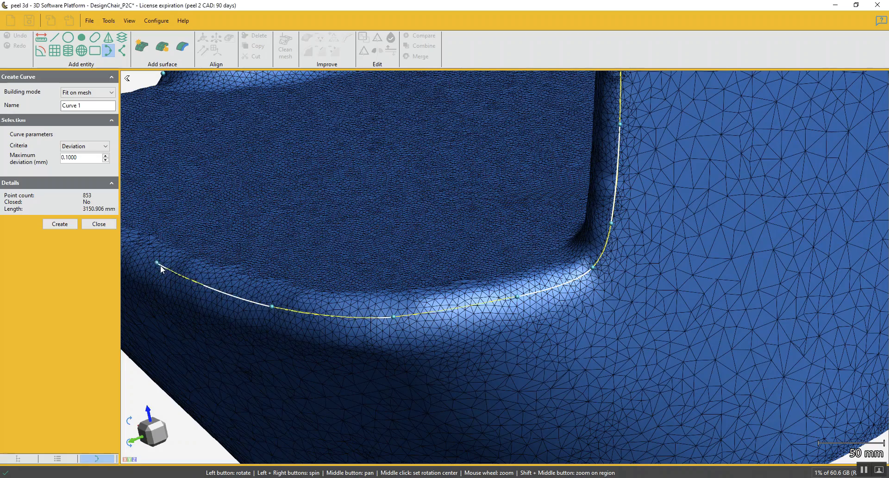
drag(155, 270, 540, 230)
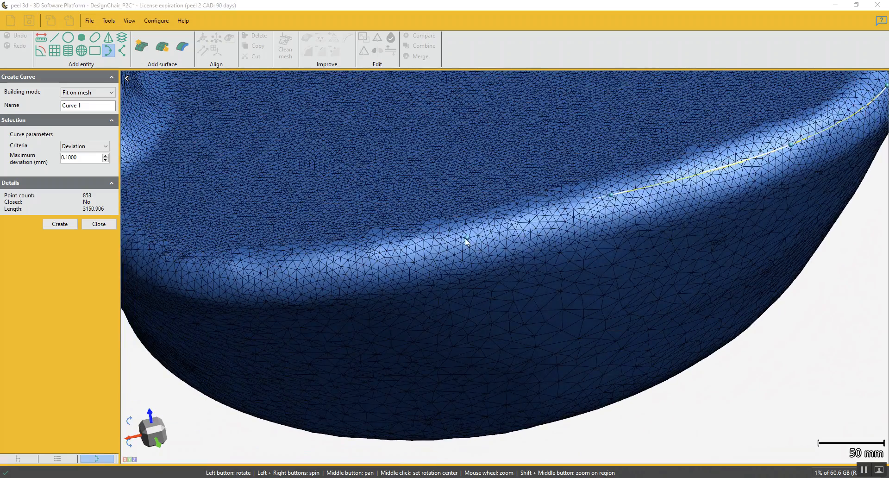
click(288, 268)
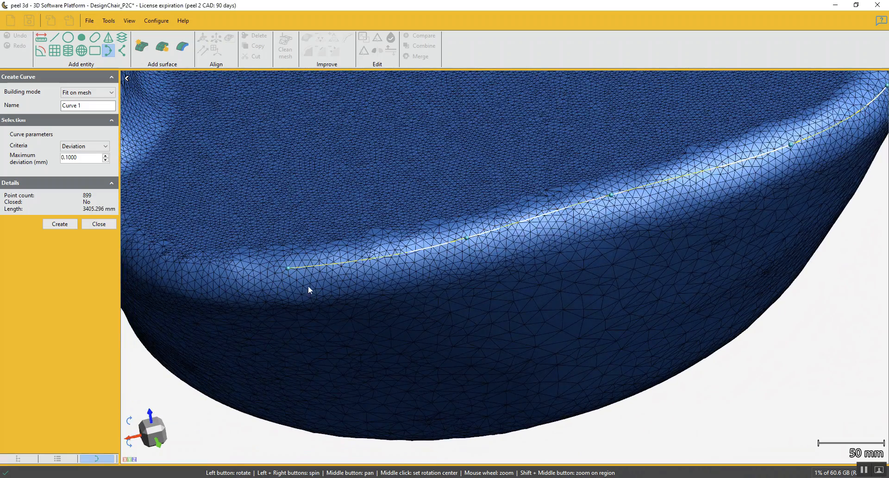
Round the seat's remaining front corner with curve points and close the curve at its starting point
drag(264, 290, 300, 260)
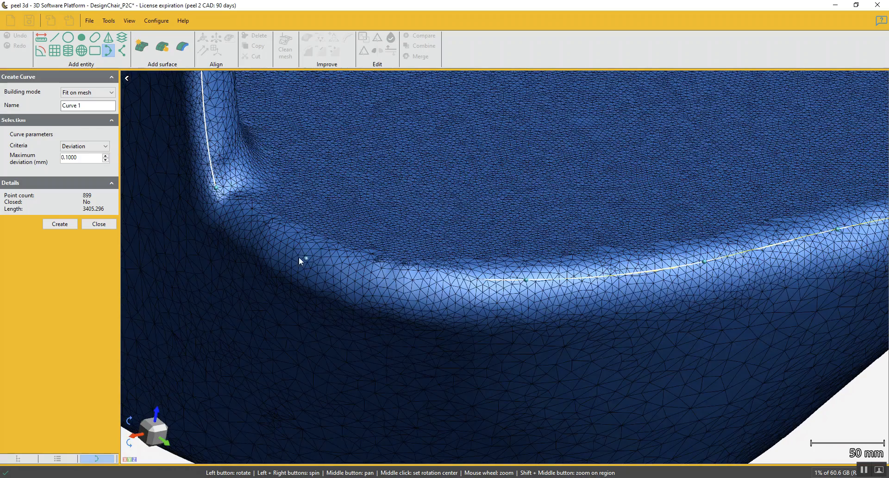
click(285, 239)
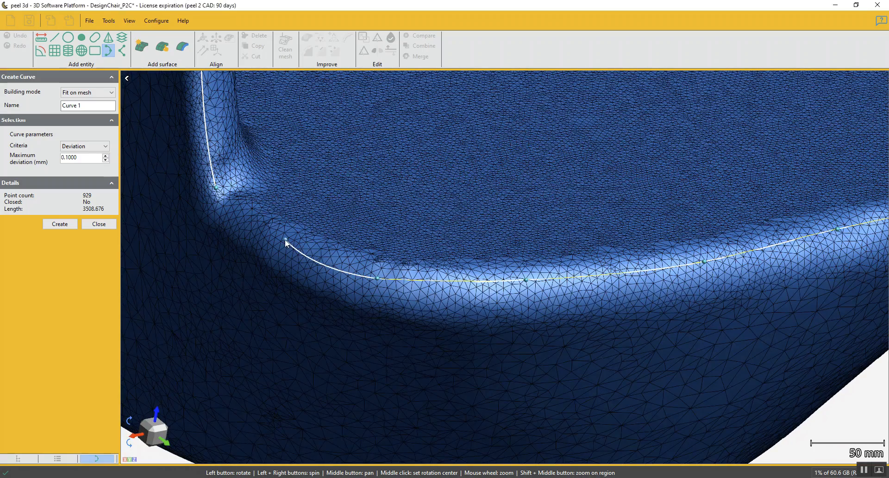
click(235, 226)
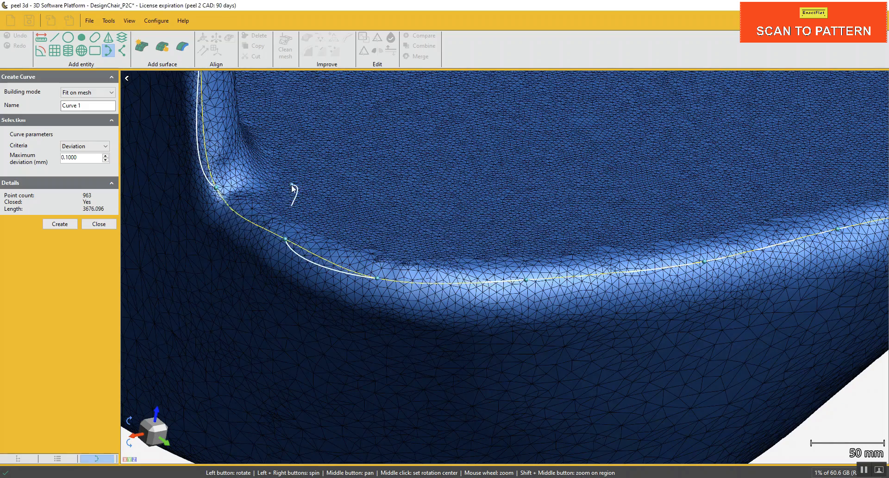
Move the curve points near the top of the first armrest's front edge outward on the rim
scroll(294, 190, down, 3)
scroll(441, 157, down, 1)
drag(473, 290, 520, 325)
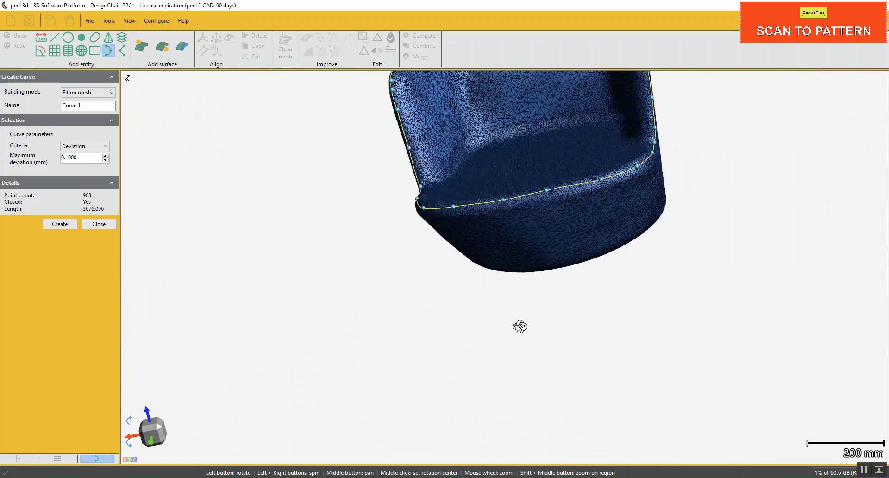
click(154, 441)
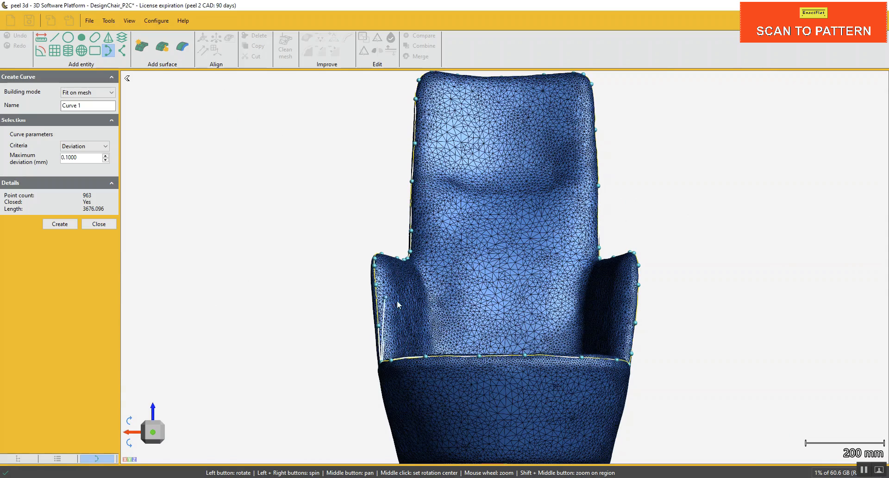
scroll(397, 300, up, 5)
drag(373, 292, 473, 253)
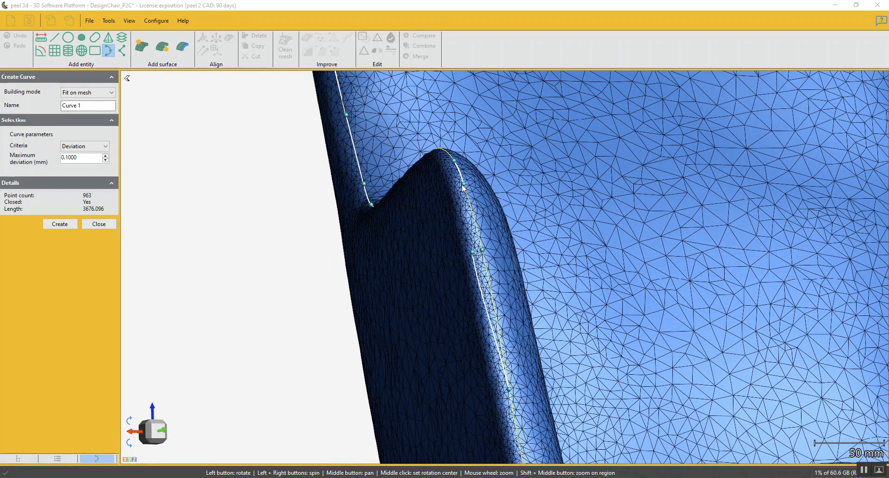
drag(460, 187, 454, 160)
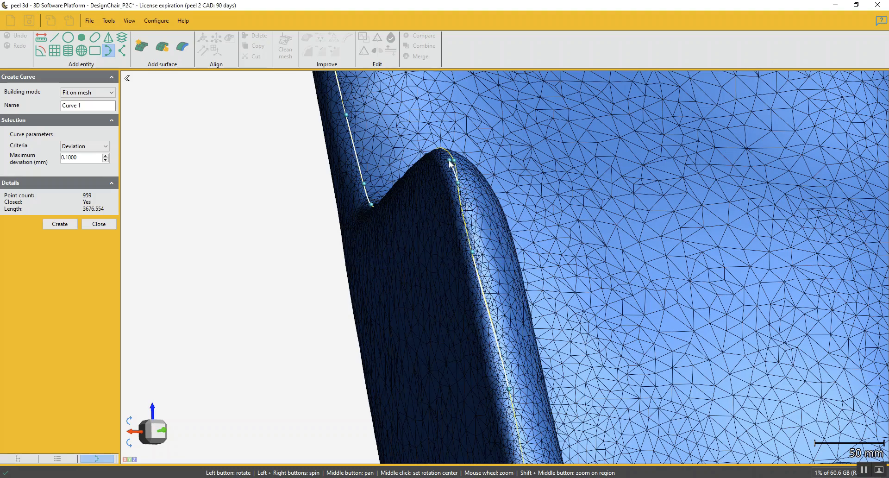
Examine the closed curve from the first armrest along the seat's front edge to the second armrest
scroll(491, 241, down, 2)
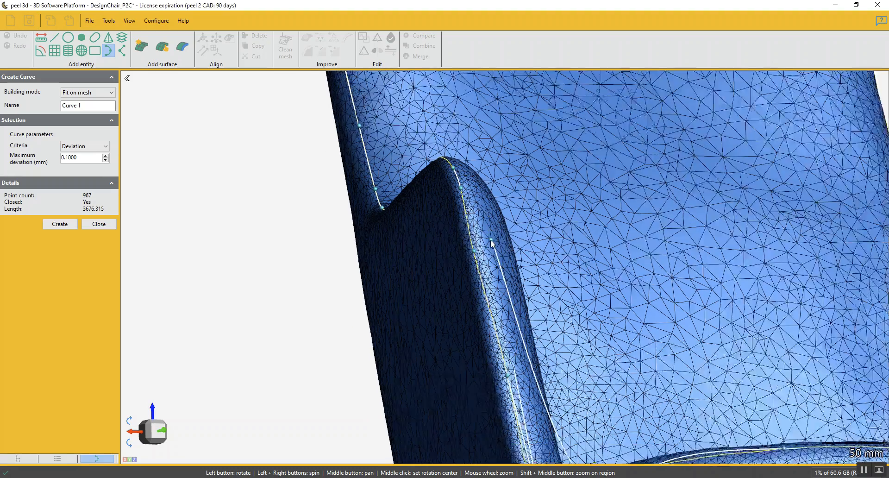
middle_drag(514, 287, 540, 282)
drag(540, 282, 628, 354)
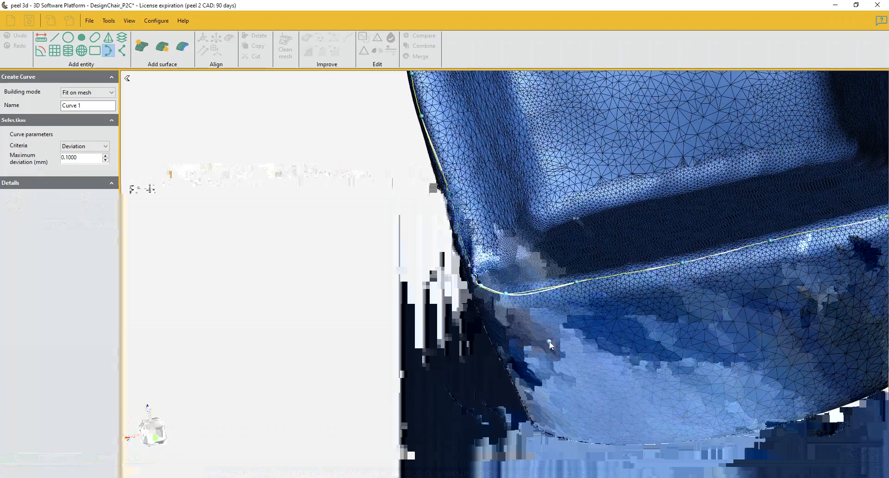
drag(549, 340, 563, 342)
middle_drag(631, 318, 378, 305)
middle_drag(637, 250, 398, 285)
drag(421, 282, 662, 163)
drag(590, 147, 583, 165)
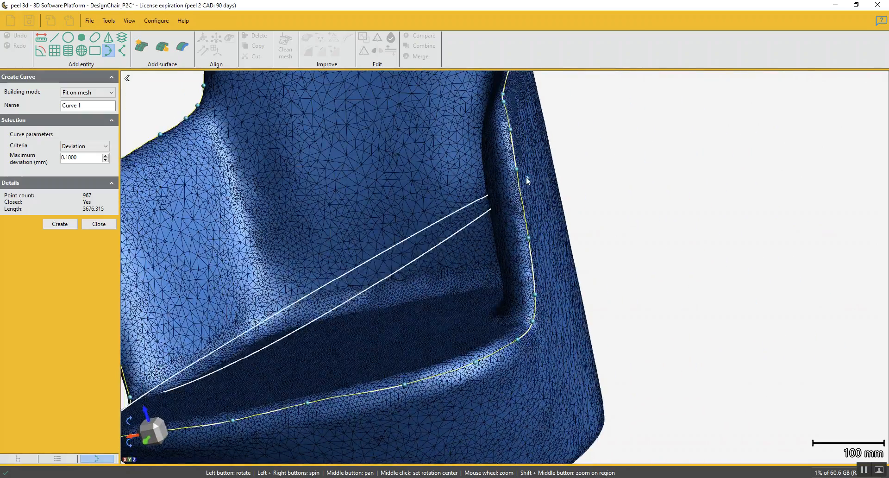
Shift the curve points down the second armrest's front edge inward so they follow the rim
scroll(523, 175, up, 6)
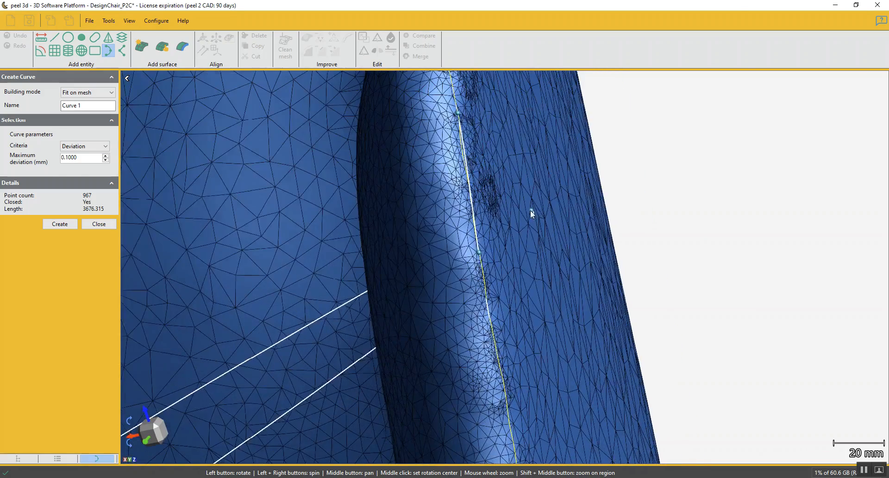
drag(530, 210, 508, 214)
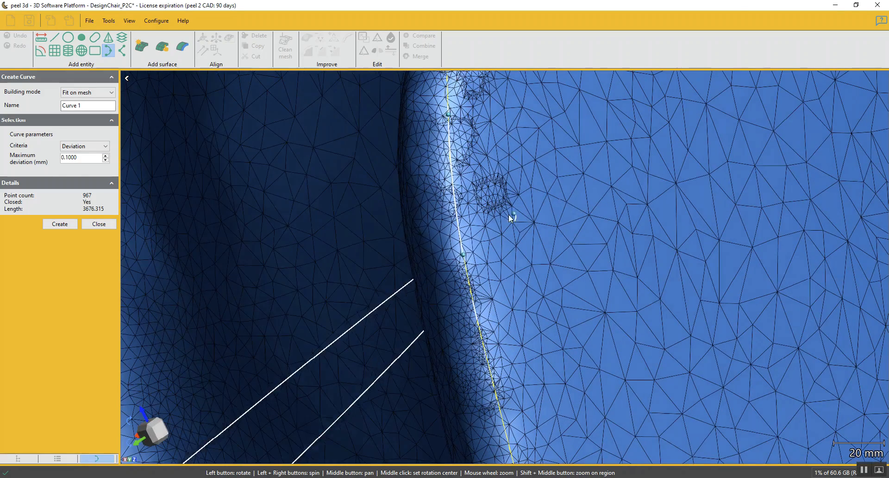
drag(454, 256, 449, 257)
drag(449, 115, 425, 122)
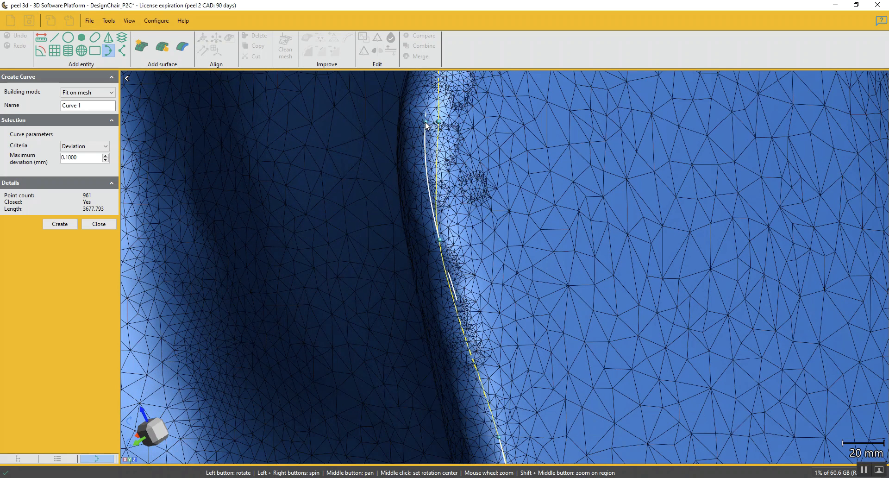
middle_drag(556, 309, 589, 159)
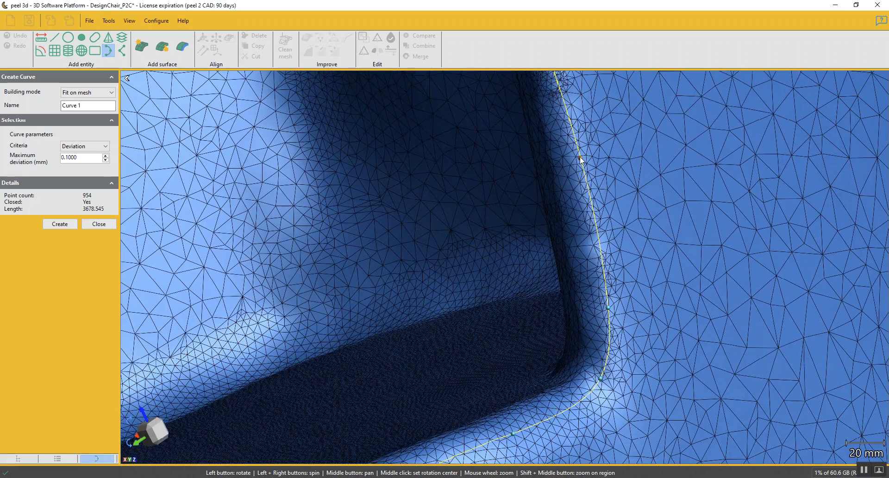
click(599, 307)
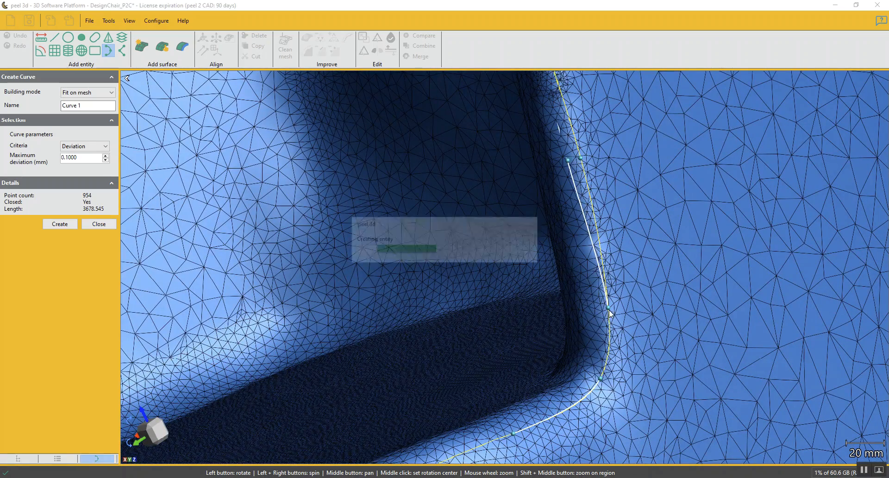
drag(599, 308, 596, 309)
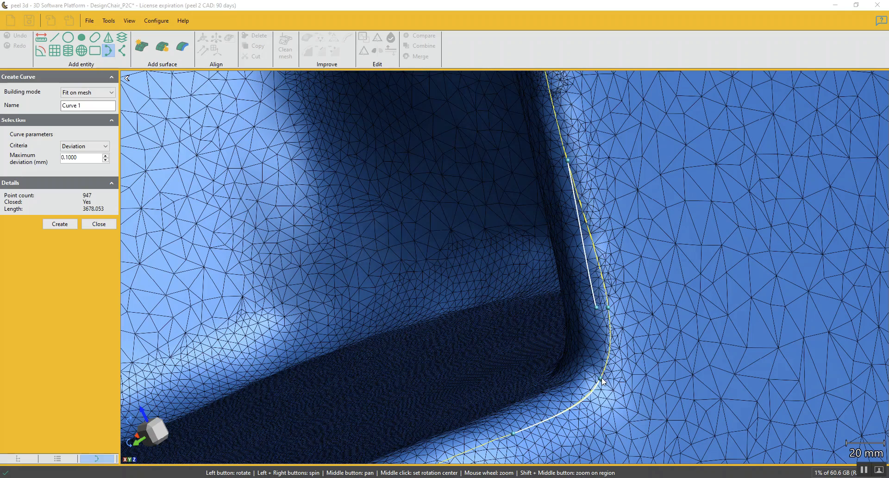
mouse_move(639, 383)
mouse_down()
mouse_move(668, 384)
mouse_move(639, 385)
mouse_up()
Adjust the curve points around the second armrest's front upper corner to smooth the curve along the rim
click(148, 451)
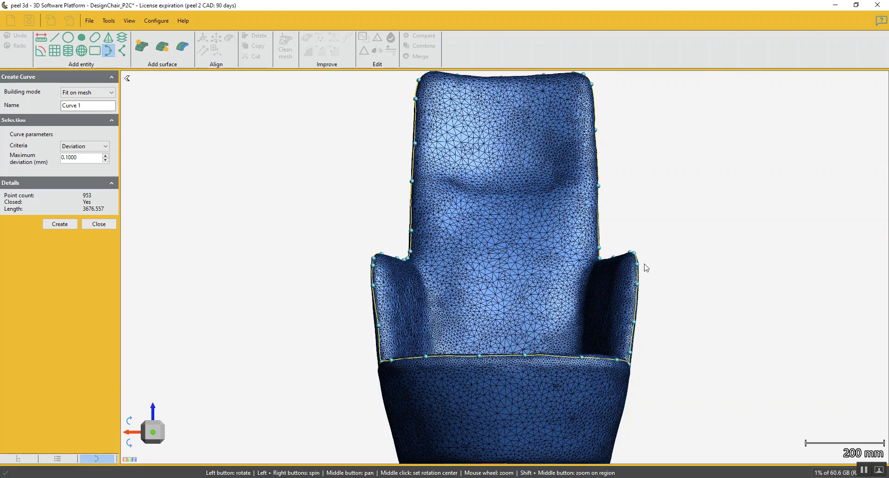
scroll(612, 266, up, 5)
scroll(615, 266, up, 2)
drag(655, 254, 644, 278)
click(623, 360)
click(619, 417)
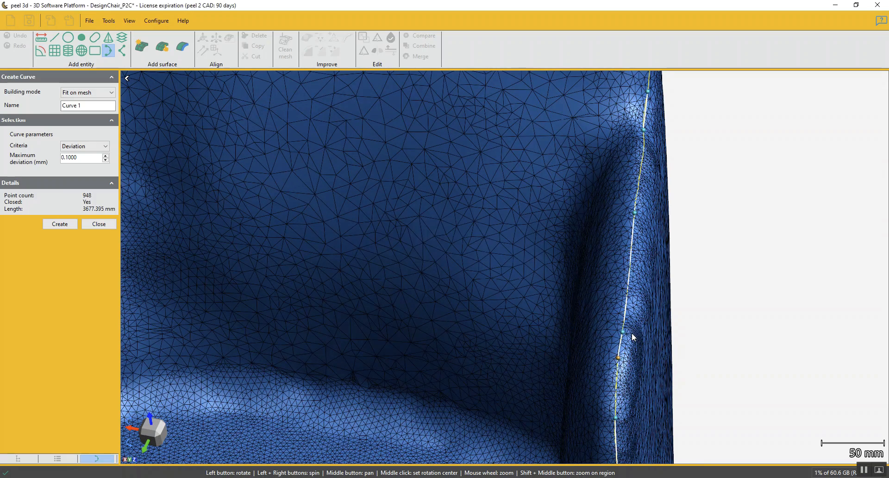
Move the upper curve points on the backrest's side edge above the first armrest slightly towards the back
scroll(646, 155, down, 1)
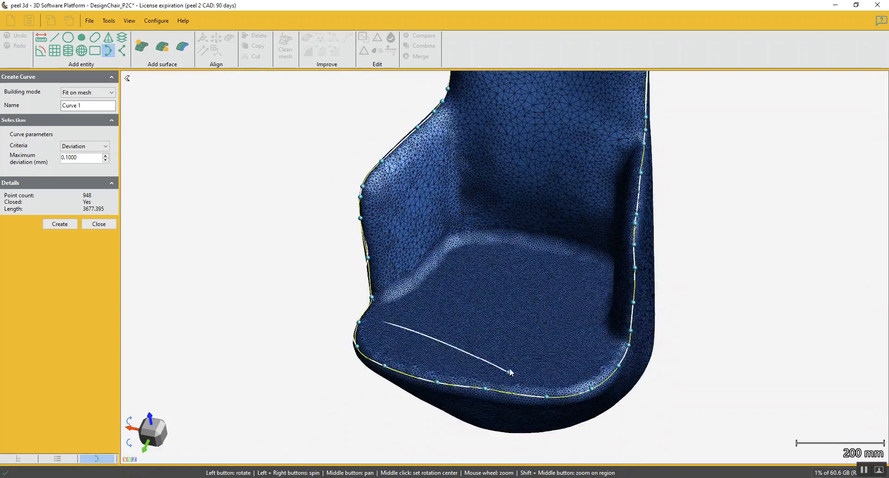
drag(512, 373, 529, 348)
click(156, 442)
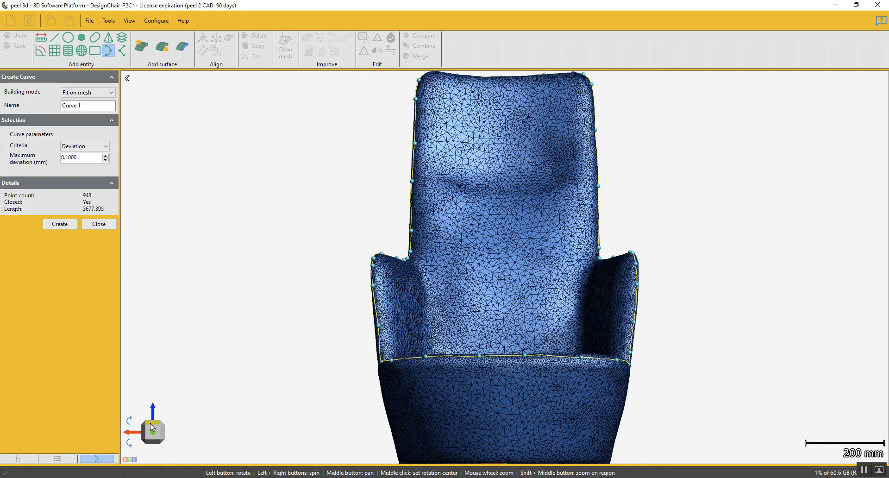
click(151, 425)
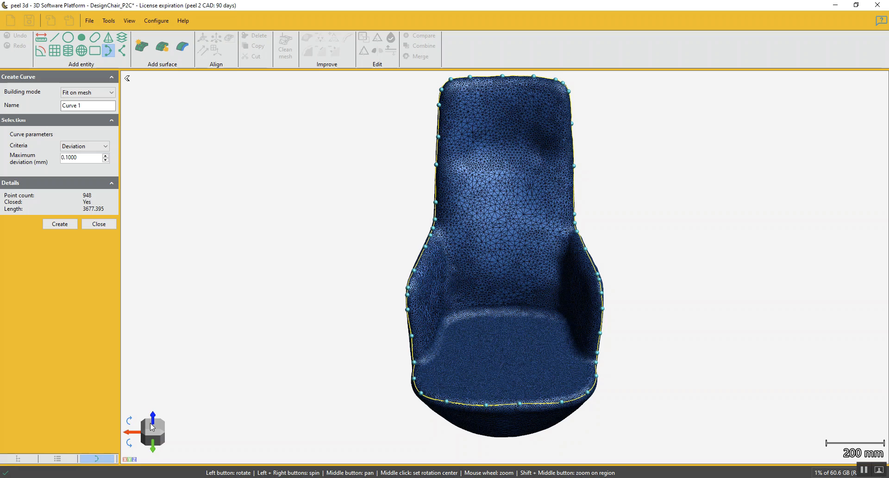
click(150, 424)
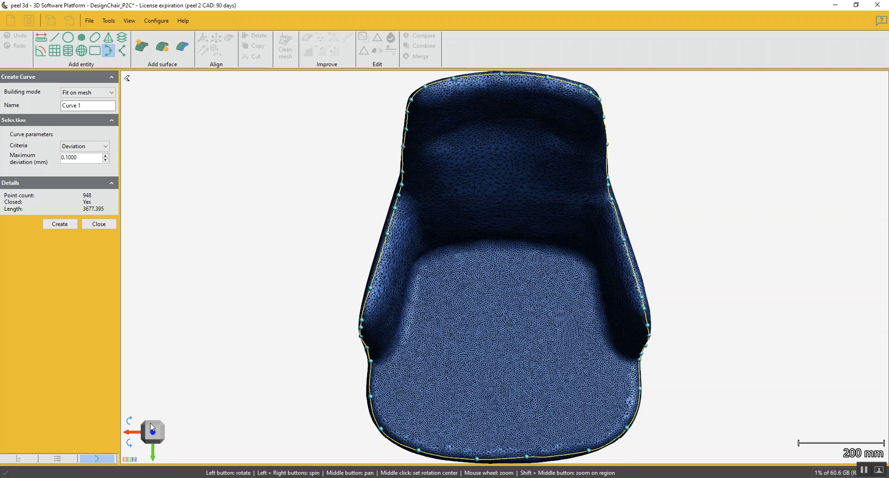
drag(396, 308, 481, 288)
scroll(488, 293, up, 3)
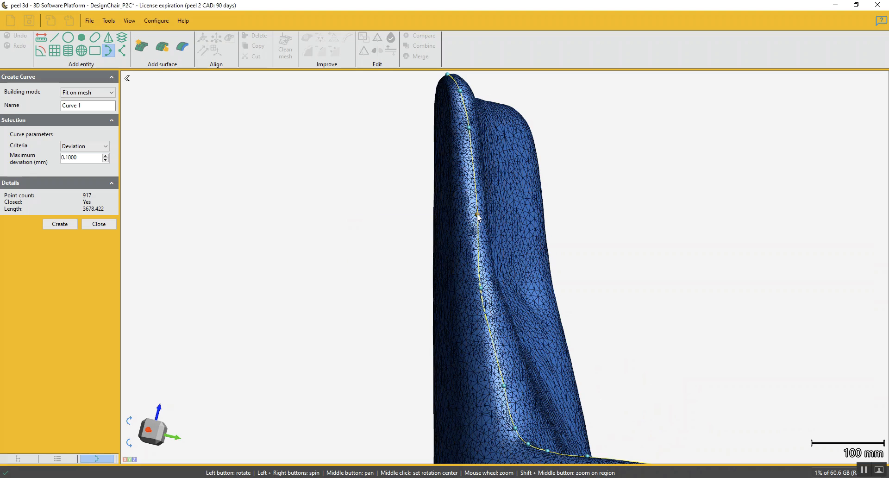
drag(476, 217, 472, 216)
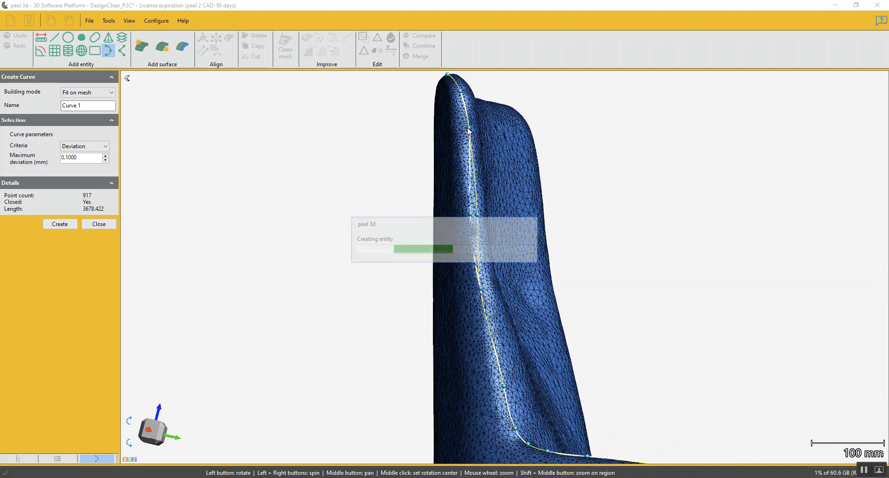
drag(468, 127, 461, 93)
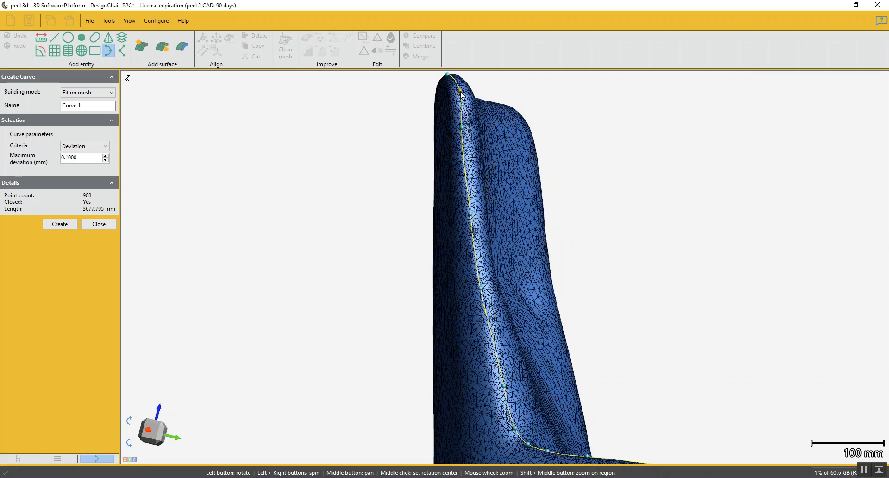
drag(458, 92, 456, 94)
Adjust the curve point on the backrest's side edge just above the first armrest so the curve follows the edge
scroll(493, 168, down, 4)
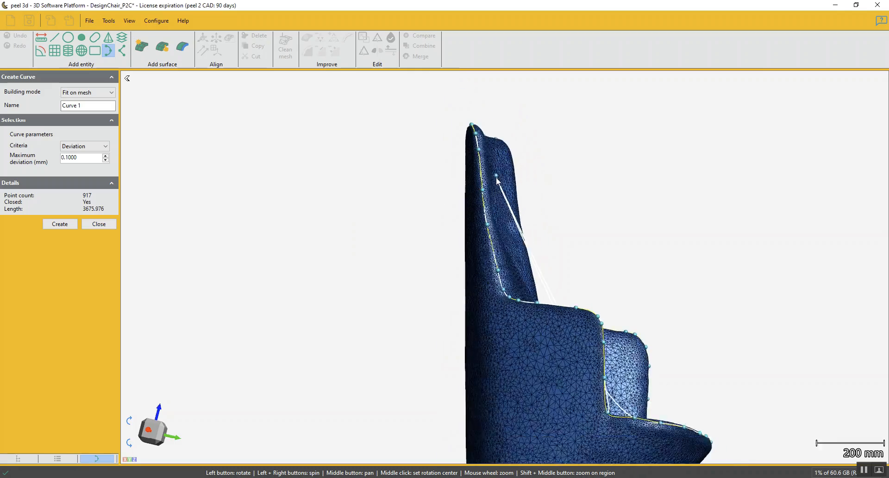
click(165, 439)
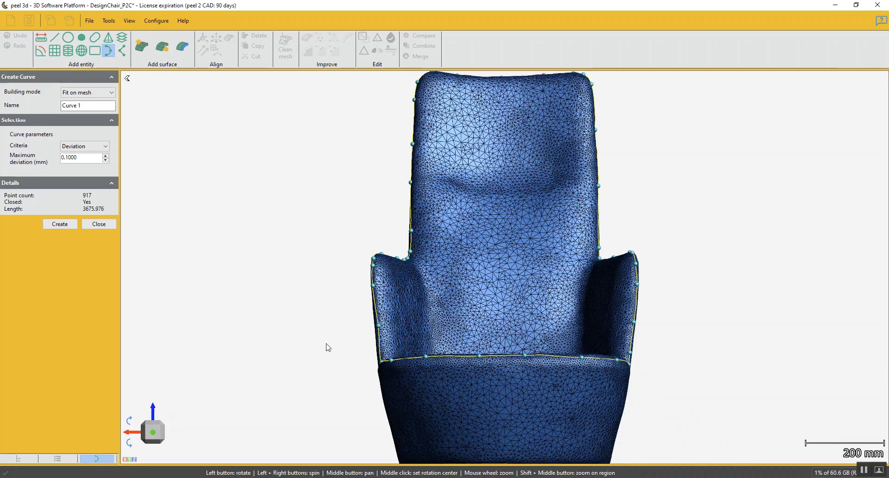
scroll(403, 254, up, 4)
click(361, 242)
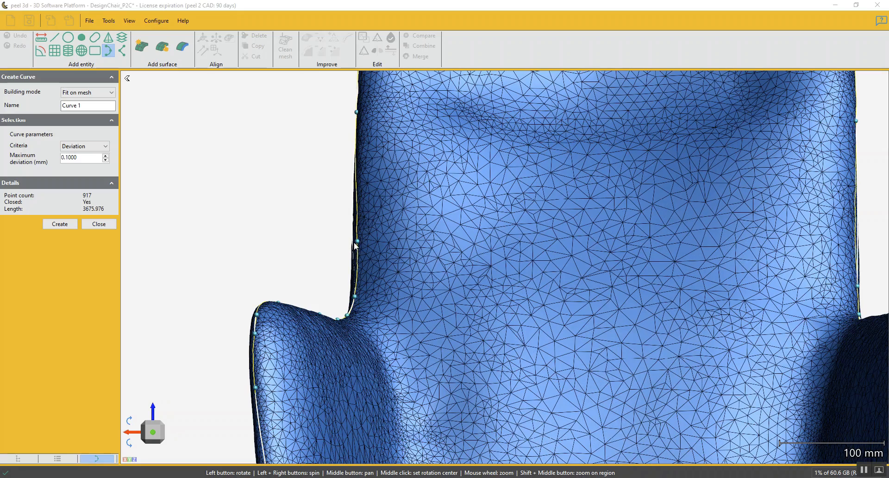
drag(378, 246, 388, 258)
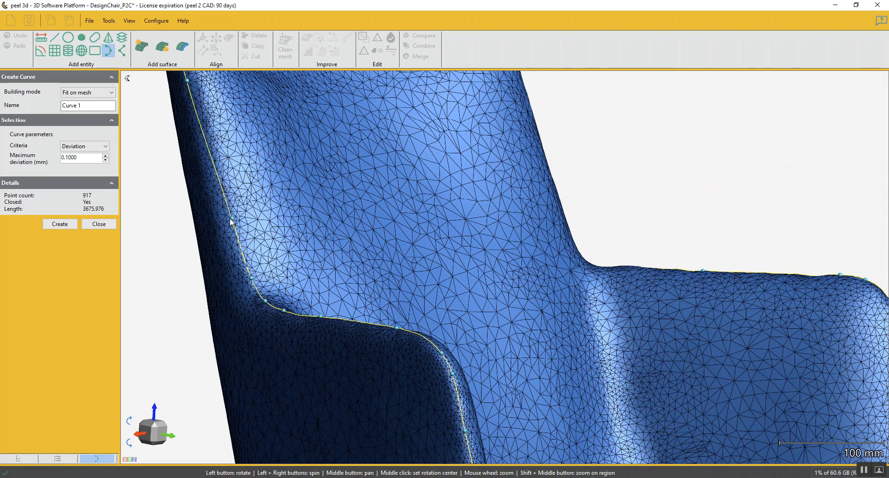
drag(229, 219, 226, 220)
scroll(299, 237, down, 2)
click(163, 438)
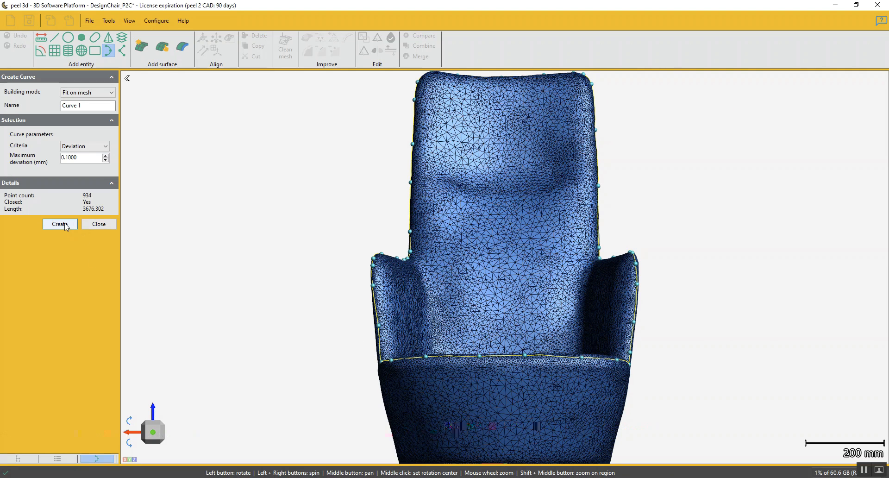
Set the curve's maximum deviation to 1 mm, with Deviation as the criteria
scroll(327, 265, up, 5)
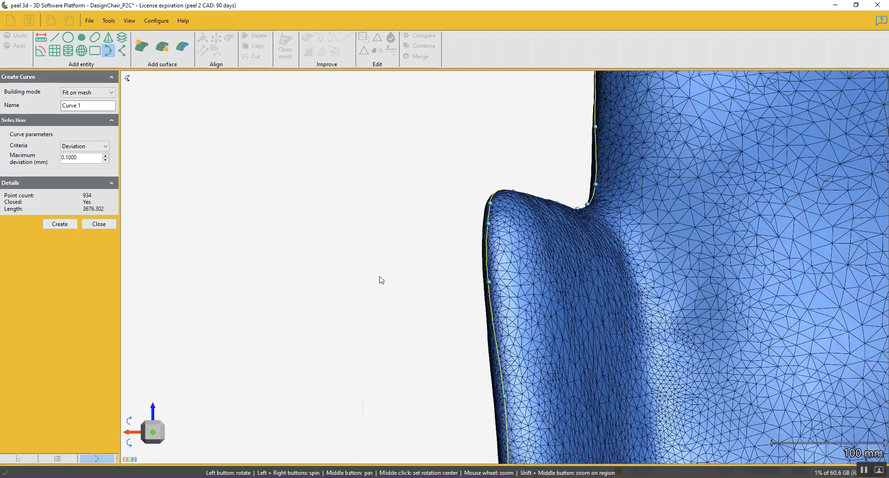
drag(504, 300, 214, 243)
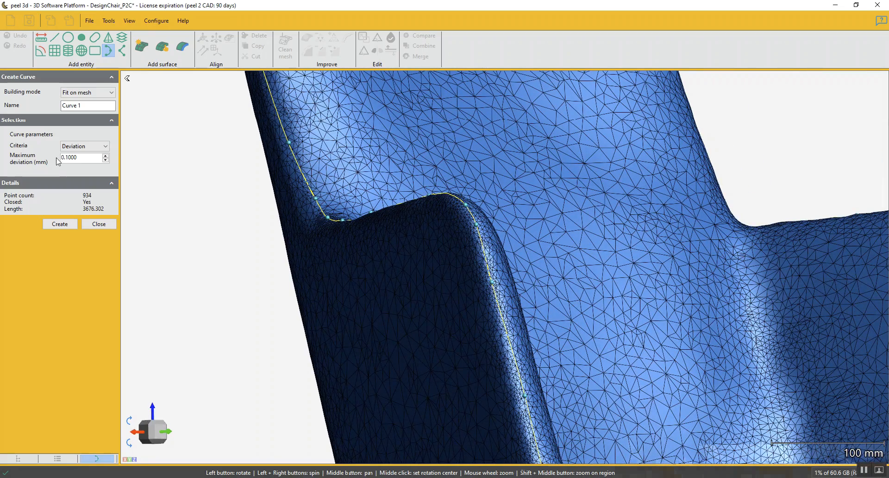
scroll(451, 215, up, 10)
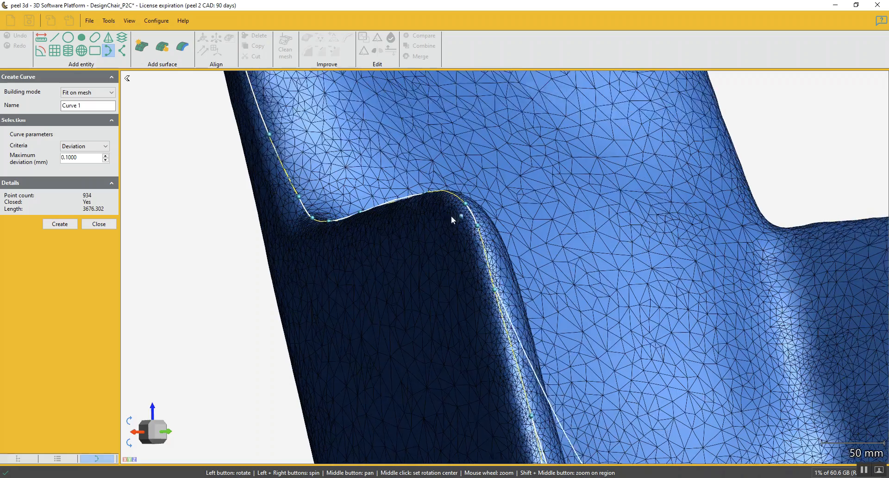
scroll(432, 198, down, 3)
drag(432, 198, 434, 225)
middle_drag(436, 225, 489, 316)
scroll(489, 316, down, 1)
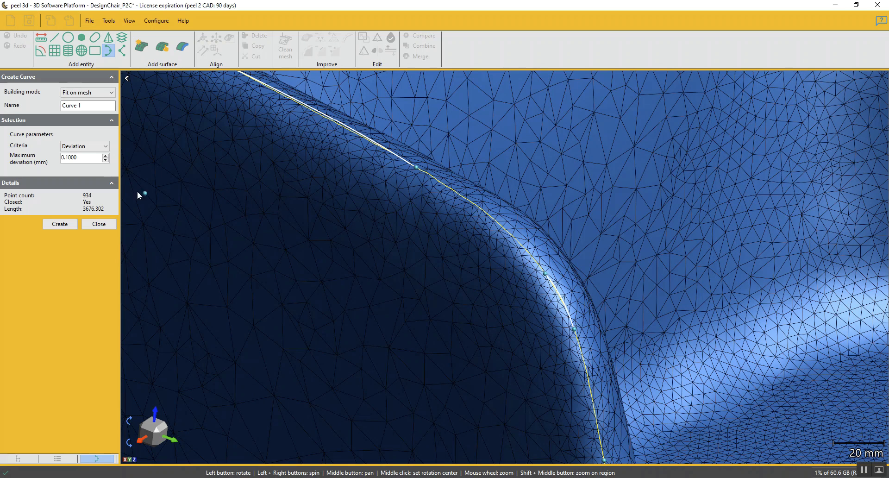
double_click(91, 157)
text(.5)
text(1)
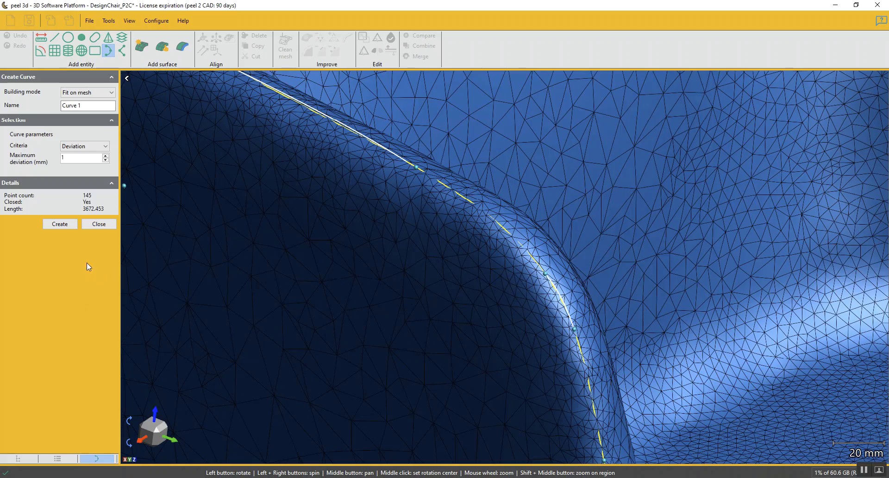
Create the closed edge curve as Curve 1 and finish curve creation
scroll(324, 185, down, 3)
scroll(365, 254, down, 2)
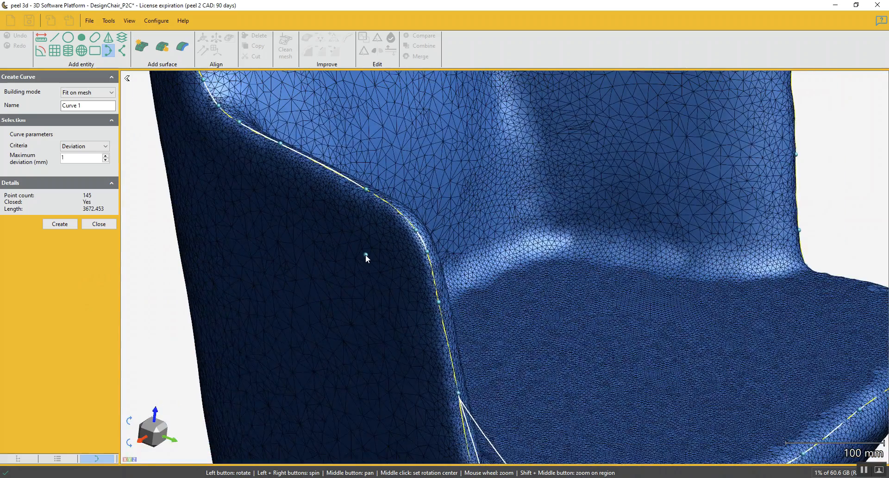
drag(379, 298, 603, 357)
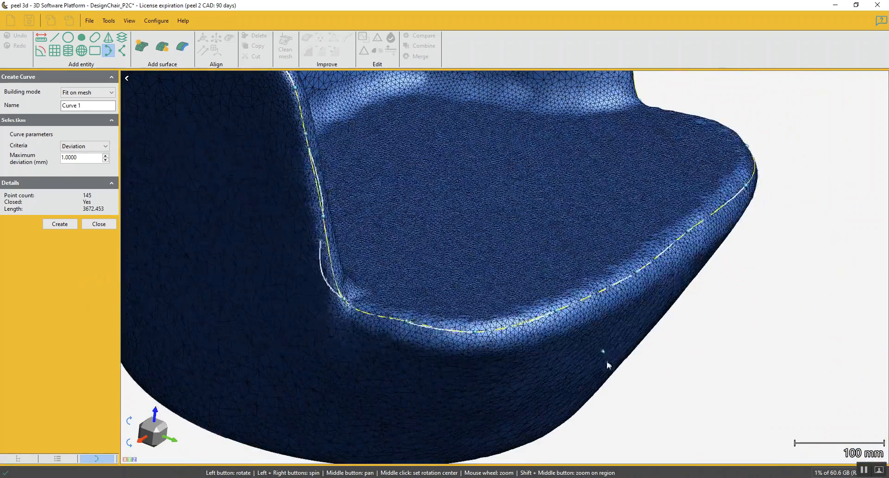
click(60, 224)
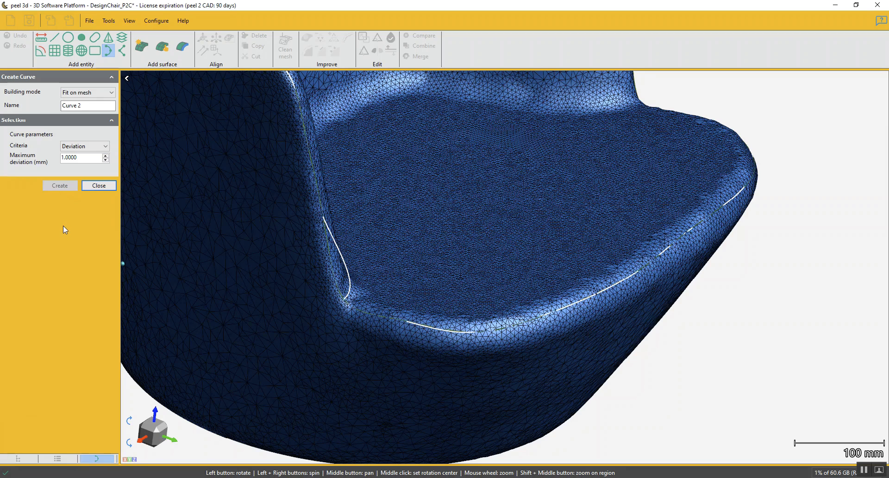
click(105, 187)
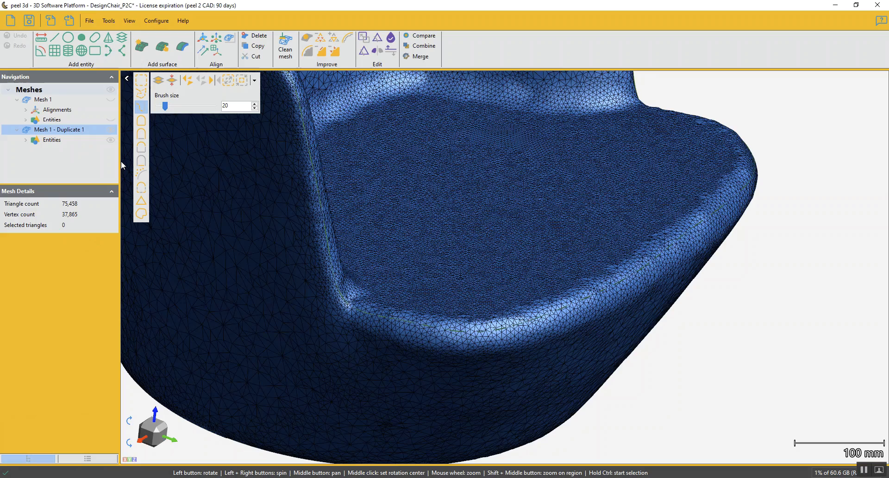
Cut the duplicated chair mesh along Curve 1, keeping both parts
scroll(258, 193, down, 4)
middle_drag(306, 204, 399, 345)
scroll(397, 268, down, 3)
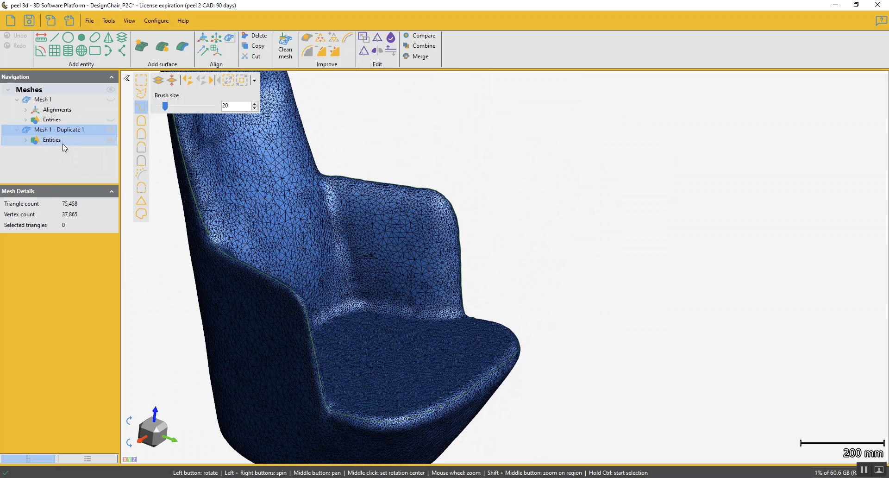
click(378, 37)
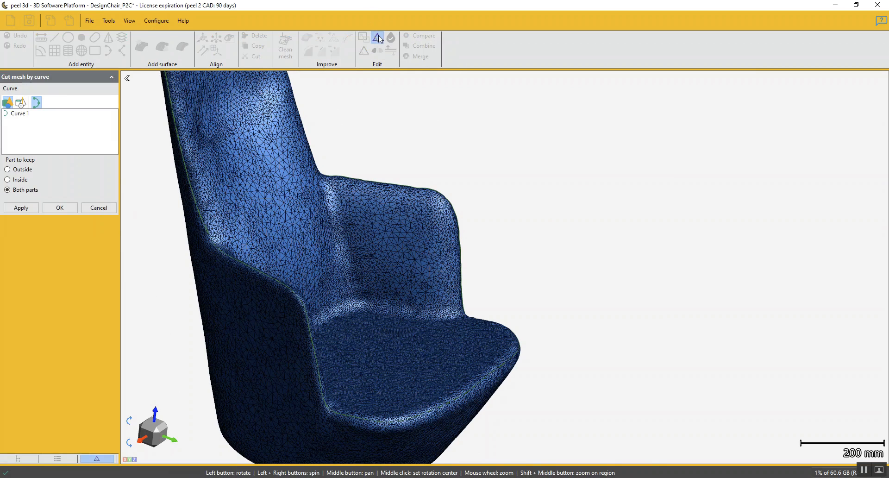
click(22, 115)
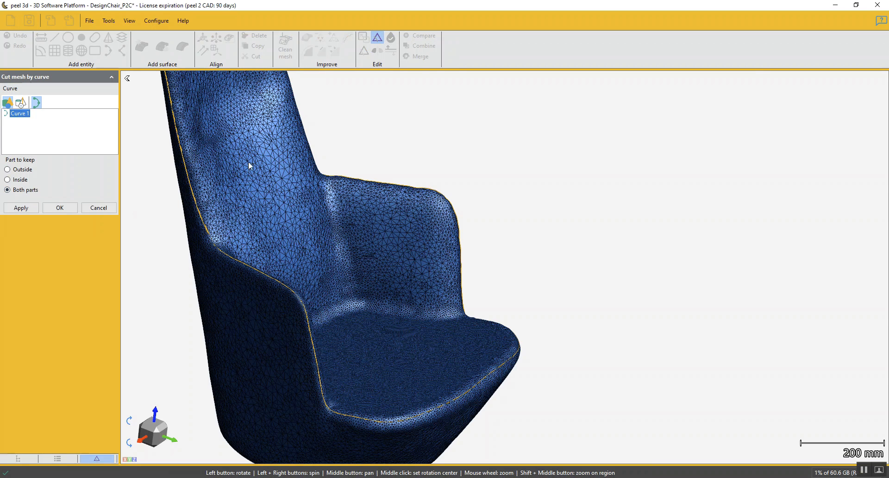
click(21, 208)
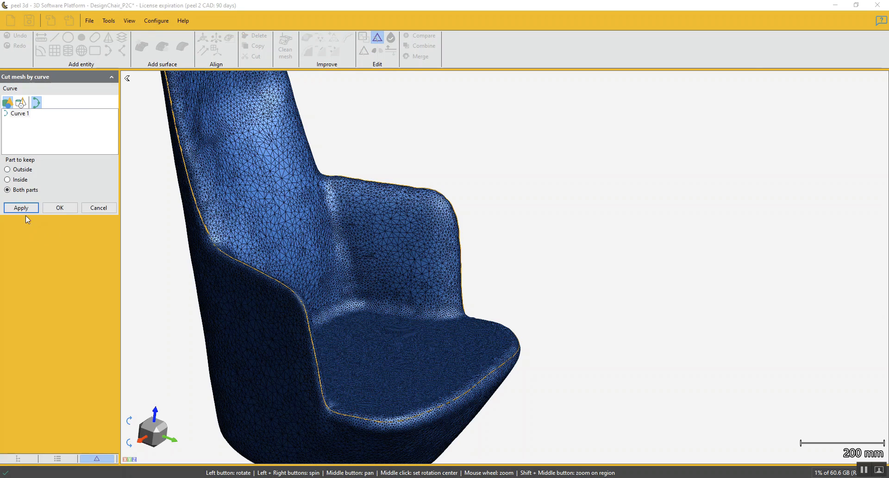
click(60, 208)
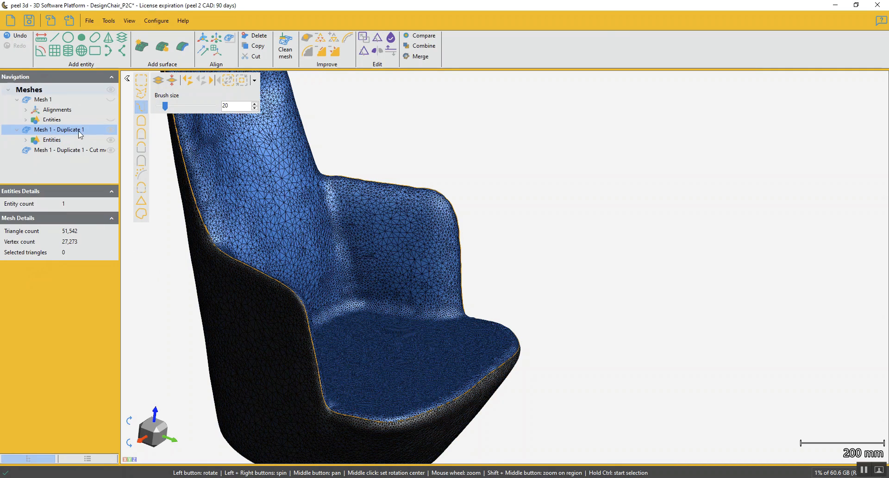
Isolate the inner seat mesh and the outer shell mesh in turn, and show both parts together
key(ctrl+i)
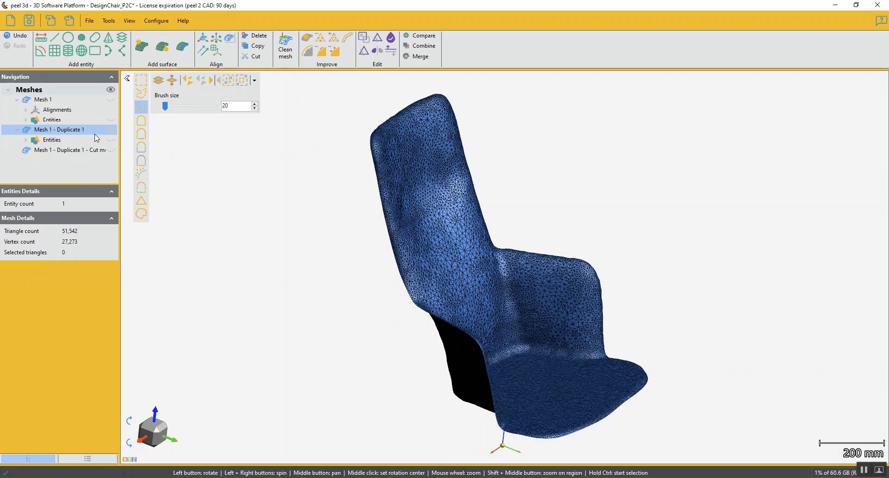
drag(429, 265, 369, 228)
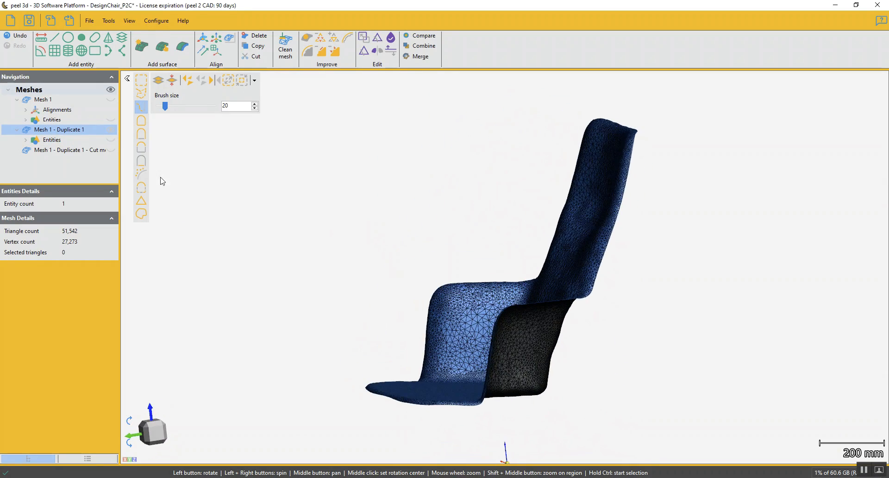
key(ctrl+Down)
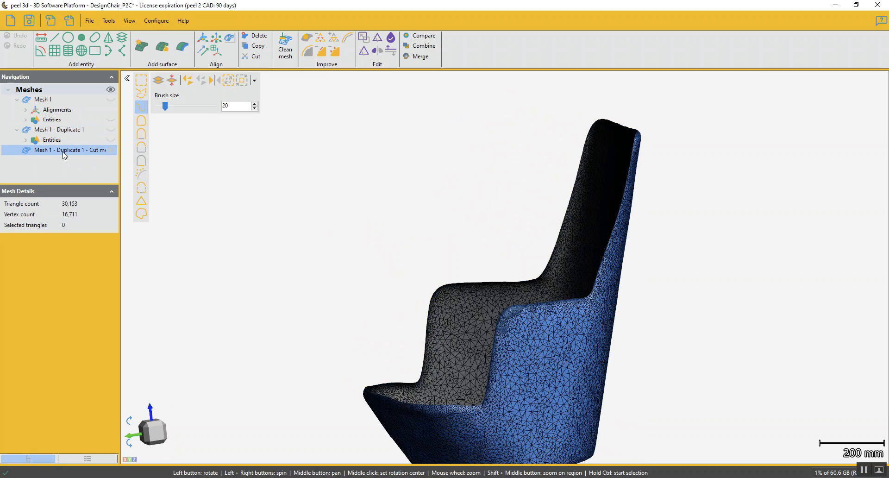
drag(121, 159, 154, 158)
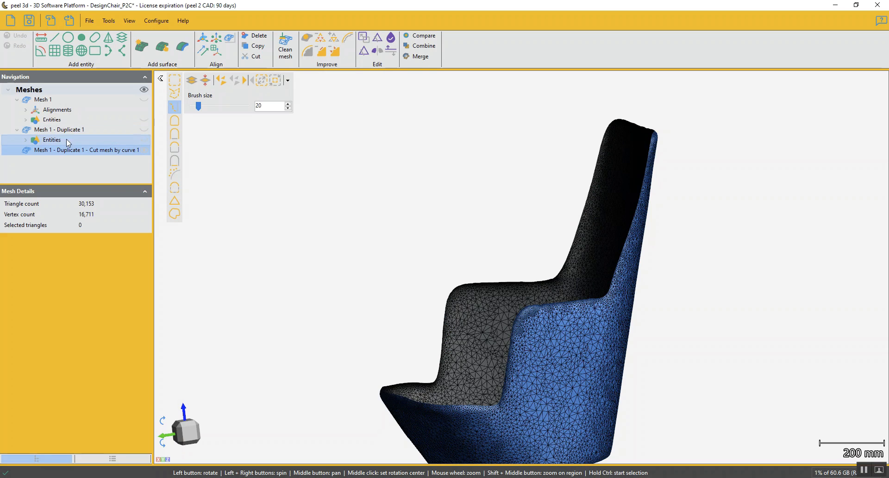
click(79, 132)
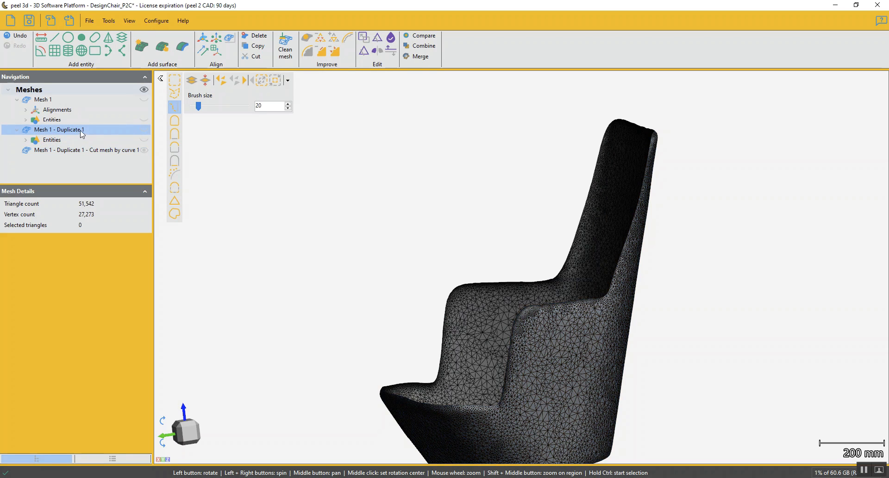
click(144, 129)
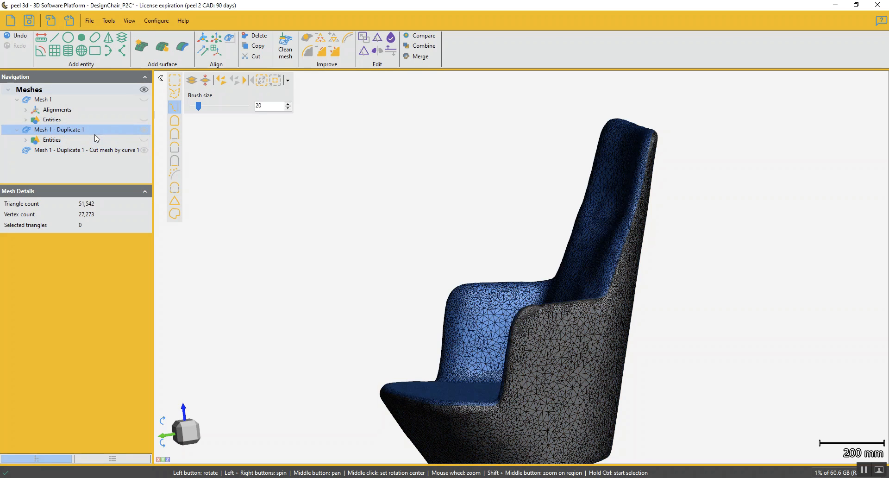
Rename the inner seat mesh as Mesh 1 - Top
double_click(79, 130)
drag(54, 129, 123, 120)
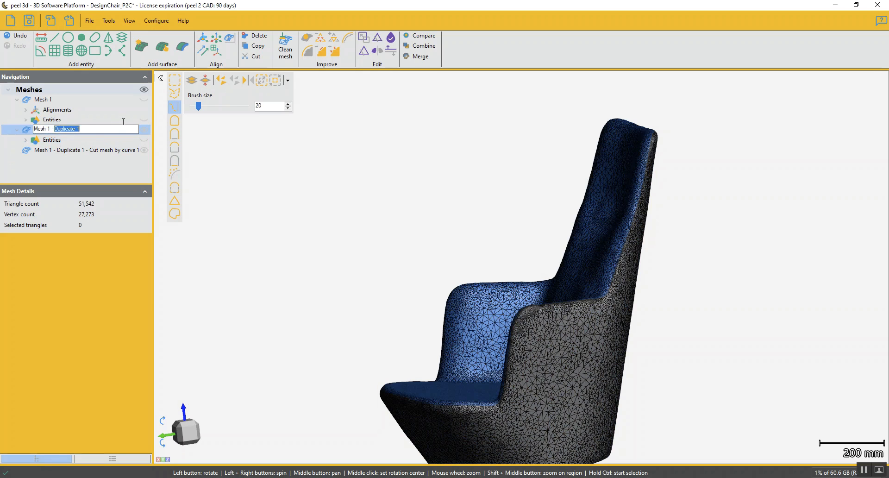
text(To)
Rename the outer shell mesh as Mesh 1 - Bottom
click(79, 151)
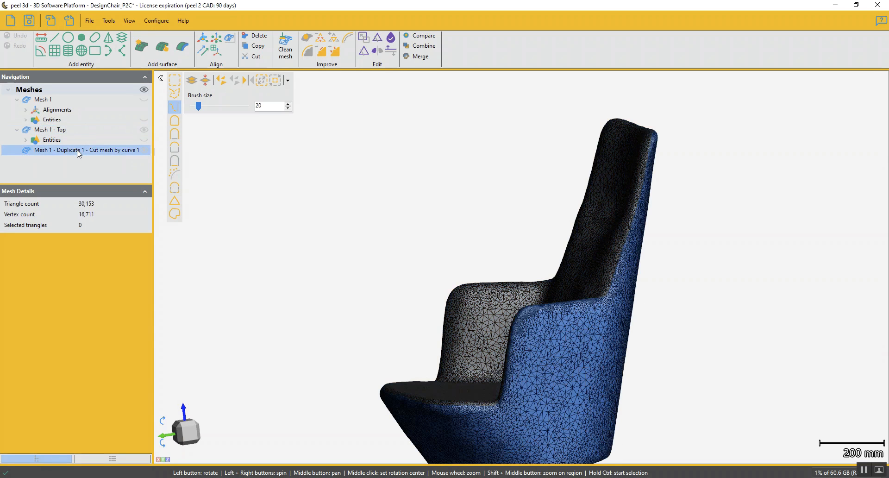
click(79, 150)
drag(54, 149, 213, 150)
key(BackSpace)
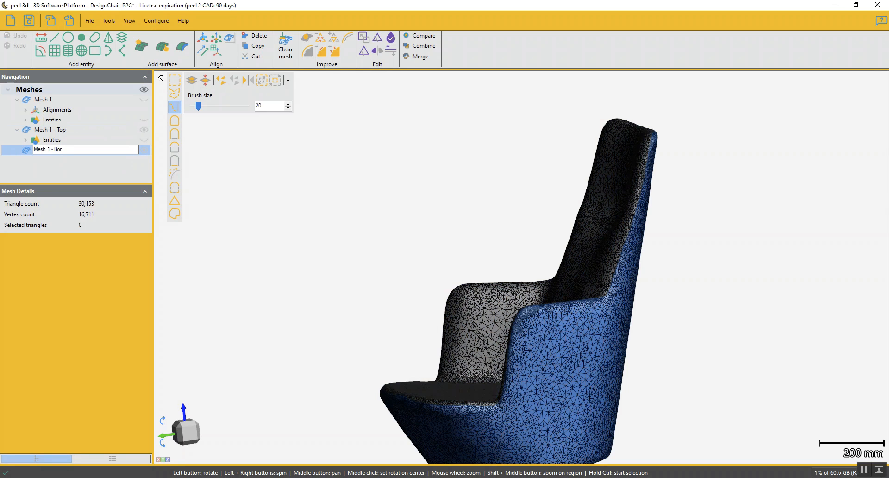
text(Bottom)
key(Return)
Toggle the visibility of Mesh 1 - Top and Mesh 1 - Bottom to examine each part on its own
drag(290, 292, 319, 295)
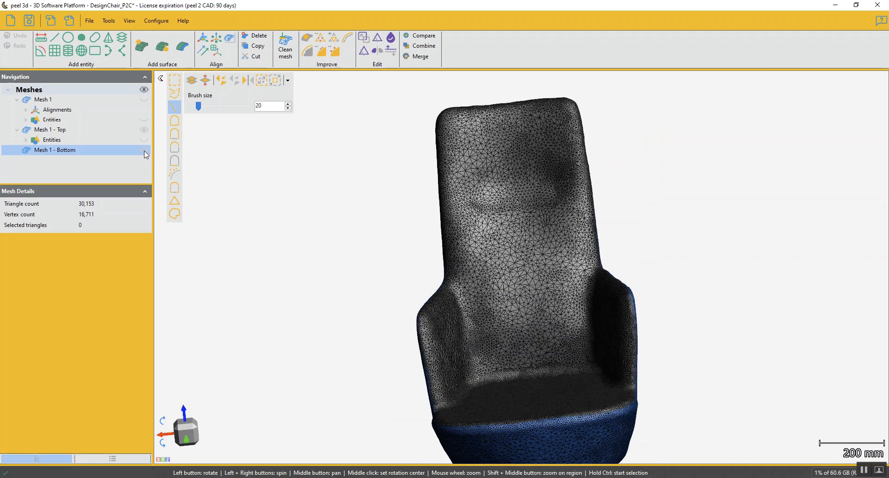
drag(519, 297, 507, 306)
click(69, 131)
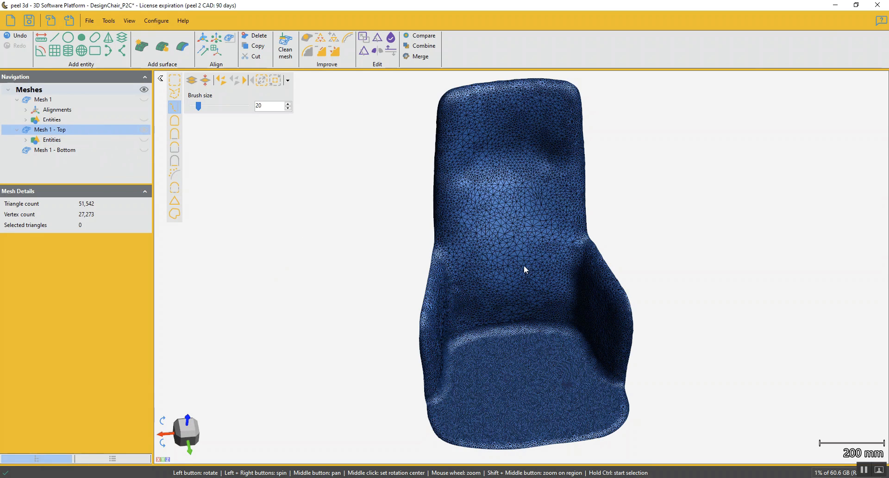
click(145, 133)
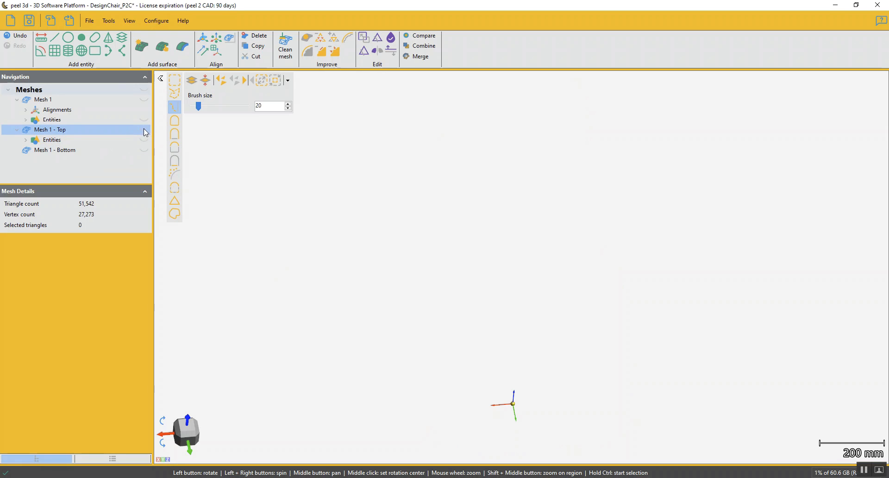
click(144, 151)
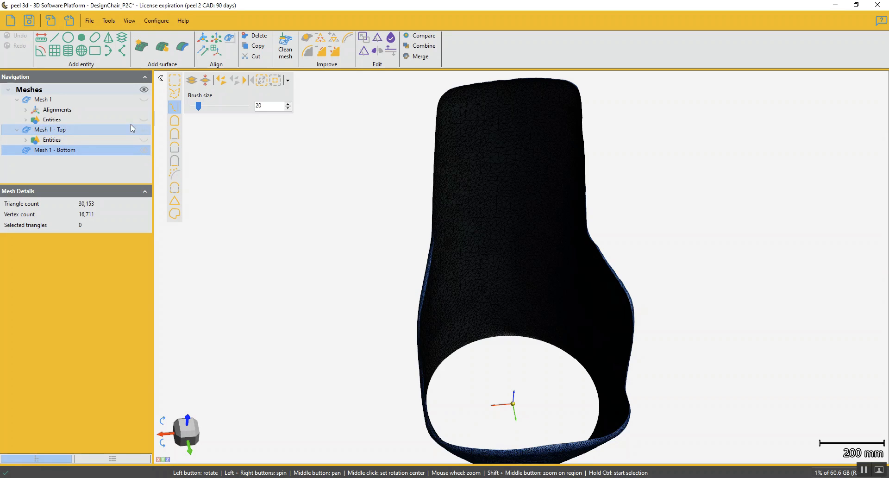
click(130, 132)
drag(359, 285, 346, 243)
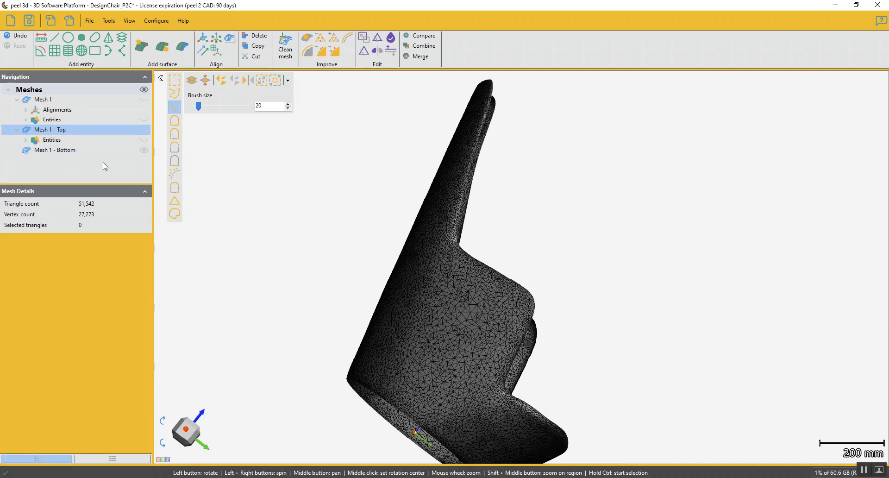
Brush-select a patch of triangles on the middle of the backrest of Mesh 1 - Top
drag(329, 242, 298, 238)
mouse_move(495, 225)
mouse_down()
mouse_move(516, 283)
mouse_move(471, 247)
mouse_move(517, 300)
mouse_move(468, 292)
mouse_move(405, 250)
mouse_up()
right_click(504, 295)
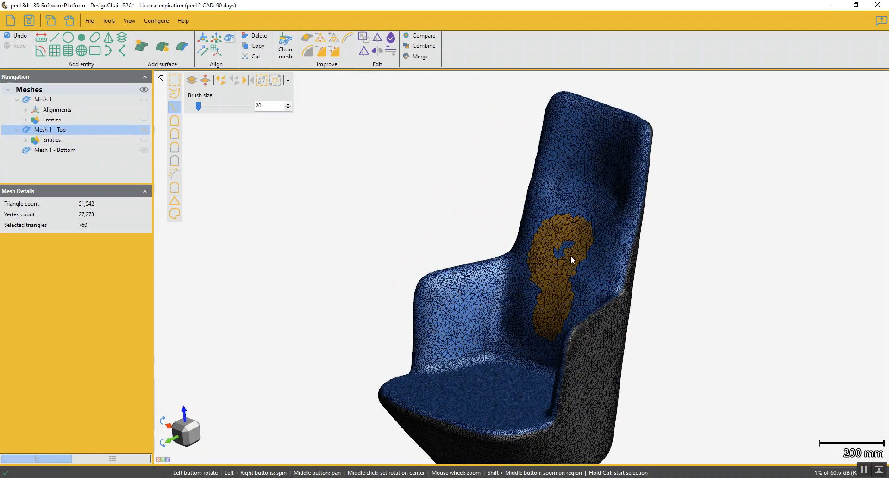
drag(571, 254, 596, 277)
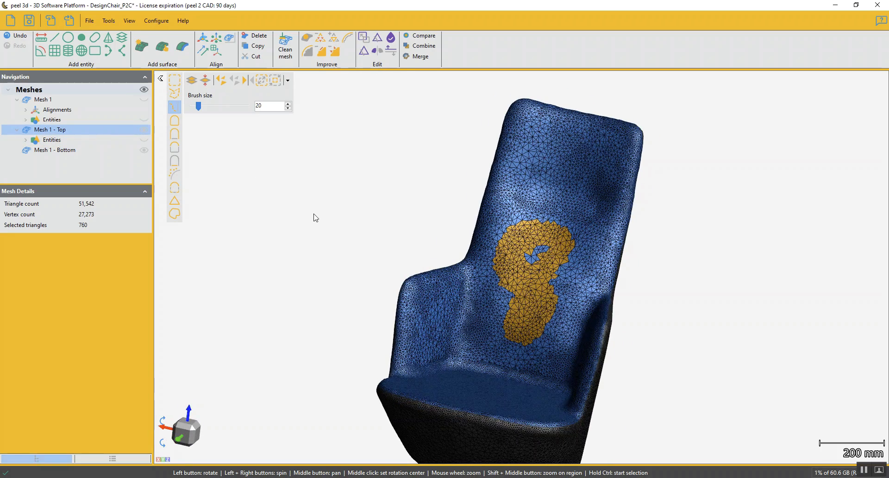
Clear the triangle selection and examine the triangle density on the seat and backrest of Mesh 1 - Top
click(237, 80)
drag(438, 323, 494, 384)
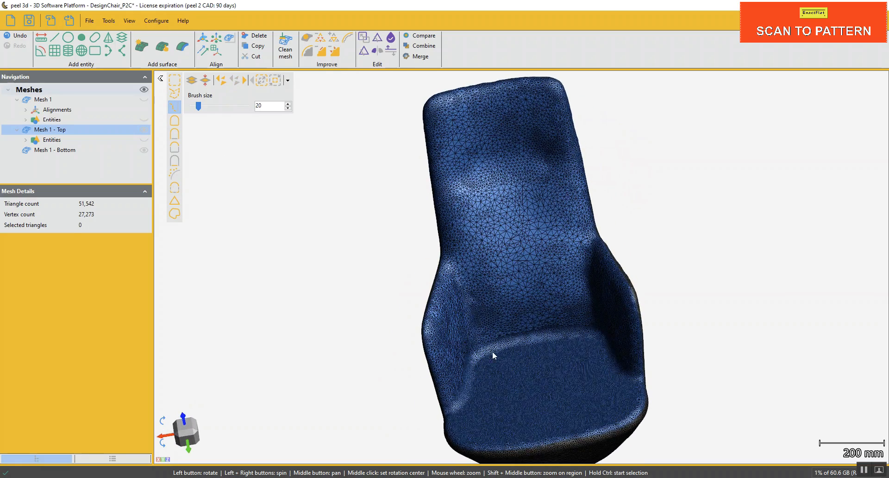
scroll(537, 312, up, 6)
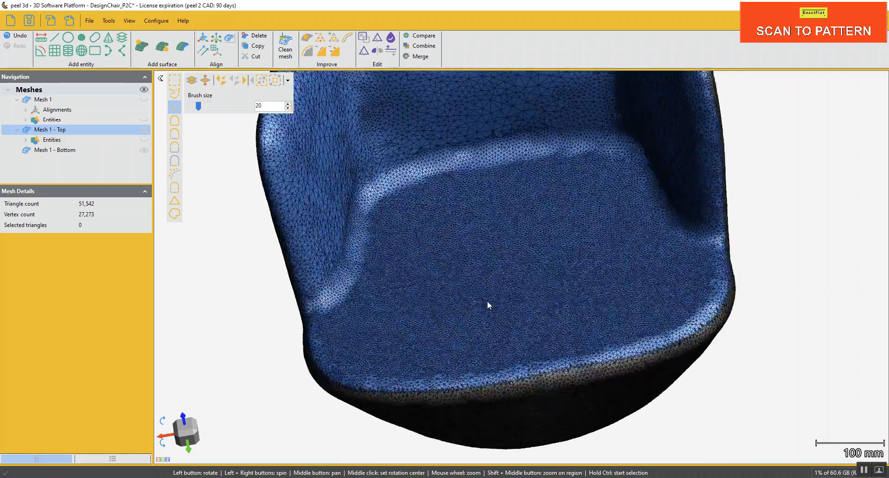
drag(508, 306, 515, 244)
middle_drag(538, 223, 510, 317)
scroll(462, 281, down, 1)
drag(495, 370, 491, 344)
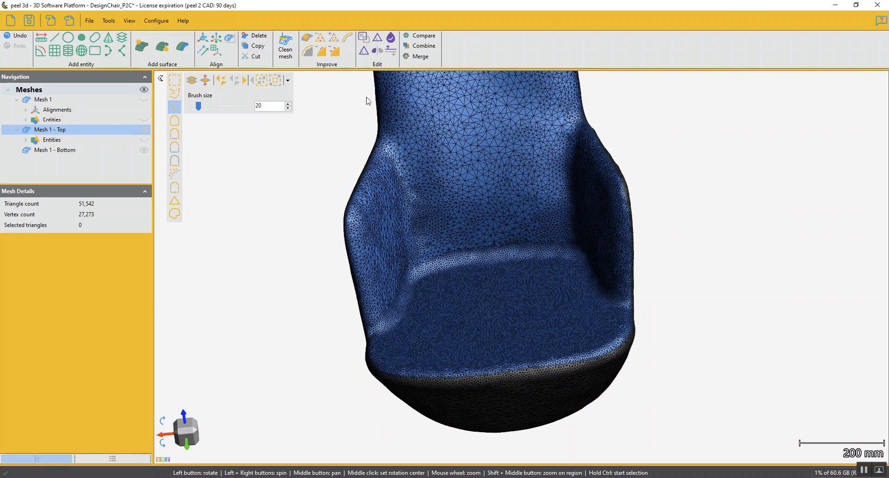
drag(520, 282, 535, 325)
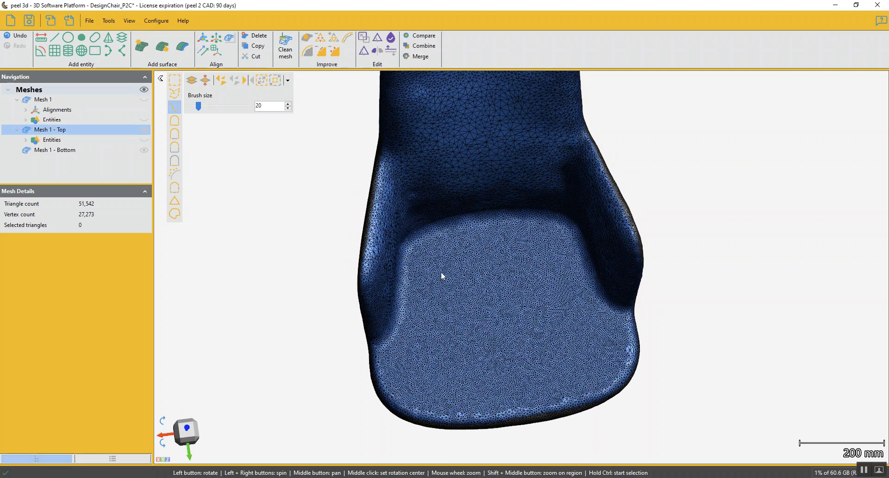
click(322, 39)
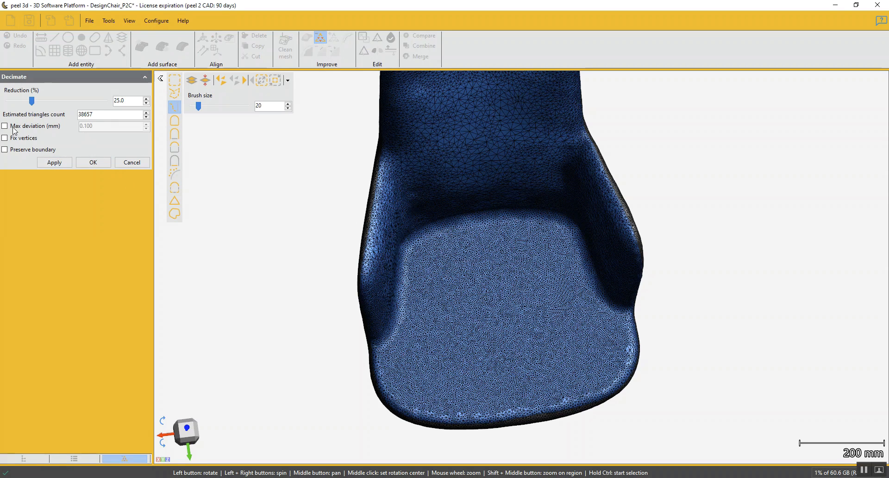
click(55, 162)
drag(482, 237, 477, 224)
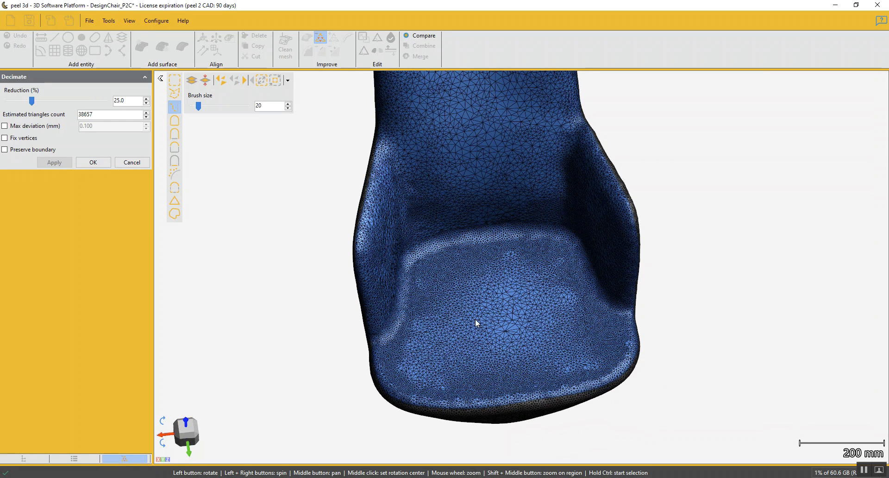
click(133, 162)
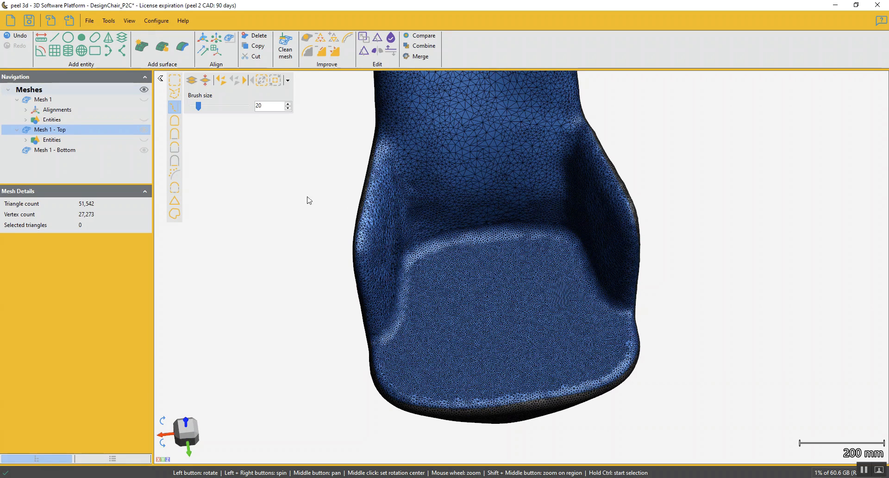
Hide Mesh 1 - Bottom and set up a decimation of Mesh 1 - Top that preserves the boundary
click(144, 149)
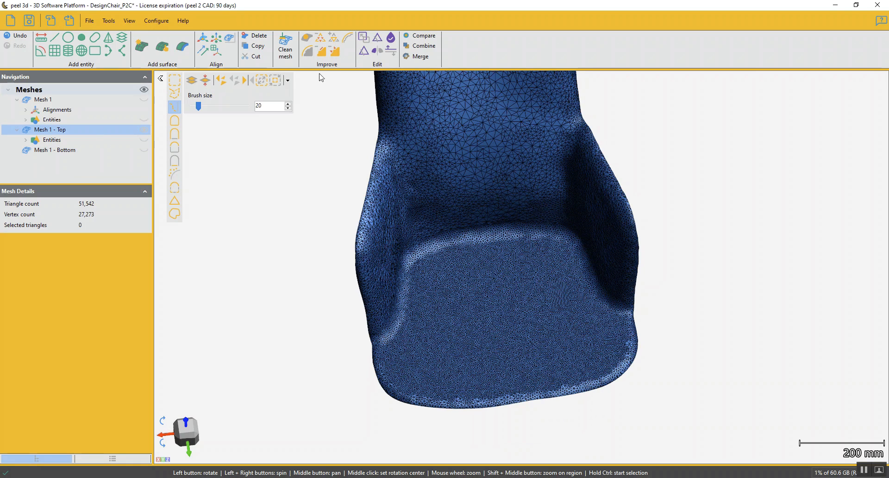
click(319, 41)
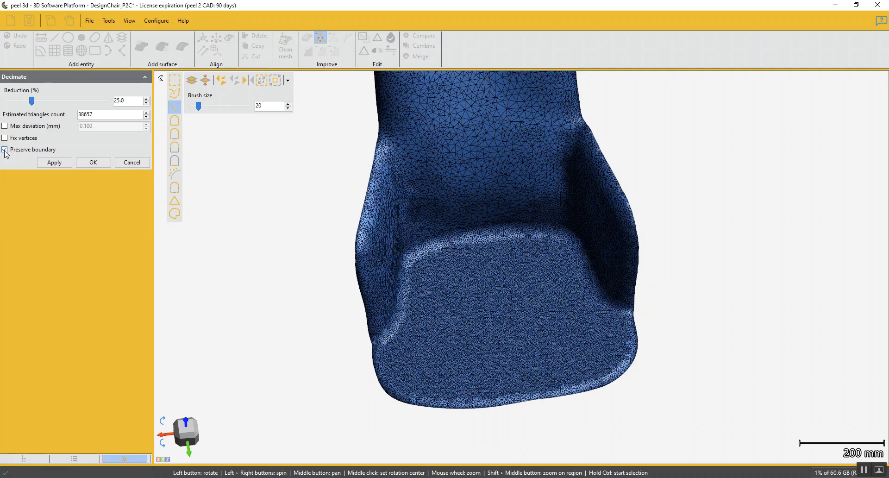
scroll(395, 347, up, 10)
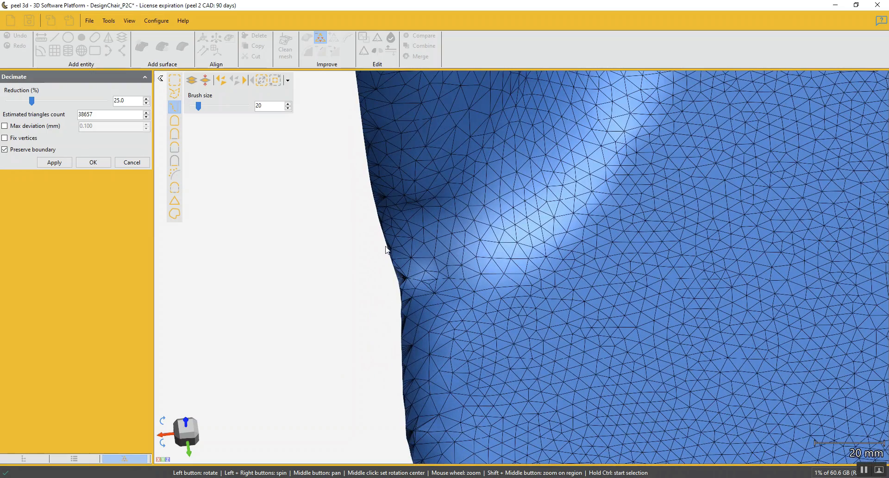
scroll(408, 339, down, 3)
mouse_move(408, 338)
mouse_down()
mouse_move(431, 334)
mouse_move(419, 327)
mouse_up()
scroll(421, 325, down, 6)
drag(556, 298, 517, 326)
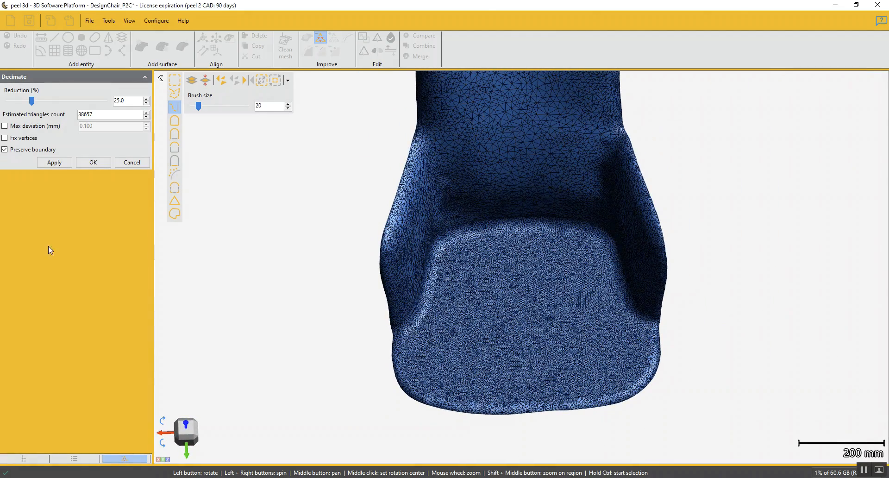
Decimate Mesh 1 - Top to an estimated 38000 triangles with a maximum deviation of 0.2 mm
click(4, 126)
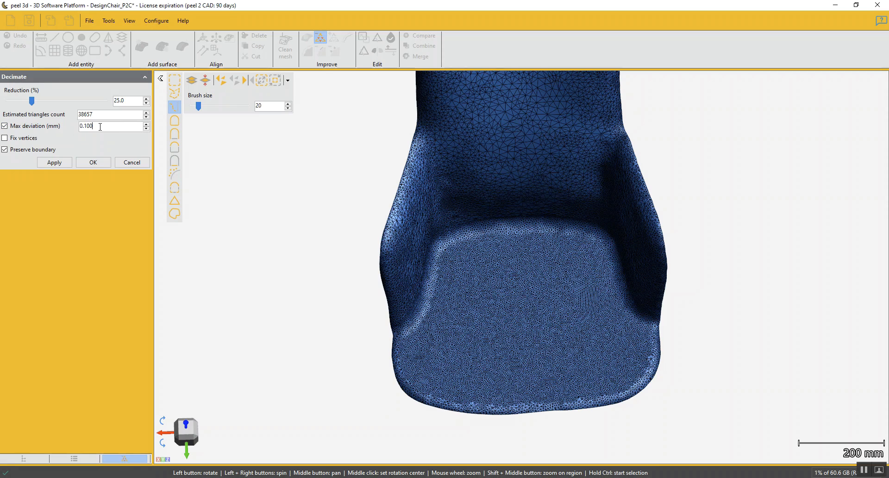
drag(99, 127, 79, 130)
text(.2)
click(98, 113)
text(38000)
click(60, 163)
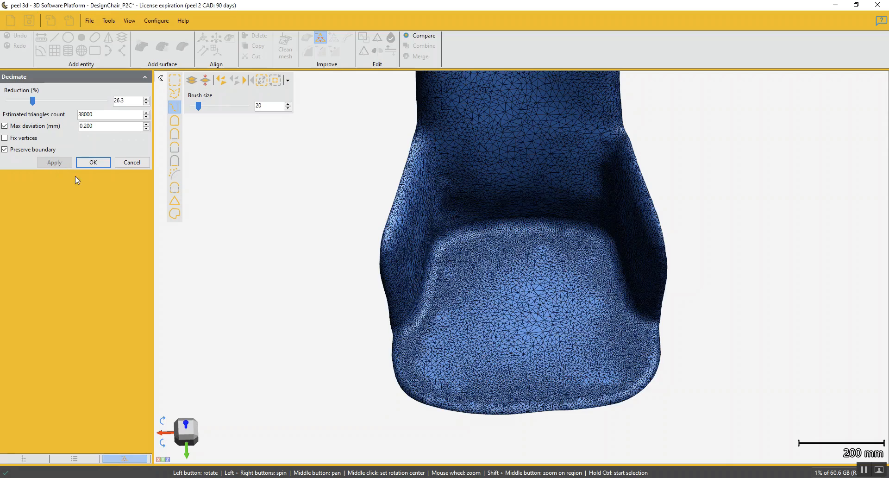
drag(451, 339, 521, 337)
click(93, 162)
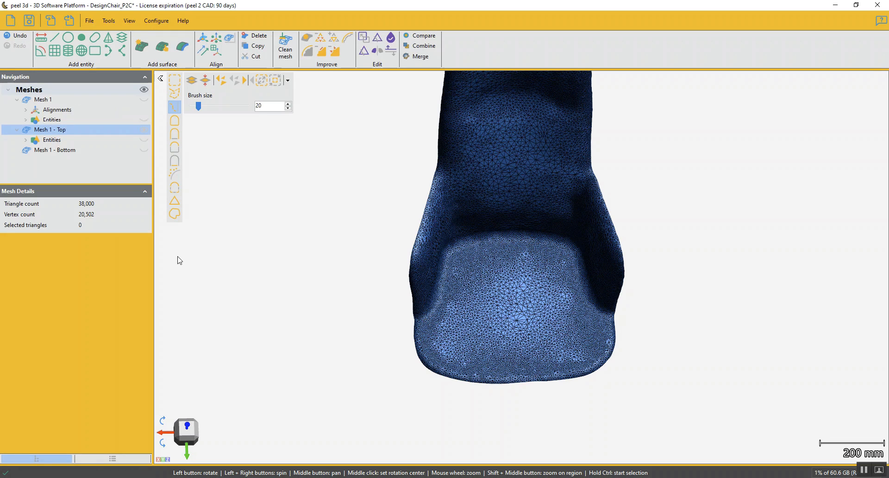
Begin a curve fitted on the mesh, placing points from the left open edge along the crease between seat and left armrest
drag(481, 323, 460, 306)
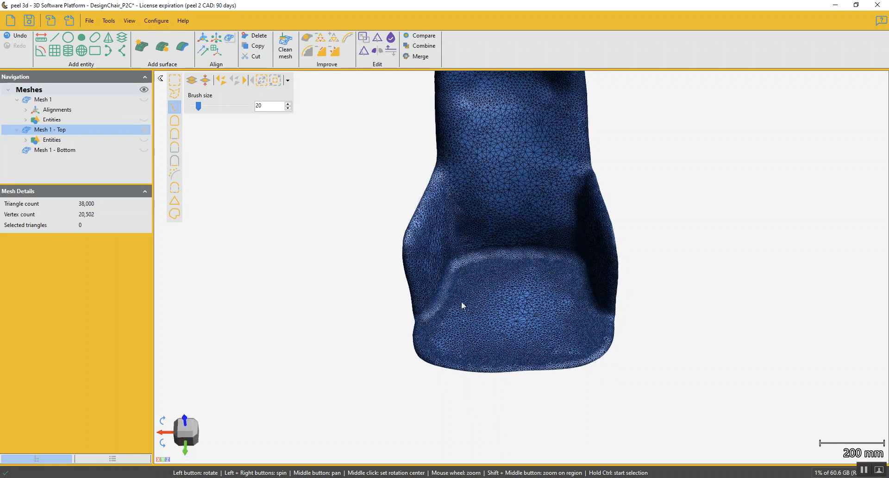
click(108, 50)
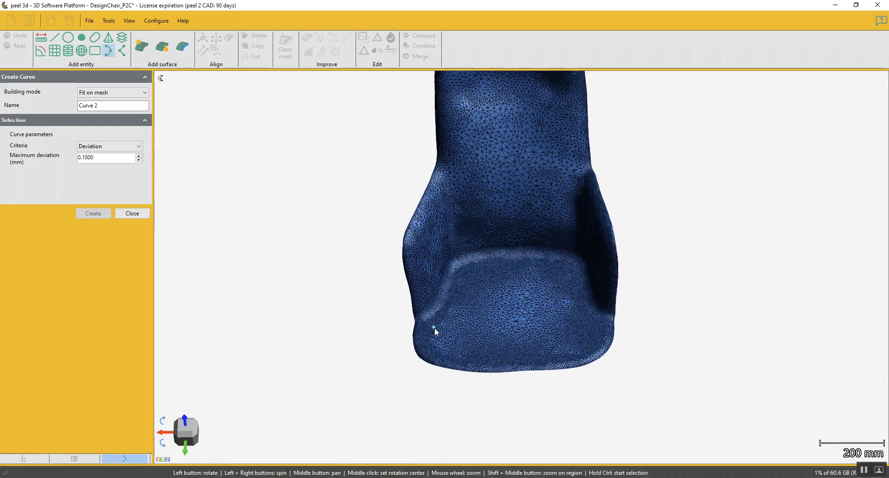
scroll(348, 317, up, 4)
middle_drag(517, 319, 460, 346)
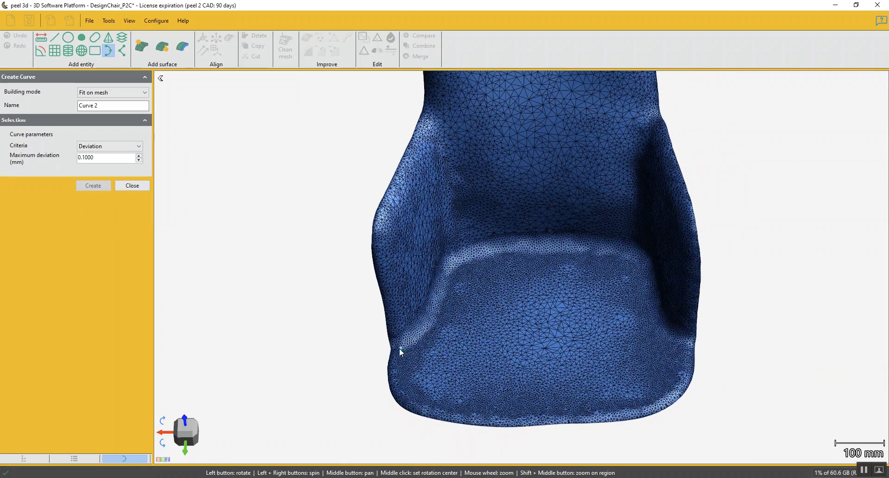
scroll(394, 349, up, 8)
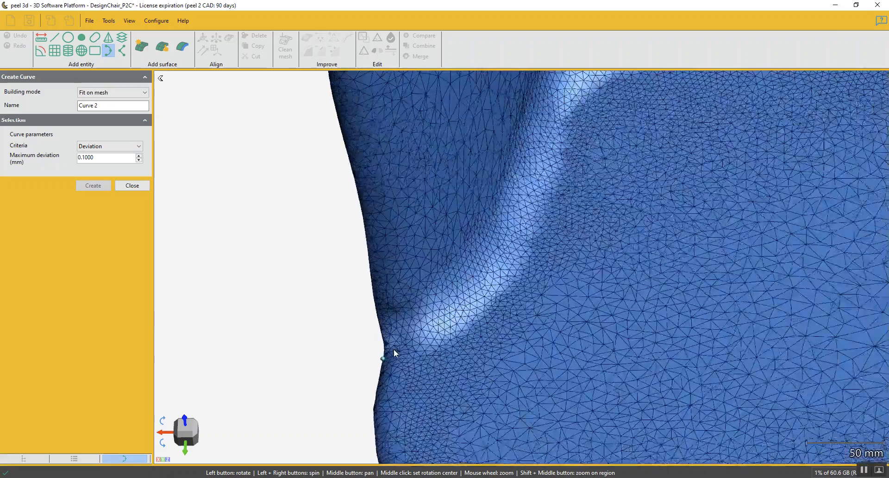
scroll(379, 344, up, 3)
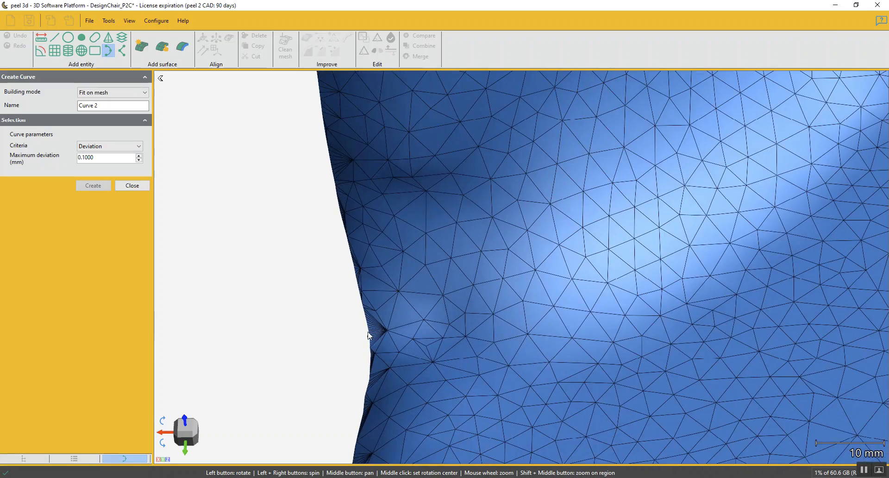
scroll(370, 331, down, 8)
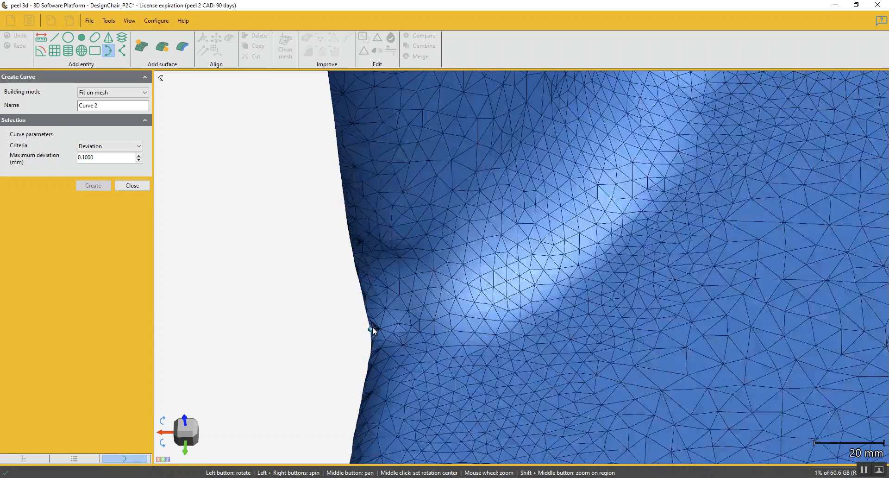
click(379, 325)
click(419, 313)
click(462, 277)
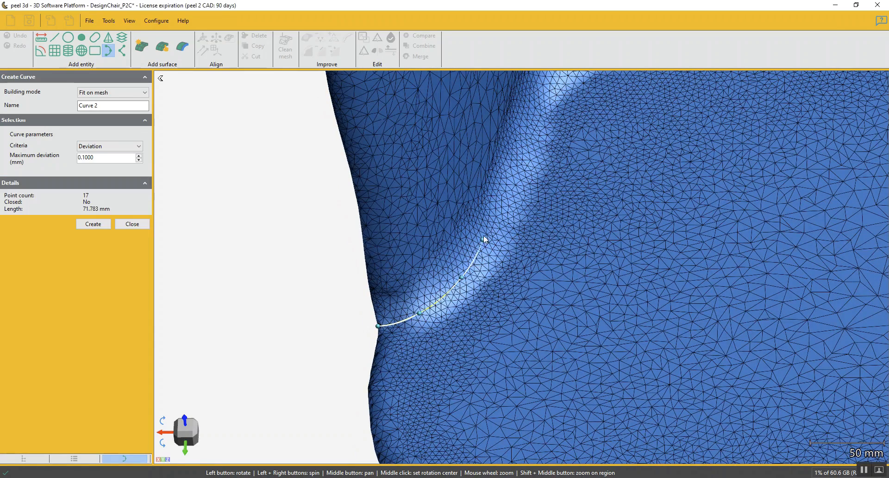
click(499, 206)
click(527, 118)
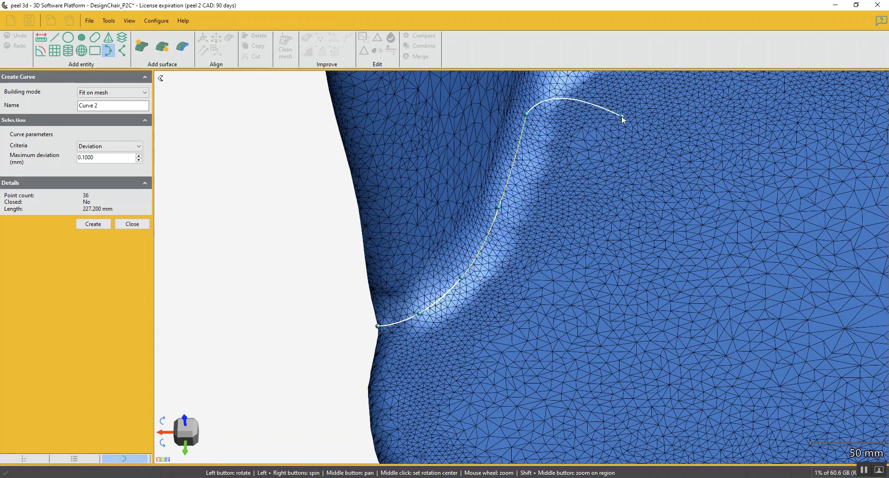
Continue the curve around the left rear corner and along the crease between seat and backrest
middle_drag(621, 119, 564, 231)
click(500, 187)
click(573, 156)
click(671, 143)
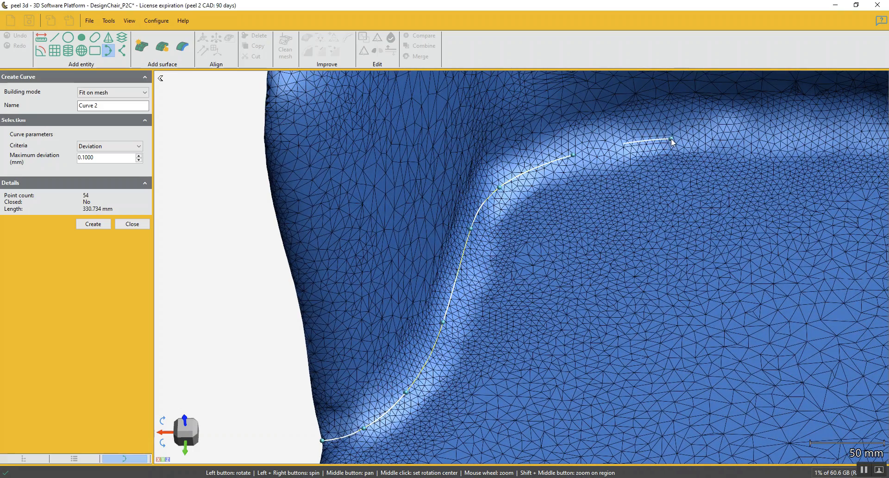
middle_drag(827, 134, 573, 137)
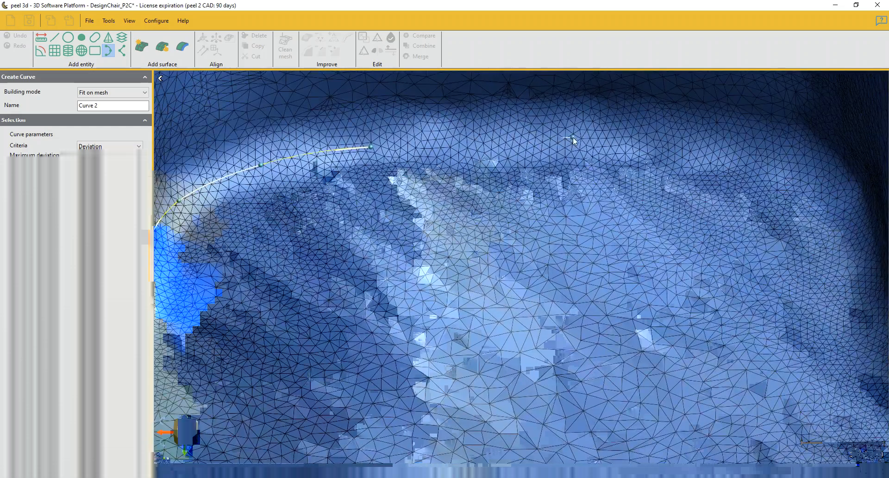
click(693, 143)
click(784, 161)
Extend the curve around the right rear corner and along the right armrest crease to the open mesh edge
middle_drag(813, 173, 593, 126)
click(535, 217)
drag(534, 217, 444, 235)
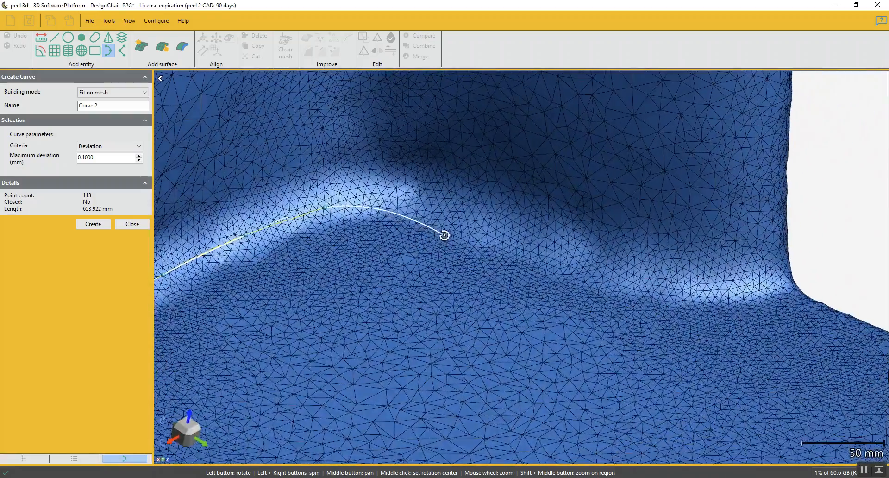
click(394, 192)
click(481, 218)
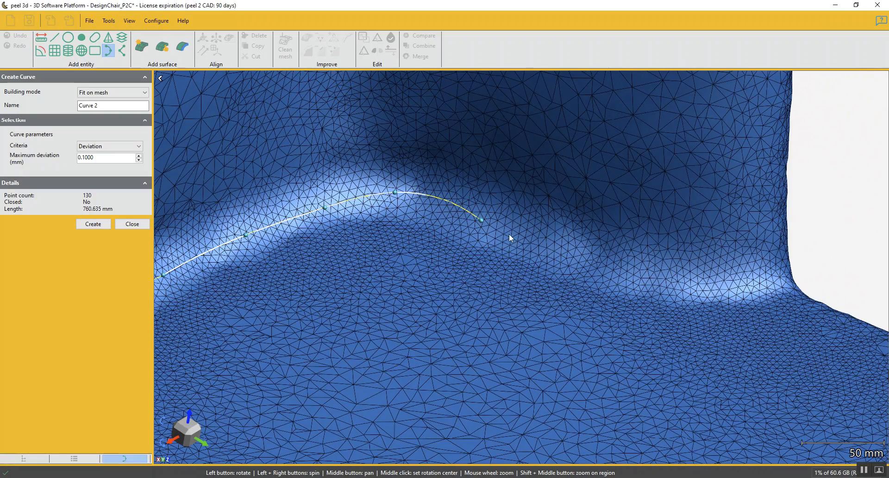
click(566, 250)
click(669, 276)
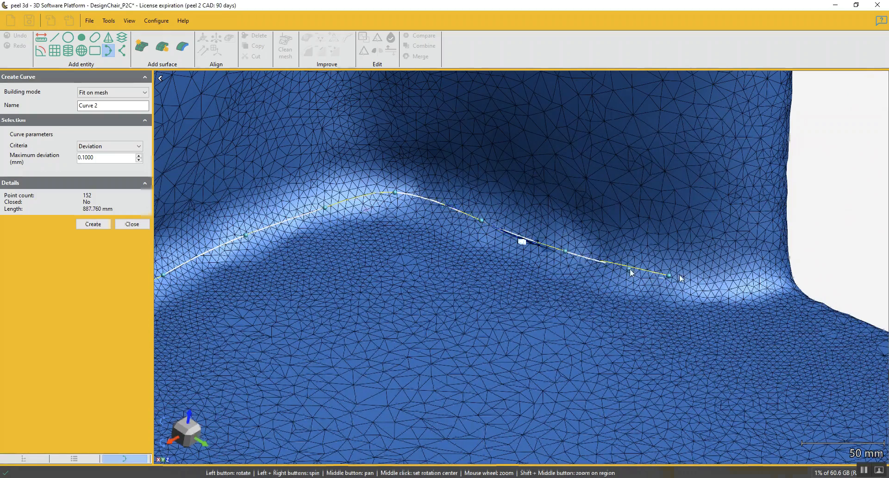
click(740, 274)
drag(786, 280, 762, 274)
click(831, 263)
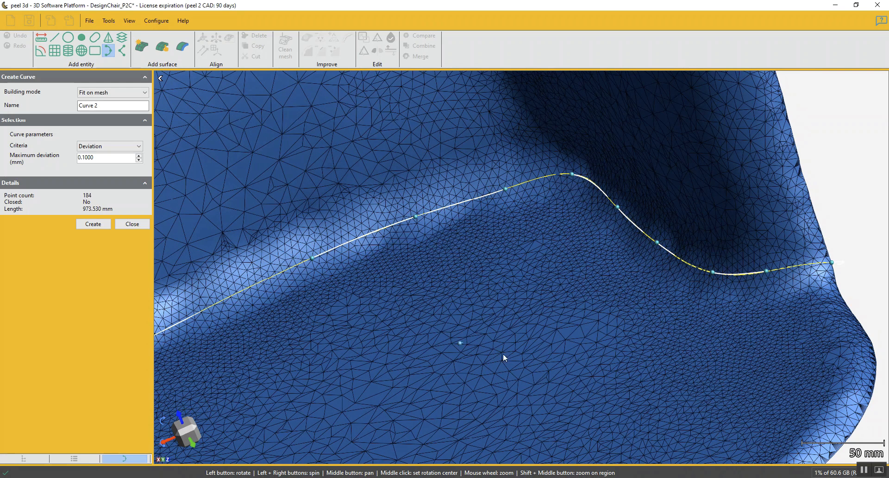
Set the curve's maximum deviation to 1 mm and create the seat crease curve
double_click(98, 157)
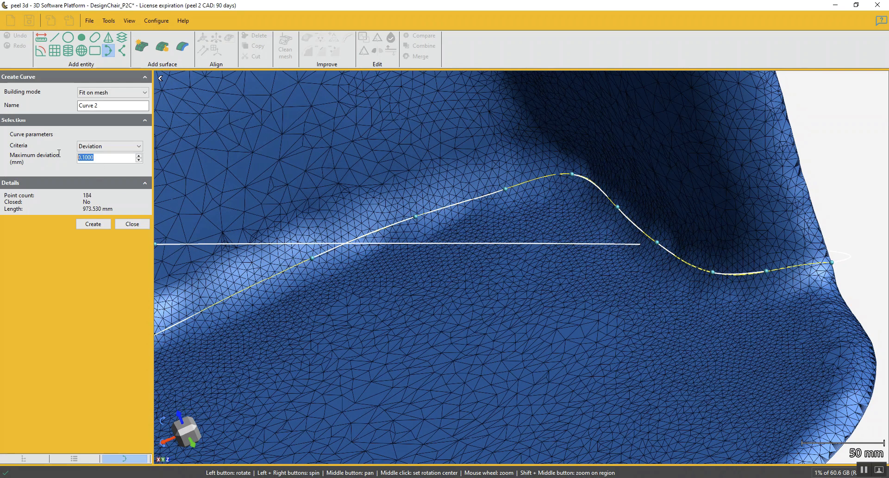
text(.5)
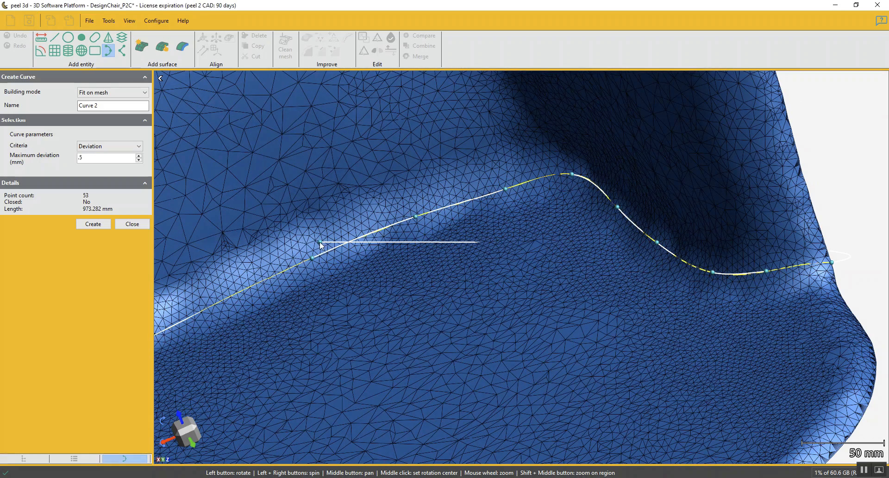
scroll(528, 313, down, 4)
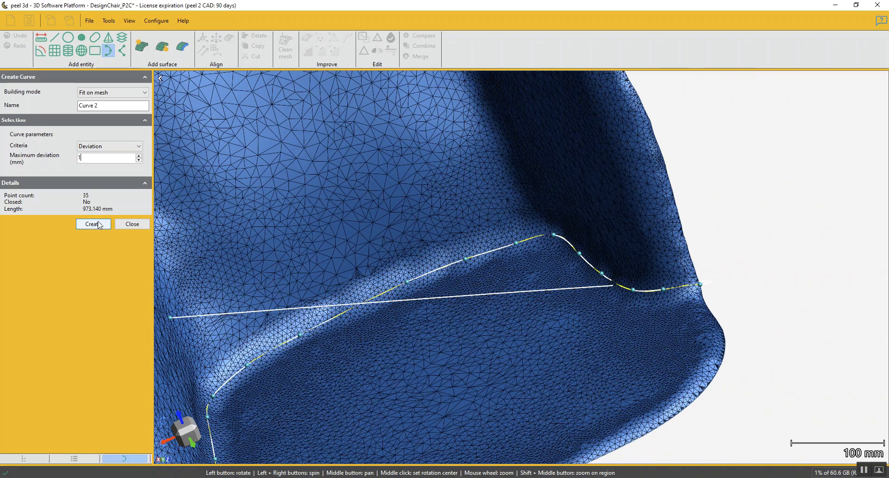
scroll(472, 338, down, 2)
middle_drag(488, 342, 482, 283)
drag(456, 318, 307, 263)
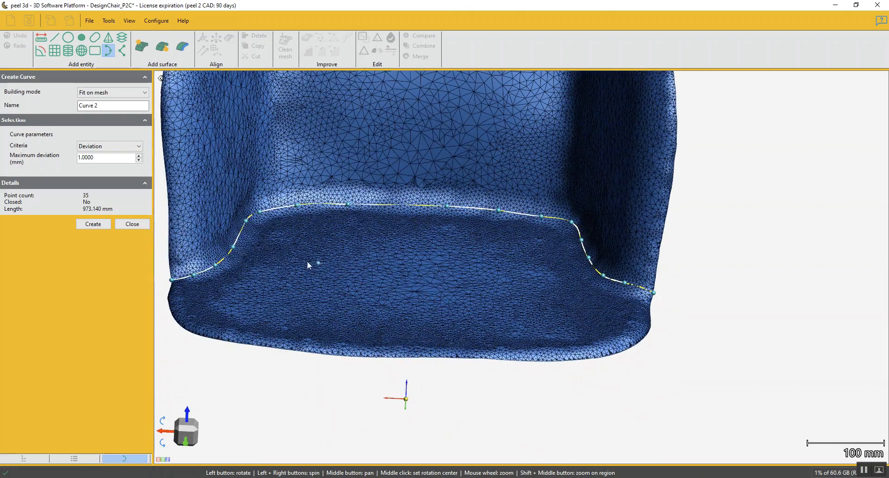
click(93, 224)
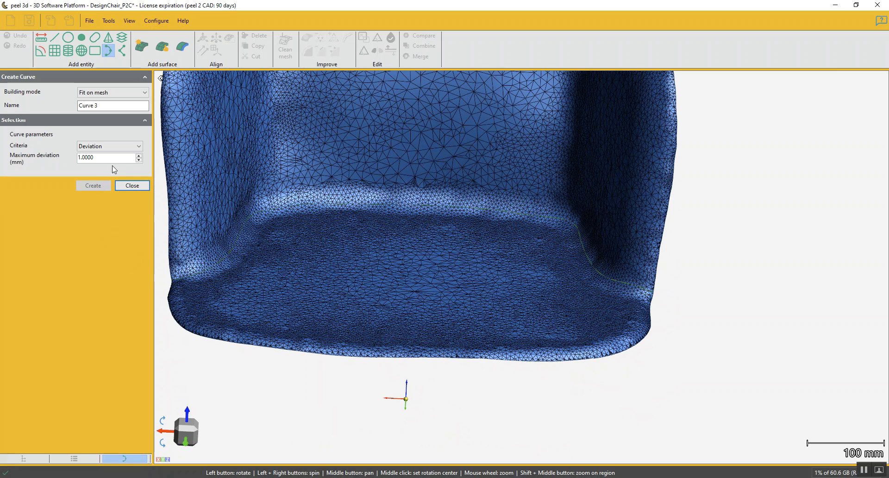
click(133, 185)
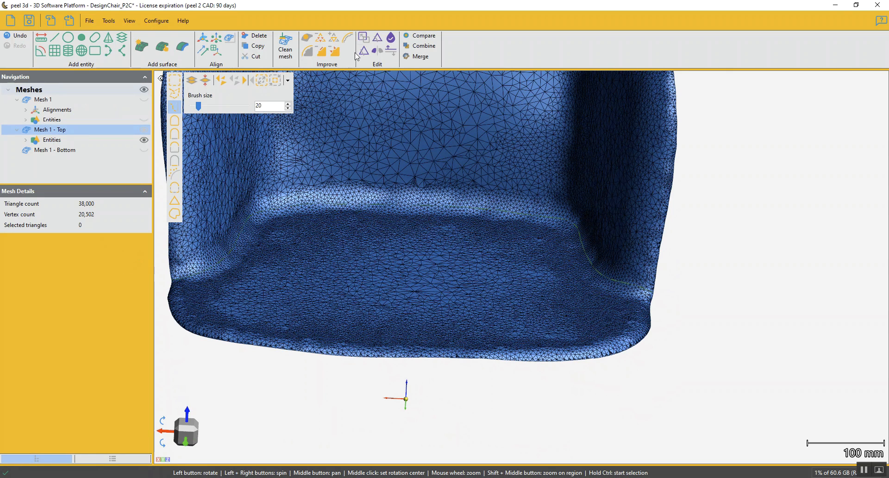
Cut the top mesh by the seat crease curve, Curve 2, keeping both parts
click(378, 39)
click(22, 121)
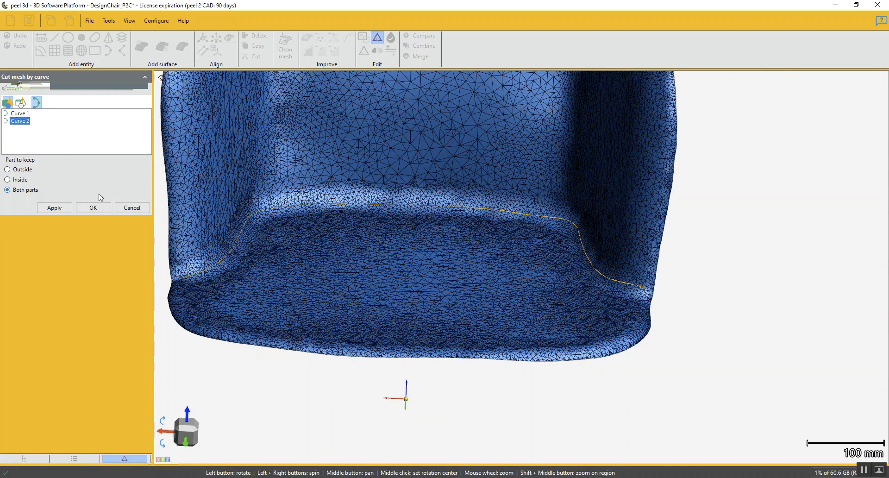
click(66, 211)
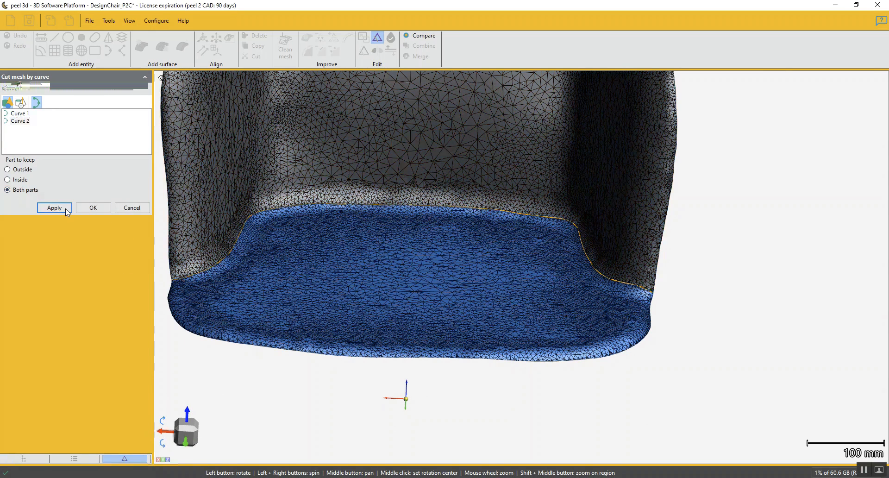
click(94, 208)
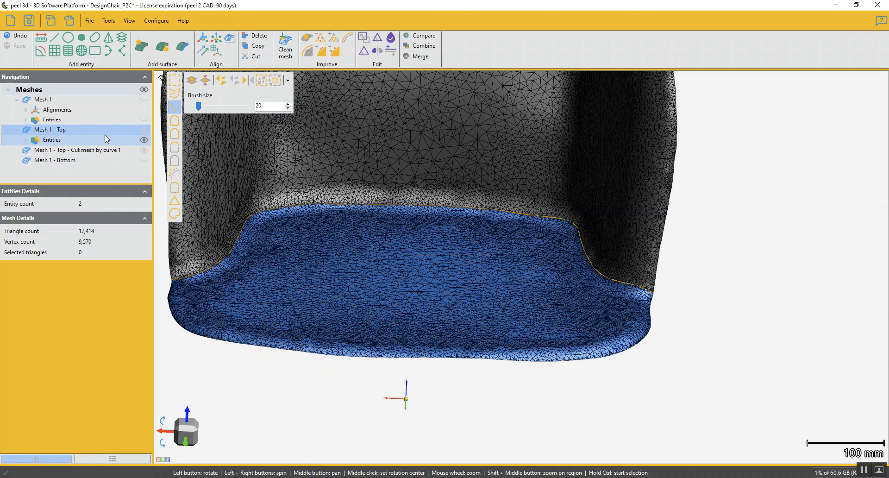
Rename the seat piece "Mesh 1 - Top - seat section", hide it, and make the remaining backrest and armrest mesh active
double_click(73, 130)
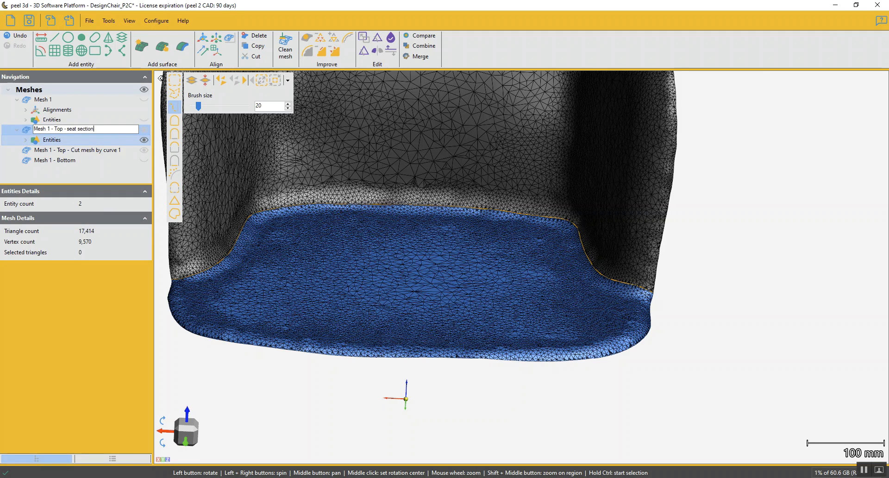
key(Return)
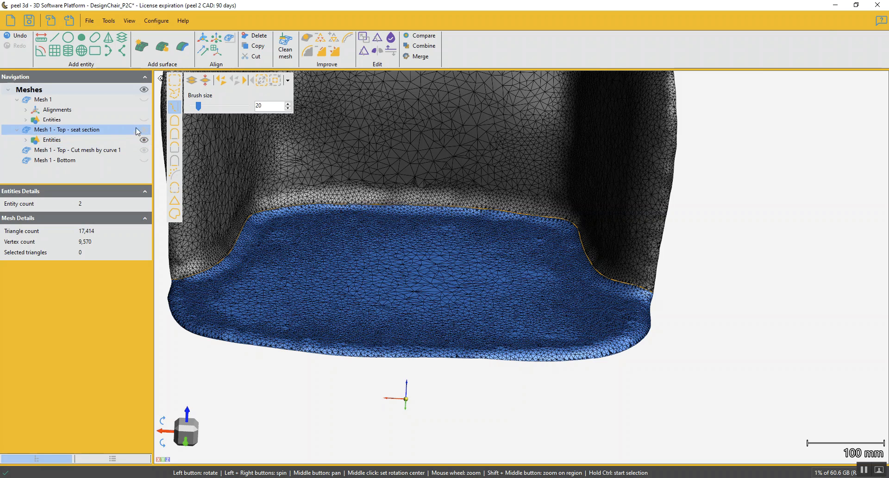
click(144, 129)
click(95, 150)
shift+click(99, 160)
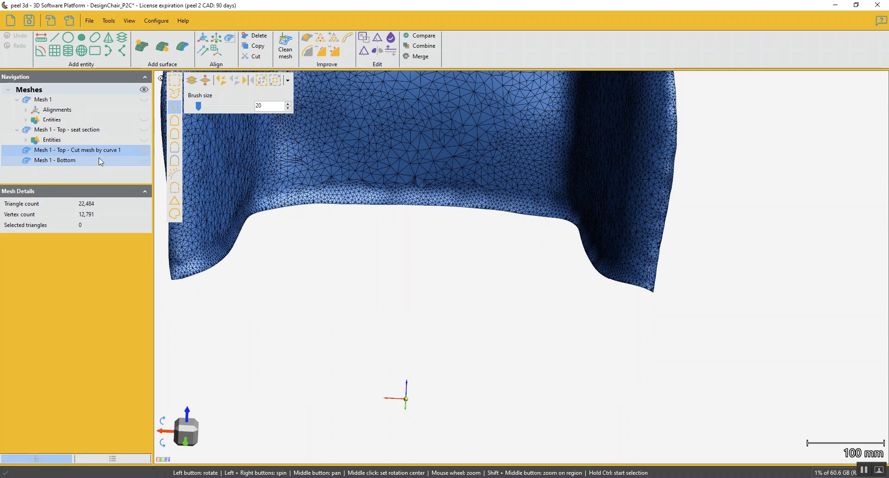
Begin a curve fitted on the backrest mesh, running from the lower cut edge up the crease beside the left armrest
scroll(496, 160, down, 4)
middle_drag(456, 158, 459, 256)
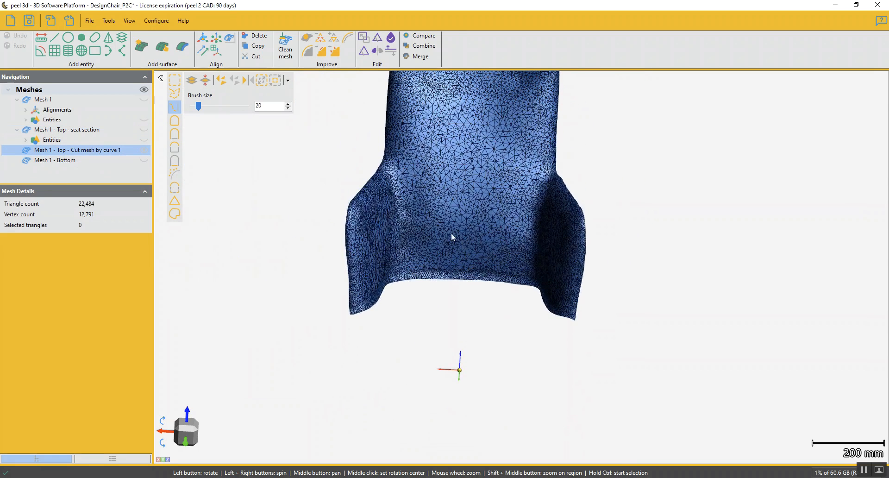
drag(452, 205, 375, 272)
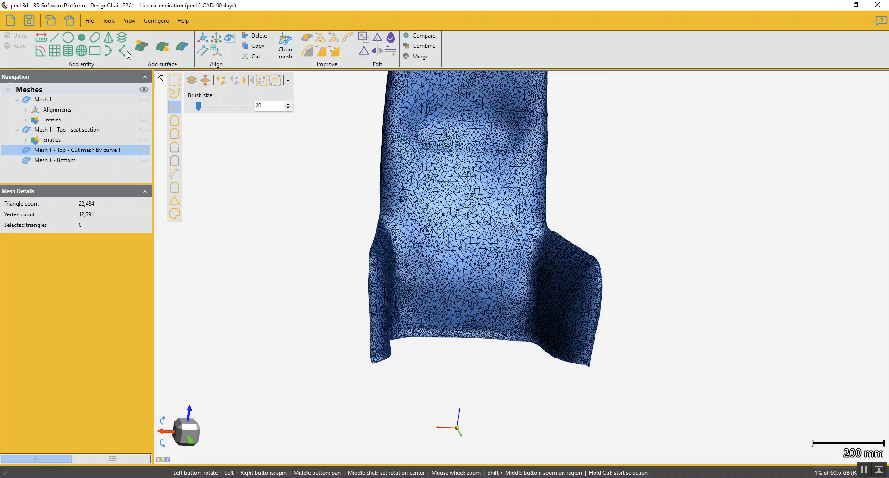
click(108, 50)
mouse_move(439, 285)
mouse_down()
mouse_move(416, 283)
mouse_move(425, 284)
mouse_up()
scroll(424, 306, up, 8)
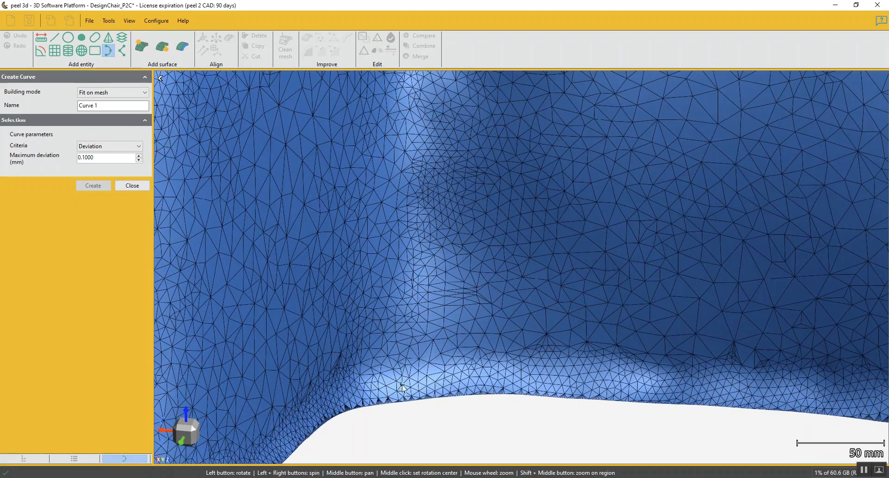
click(411, 400)
scroll(415, 286, down, 5)
mouse_move(415, 264)
mouse_down()
mouse_move(426, 264)
mouse_move(416, 261)
mouse_up()
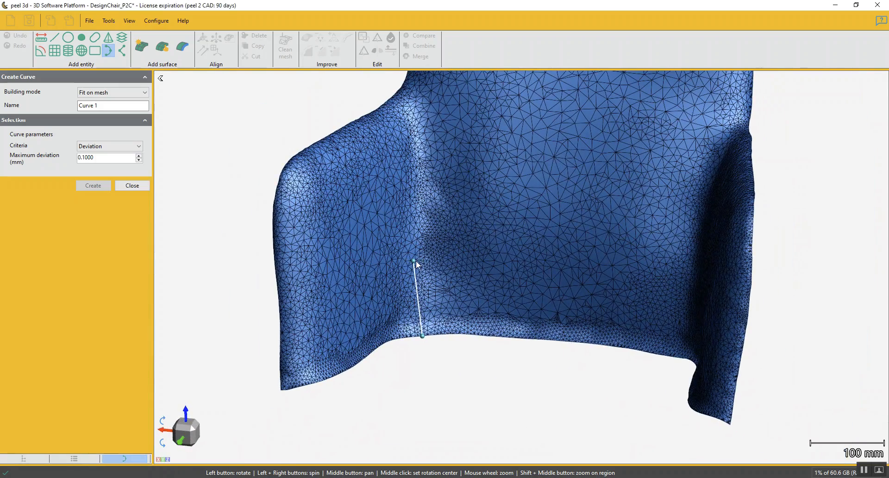
click(421, 254)
click(421, 205)
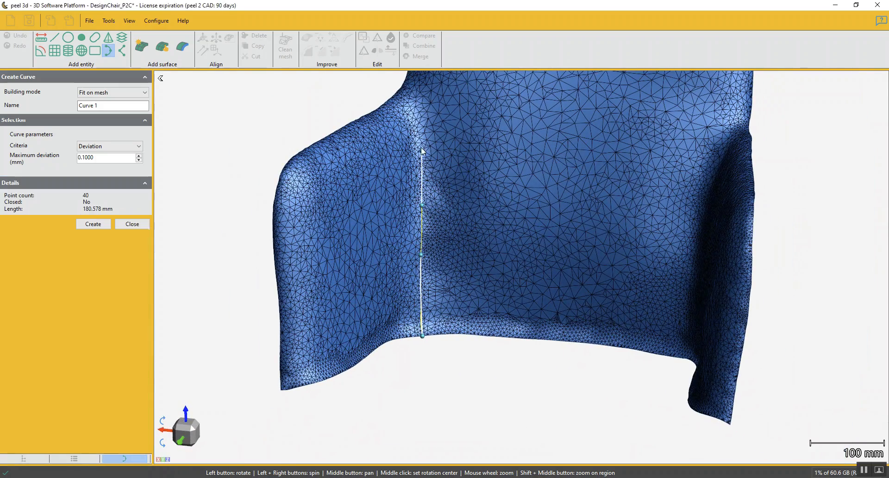
Extend the curve up the left armrest crease and bend it over to the open edge above the armrest
click(420, 134)
drag(449, 131, 413, 180)
scroll(387, 179, up, 3)
scroll(385, 177, up, 2)
click(376, 181)
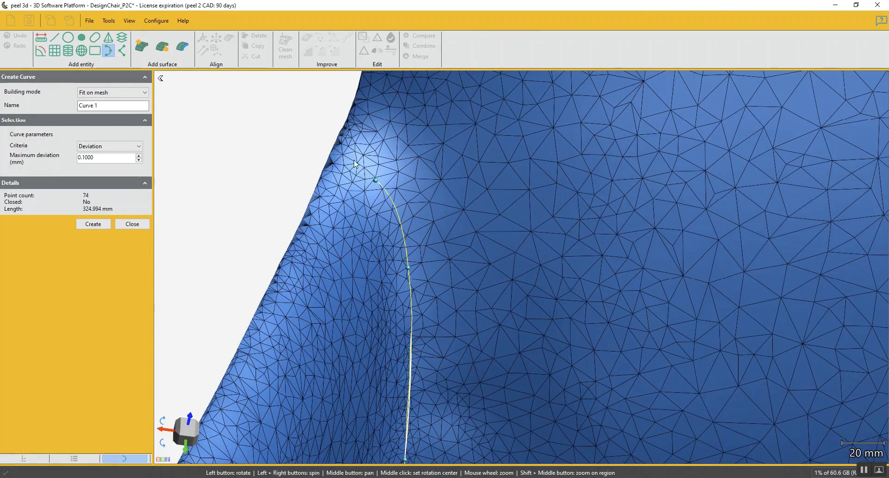
click(333, 151)
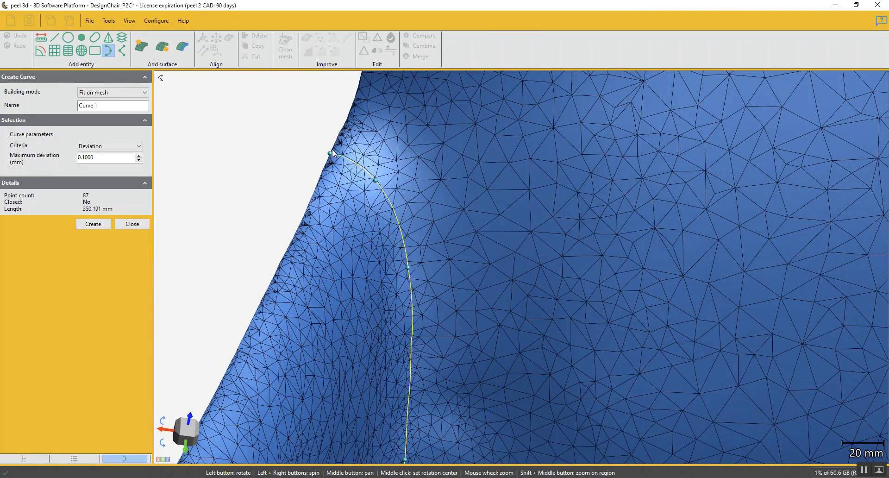
Set the curve's maximum deviation to 1 mm and create the left armrest crease curve
drag(102, 158, 54, 162)
text(1)
click(98, 224)
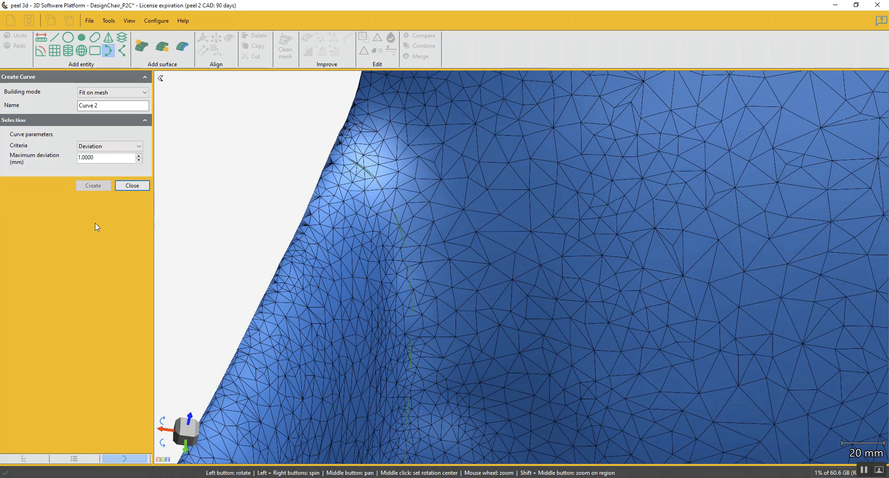
click(131, 185)
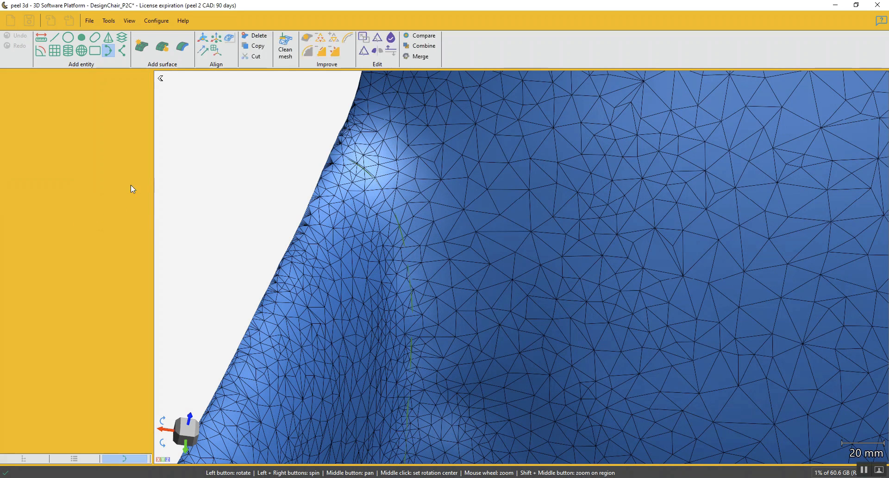
Try to cut the mesh by Curve 1 along the left armrest crease, keeping both parts
click(377, 37)
click(28, 116)
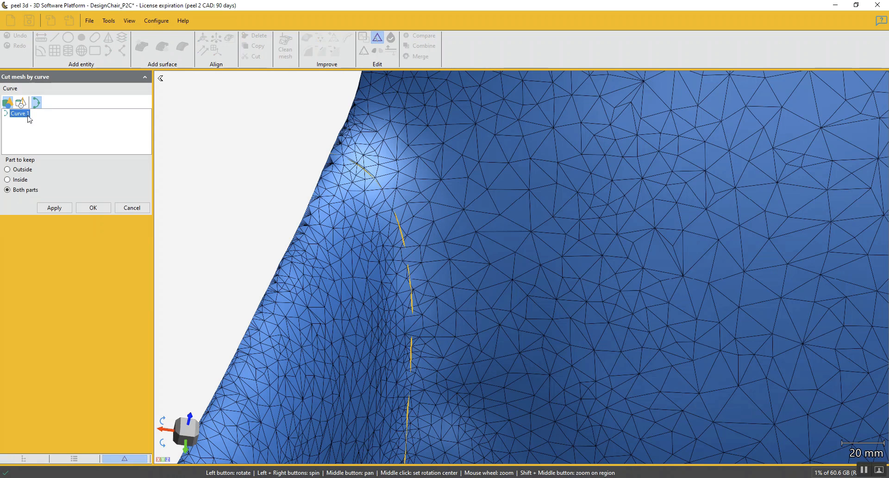
click(59, 208)
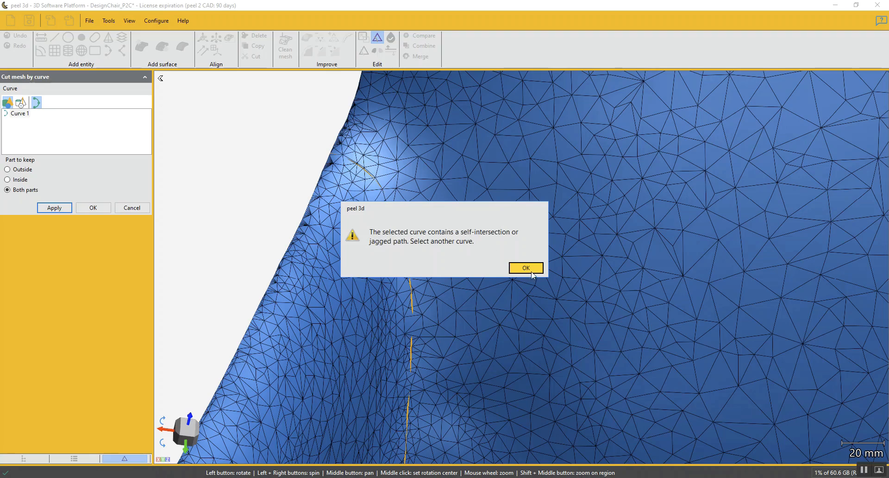
click(526, 268)
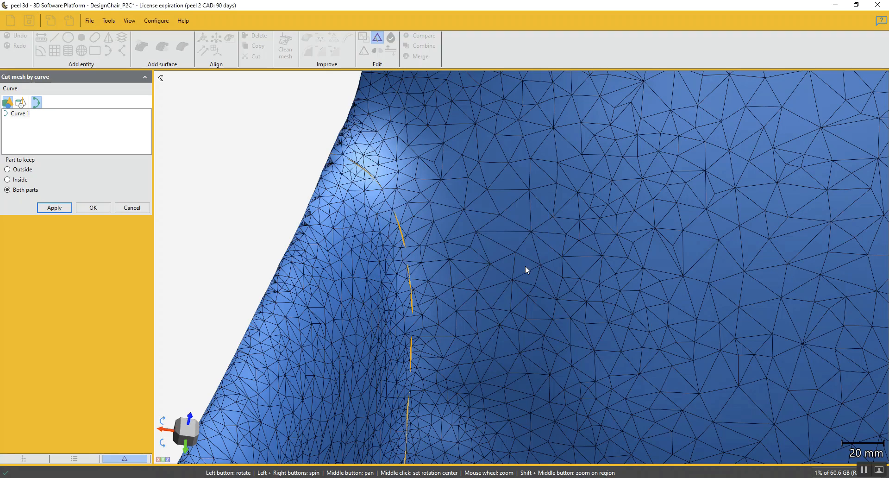
Check the curve's upper end at the mesh edge, retry the cut by curve, and leave the command
scroll(325, 148, up, 3)
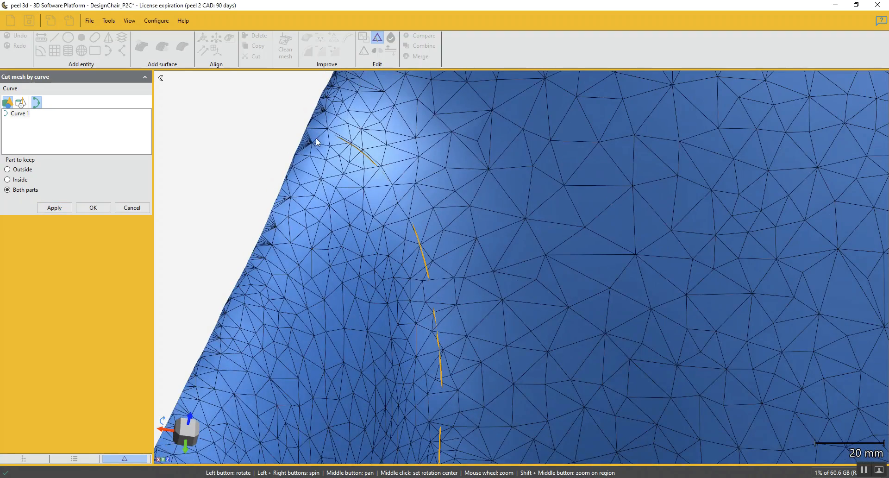
middle_click(316, 138)
scroll(502, 261, up, 5)
scroll(533, 251, down, 3)
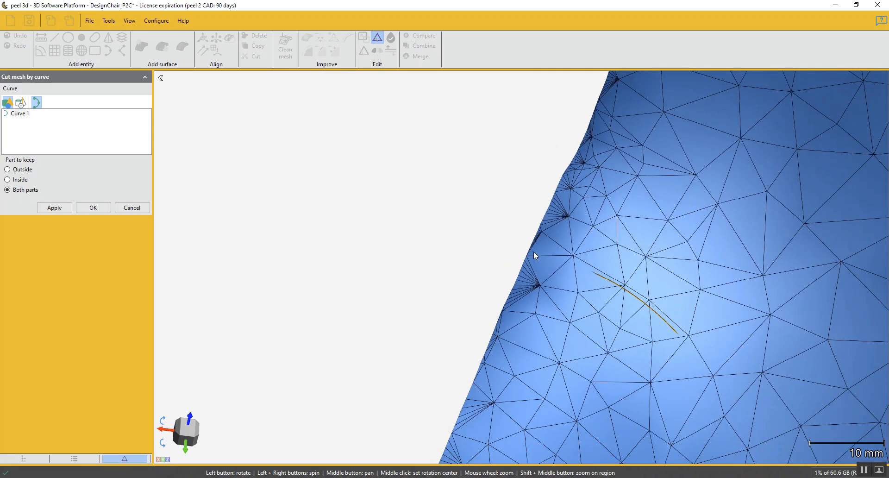
click(103, 209)
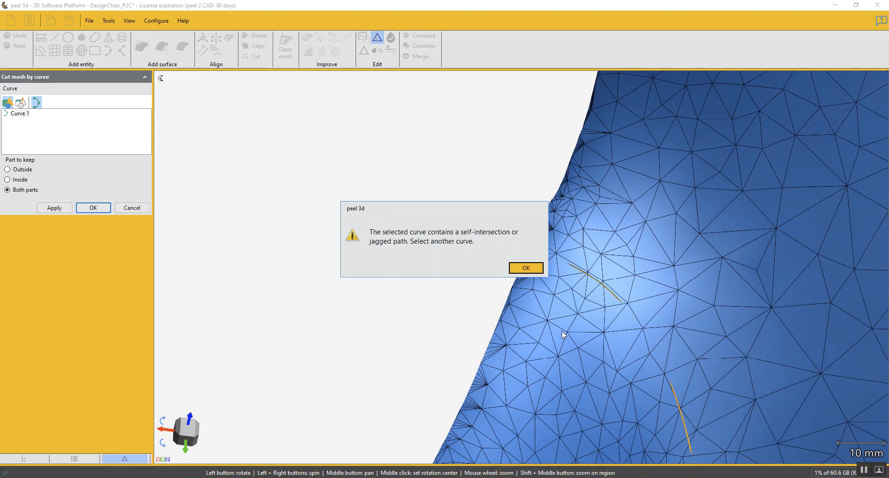
click(526, 266)
click(141, 208)
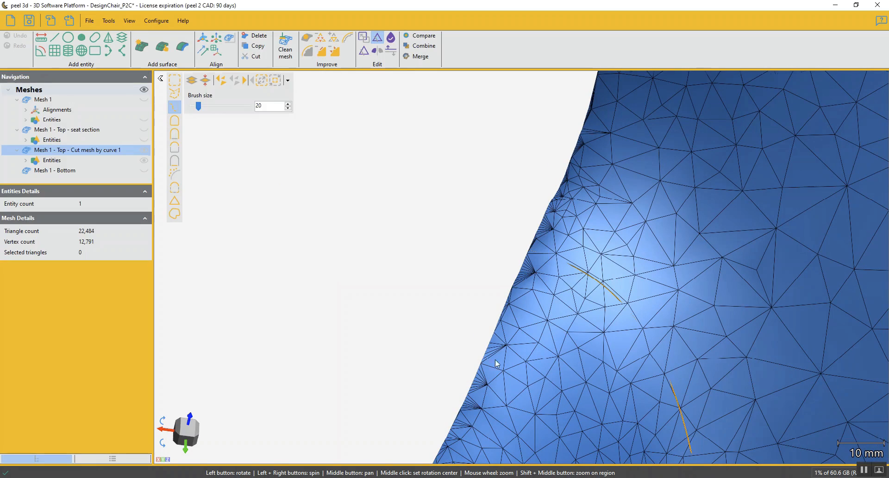
Examine the armrest crease curve along its length and where it meets the lower mesh edge
scroll(496, 361, down, 3)
middle_drag(622, 375, 593, 204)
scroll(586, 238, down, 4)
middle_drag(608, 317, 570, 194)
drag(575, 426, 582, 351)
middle_drag(543, 449, 557, 267)
scroll(560, 292, up, 7)
drag(588, 278, 611, 265)
scroll(568, 239, down, 3)
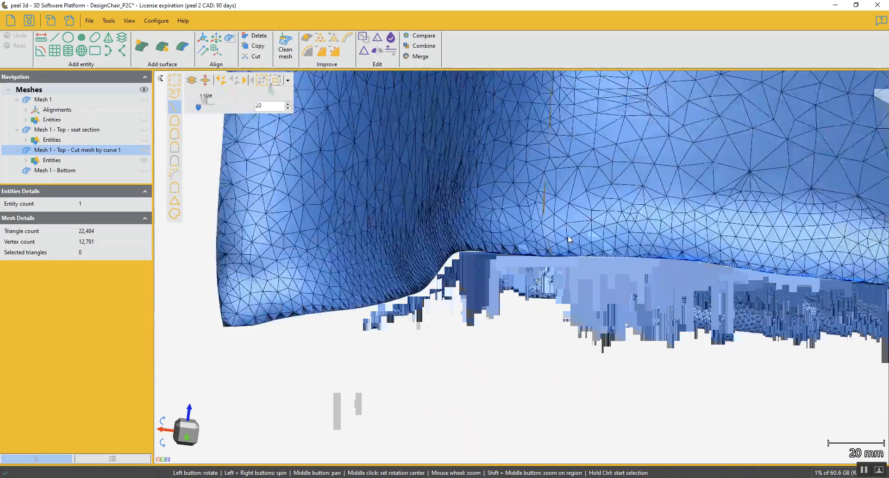
scroll(568, 240, down, 5)
mouse_move(573, 219)
middle_down()
mouse_move(564, 284)
mouse_move(578, 296)
mouse_move(562, 268)
middle_up()
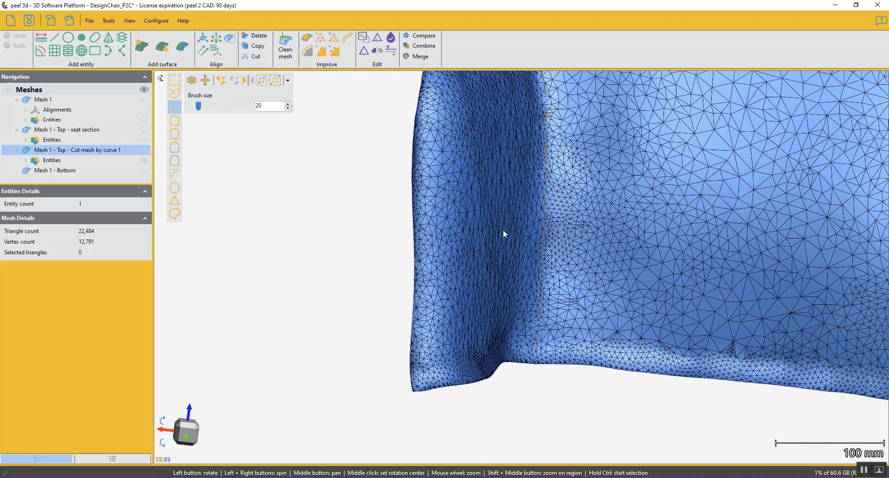
Delete Curve 1 from the entities of the backrest and armrest mesh
click(25, 160)
right_click(60, 170)
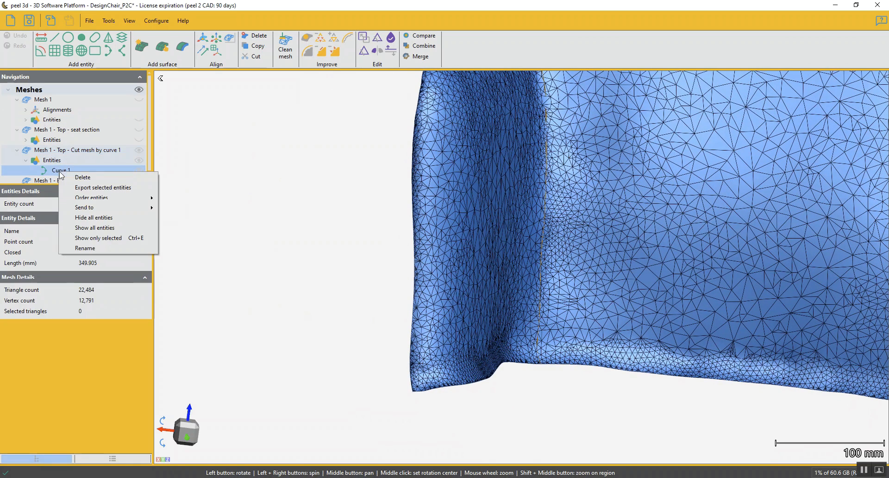
click(88, 178)
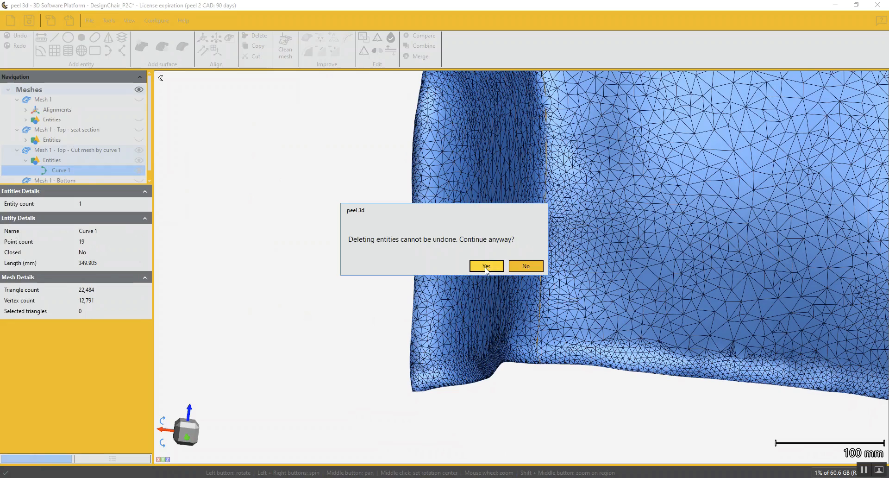
click(487, 266)
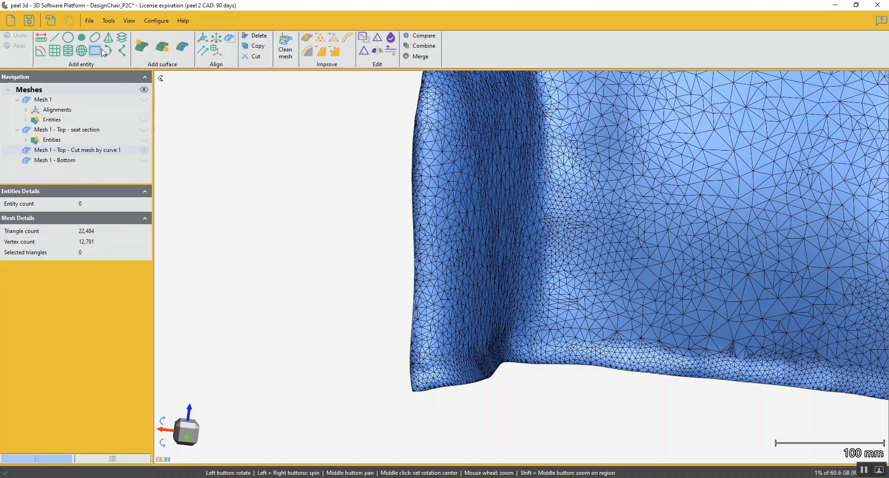
Begin a new curve fitted on the mesh, placing points from the lower cut edge up the left armrest crease
scroll(580, 268, down, 3)
drag(618, 206, 608, 209)
drag(601, 297, 591, 303)
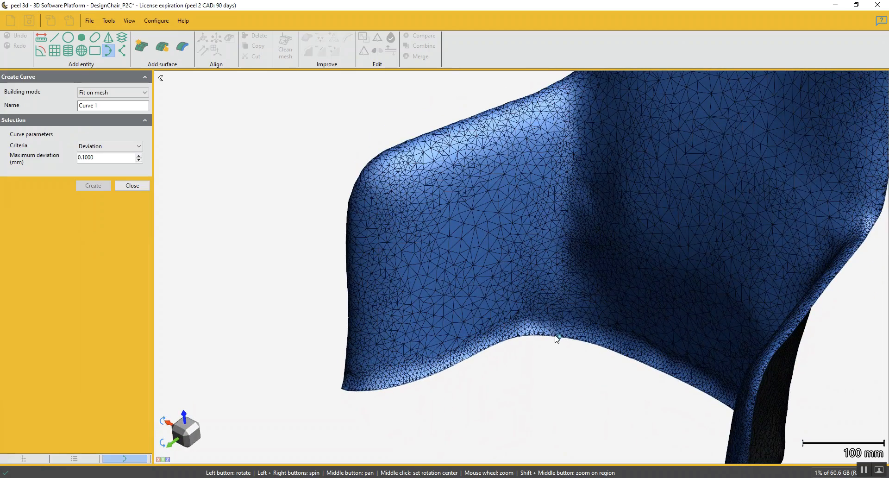
click(564, 264)
click(573, 191)
click(578, 131)
Extend the new curve up past the top of the left armrest and end it on the open mesh edge
middle_drag(629, 95, 604, 242)
drag(603, 242, 612, 242)
click(611, 244)
scroll(560, 234, up, 5)
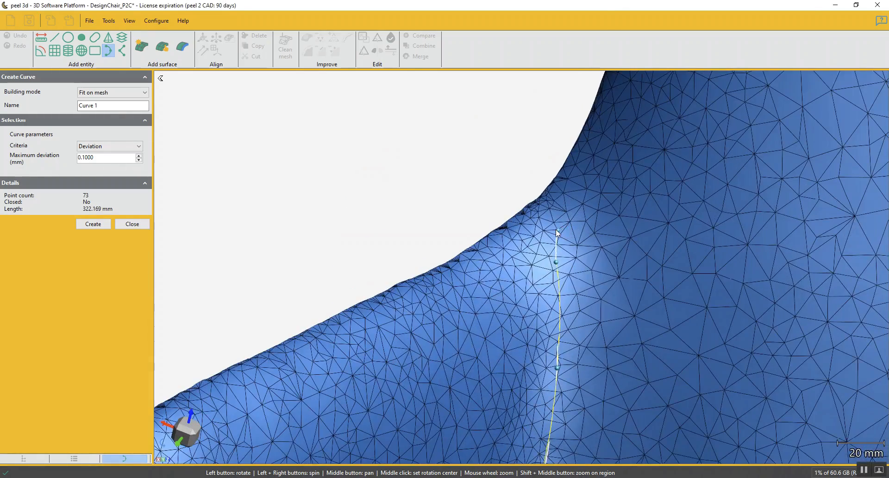
scroll(556, 231, up, 3)
click(525, 214)
click(496, 184)
Set the maximum deviation to 0.5 mm and create the new armrest crease curve
drag(106, 159, 10, 160)
text(.5)
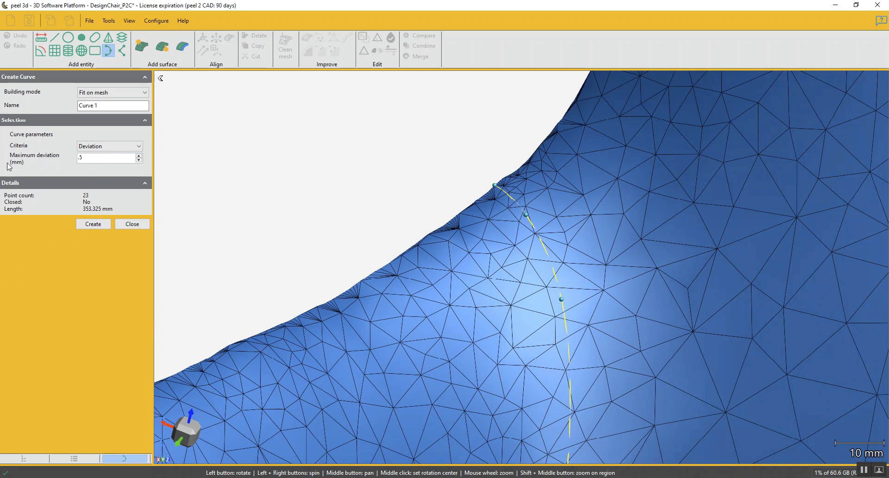
click(91, 225)
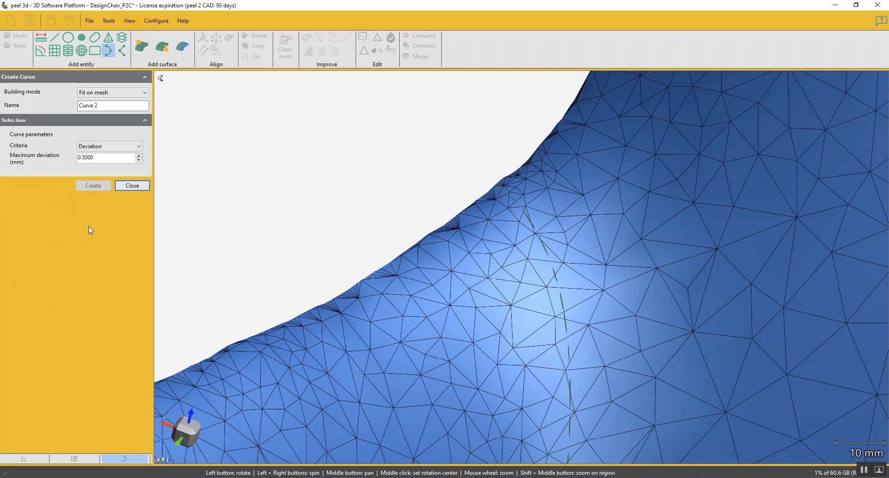
click(132, 183)
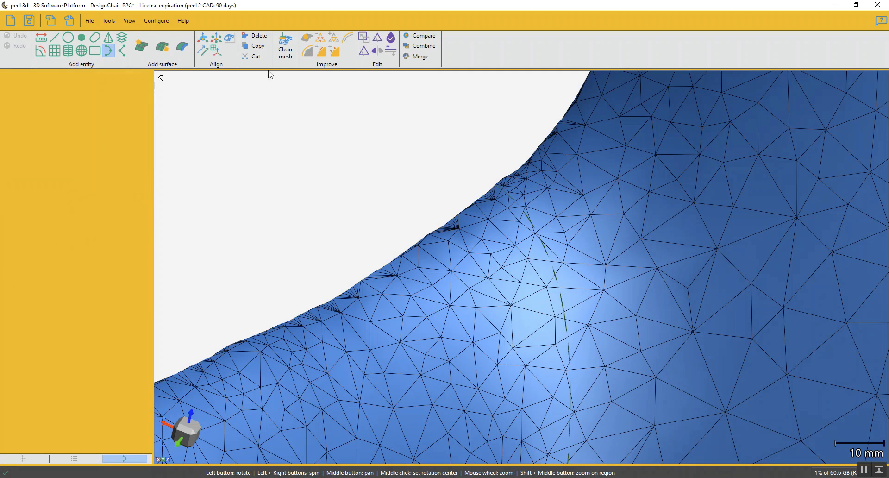
Cut the mesh by the new Curve 1 along the left armrest crease, keeping both parts
click(377, 38)
click(21, 115)
click(57, 208)
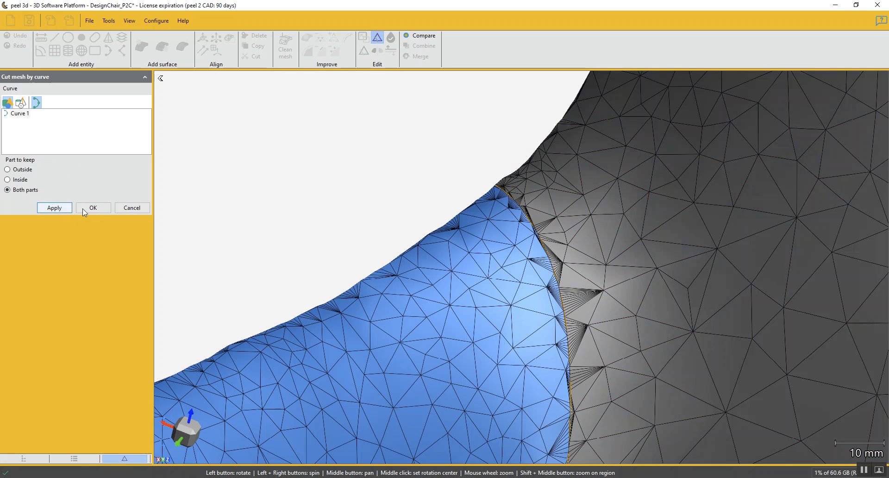
click(84, 208)
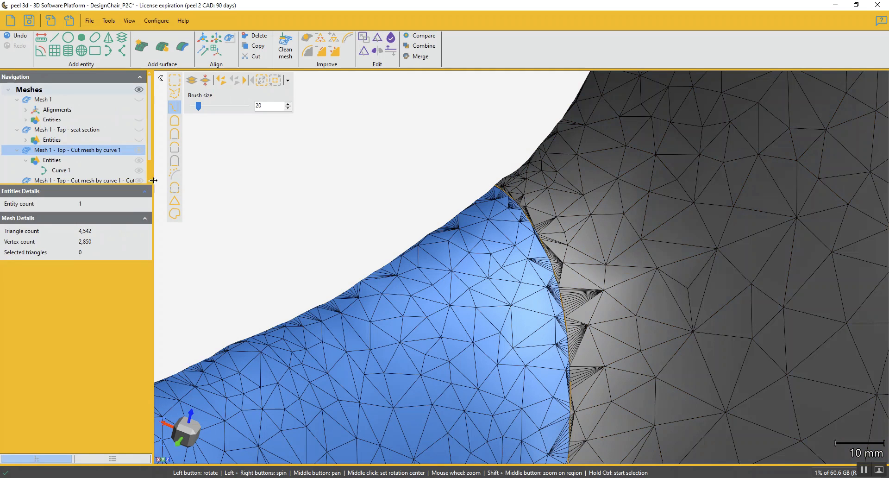
Rename the newly cut armrest mesh as "Mesh 1 - Top - Right arm section"
scroll(104, 158, down, 2)
double_click(85, 132)
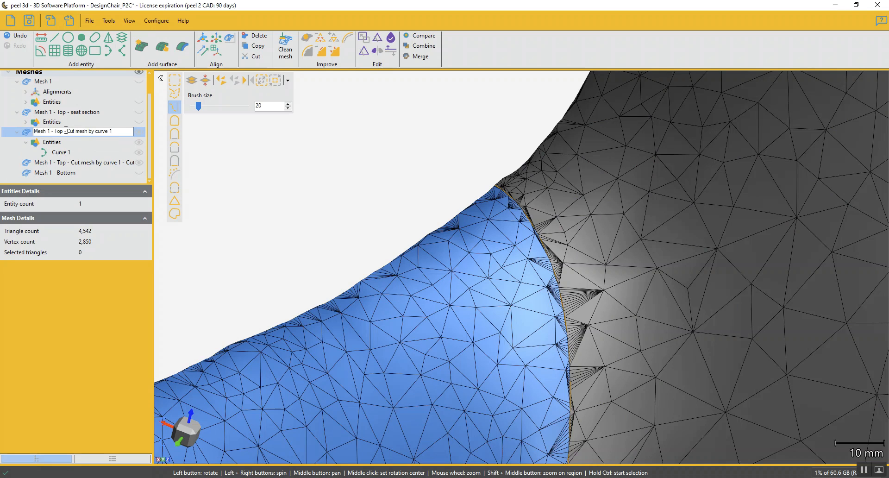
drag(68, 131, 157, 141)
text(Right arm section)
key(Return)
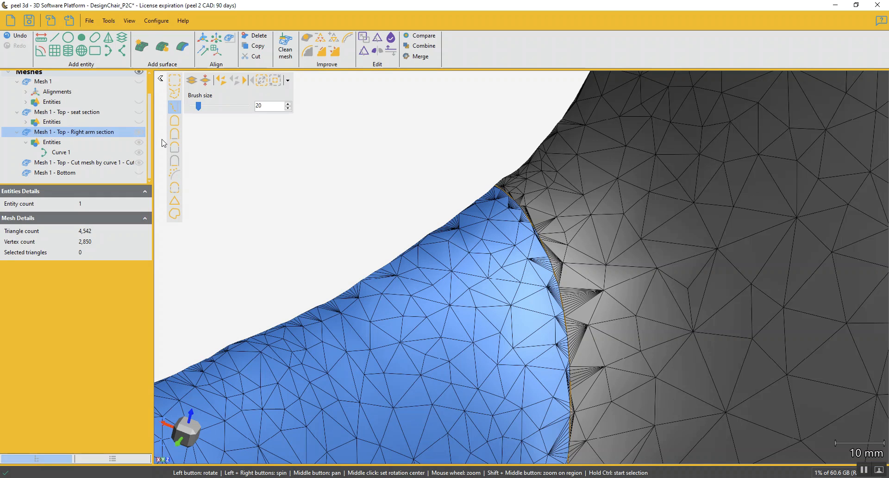
Hide the right arm section and select the remaining cut mesh containing the backrest and the other armrest
click(139, 132)
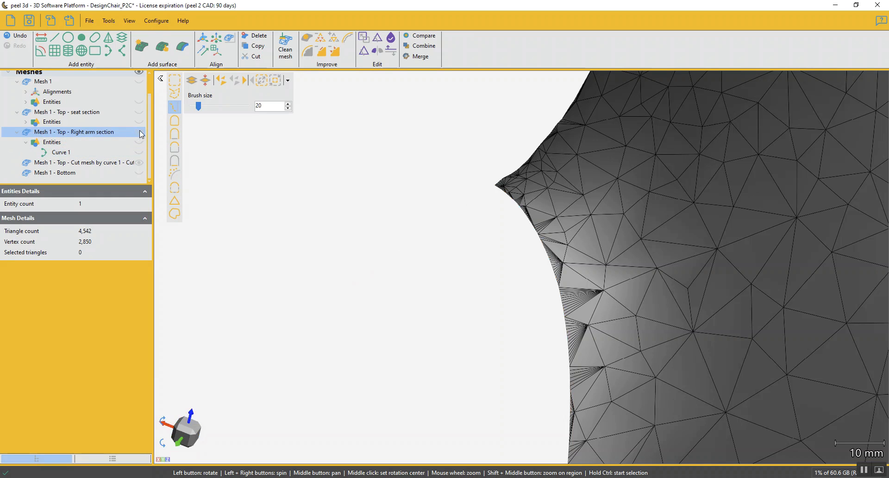
click(82, 164)
scroll(413, 172, down, 10)
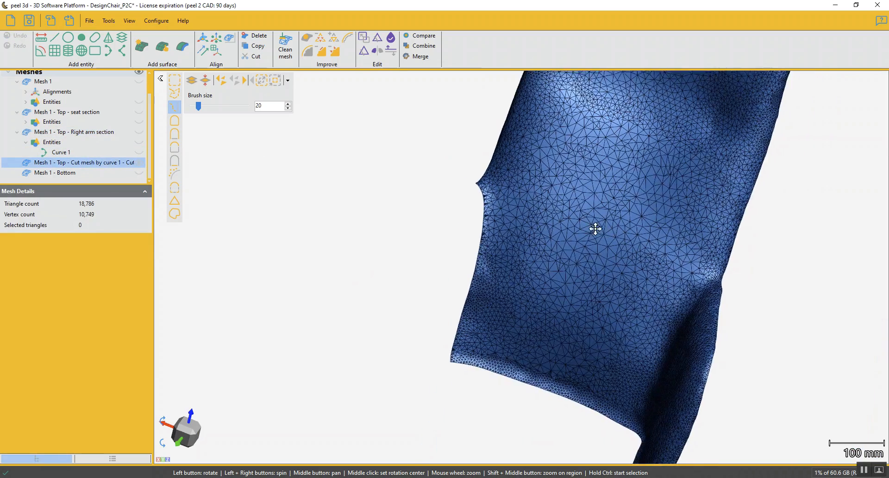
drag(595, 229, 368, 312)
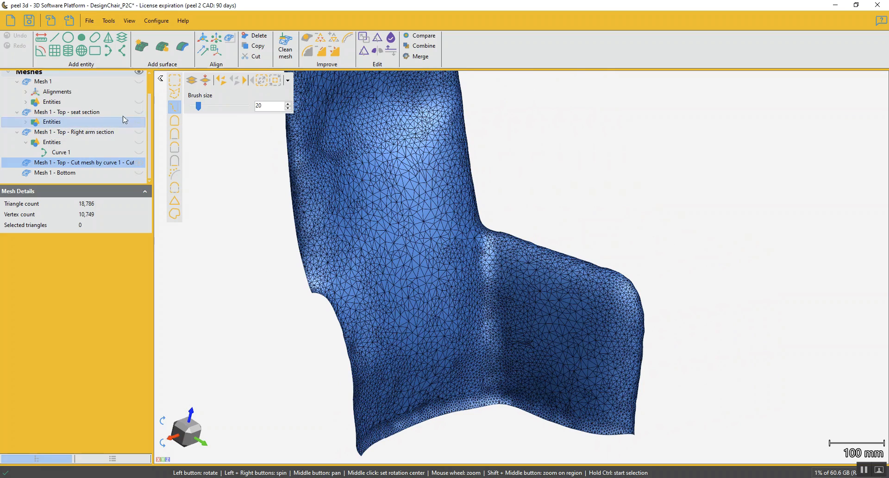
Begin a new curve fitted on the mesh, placing points from the lower cut edge up the remaining armrest's crease
click(110, 48)
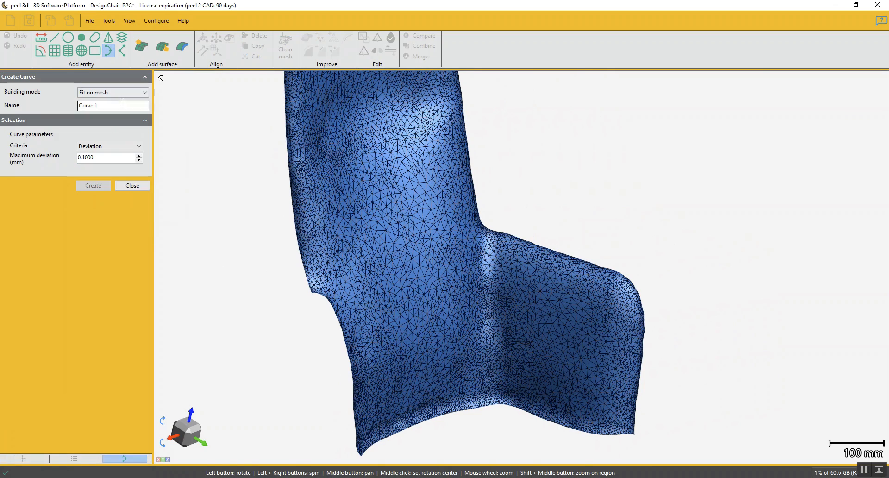
scroll(498, 341, up, 5)
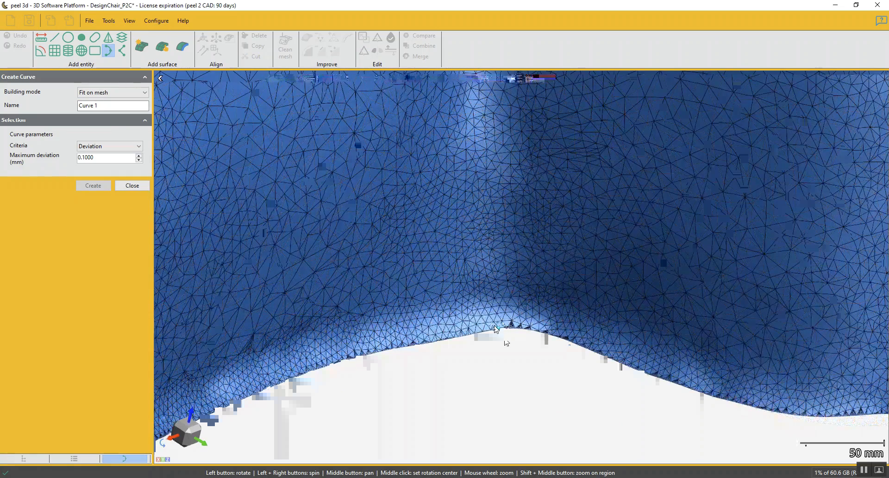
drag(714, 276, 665, 264)
scroll(638, 276, down, 5)
middle_drag(541, 255, 587, 239)
click(190, 437)
middle_drag(493, 365, 505, 256)
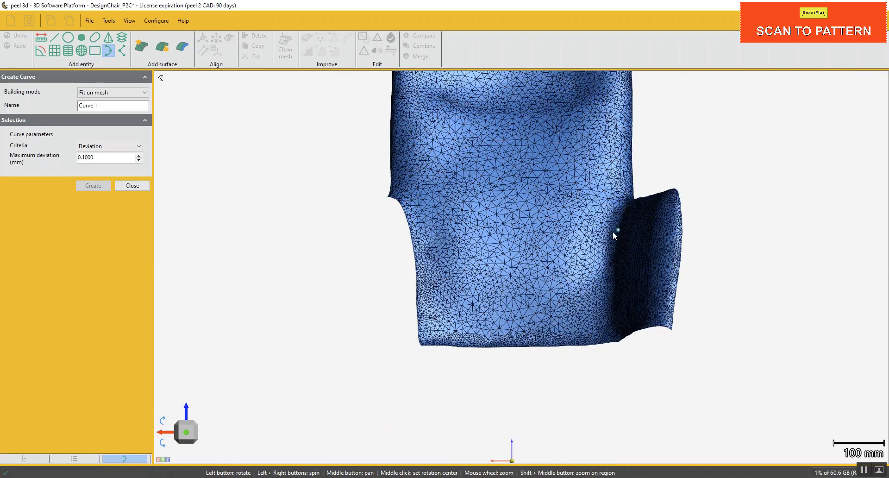
drag(574, 243, 594, 330)
scroll(586, 341, up, 3)
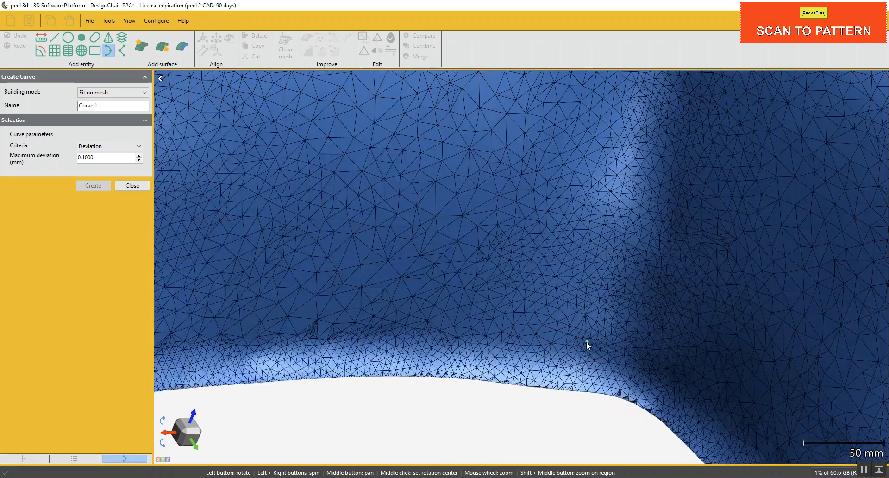
click(584, 393)
scroll(602, 333, down, 5)
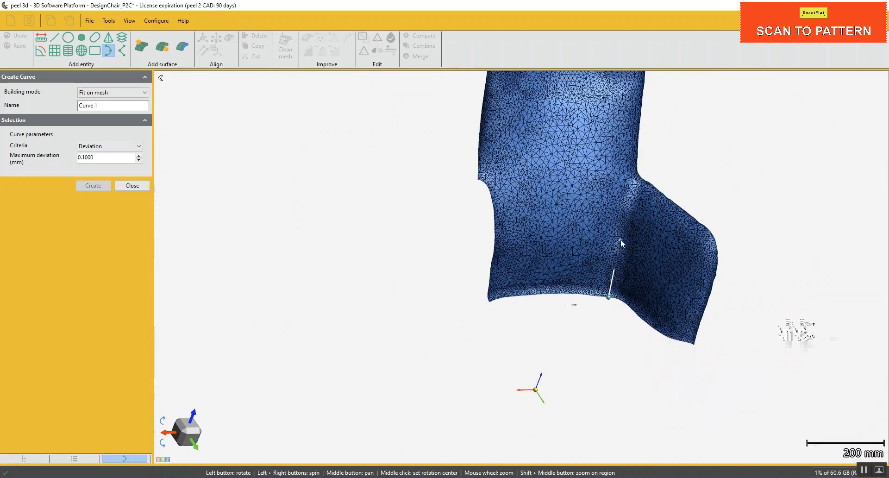
click(621, 238)
click(632, 199)
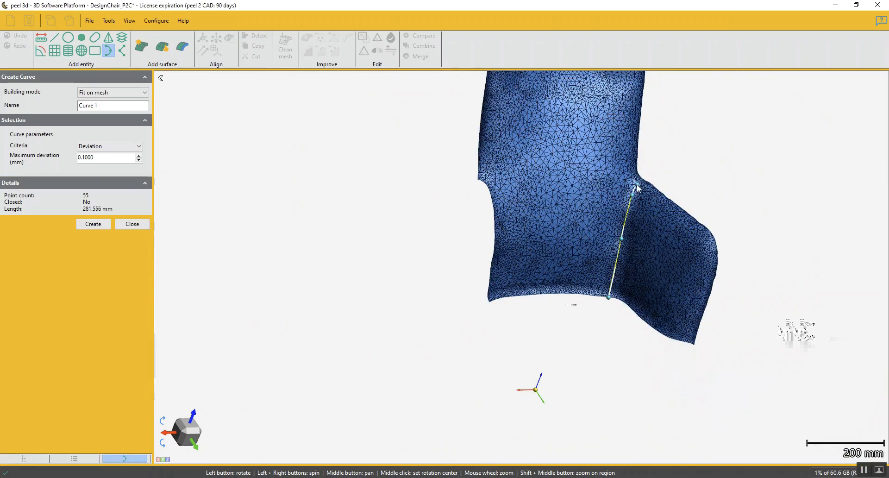
Extend the curve over the top of the armrest crease and end it on the open mesh edge
scroll(637, 185, up, 4)
scroll(588, 274, up, 4)
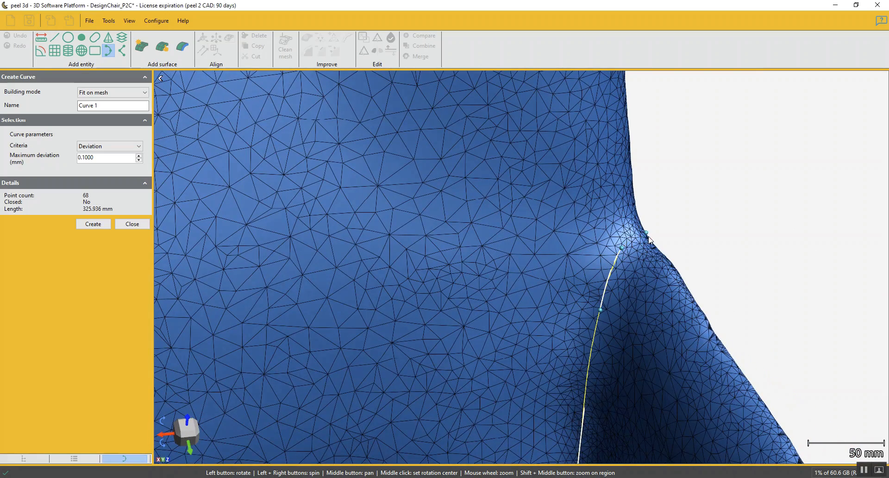
scroll(646, 241, up, 8)
scroll(650, 237, up, 6)
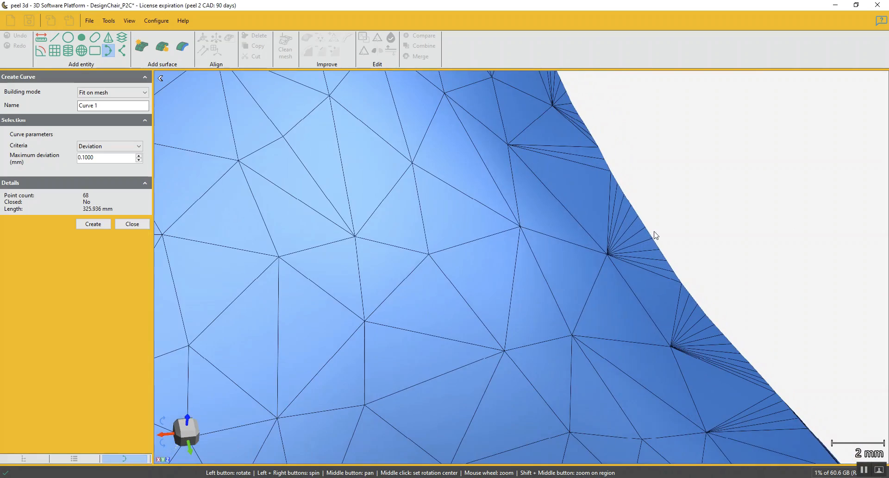
click(647, 228)
scroll(570, 253, down, 14)
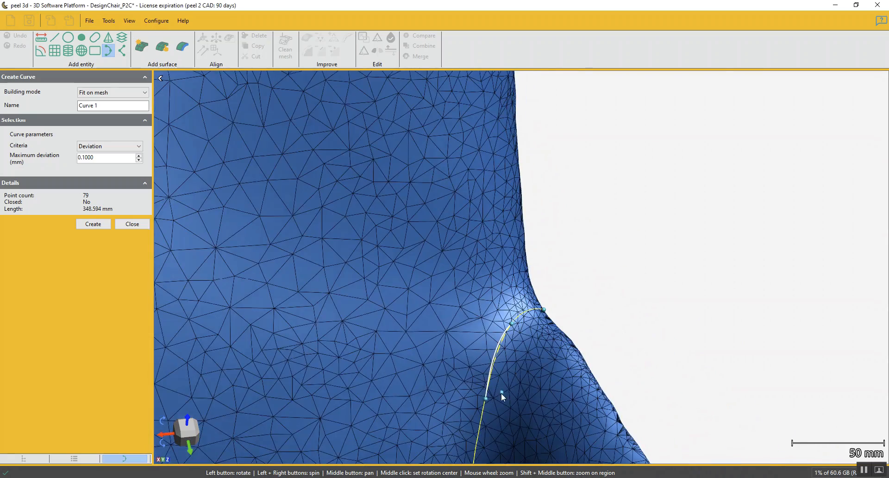
Set the curve's maximum deviation to 0.5 mm, create it and finish curve creation
scroll(555, 258, down, 3)
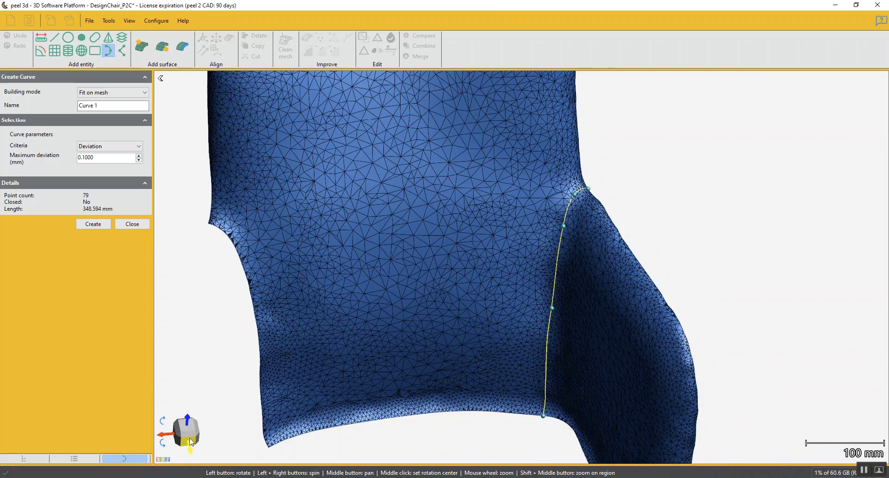
click(190, 439)
middle_drag(529, 372, 539, 262)
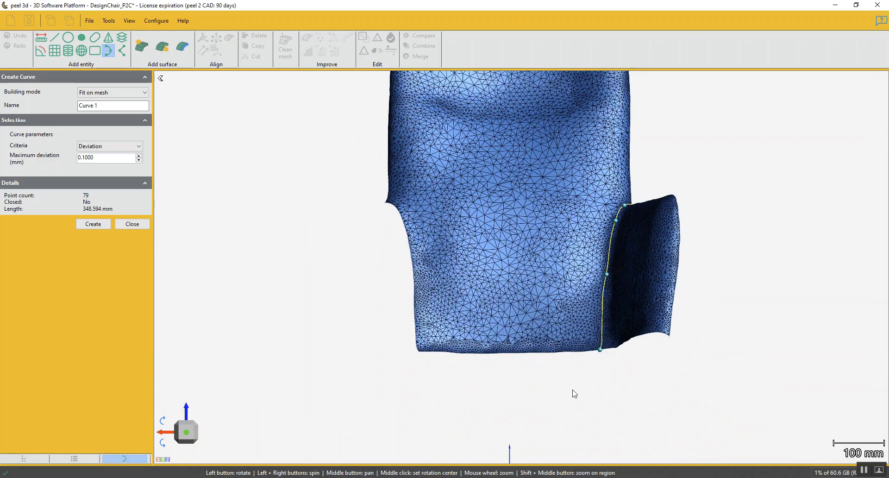
drag(650, 321, 658, 366)
double_click(103, 158)
text(.5)
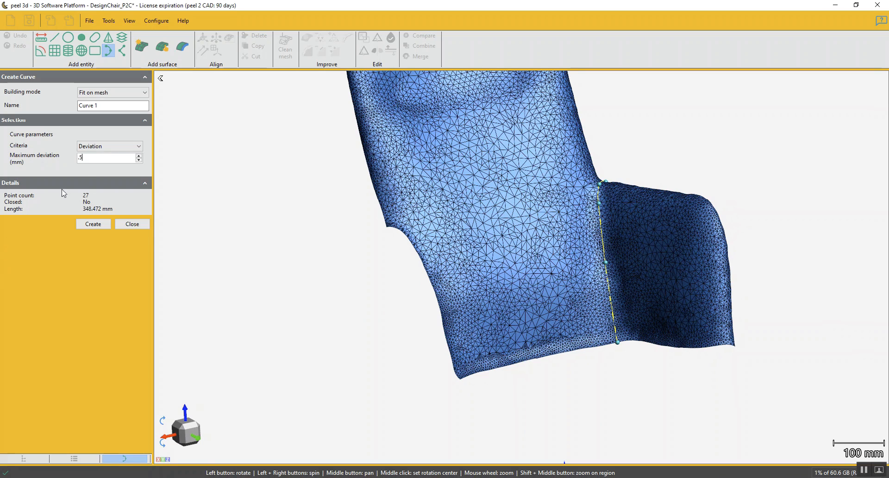
click(93, 224)
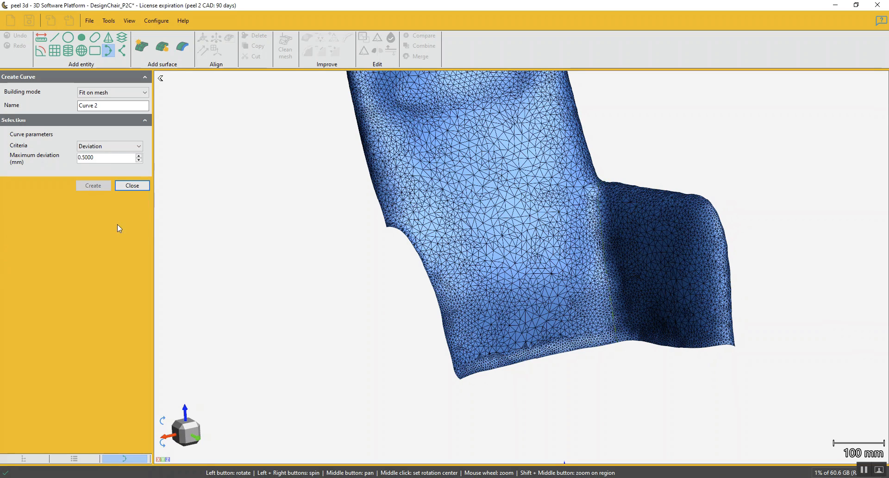
click(132, 224)
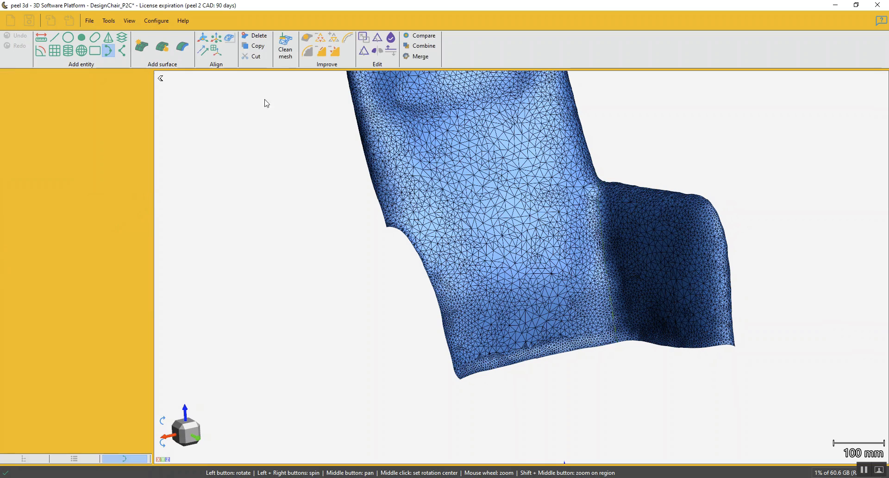
Cut the backrest and armrest mesh by the new Curve 1, keeping both parts
click(377, 37)
click(25, 118)
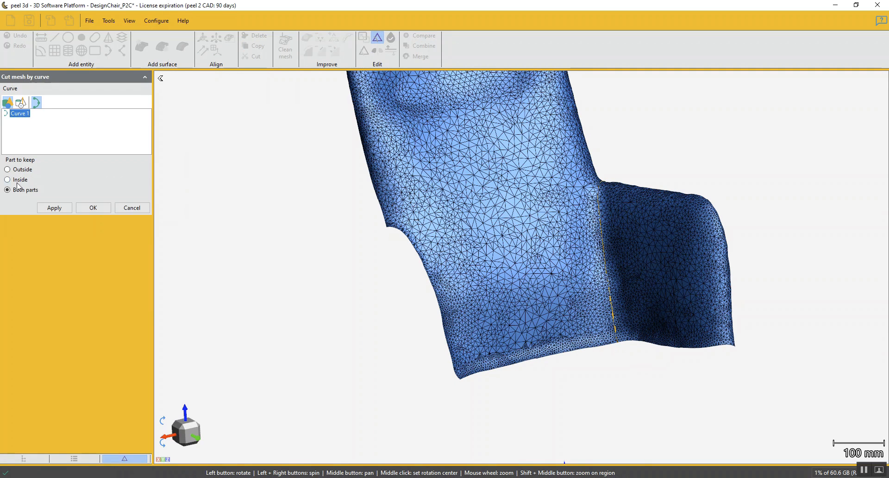
click(61, 210)
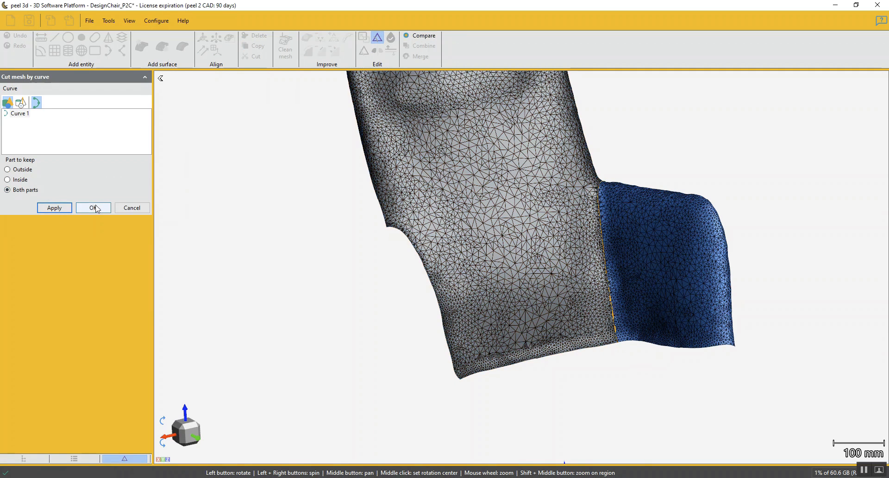
click(101, 209)
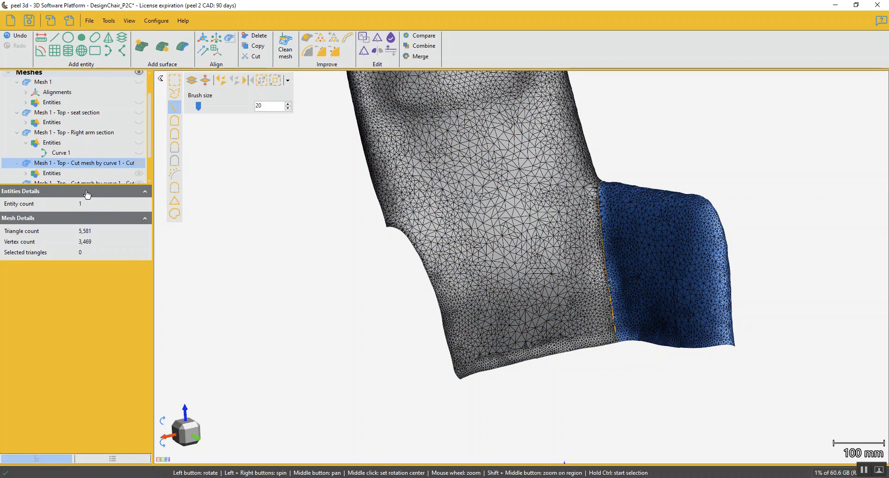
Rename the separated armrest mesh as "Mesh 1 - Top - Left arm section"
click(71, 162)
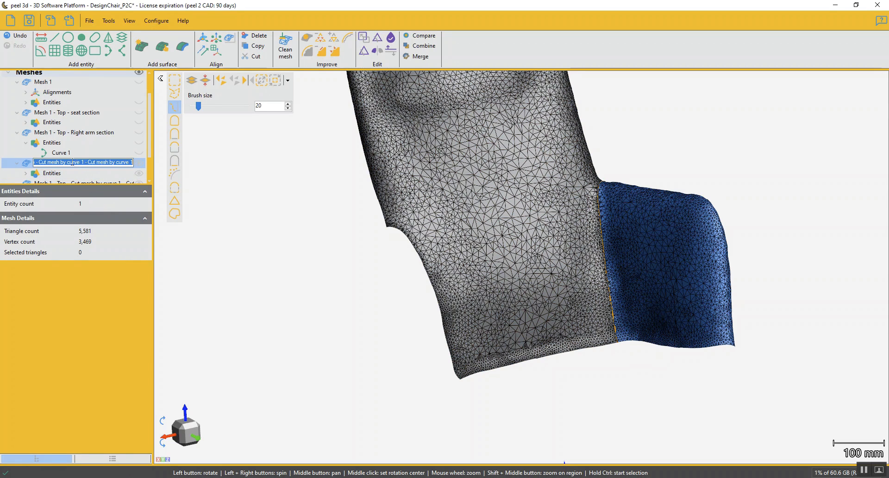
drag(44, 163, 189, 164)
text(Left am sect)
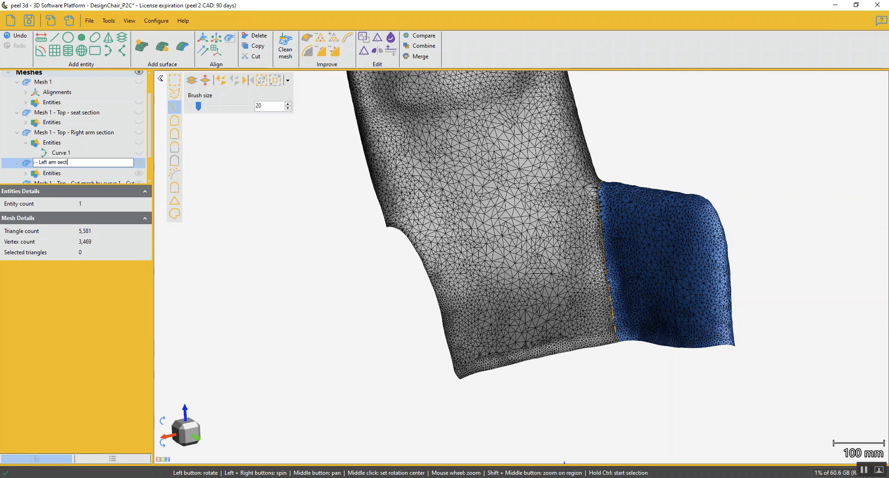
key(Return)
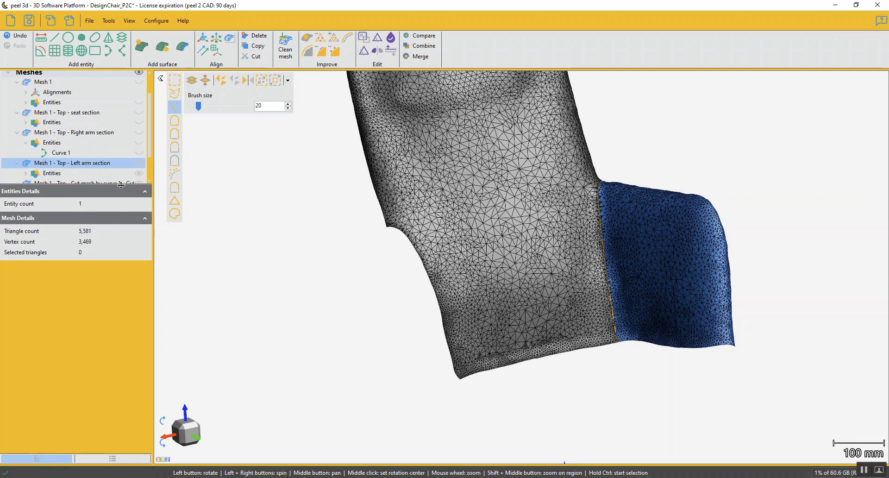
Enlarge the mesh list to show every entry and select the remaining backrest mesh
drag(106, 185, 106, 256)
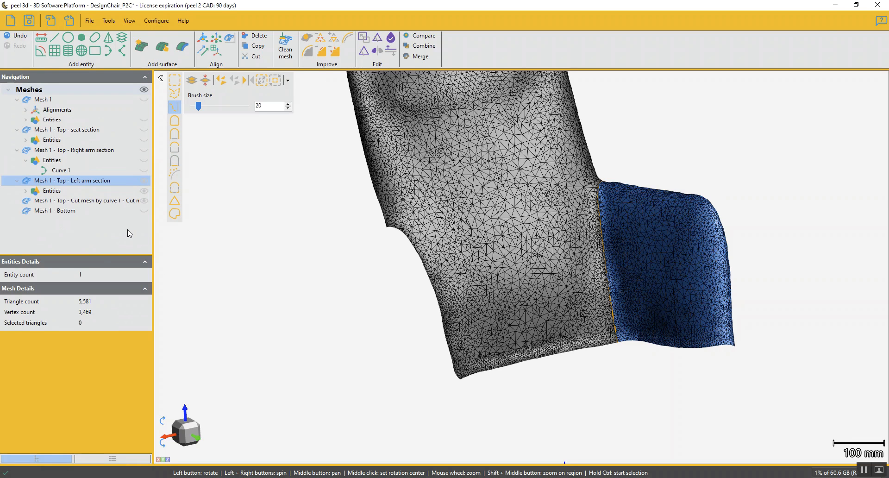
click(119, 201)
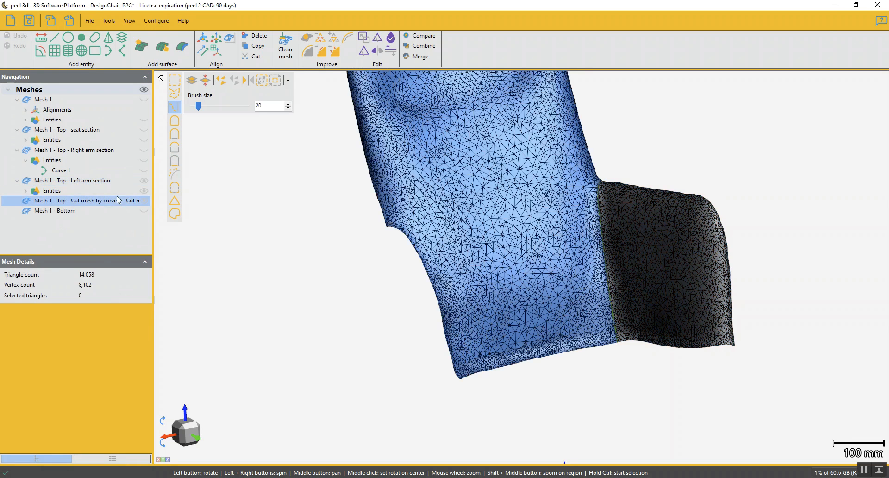
scroll(526, 200, down, 3)
mouse_move(525, 199)
mouse_down()
mouse_move(510, 192)
mouse_move(533, 184)
mouse_up()
middle_drag(532, 184, 495, 241)
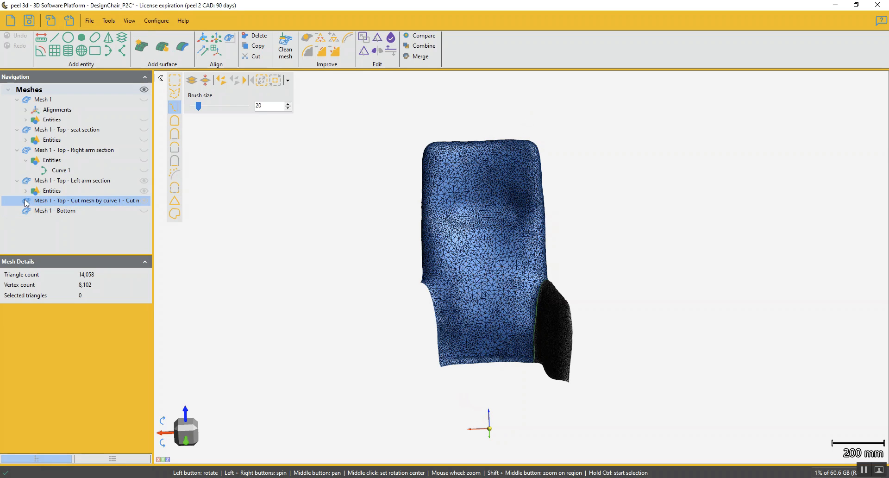
Collapse the seat section and right arm section meshes in the mesh tree
click(26, 160)
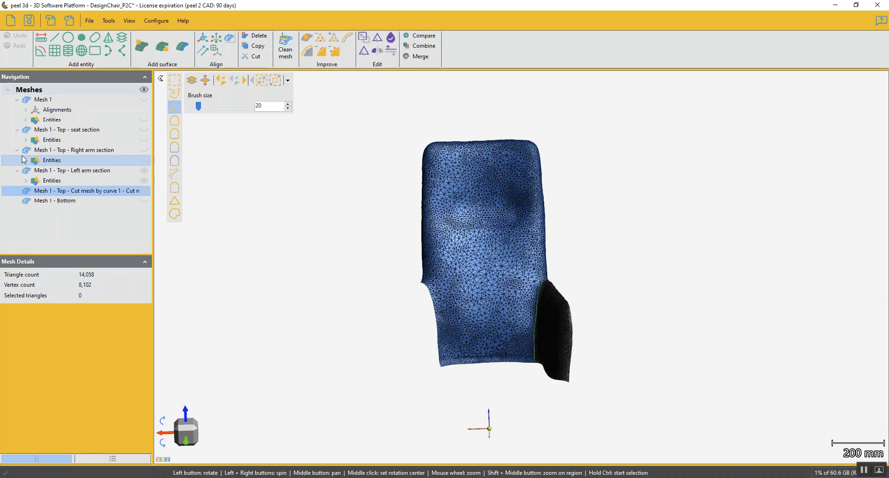
click(17, 149)
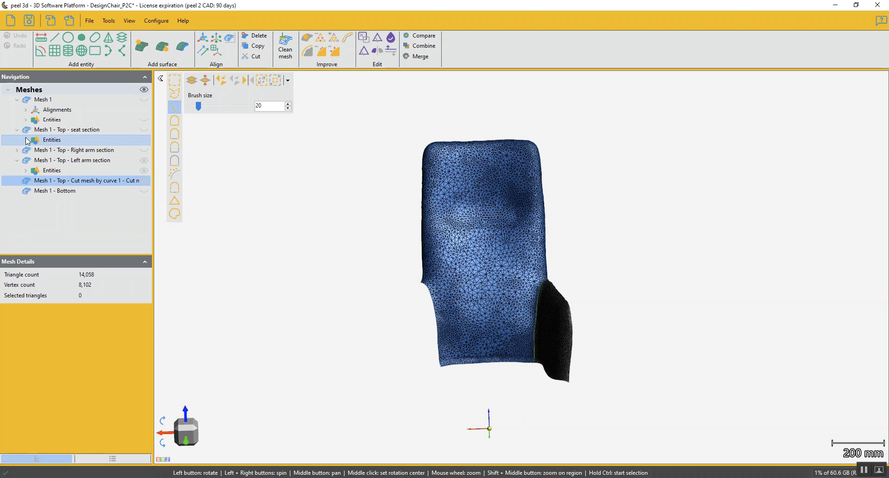
click(26, 140)
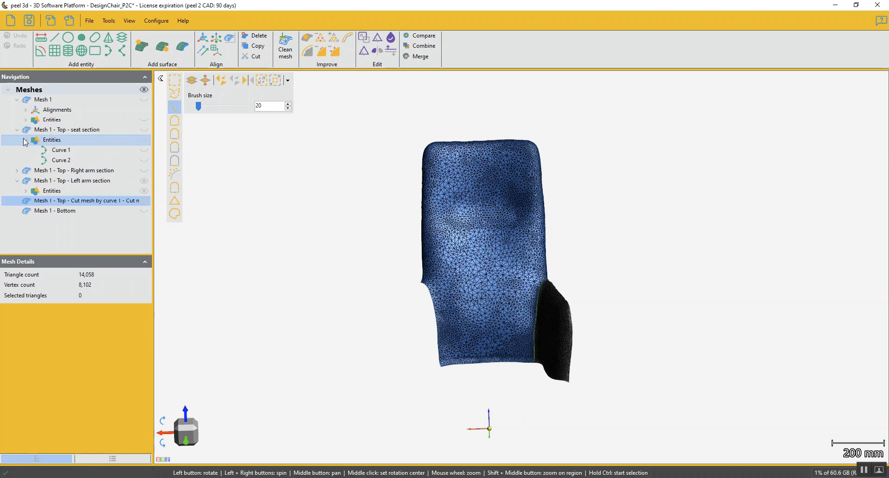
click(26, 140)
click(17, 131)
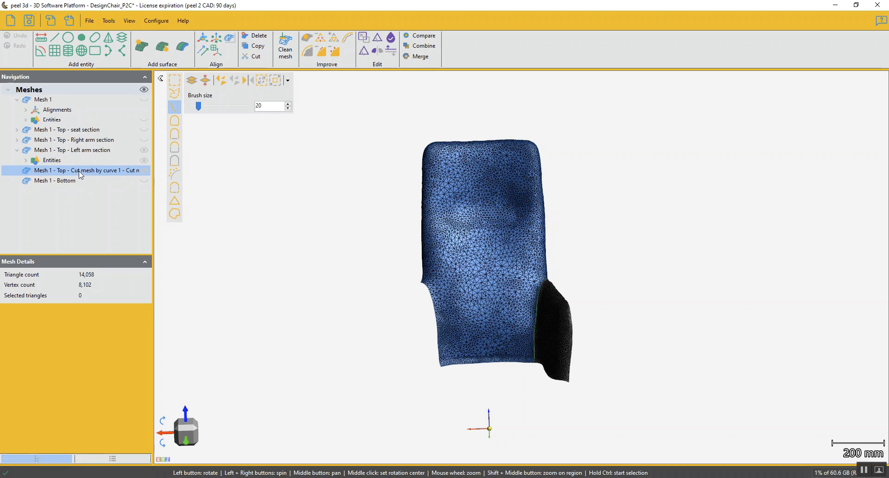
Show Plane 2 of Mesh 1 with Plane 1 hidden, and send Plane 2 to the remaining backrest mesh
click(26, 119)
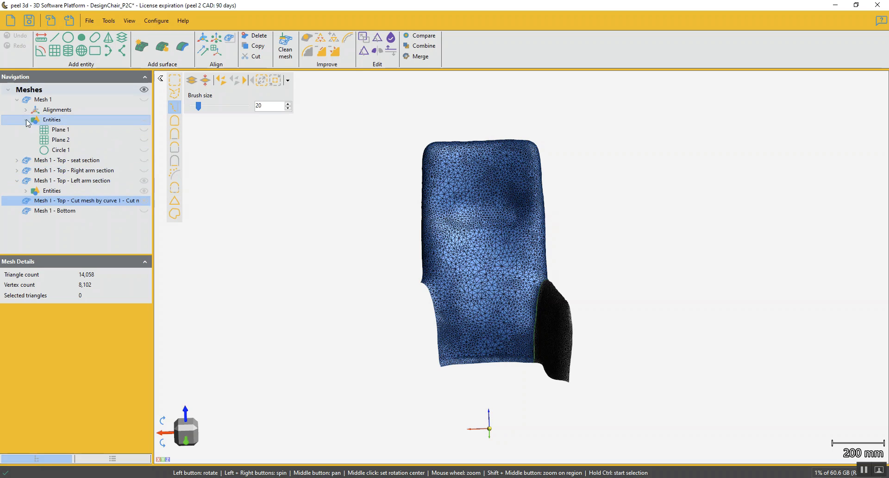
click(59, 132)
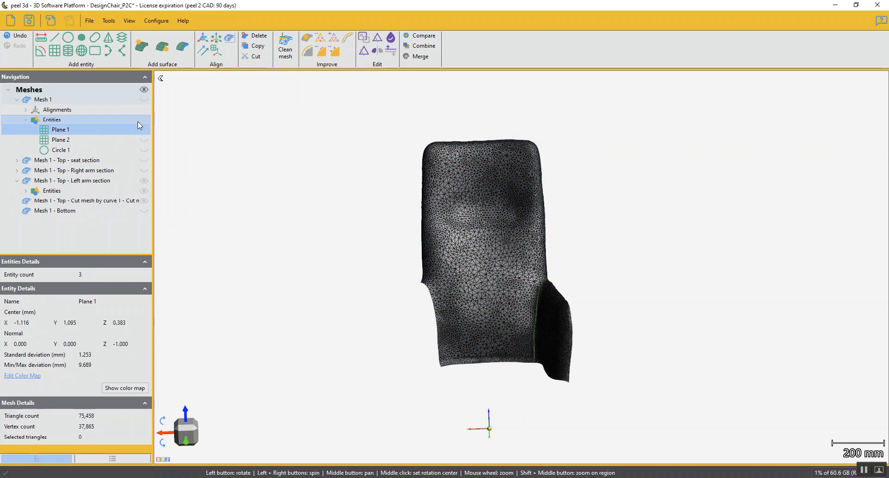
click(146, 139)
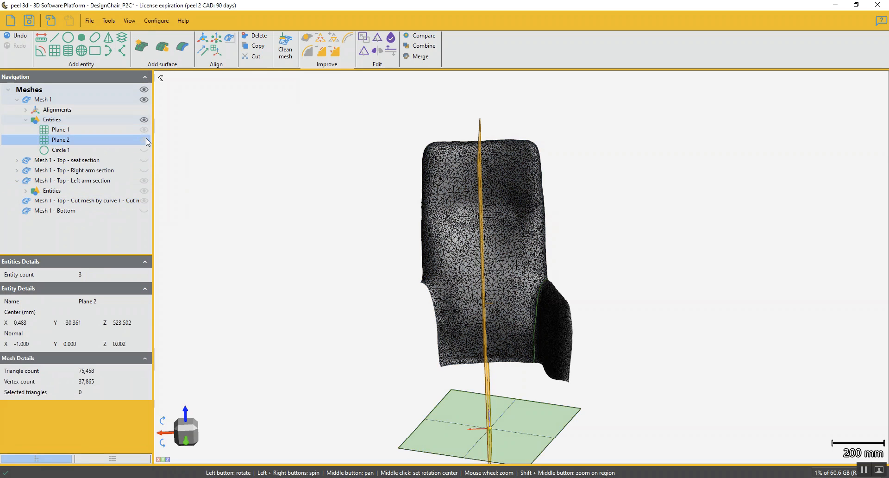
click(145, 129)
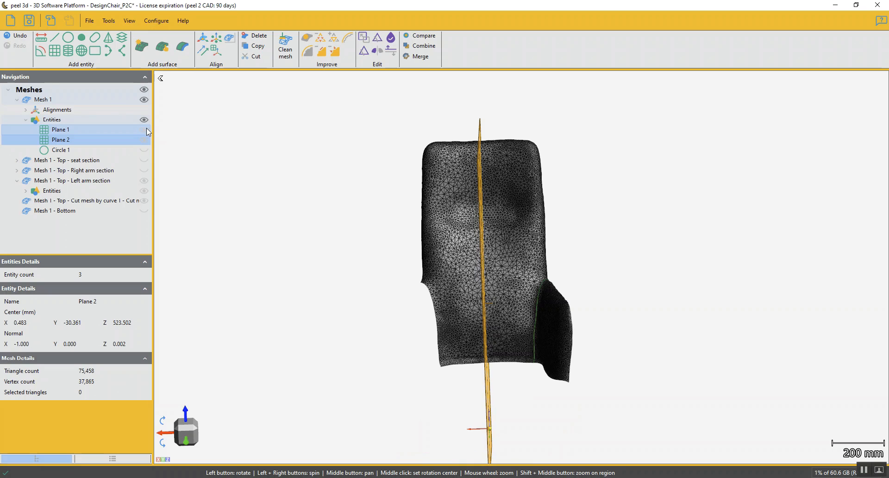
right_click(73, 140)
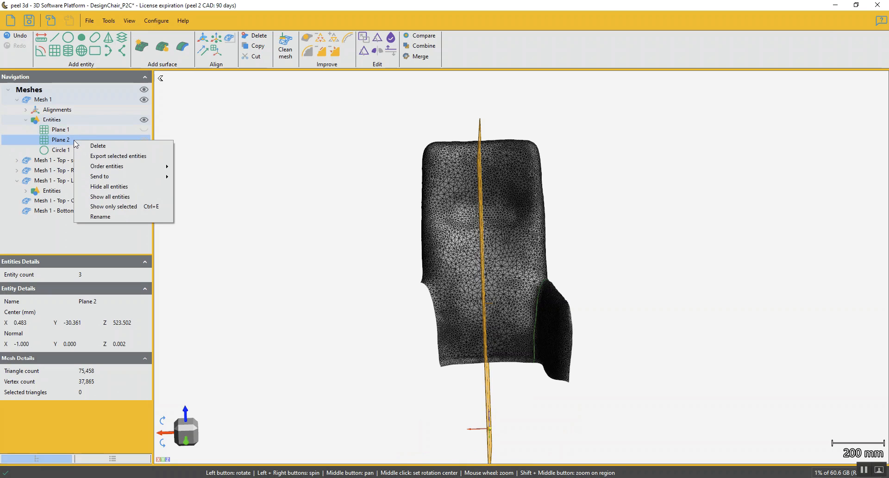
mouse_move(123, 176)
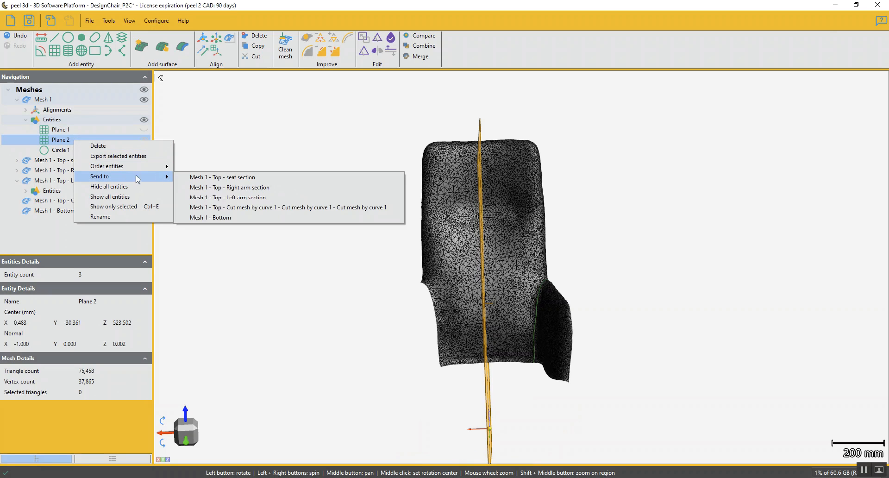
click(247, 208)
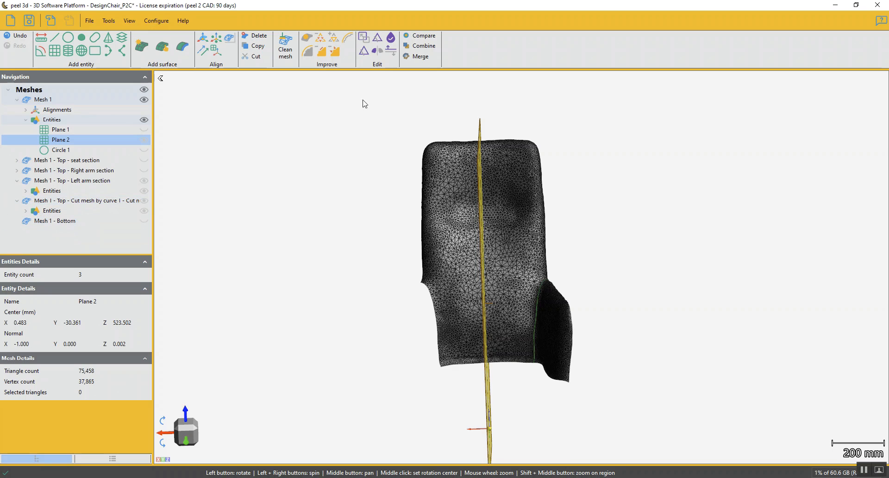
Cut the backrest mesh by Plane 2 with a preview, keeping both parts
click(56, 201)
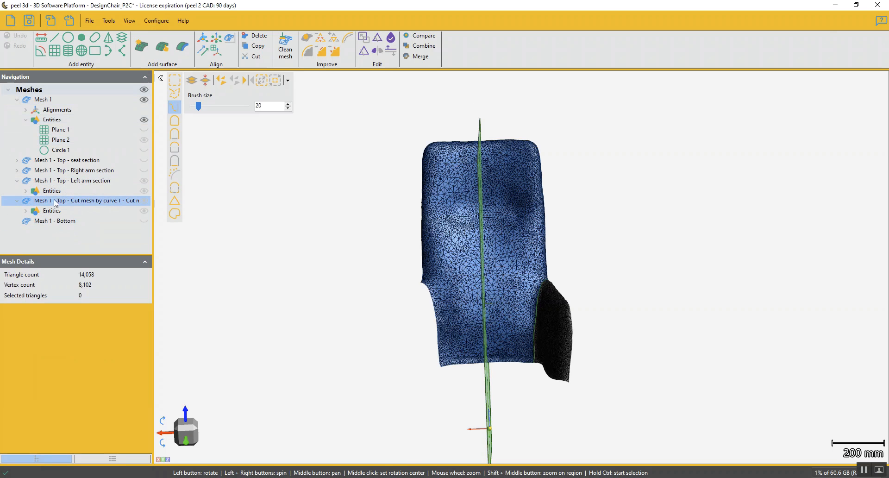
click(26, 211)
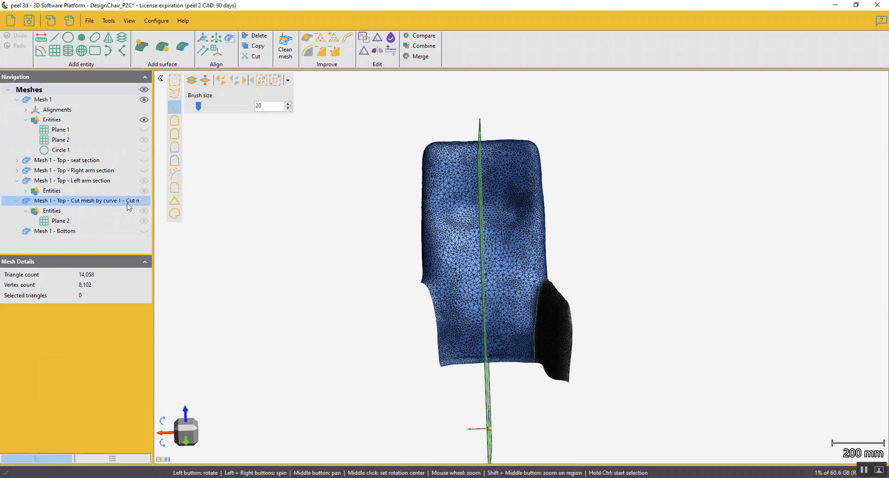
click(364, 51)
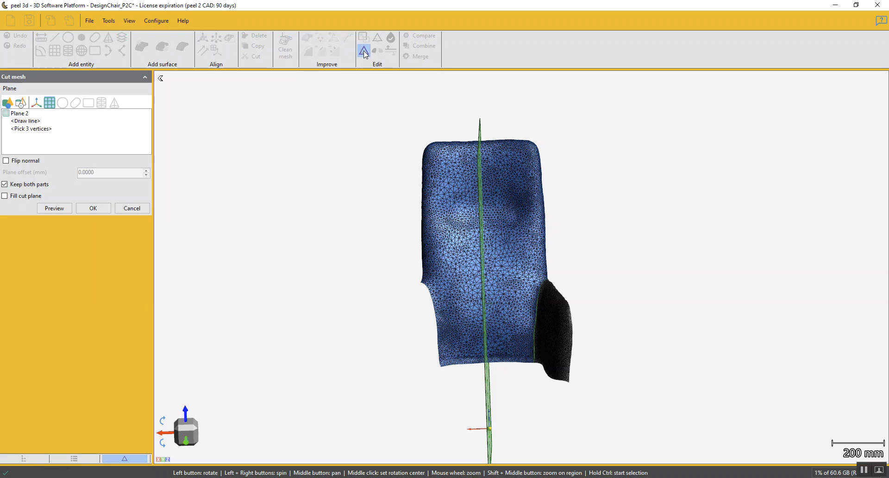
click(20, 114)
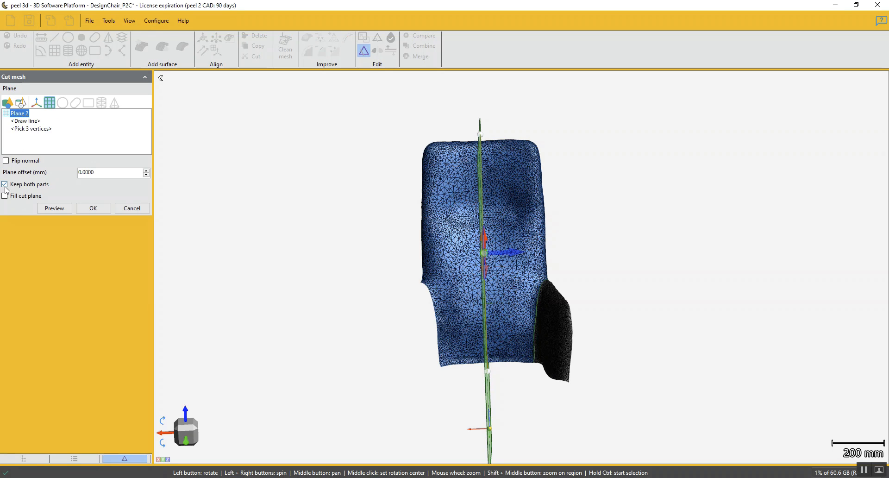
click(62, 210)
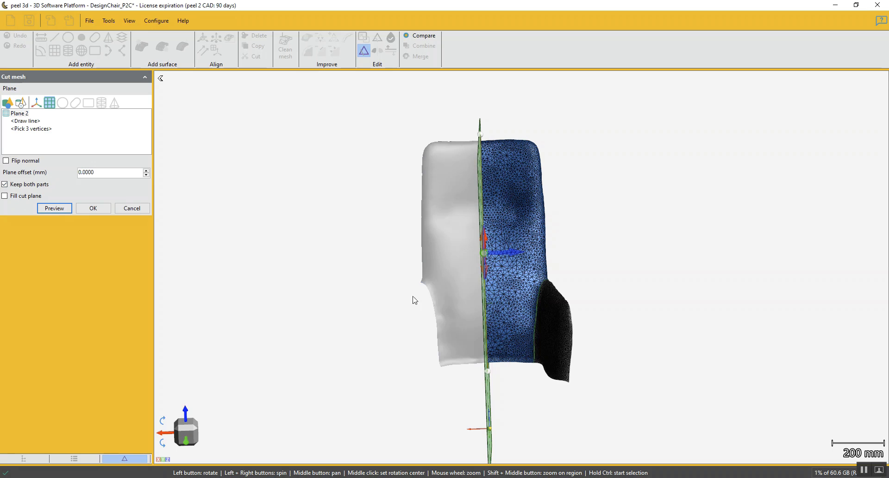
click(92, 209)
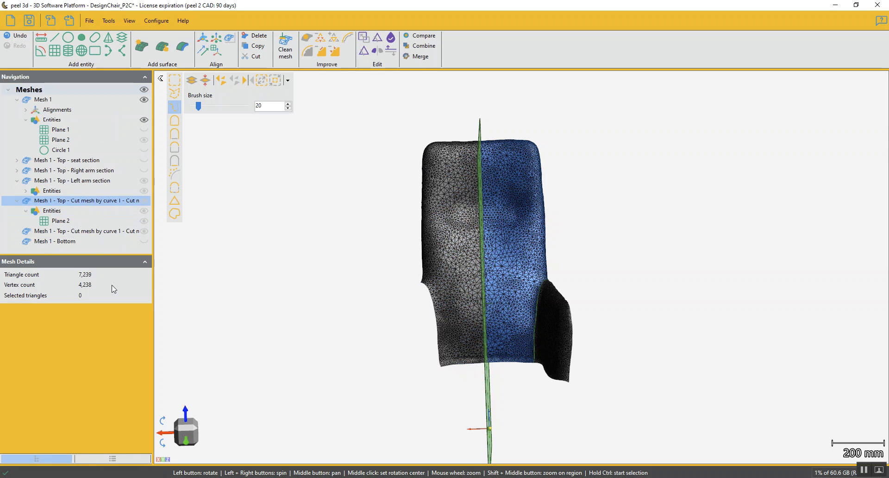
Replace the trailing cut descriptions in the name of the backrest half holding Plane 2 with "Left side"
double_click(73, 201)
click(73, 200)
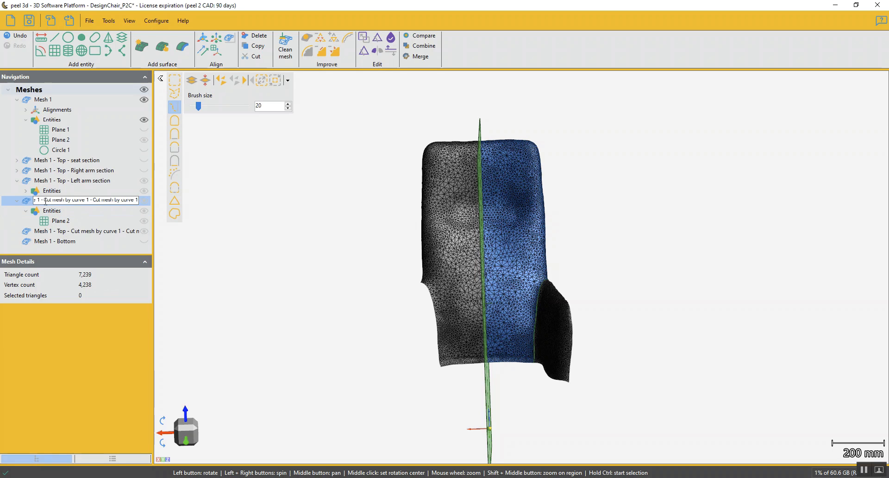
drag(46, 200, 185, 207)
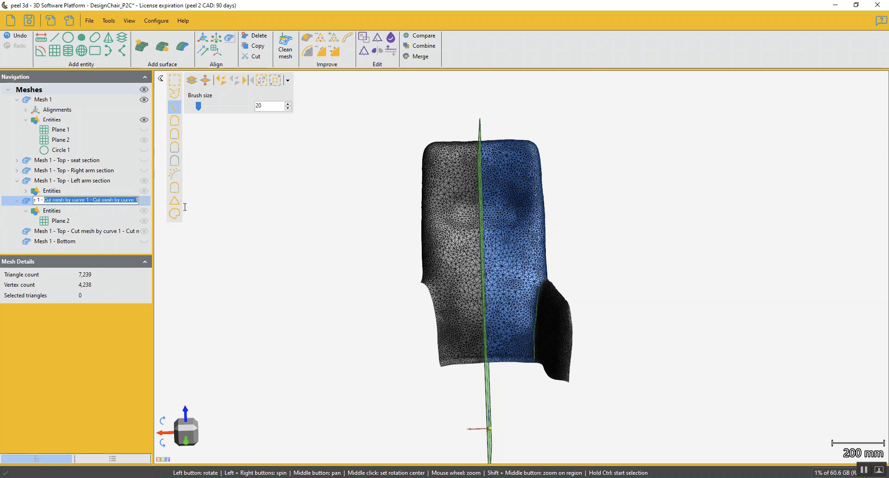
text(Left side)
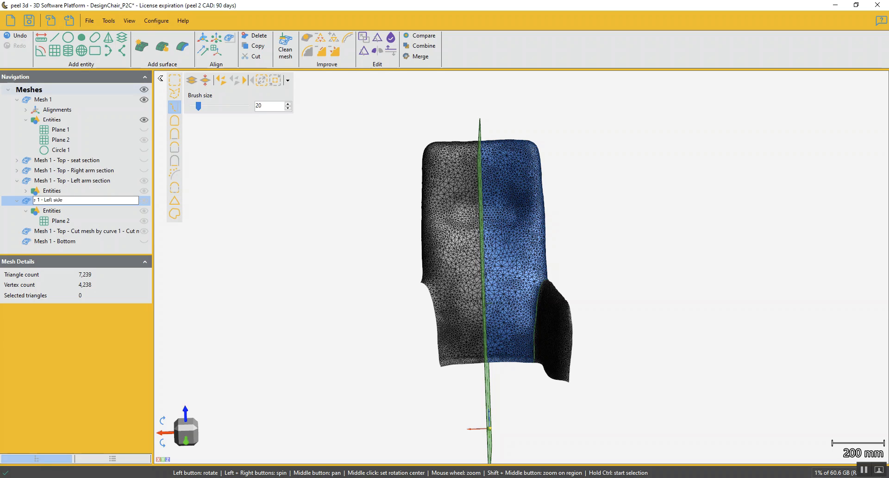
key(Return)
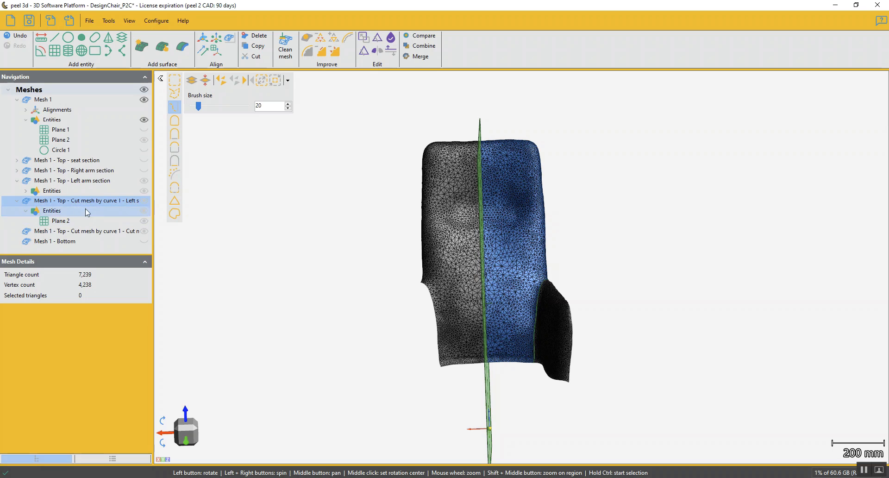
Collapse the left backrest half's entities and shorten its name to "Mesh 1 - Top - Left side"
click(18, 200)
click(31, 211)
click(99, 211)
ctrl+click(84, 202)
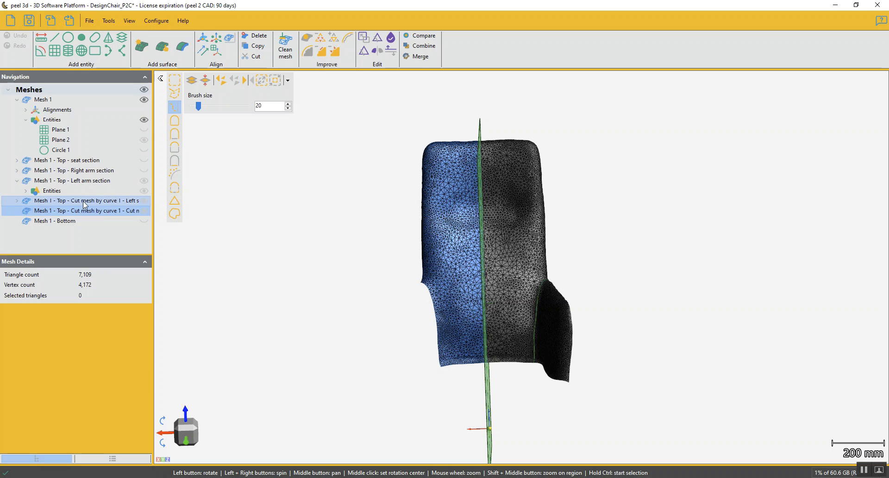
click(87, 202)
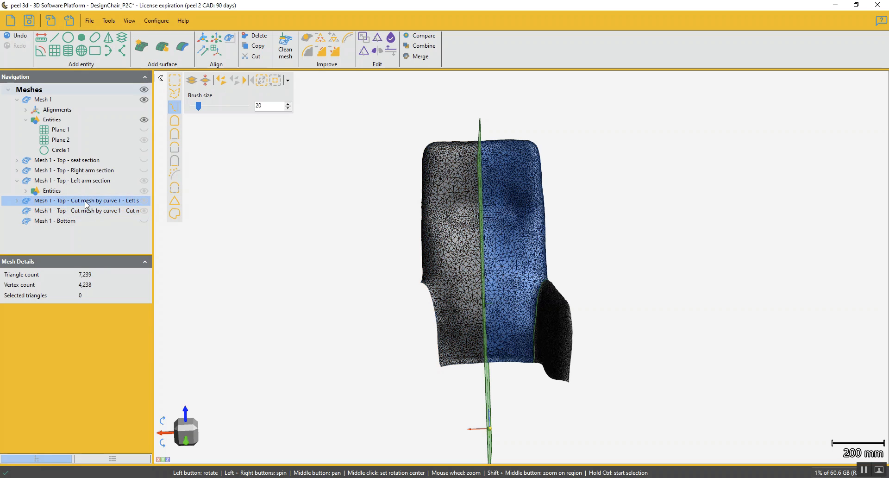
click(85, 201)
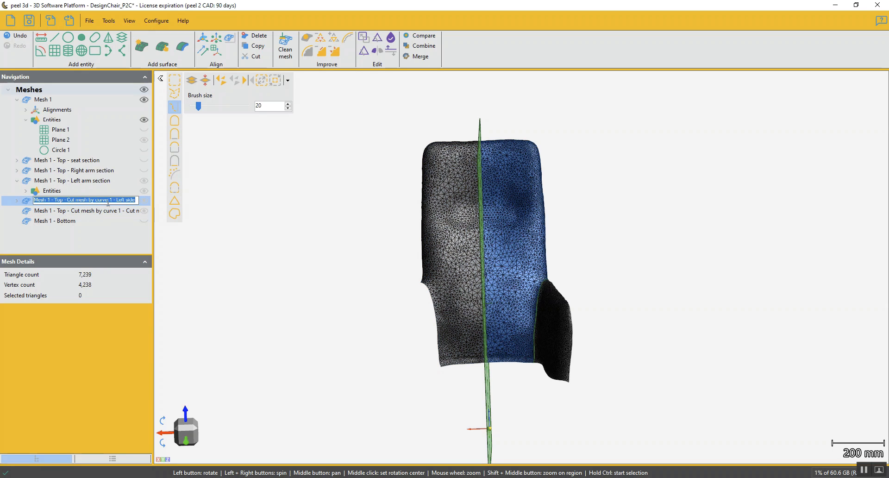
drag(113, 202, 68, 199)
key(BackSpace)
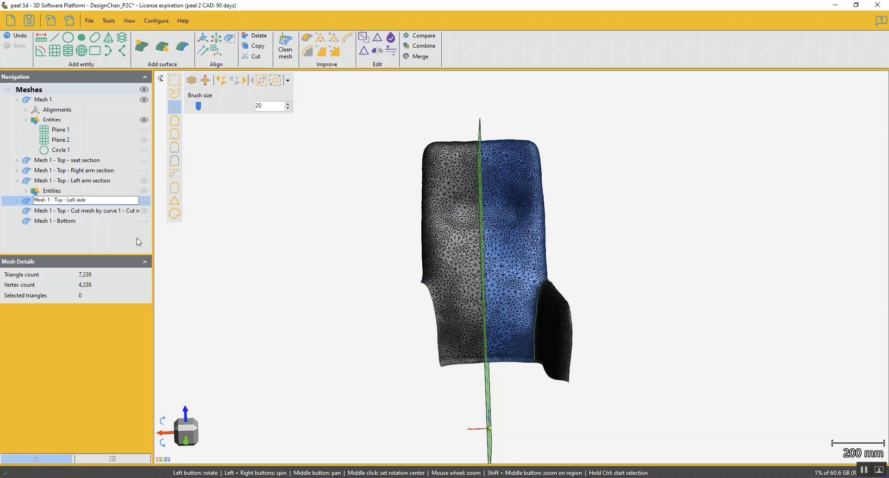
Rename the other backrest half as "Mesh 1 - Top - Right side"
click(117, 209)
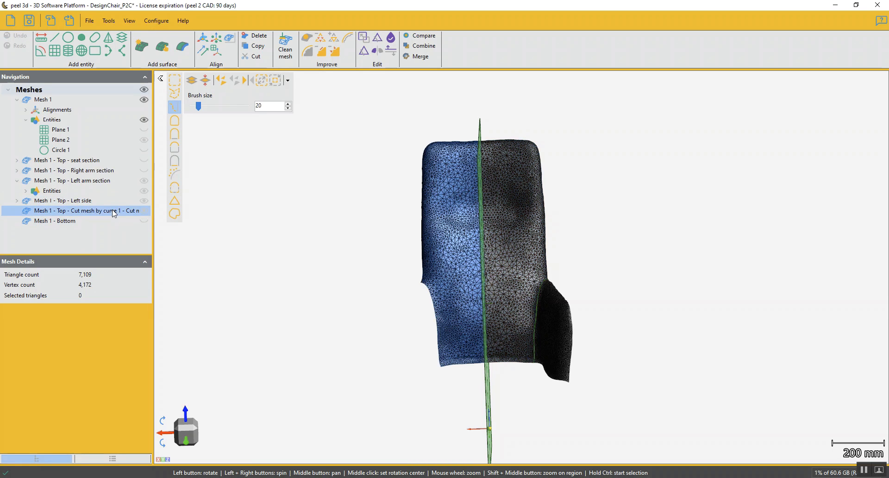
double_click(65, 209)
drag(64, 210, 192, 208)
key(BackSpace)
key(BackSpace)
key(BackSpace)
key(BackSpace)
key(BackSpace)
key(BackSpace)
key(BackSpace)
key(BackSpace)
key(BackSpace)
key(BackSpace)
key(BackSpace)
key(BackSpace)
key(BackSpace)
key(BackSpace)
key(BackSpace)
key(BackSpace)
key(BackSpace)
key(BackSpace)
key(BackSpace)
key(BackSpace)
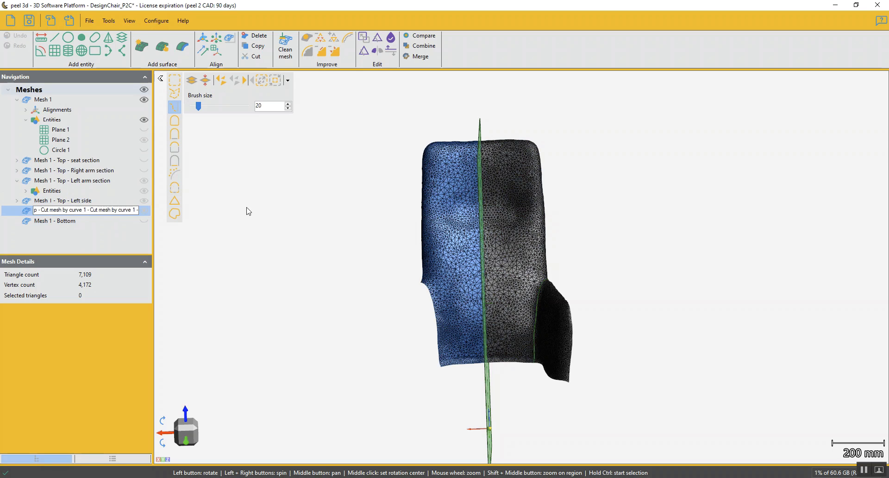
key(BackSpace)
key(BackSpace)
key(BackSpace)
key(BackSpace)
key(BackSpace)
key(BackSpace)
key(BackSpace)
key(BackSpace)
key(BackSpace)
key(BackSpace)
key(BackSpace)
key(BackSpace)
key(BackSpace)
key(BackSpace)
key(BackSpace)
key(BackSpace)
key(BackSpace)
key(BackSpace)
key(BackSpace)
text(R)
key(Return)
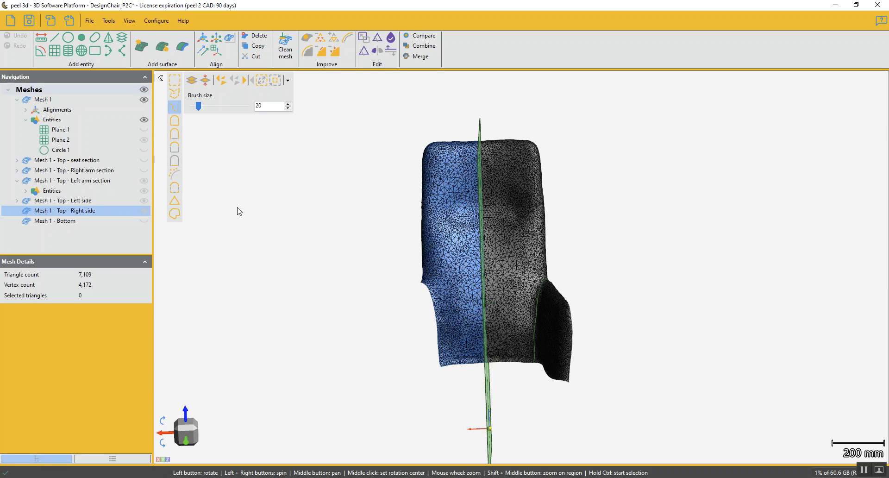
Hide the left arm section mesh so only the two backrest halves remain in view
click(144, 180)
mouse_move(299, 252)
mouse_down()
mouse_move(310, 250)
mouse_move(300, 246)
mouse_up()
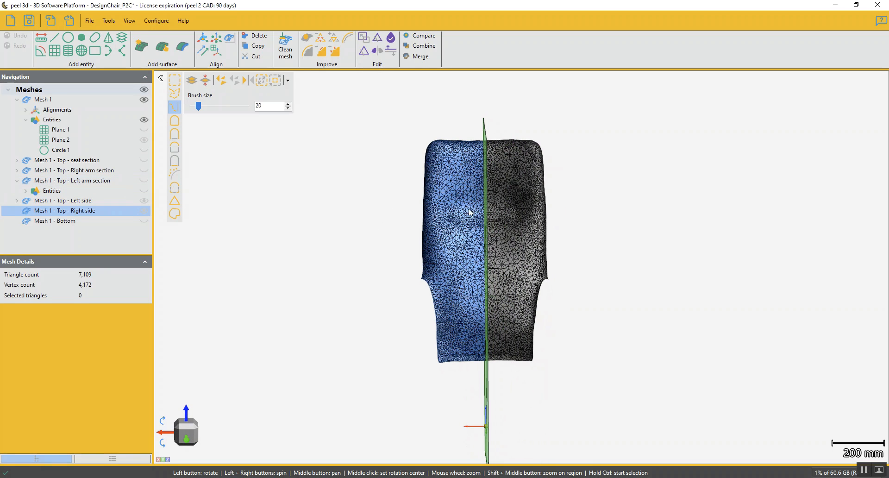
Create Plane 1 on the right side mesh from a horizontal line drawn across the upper part of both backrest halves
click(187, 432)
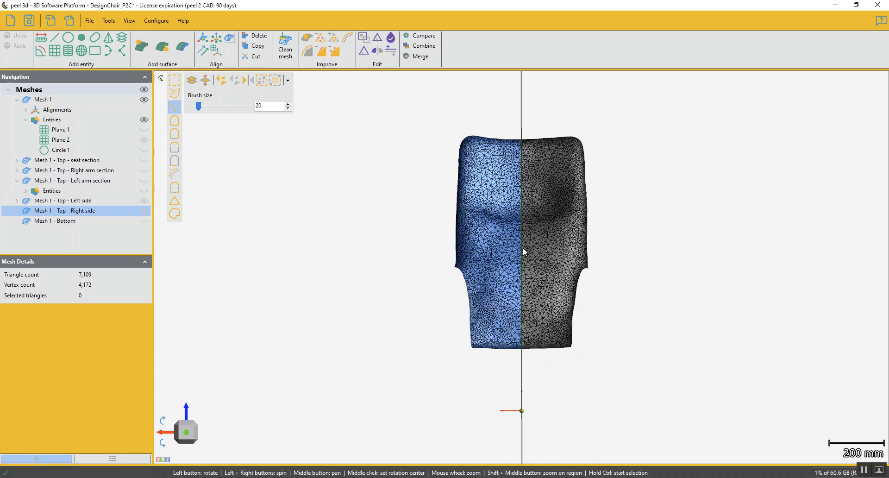
drag(523, 249, 523, 257)
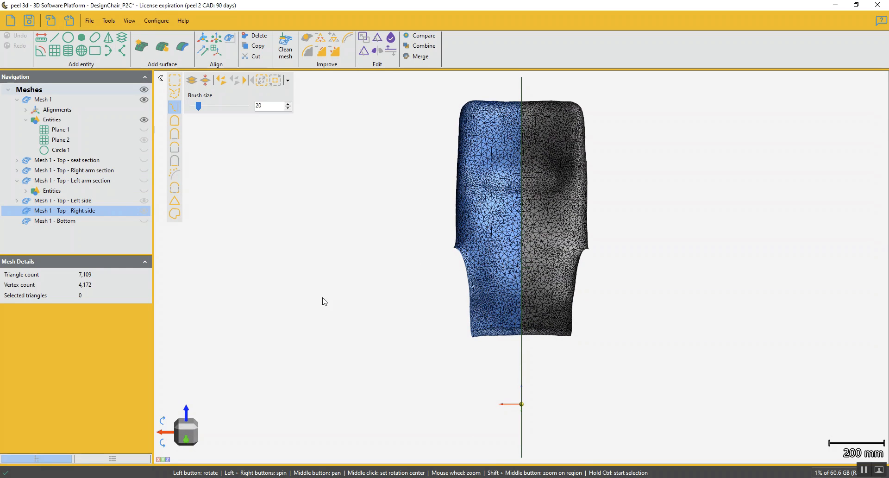
click(54, 50)
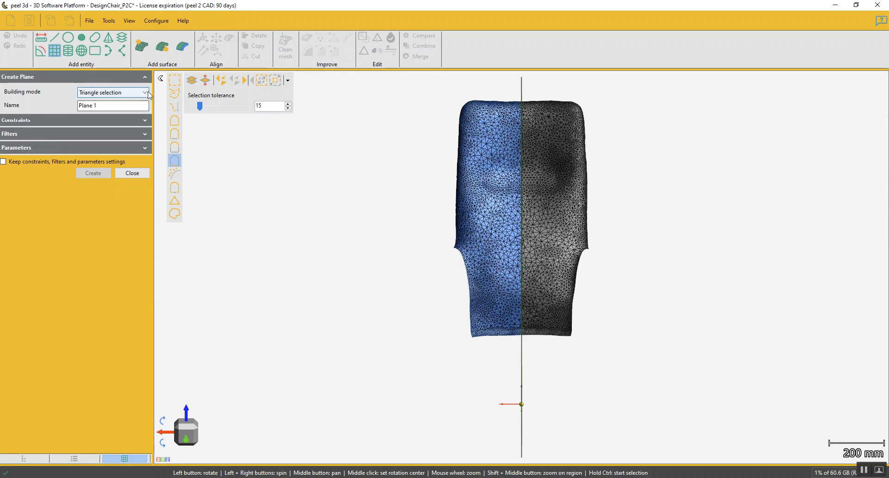
click(134, 92)
click(86, 185)
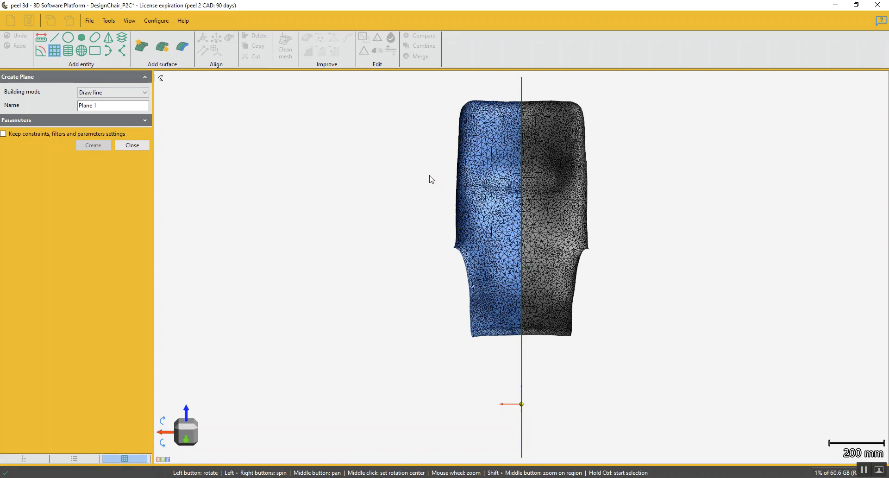
drag(430, 175, 676, 175)
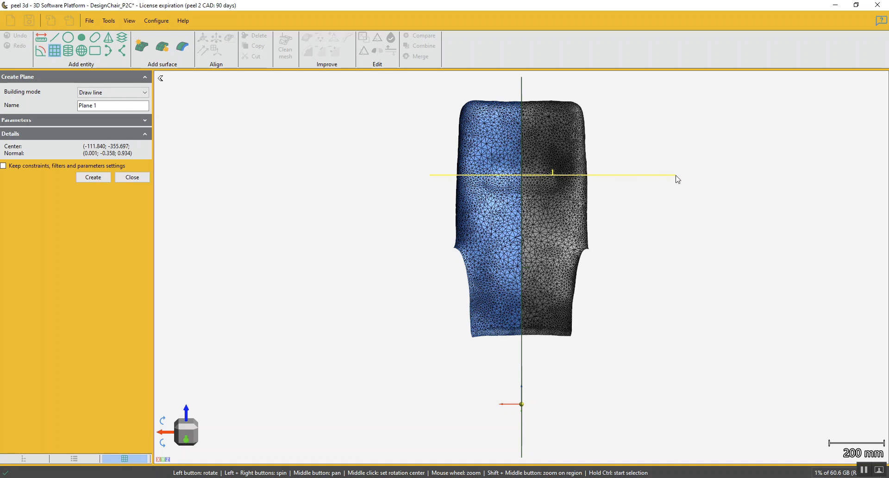
click(93, 178)
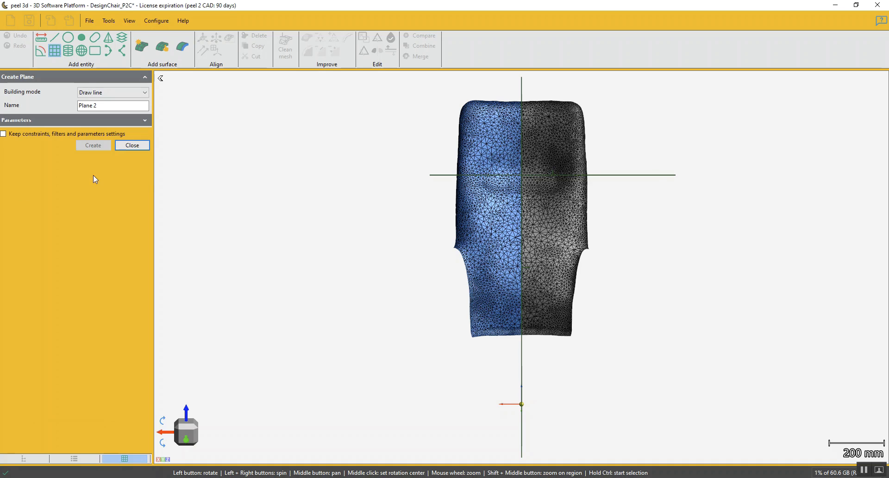
Close plane creation and send Plane 1 from the right side mesh to "Mesh 1 - Top - Left side"
click(133, 146)
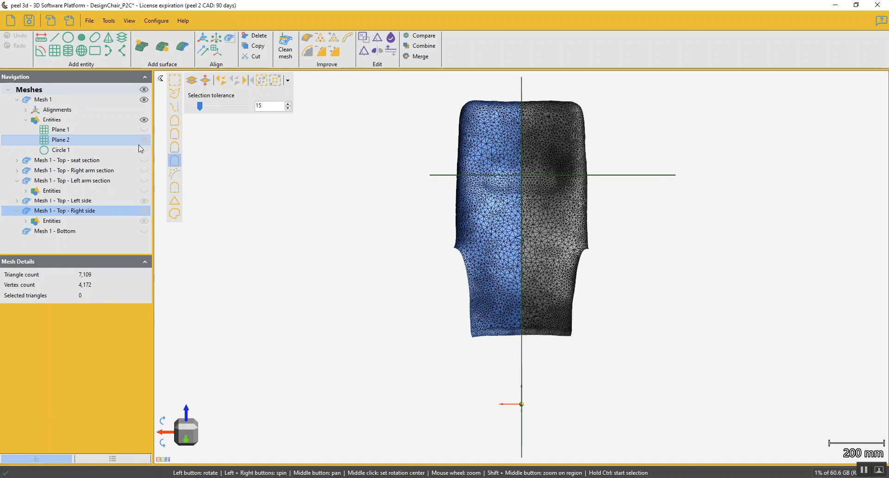
click(26, 221)
click(56, 231)
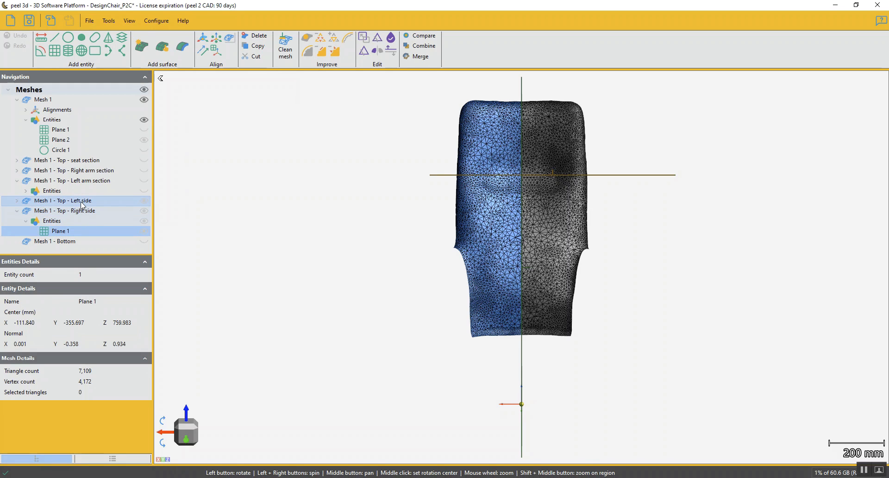
right_click(79, 231)
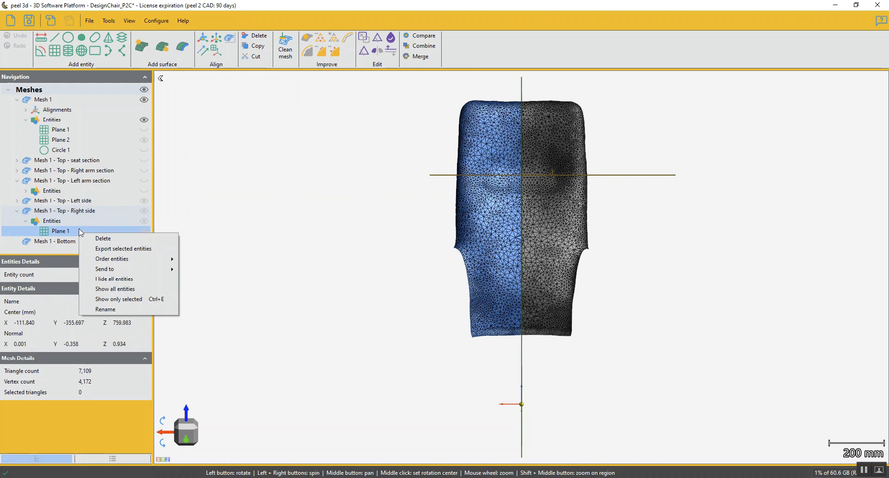
mouse_move(140, 270)
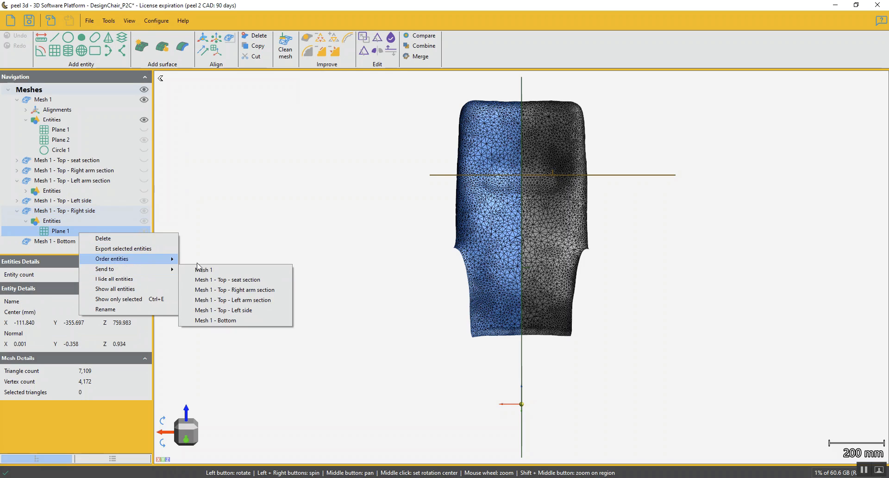
click(252, 312)
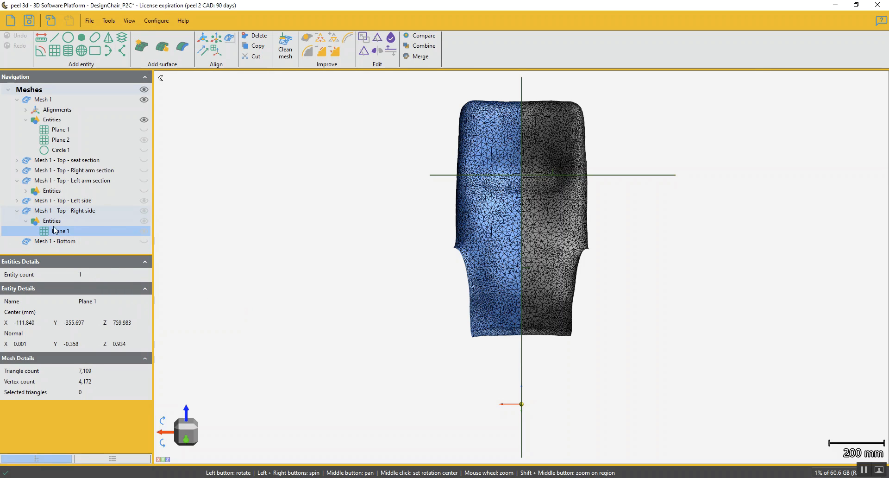
click(18, 202)
click(54, 231)
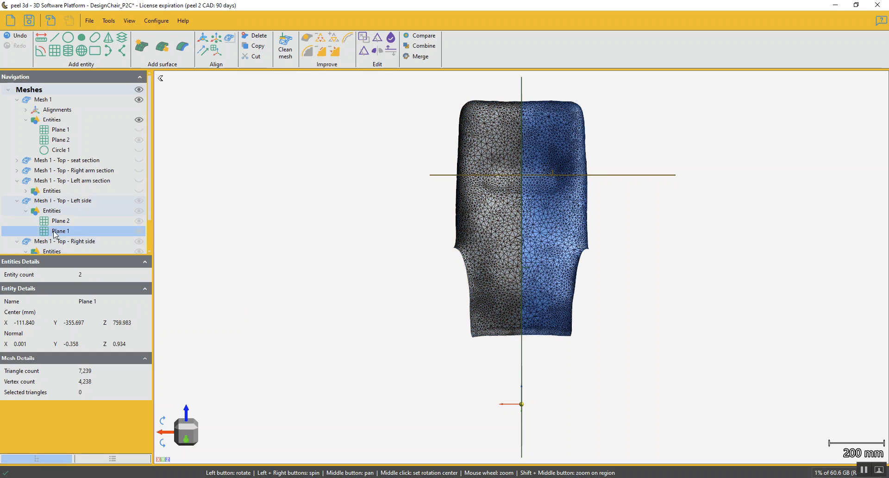
scroll(134, 199, down, 1)
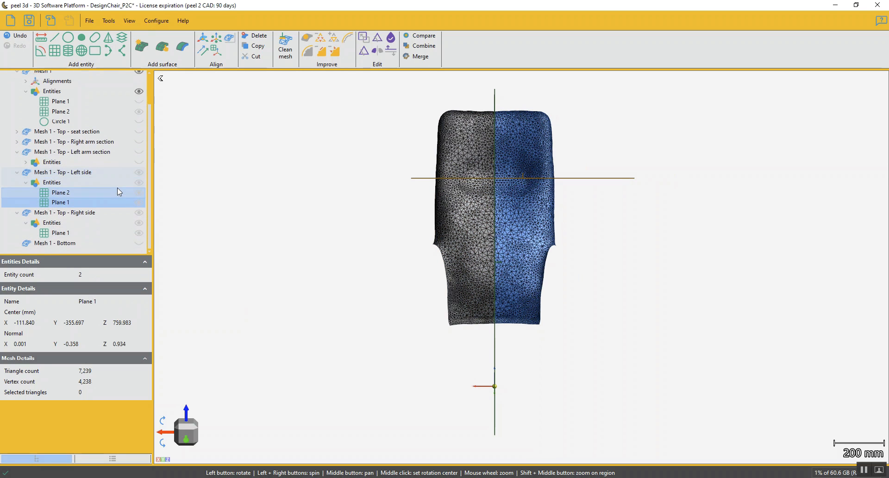
Cut the left side mesh along Plane 1 with no offset, keeping both parts
click(84, 173)
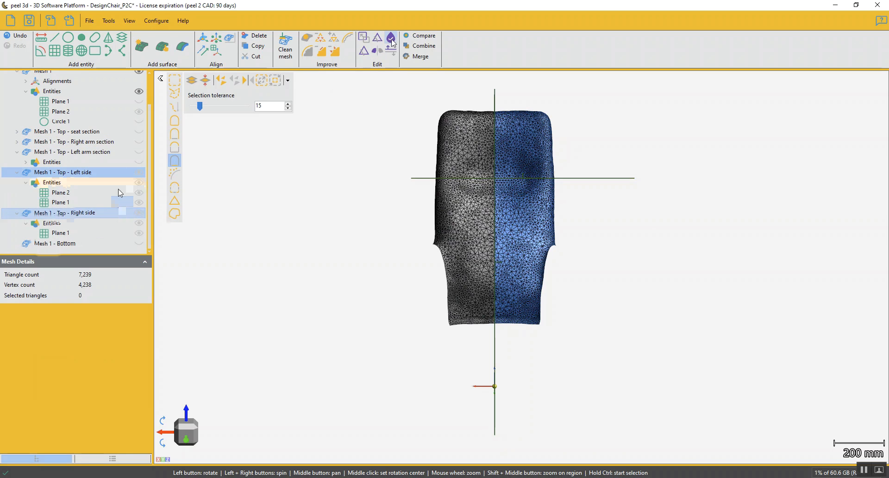
click(366, 53)
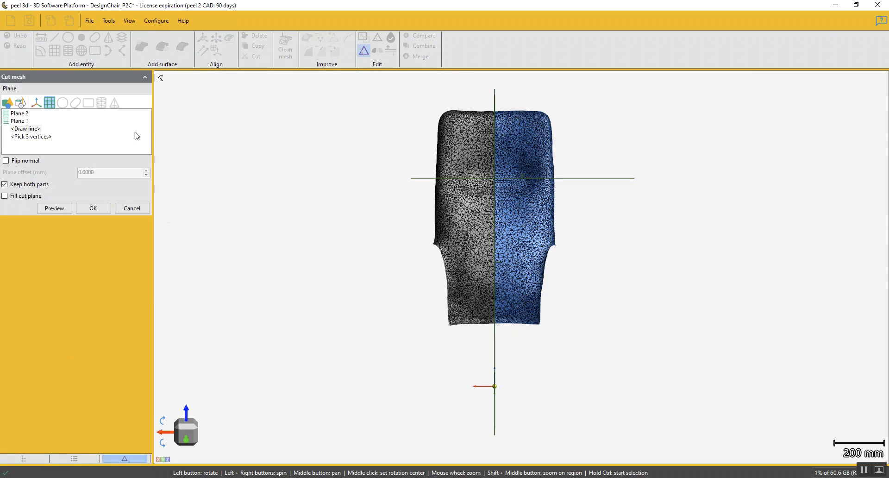
click(23, 115)
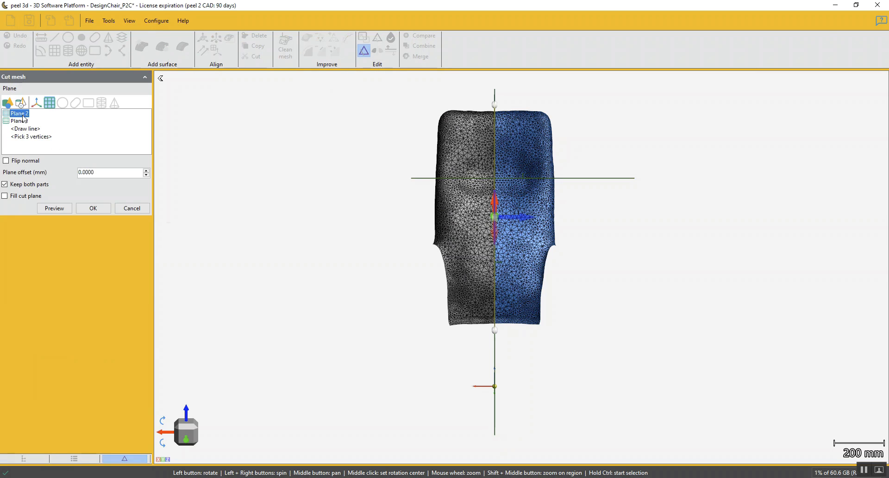
click(24, 120)
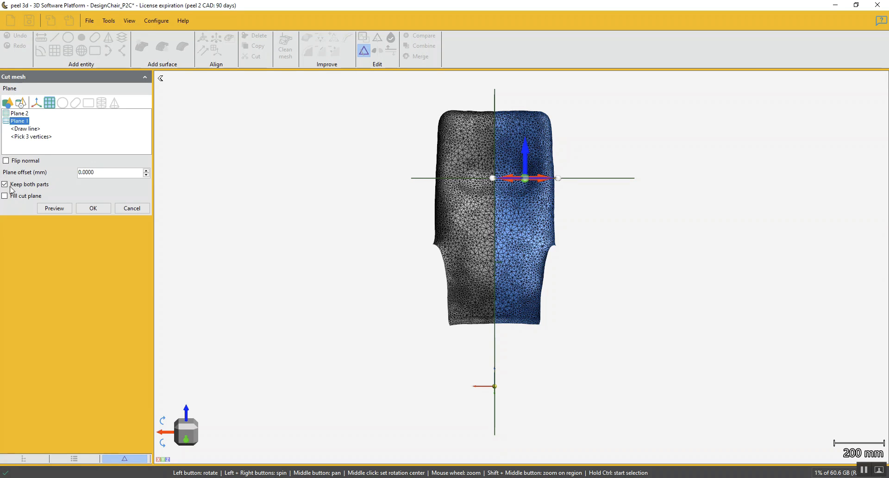
click(64, 210)
click(107, 210)
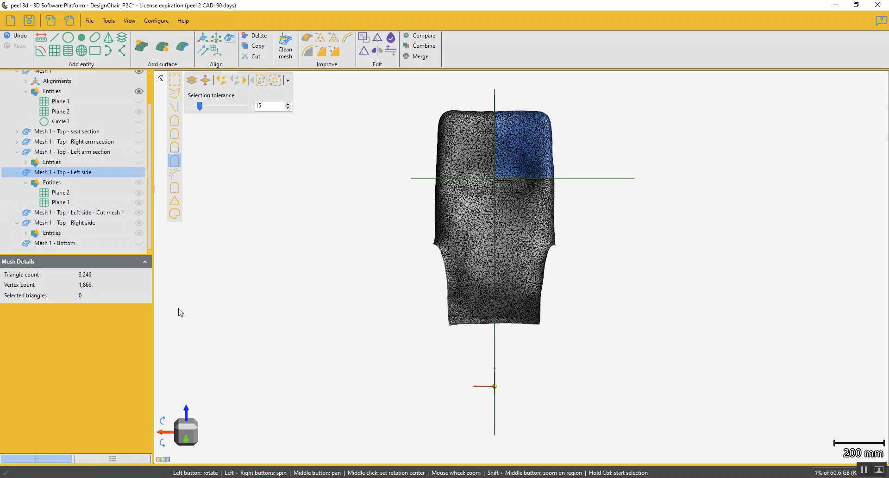
Rename the lower piece cut from the left side as "Mesh 1 - Top - Left bottom side"
click(98, 214)
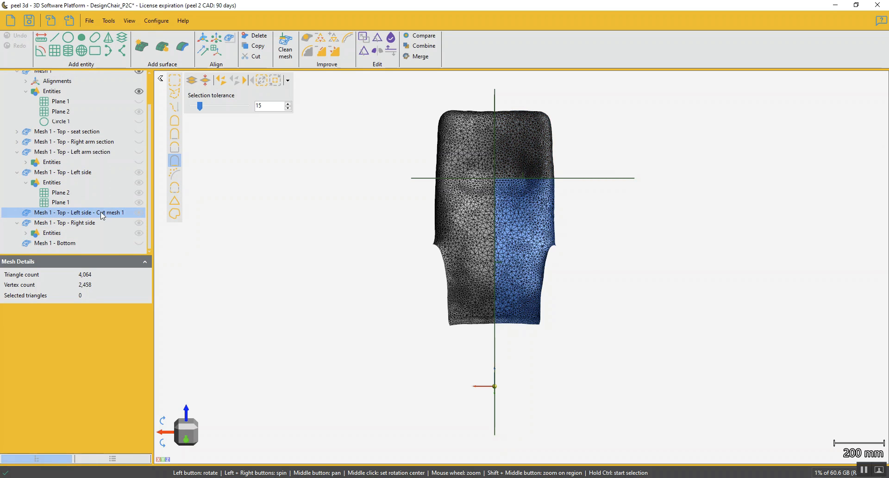
click(98, 212)
click(78, 212)
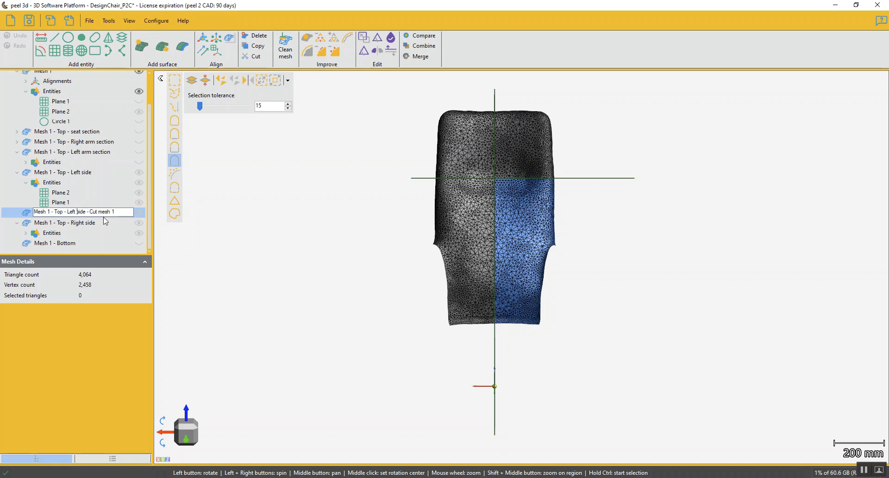
text(bottom)
drag(102, 212, 159, 222)
key(Delete)
key(Return)
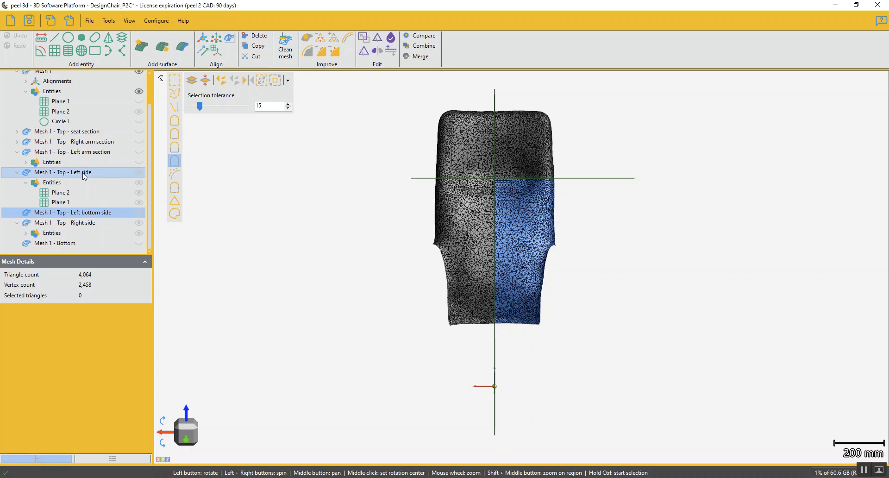
Rename the upper left backrest piece as "Mesh 1 - Top - Left top side" and collapse its entities and the left arm section's
click(87, 173)
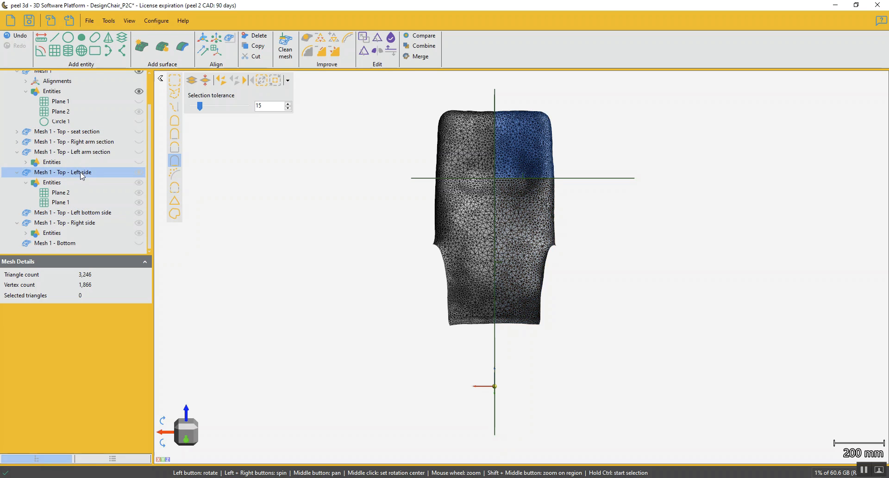
click(81, 173)
text(top)
key(Return)
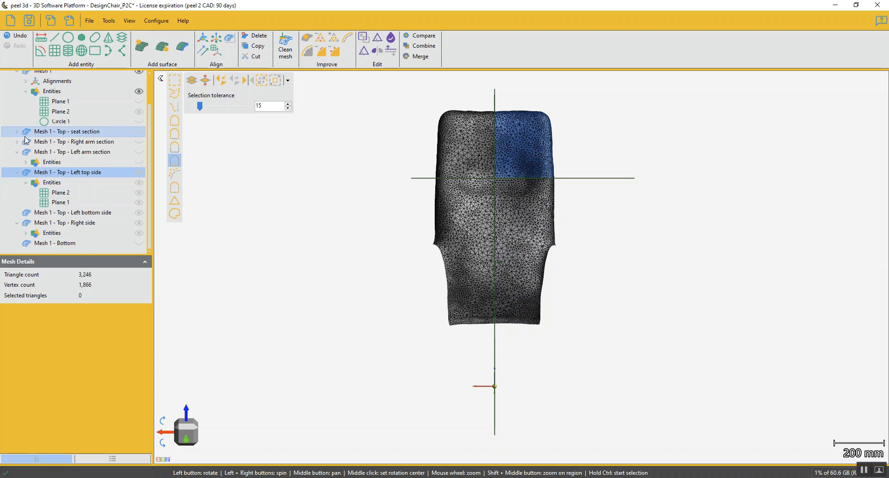
click(17, 172)
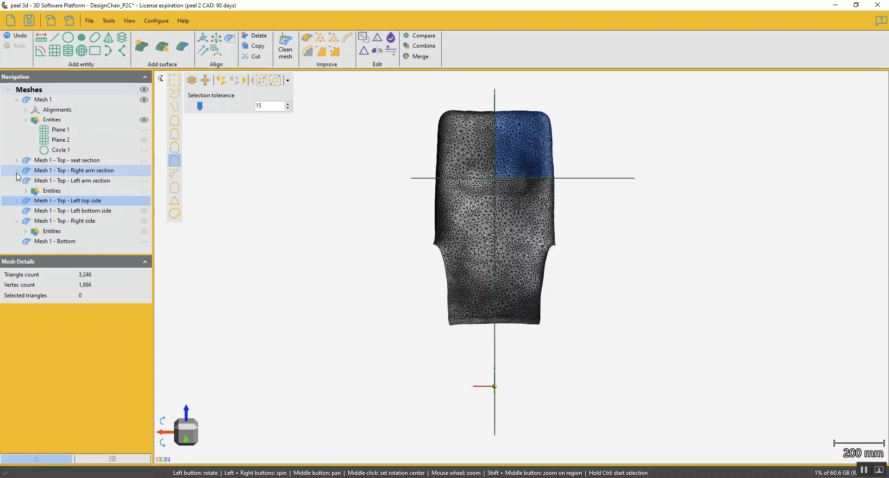
click(16, 180)
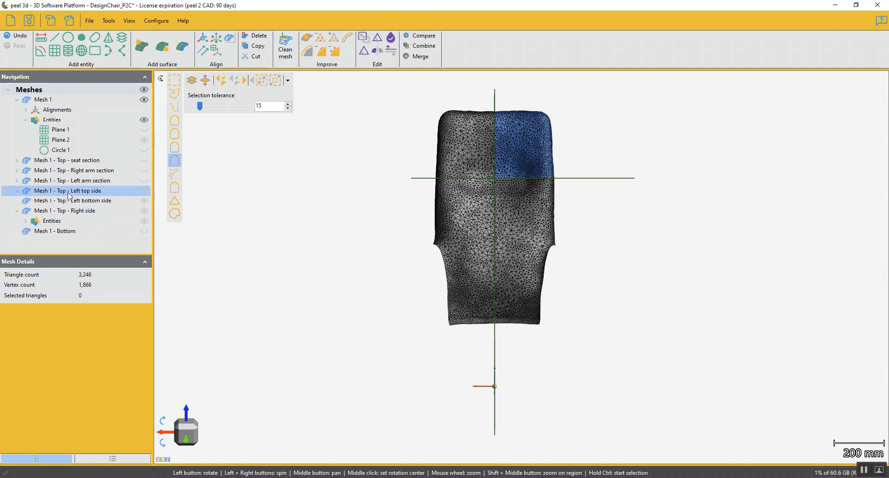
Cut the right side mesh along Plane 1 with no offset, keeping both parts
click(83, 210)
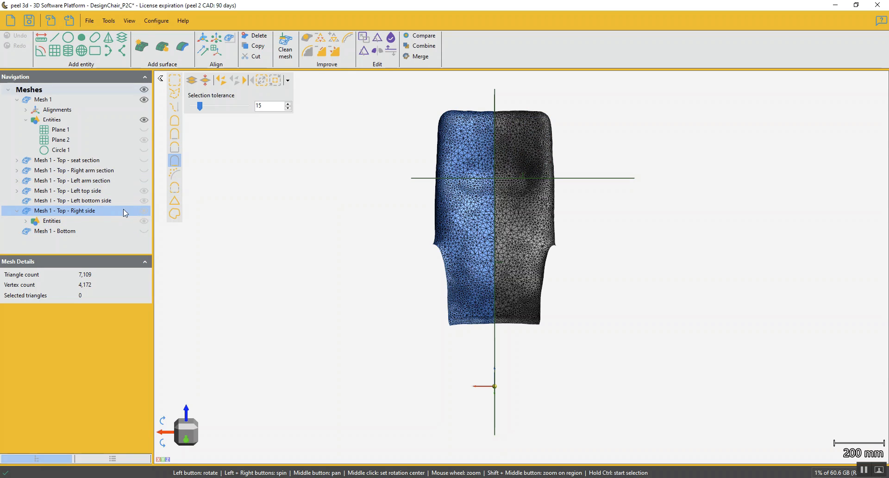
click(364, 50)
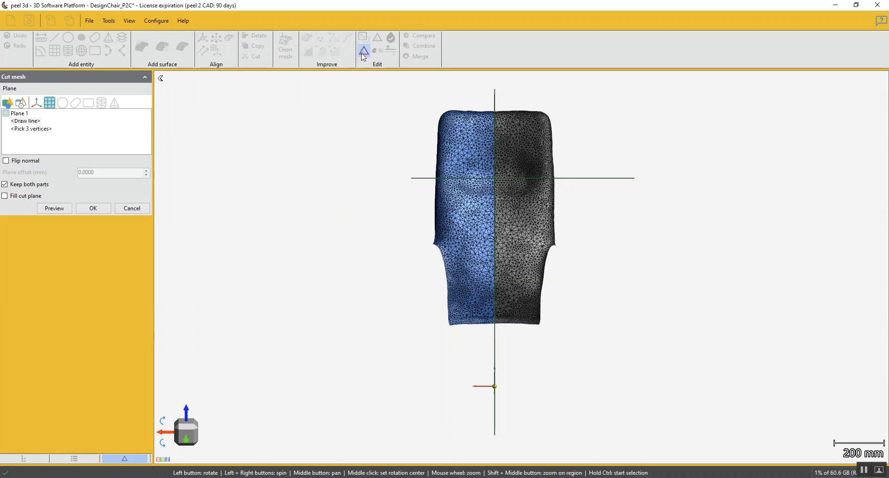
click(19, 113)
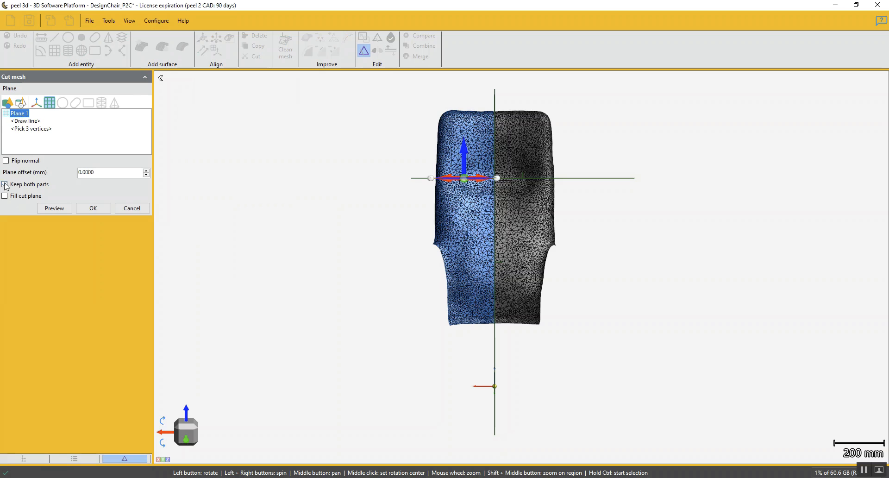
click(54, 209)
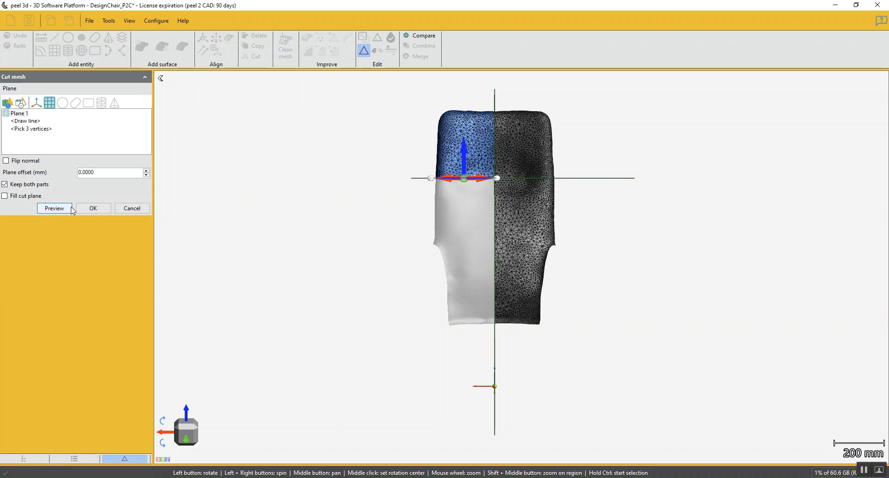
click(94, 208)
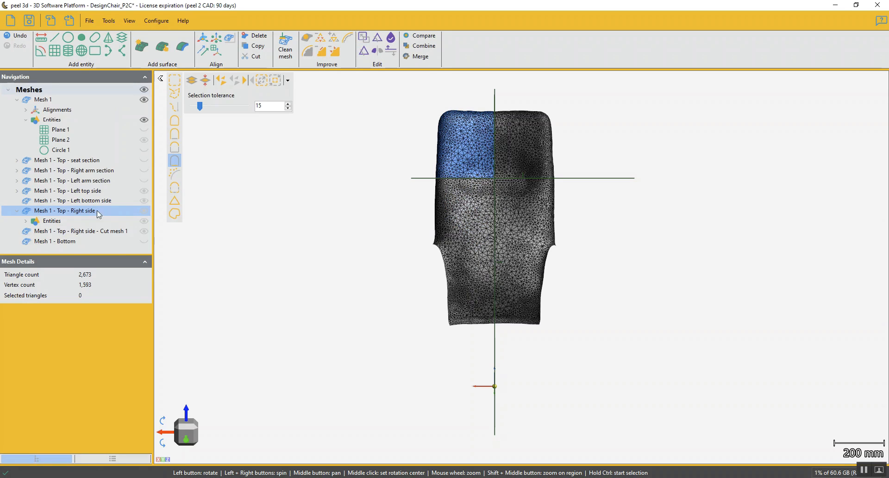
Rename the upper right backrest piece as "Mesh 1 - Top - Right top side"
double_click(90, 210)
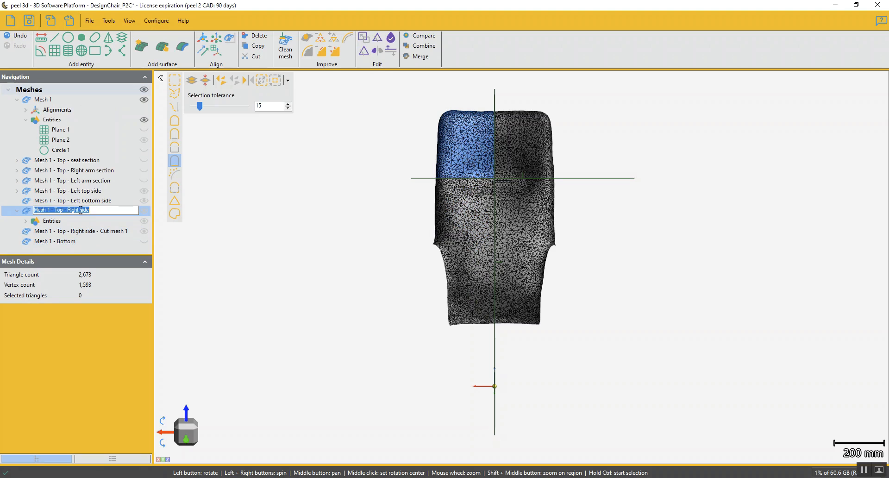
click(79, 211)
text(top)
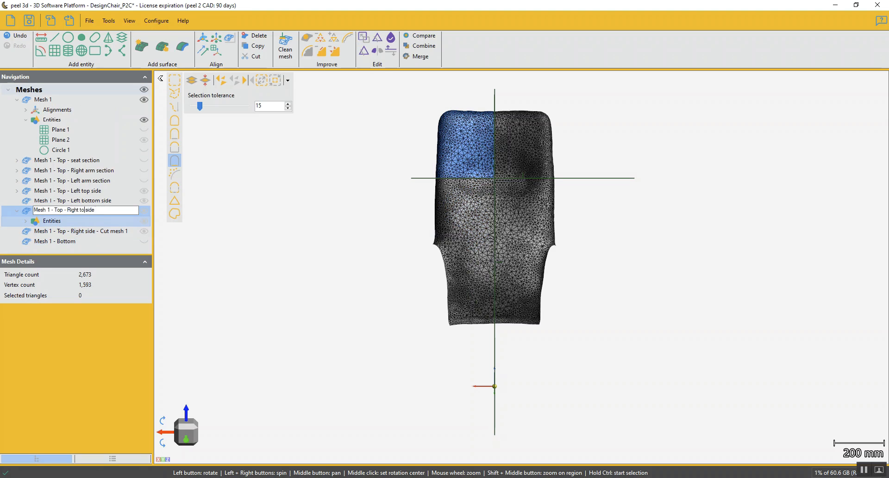
key(Return)
Rename the lower piece cut from the right side as "Mesh 1 - Top - Right bottom side"
click(105, 231)
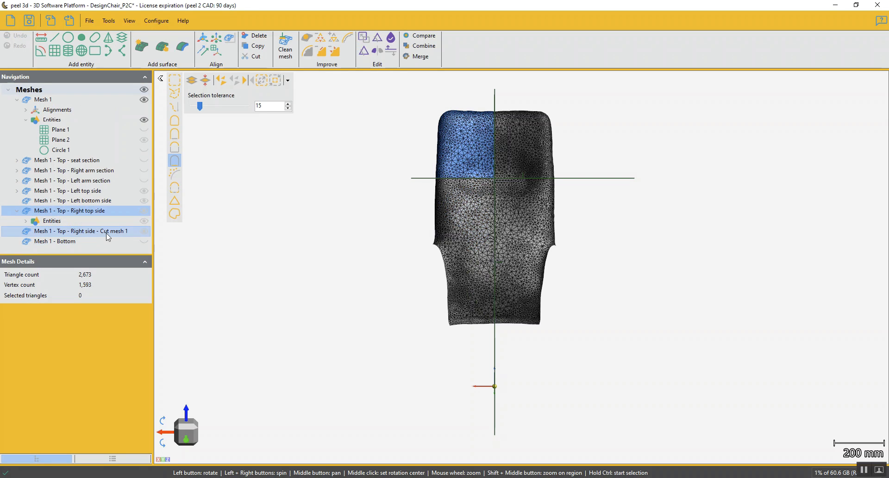
click(96, 228)
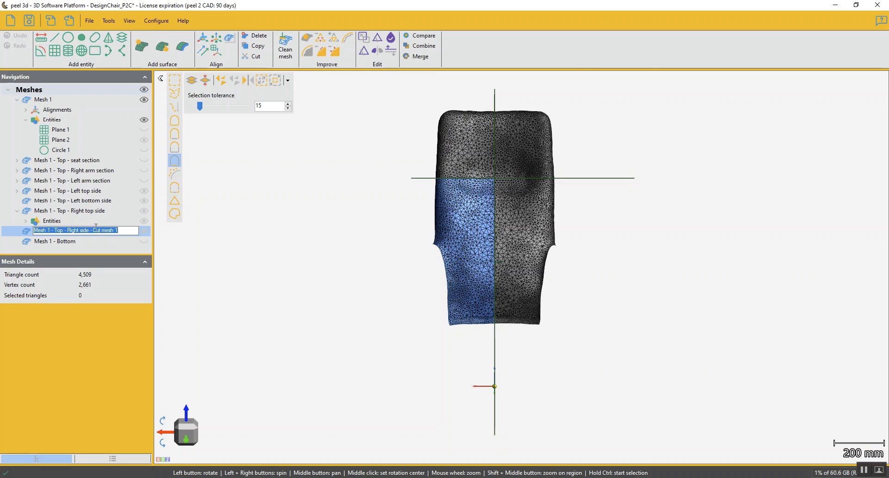
click(81, 230)
text(bottom)
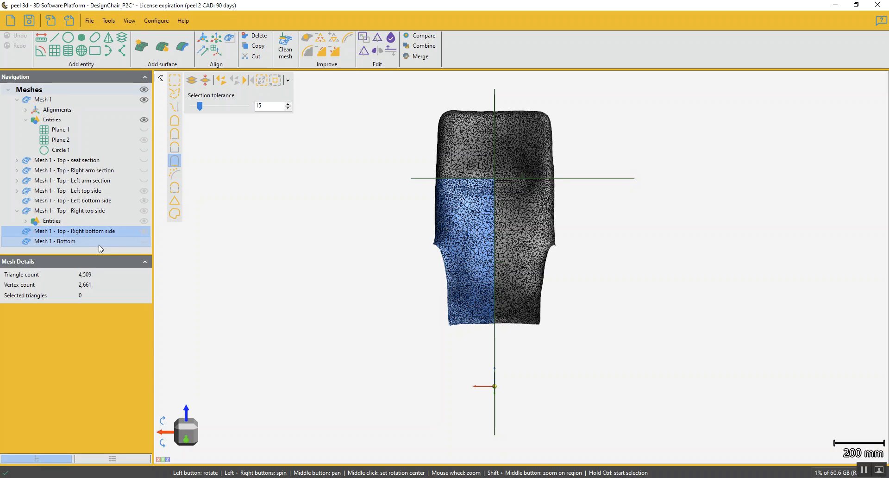
key(Return)
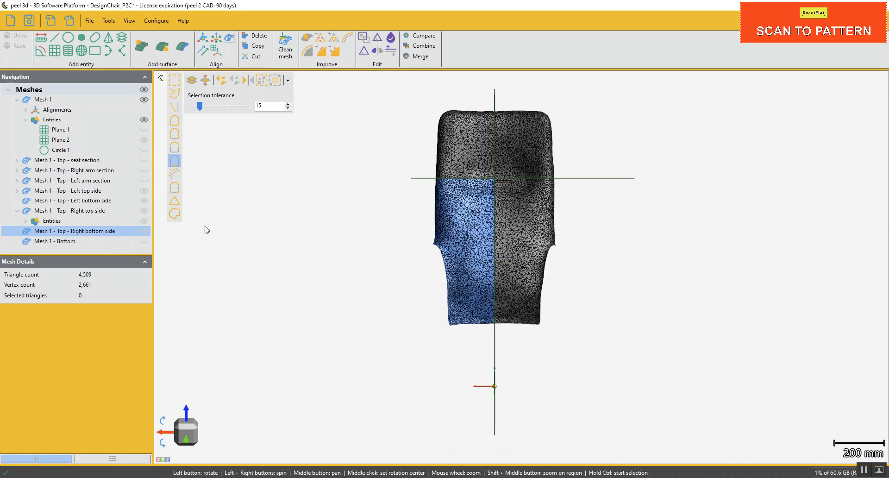
Hide the four backrest section meshes and collapse the right top side's entities
click(144, 193)
click(144, 201)
click(144, 211)
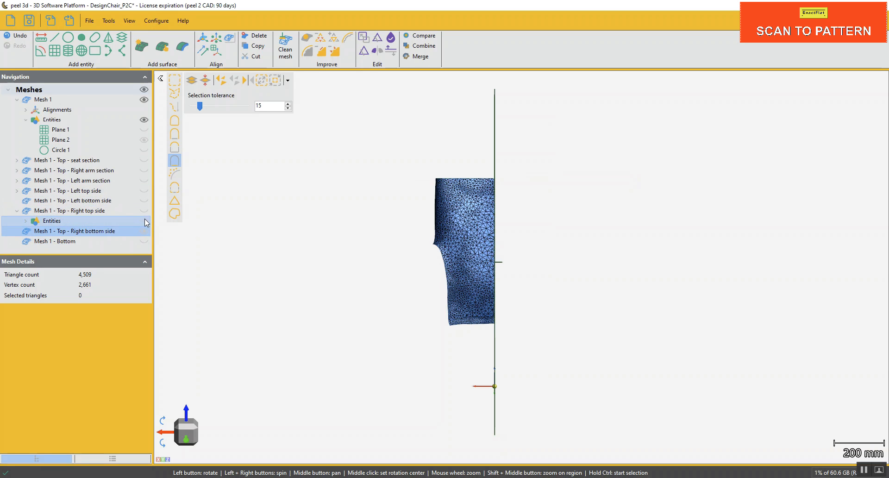
click(144, 220)
click(145, 213)
click(144, 230)
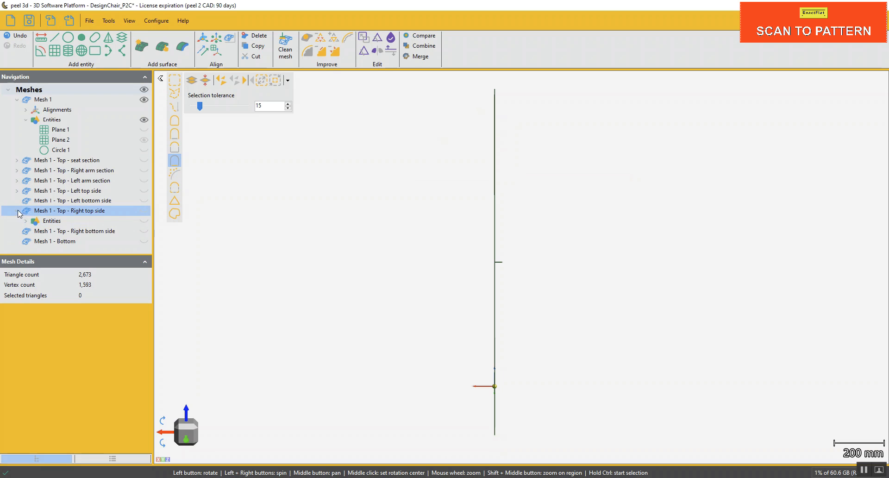
click(17, 211)
Show the Mesh 1 - Bottom mesh
click(145, 232)
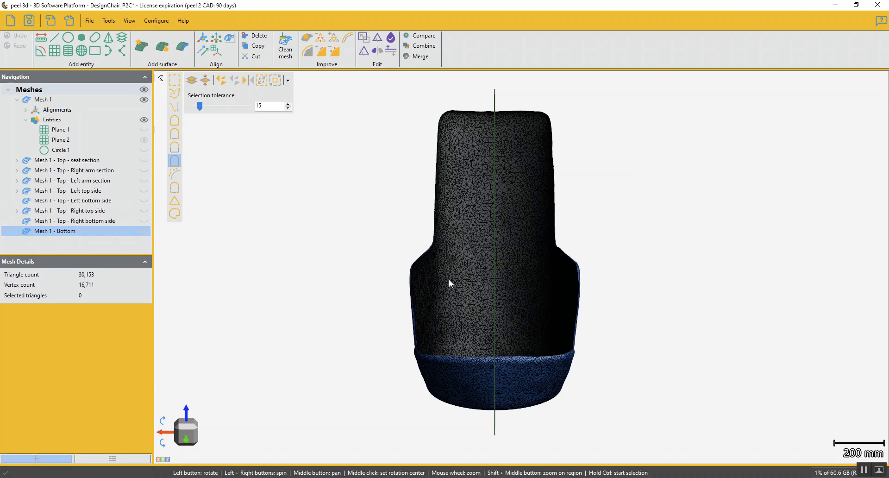
drag(482, 293, 525, 331)
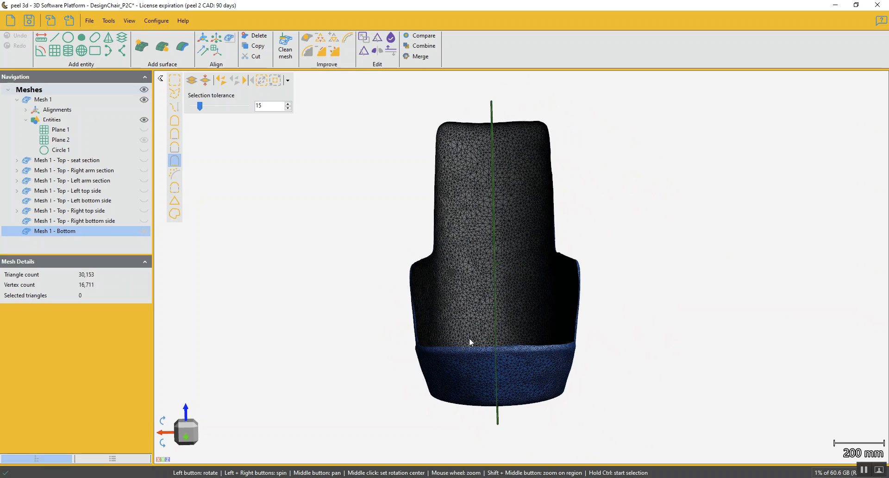
click(364, 53)
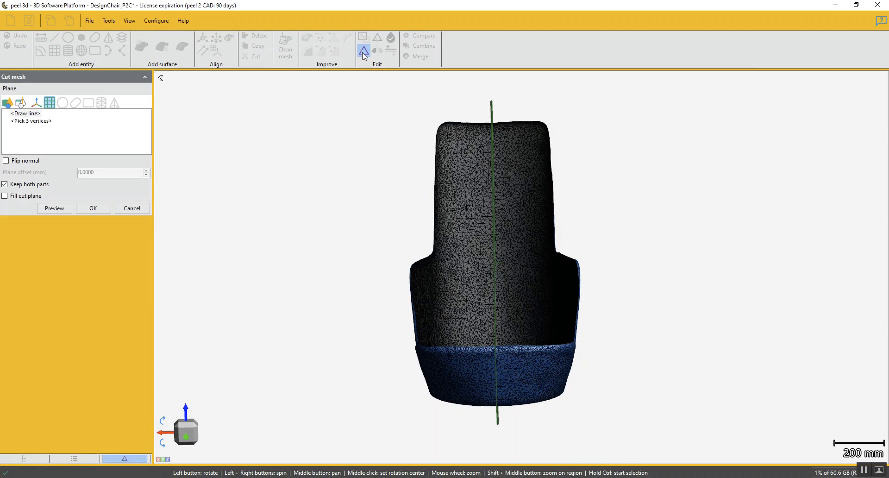
click(131, 208)
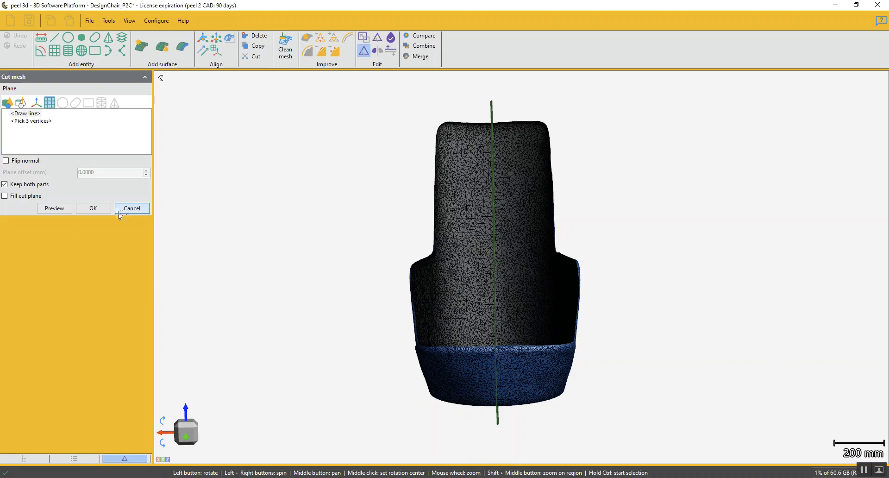
ctrl+click(34, 221)
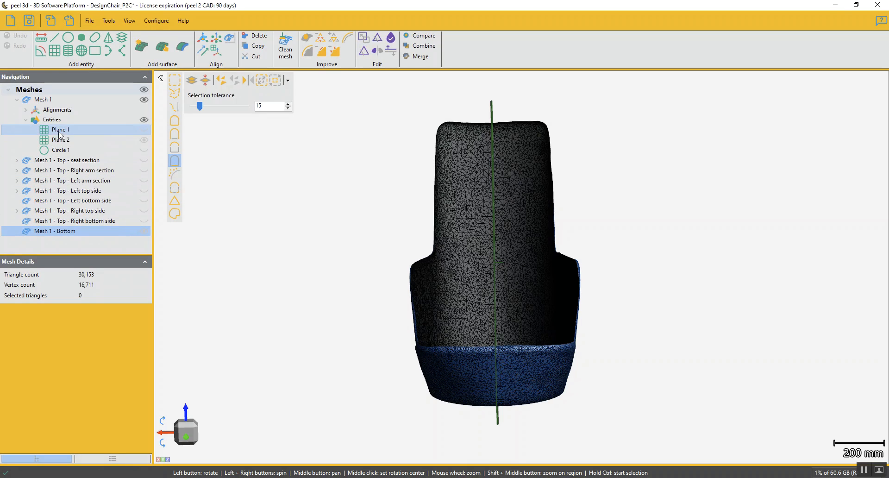
Send Plane 2 from Mesh 1 to Mesh 1 - Bottom and hide Mesh 1 with its entities
click(146, 143)
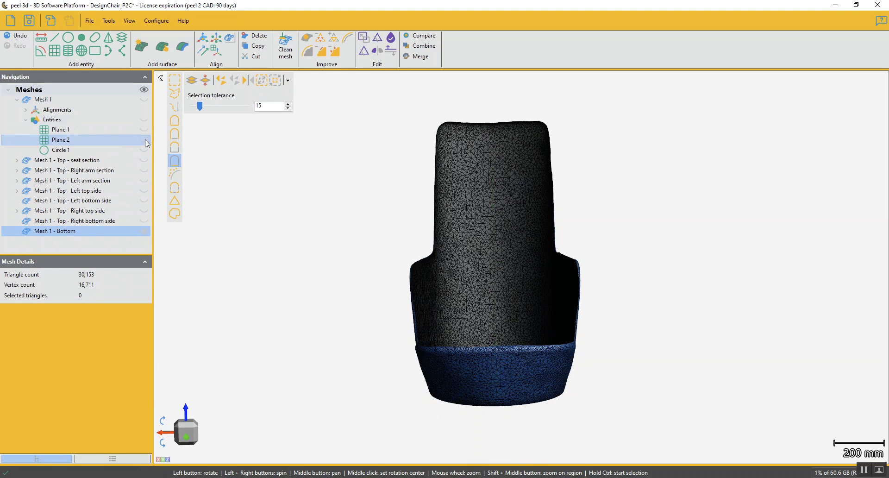
right_click(71, 140)
mouse_move(172, 180)
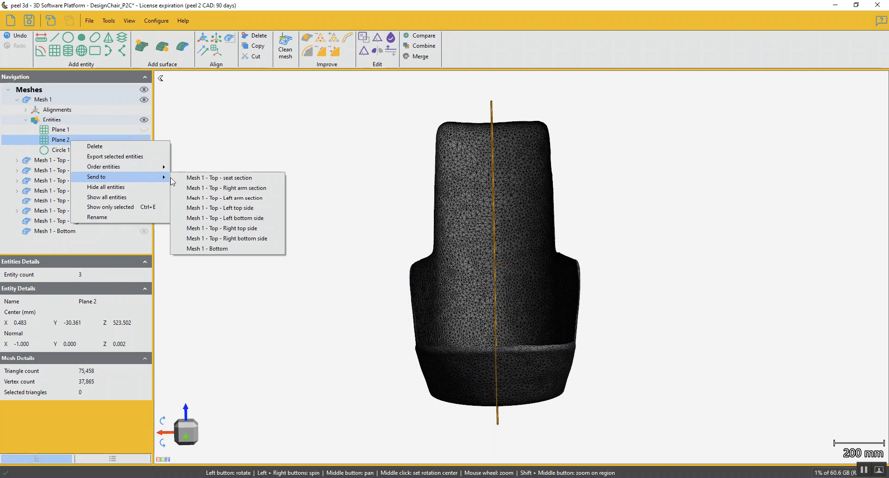
click(215, 250)
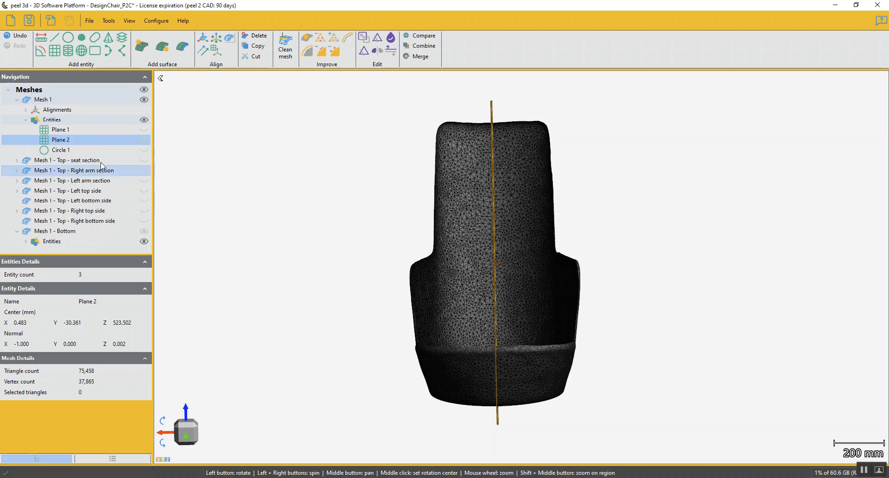
click(145, 141)
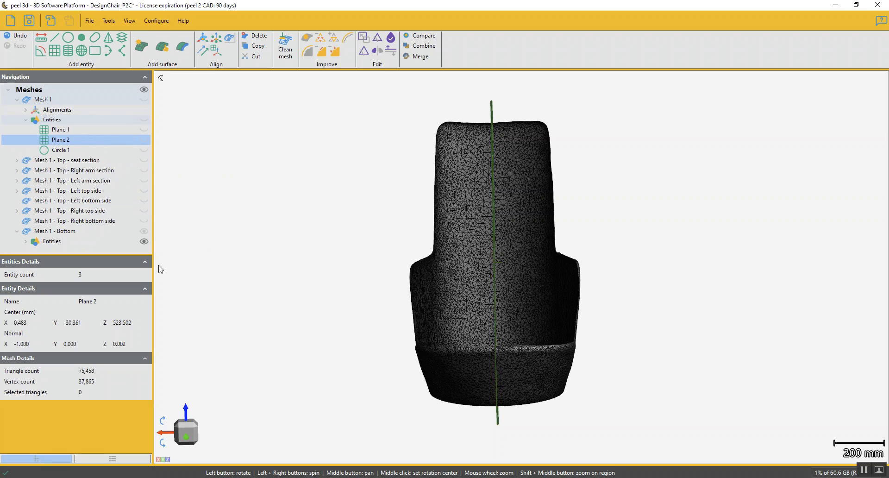
Cut Mesh 1 - Bottom along Plane 2 with no offset, keeping both parts
click(91, 231)
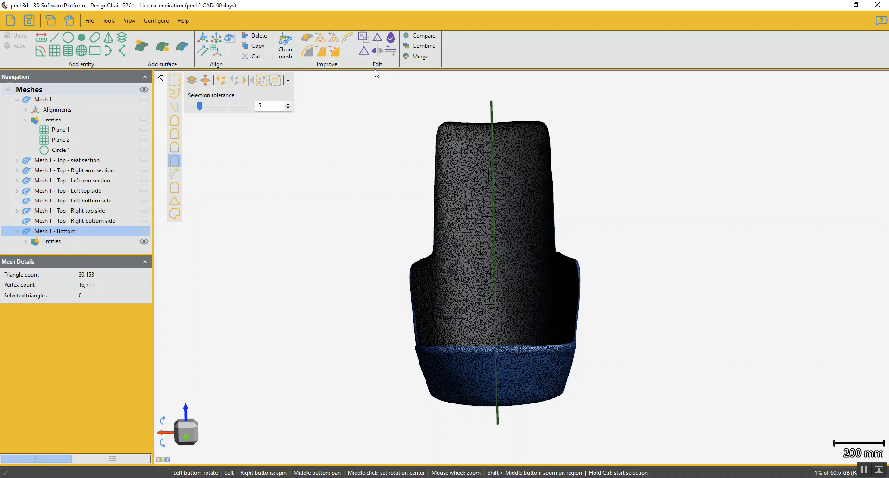
click(365, 51)
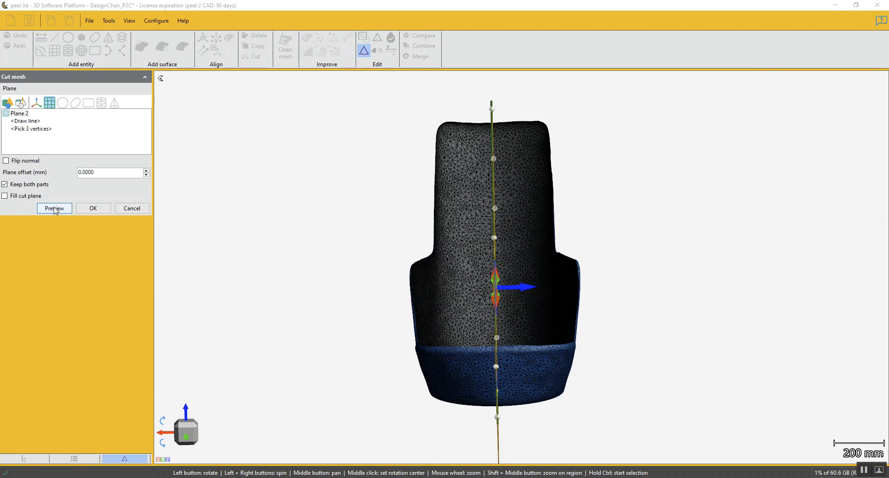
click(54, 208)
click(92, 208)
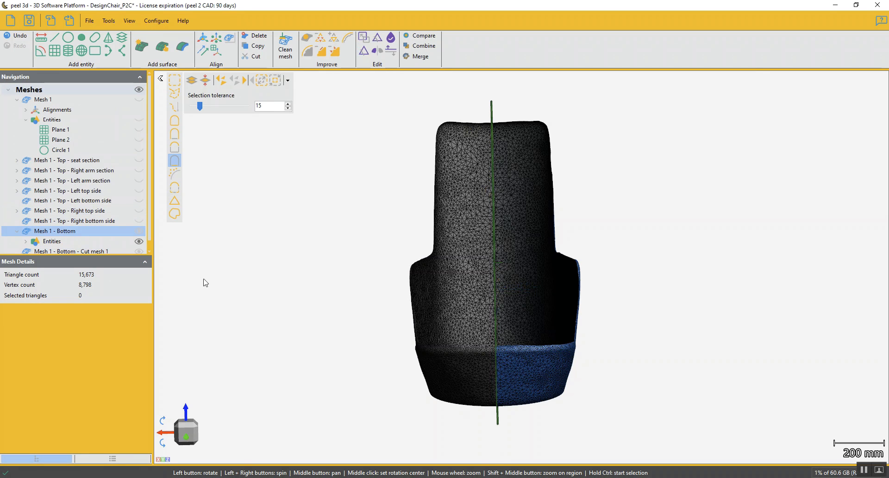
Rename the Mesh 1 - Bottom piece as "Mesh 1 - Bottom - Left"
scroll(94, 206, down, 1)
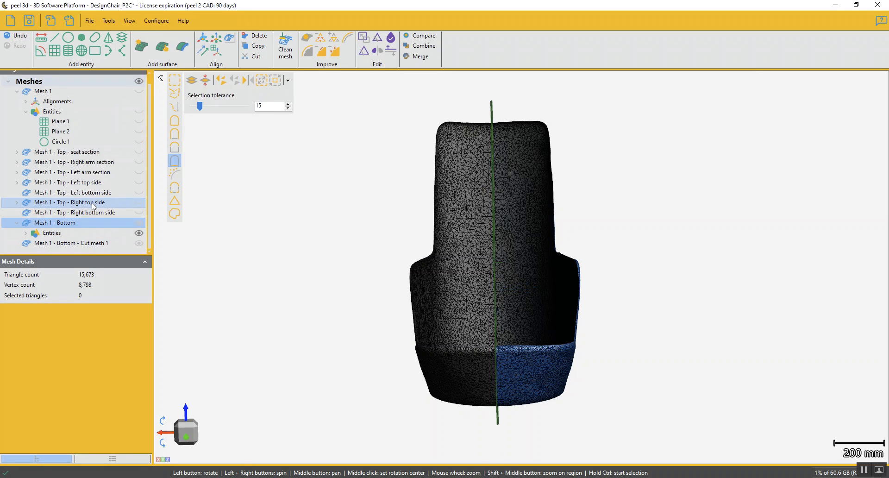
click(69, 224)
click(80, 222)
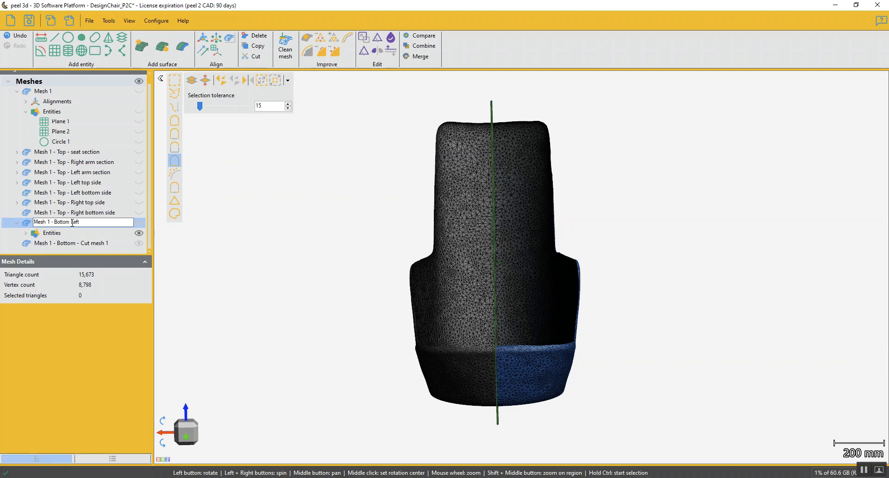
text(-)
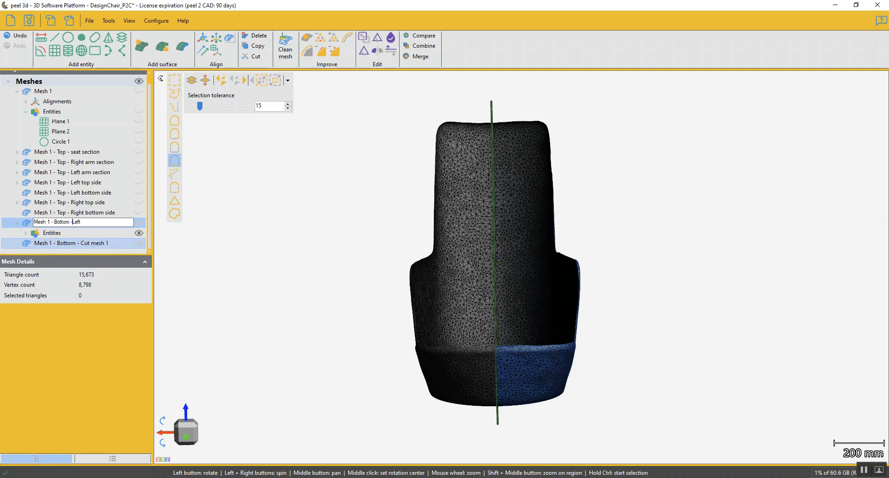
key(Return)
Rename the other piece cut from the bottom mesh as "Mesh 1 - Bottom - Right"
click(83, 245)
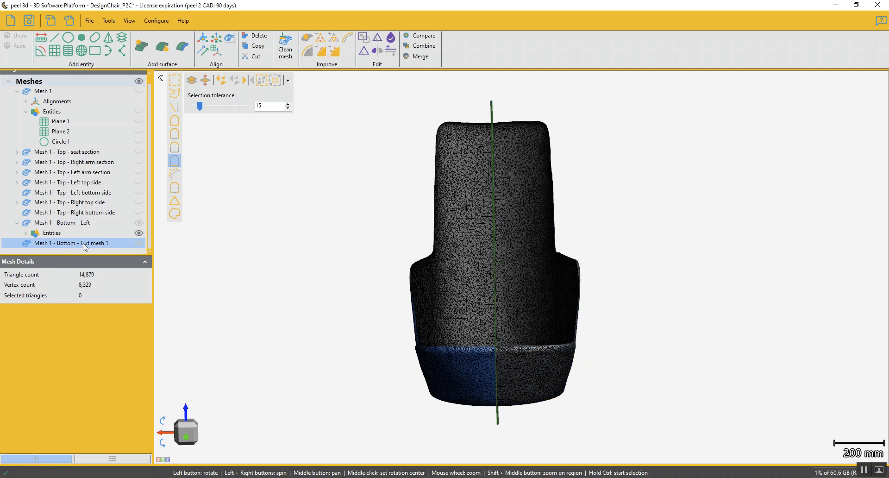
click(82, 244)
drag(75, 242, 124, 244)
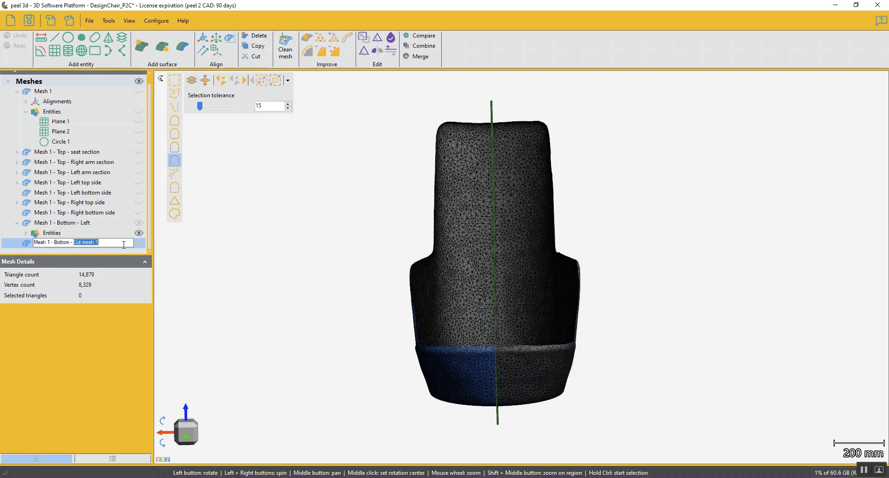
text(Right)
key(Return)
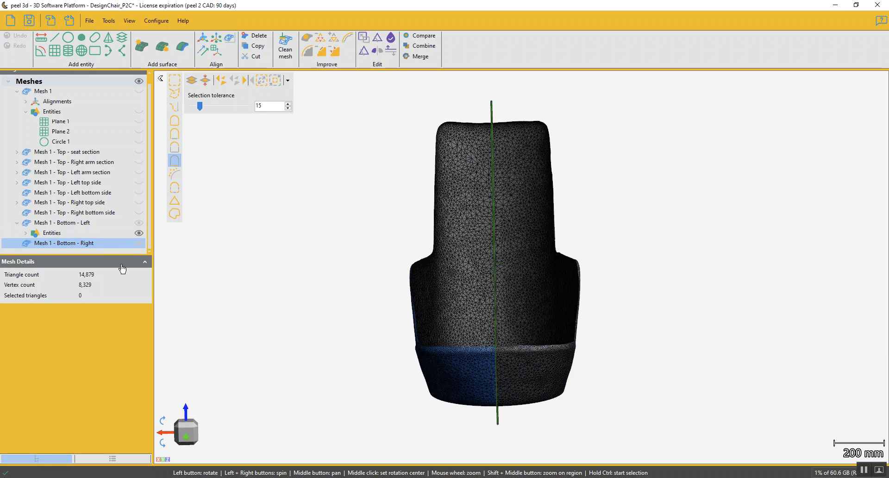
Create a plane on Mesh 1 - Bottom - Left from a near-vertical line drawn through the front of the armrest in side view
drag(388, 299, 355, 319)
drag(409, 344, 408, 345)
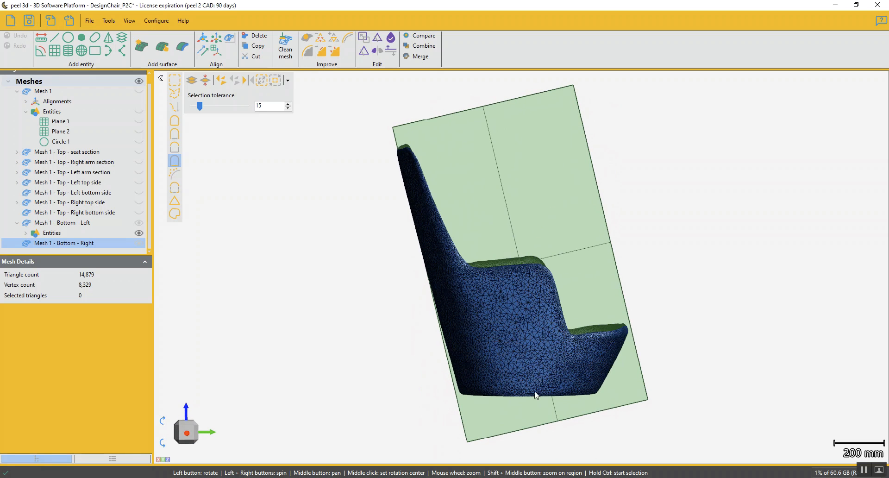
mouse_move(519, 342)
mouse_down()
mouse_move(483, 340)
mouse_move(528, 337)
mouse_move(521, 340)
mouse_up()
drag(566, 320, 468, 321)
drag(481, 362, 490, 346)
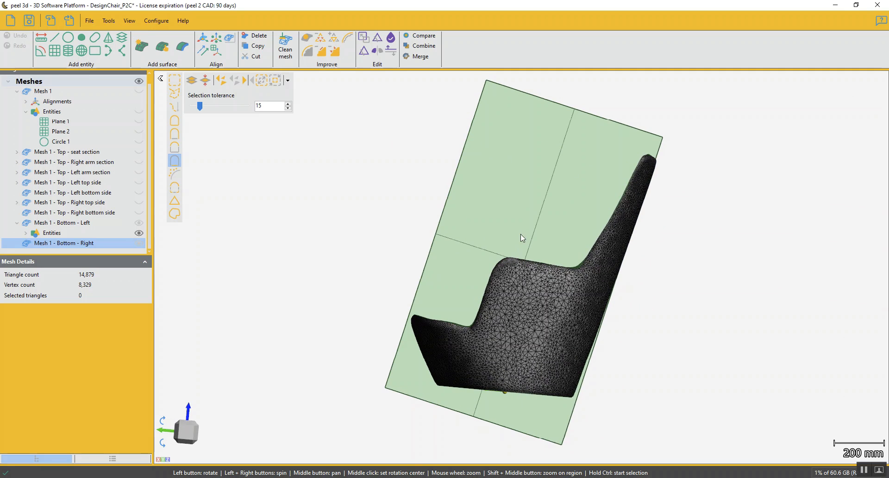
mouse_move(540, 305)
mouse_down()
mouse_move(588, 297)
mouse_move(536, 307)
mouse_move(540, 300)
mouse_move(494, 294)
mouse_move(540, 301)
mouse_up()
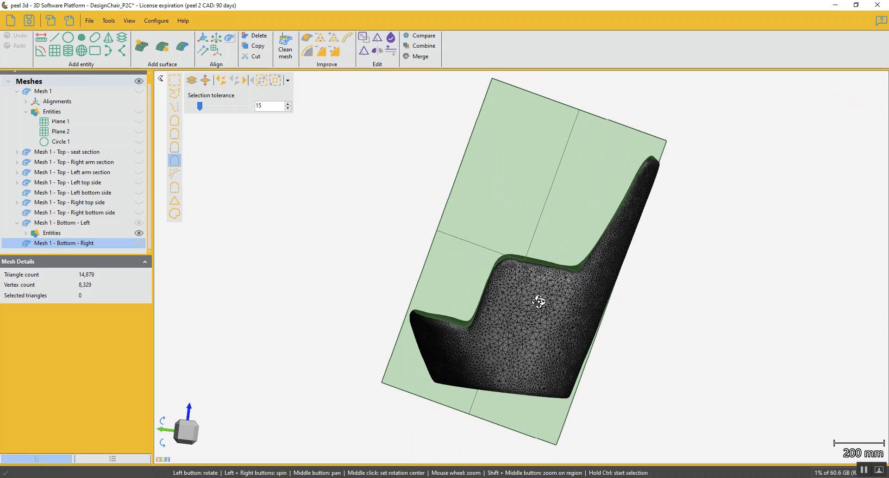
click(185, 436)
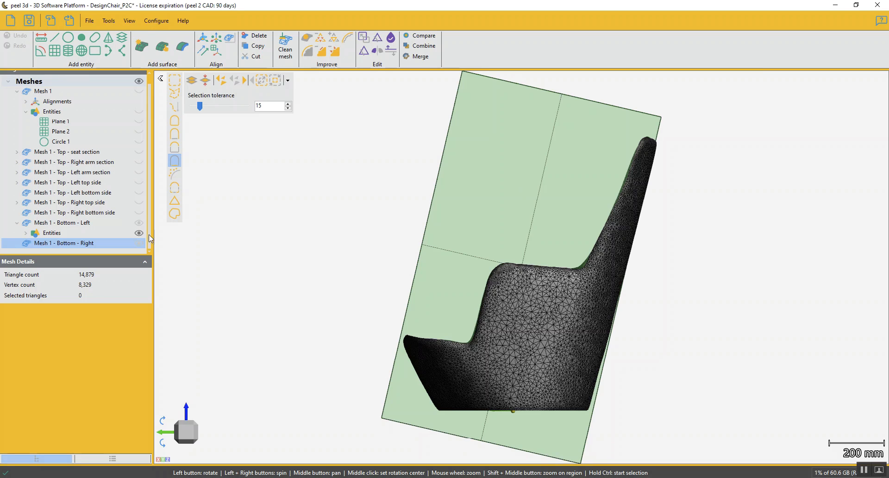
click(87, 223)
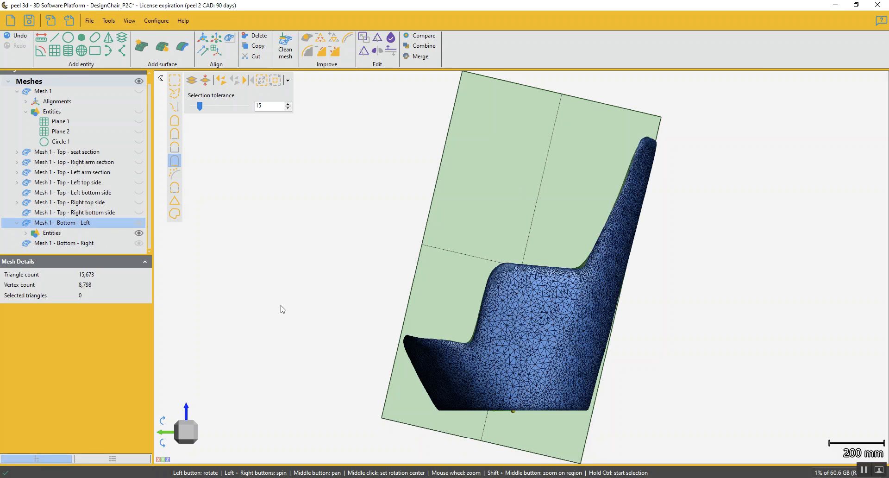
click(55, 51)
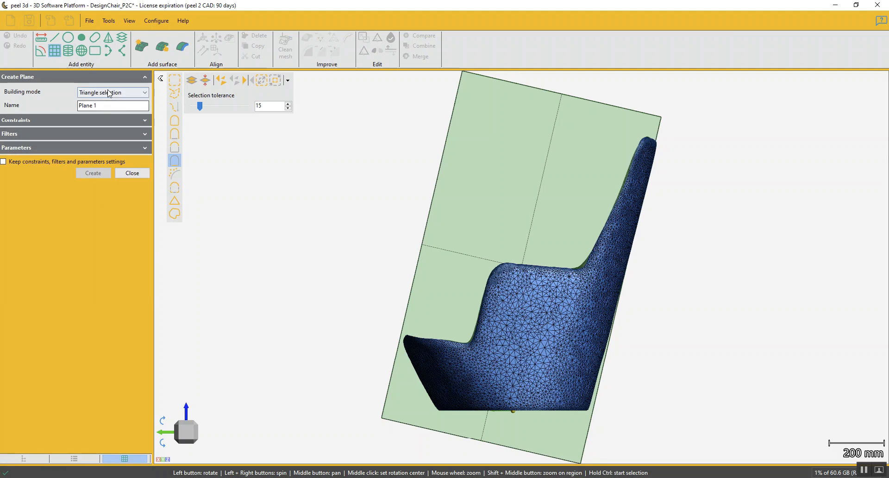
click(110, 93)
click(100, 185)
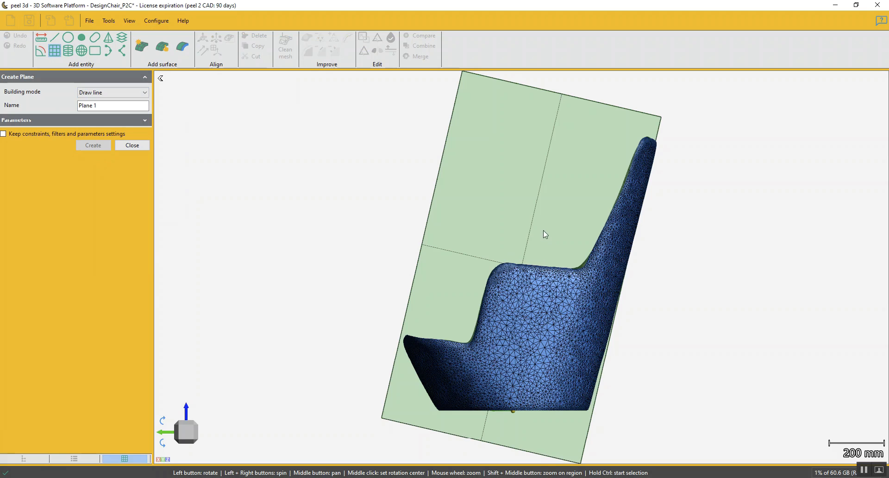
drag(509, 238, 507, 426)
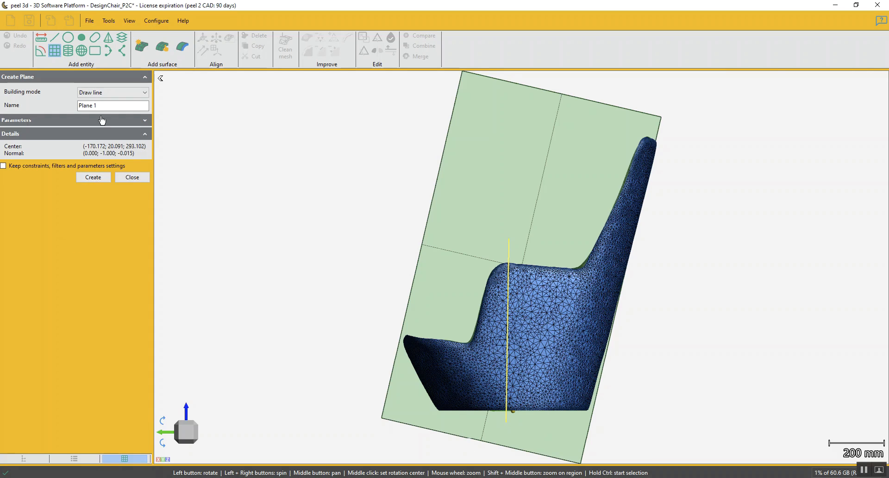
click(93, 177)
click(136, 146)
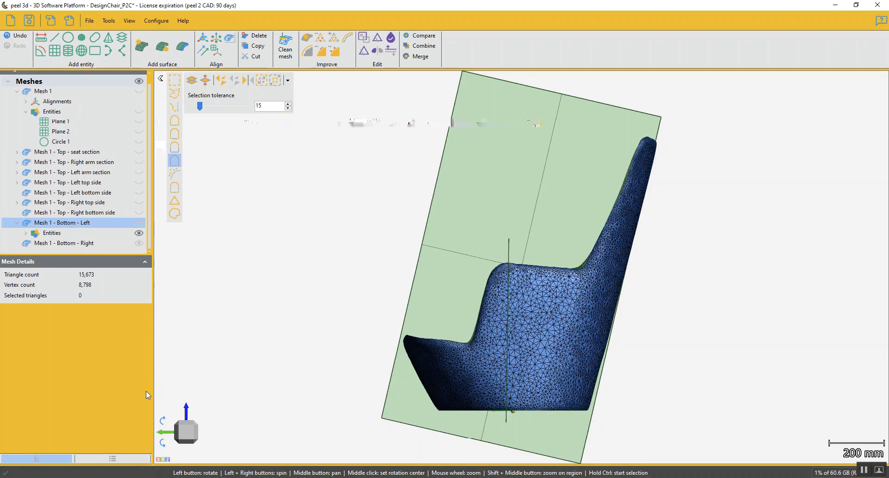
Send the new Plane 1 from Mesh 1 - Bottom - Left to Mesh 1 - Bottom - Right
click(26, 233)
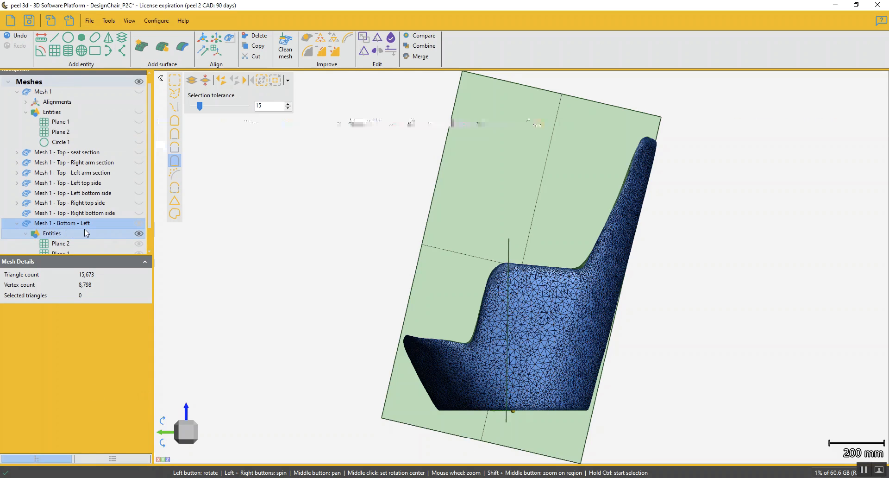
scroll(84, 229, down, 1)
click(70, 232)
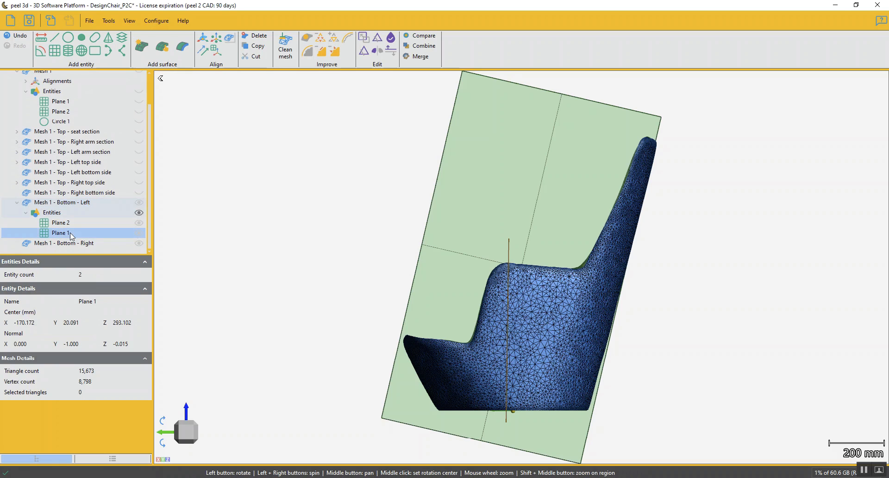
right_click(56, 234)
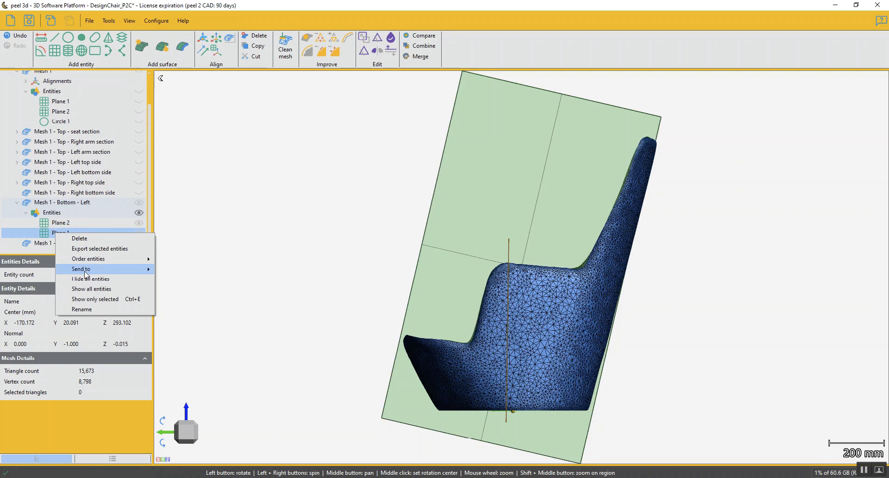
mouse_move(119, 270)
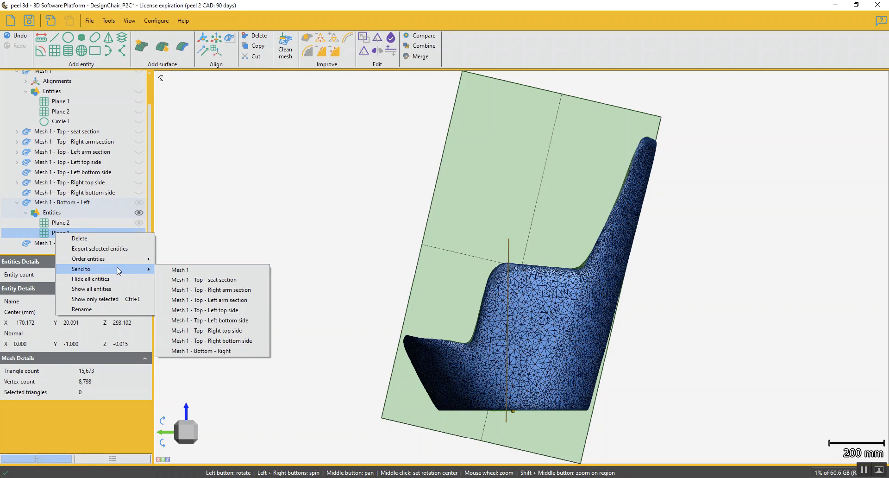
click(210, 351)
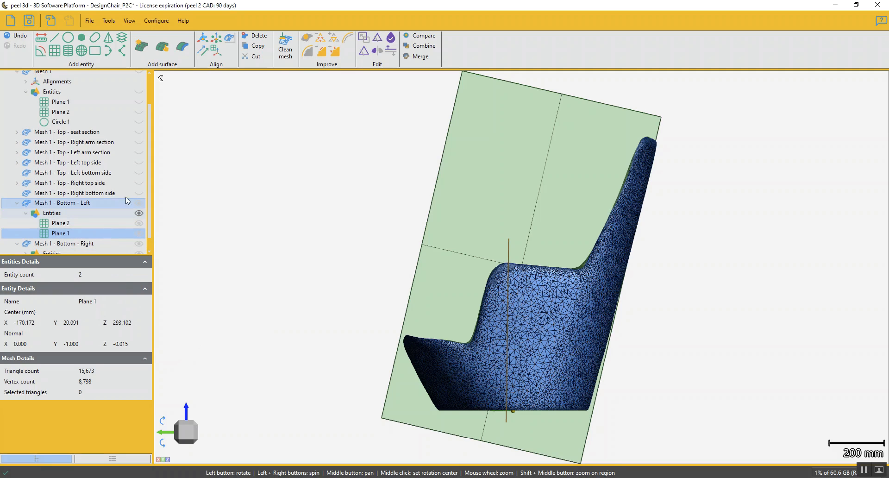
Cut Mesh 1 - Bottom - Left along Plane 1, previewing the cut and keeping both parts
scroll(147, 193, down, 1)
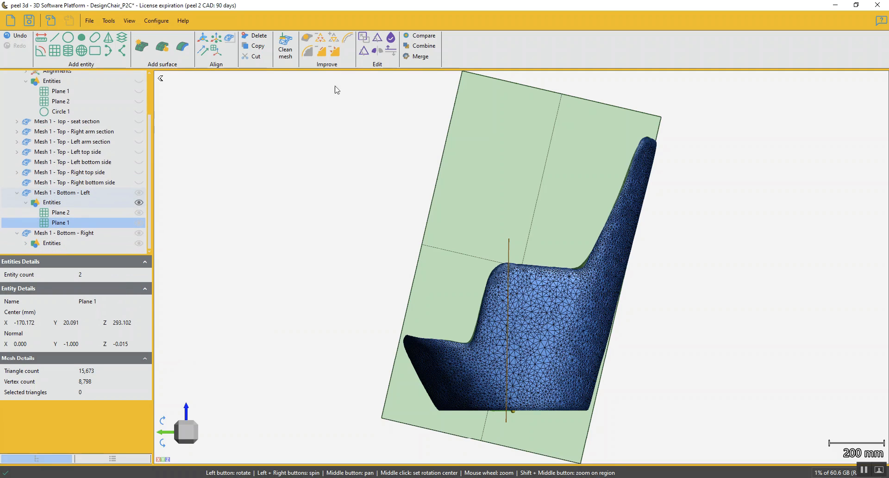
click(364, 51)
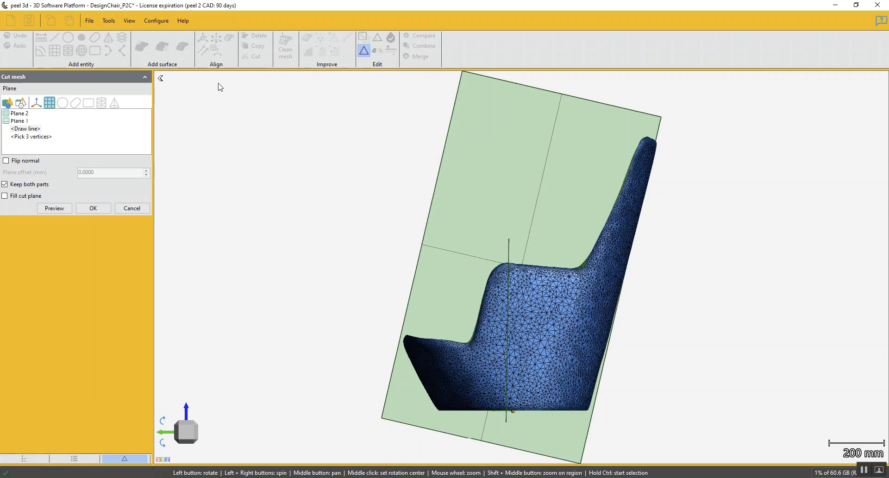
click(29, 137)
click(24, 121)
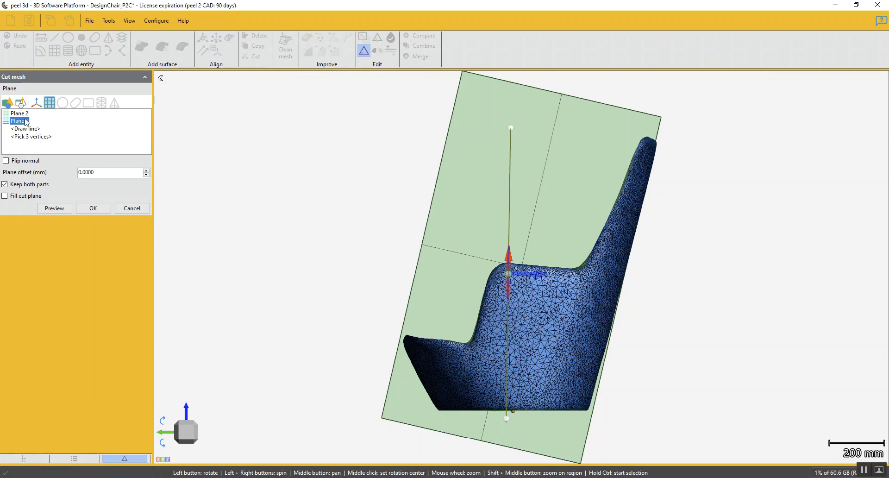
click(54, 208)
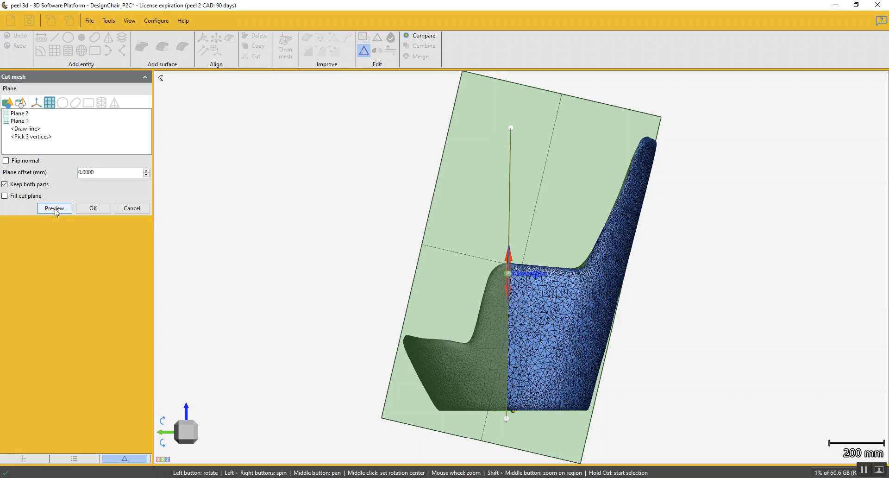
click(93, 209)
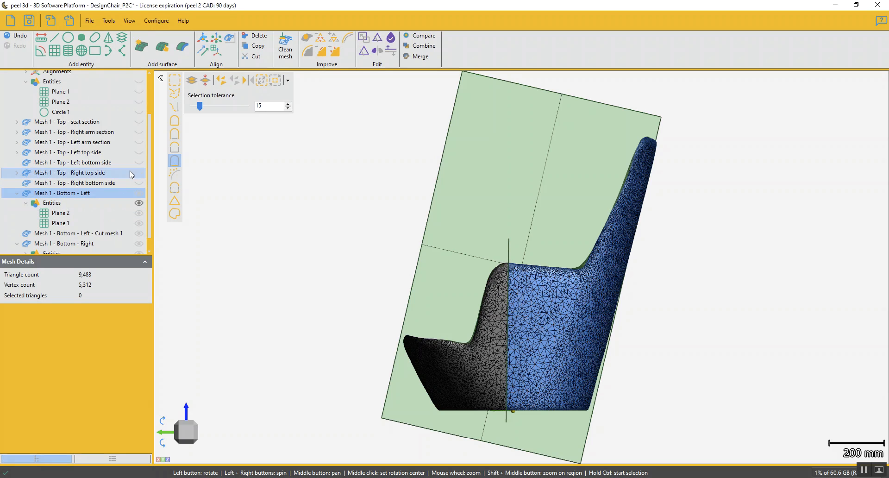
Cut Mesh 1 - Bottom - Right along its copy of Plane 1, keeping both parts
drag(150, 146, 148, 177)
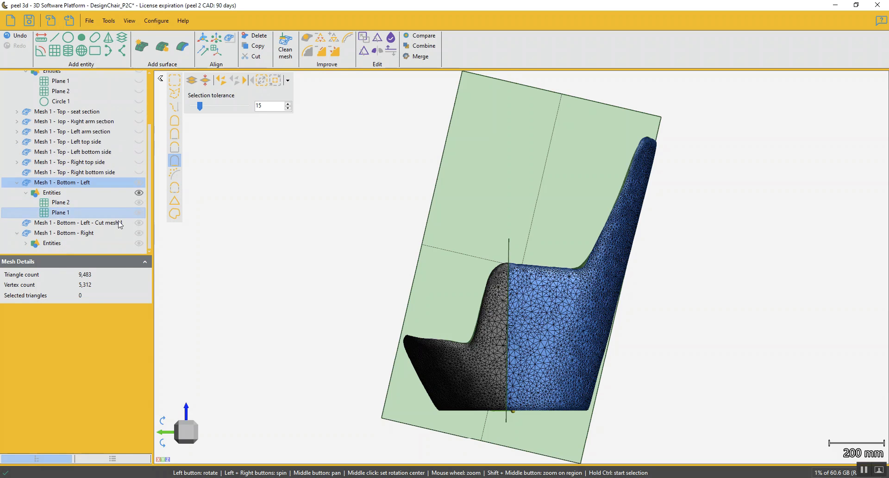
click(52, 234)
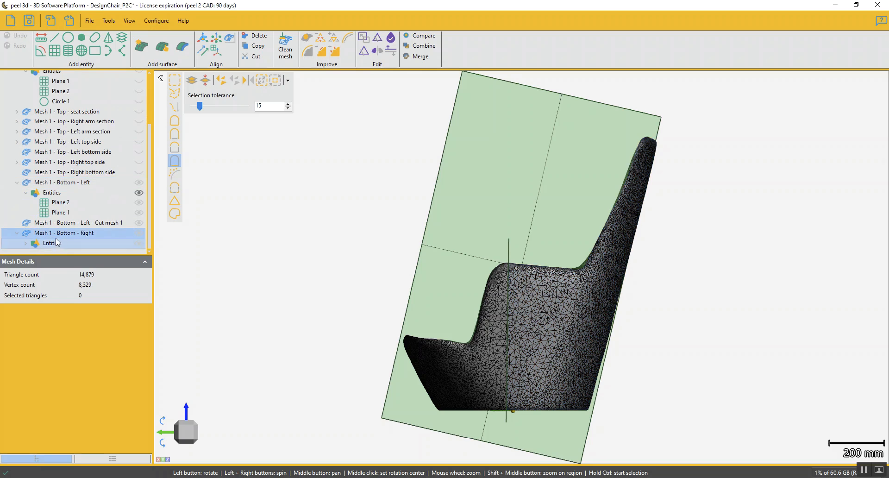
click(364, 50)
click(20, 113)
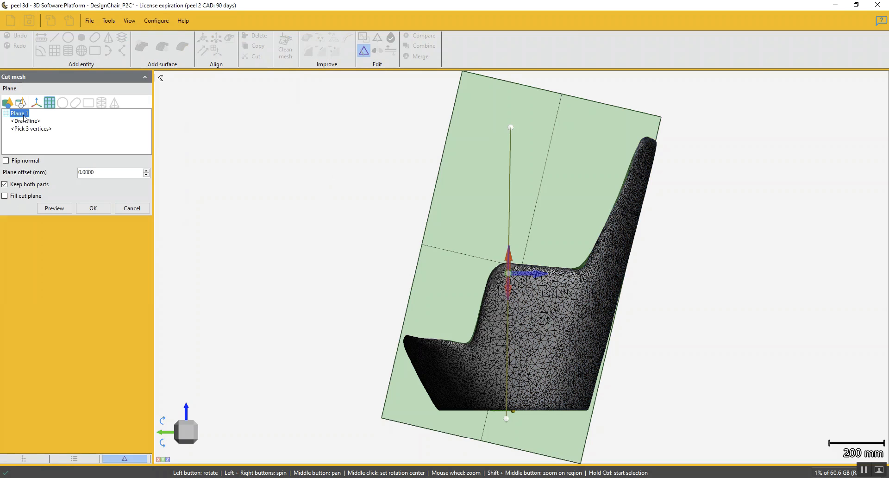
drag(323, 267, 393, 265)
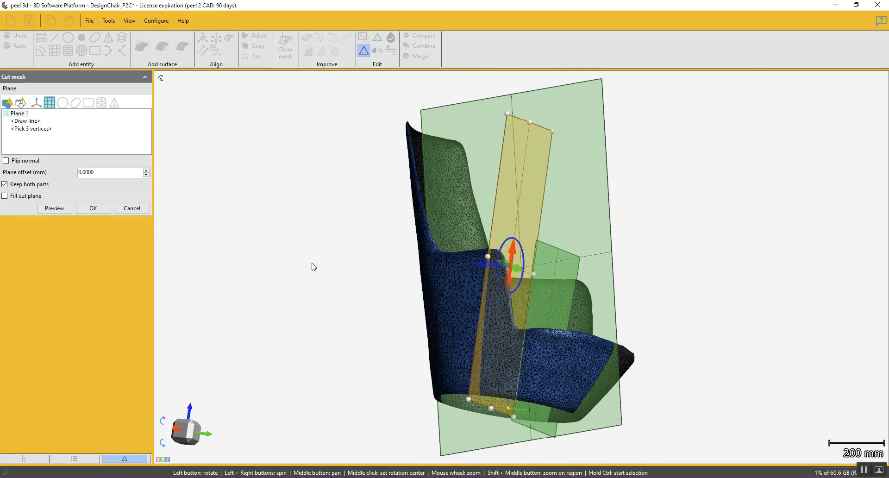
click(54, 208)
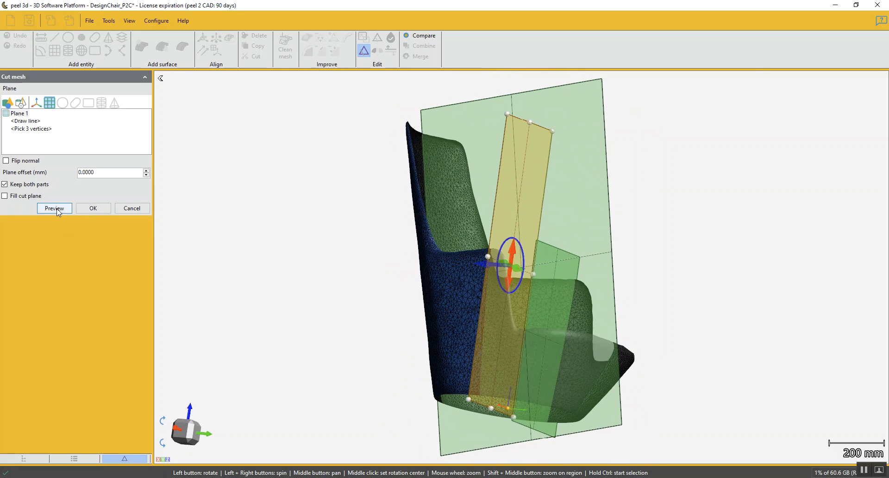
click(100, 208)
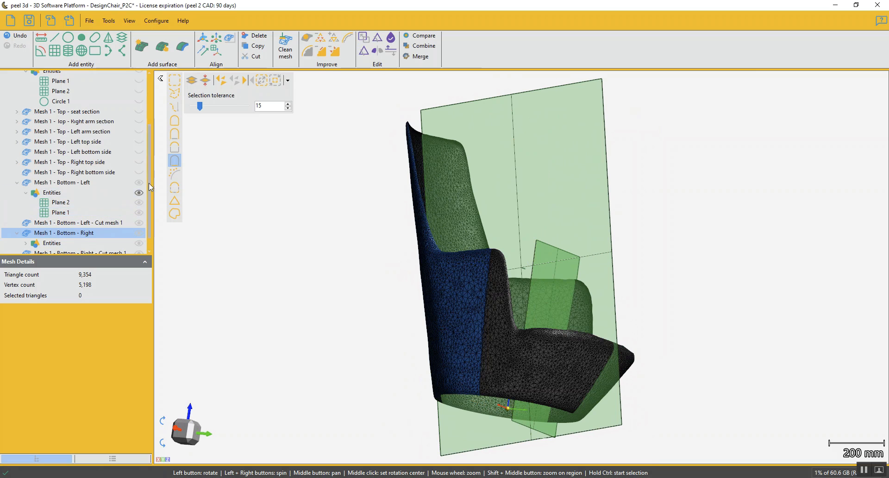
Rename the front piece cut from the bottom left mesh as "Mesh 1 - Bottom - Left front"
scroll(148, 182, down, 1)
click(109, 214)
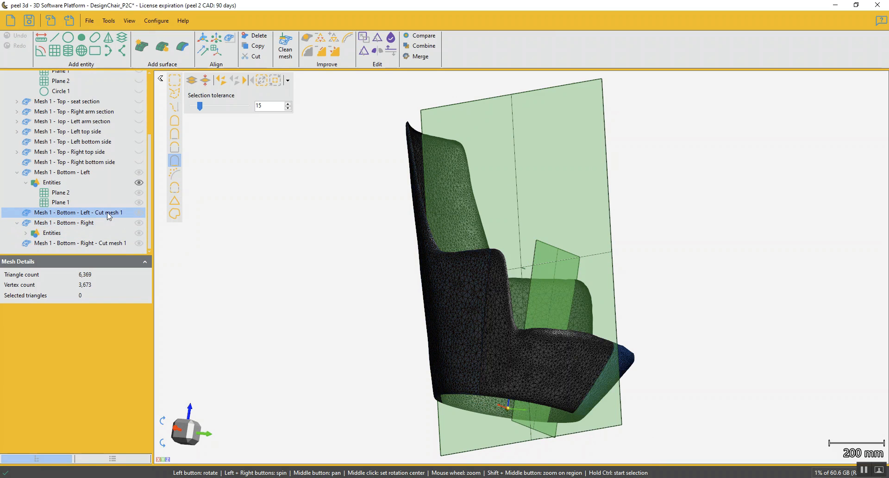
drag(245, 278, 178, 265)
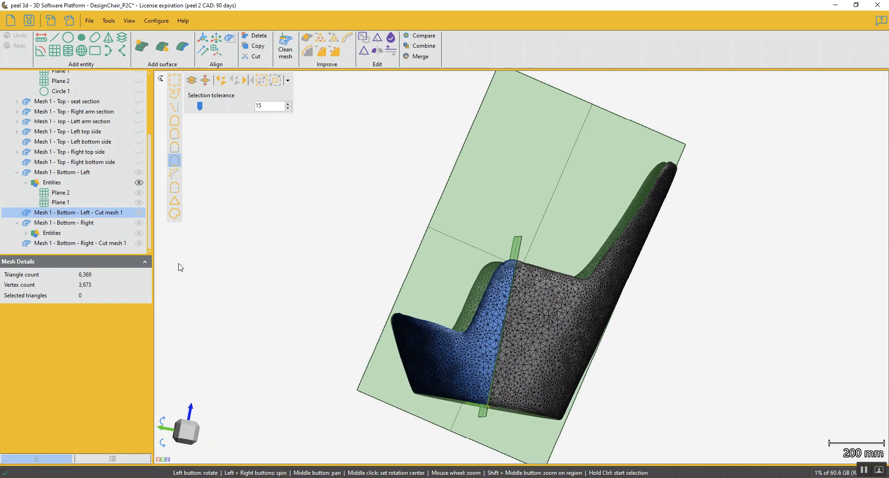
click(97, 212)
click(94, 212)
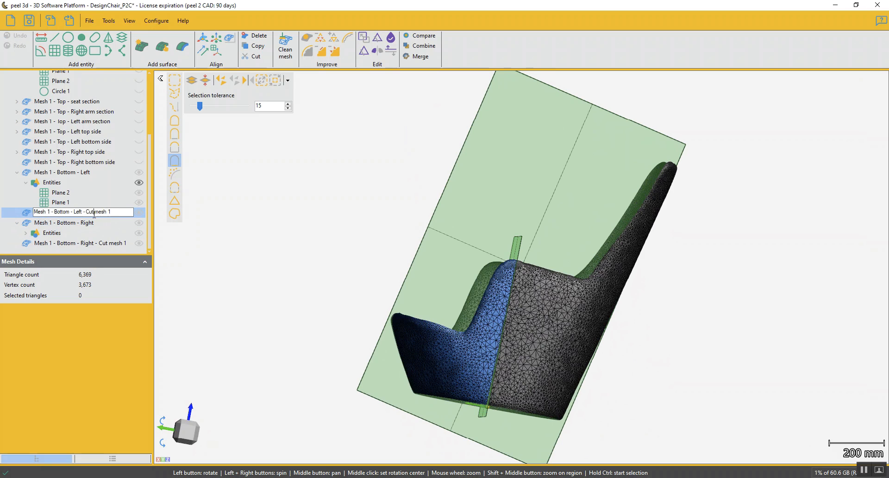
drag(84, 212, 176, 209)
text(front)
key(Return)
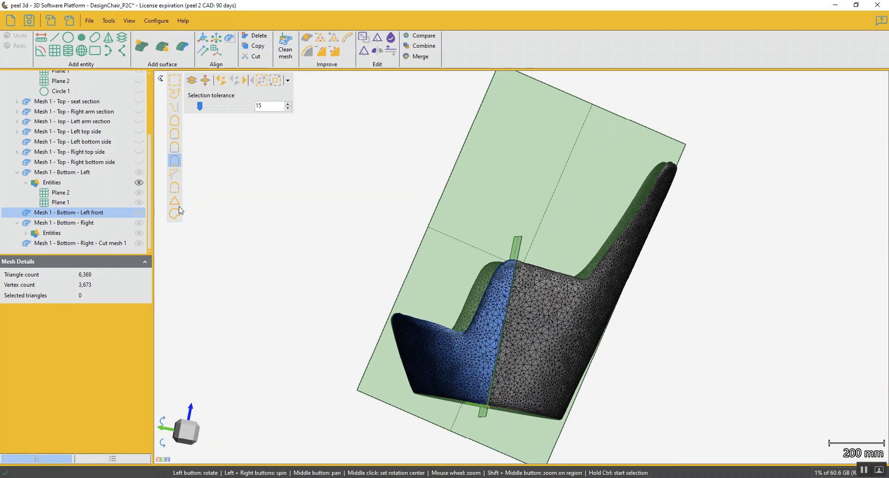
Rename Mesh 1 - Bottom - Right as "Mesh 1 - Bottom - Right back"
click(96, 223)
drag(266, 249, 344, 252)
click(94, 226)
click(97, 222)
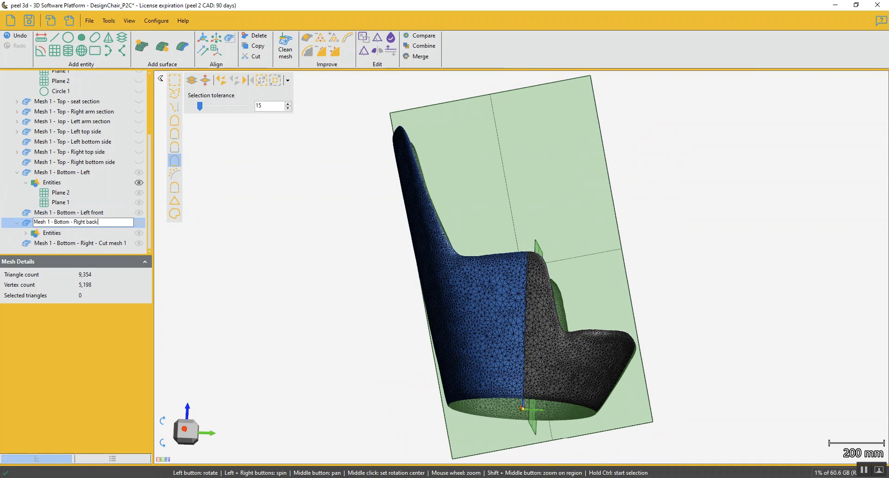
text(back)
key(Return)
Rename the front piece cut from the bottom right mesh as "Mesh 1 - Bottom - Right front"
click(95, 243)
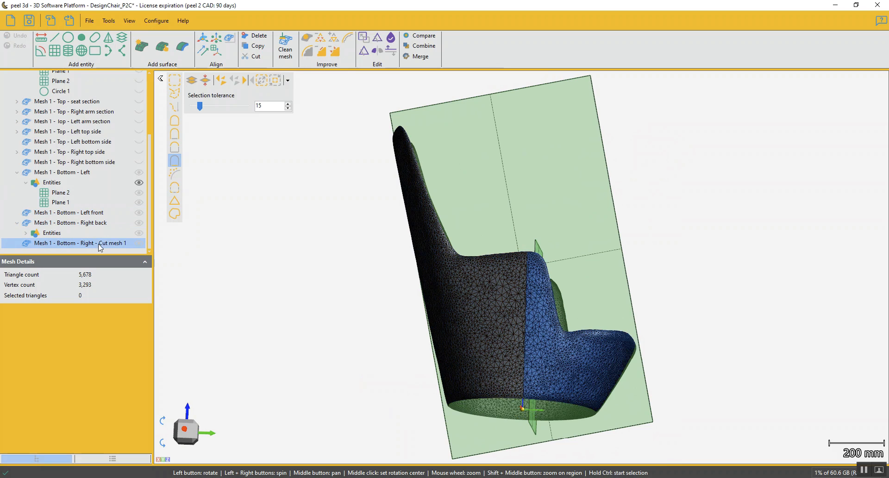
click(107, 244)
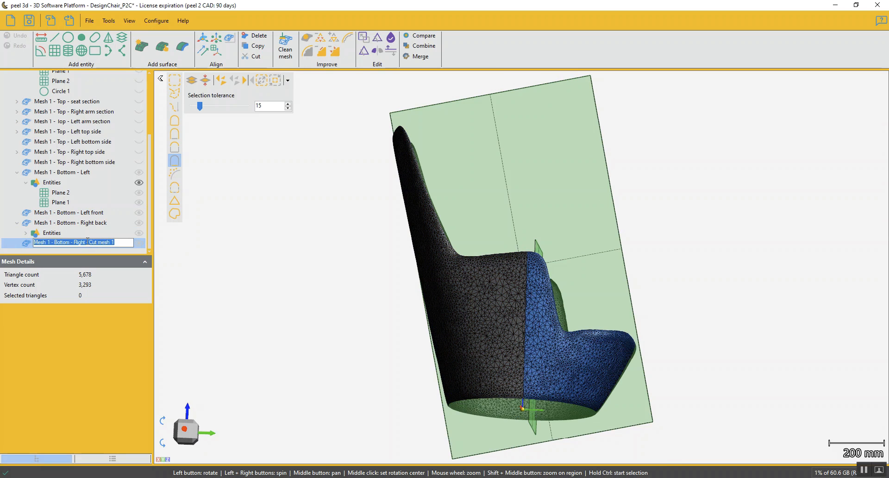
drag(87, 242, 138, 244)
text(fron)
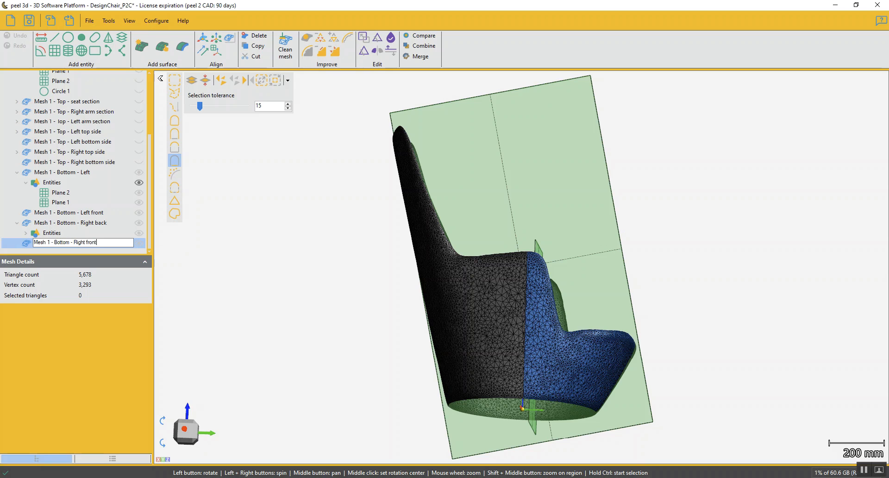
key(Return)
Rename Mesh 1 - Bottom - Left as "Mesh 1 - Bottom - Left back"
click(90, 173)
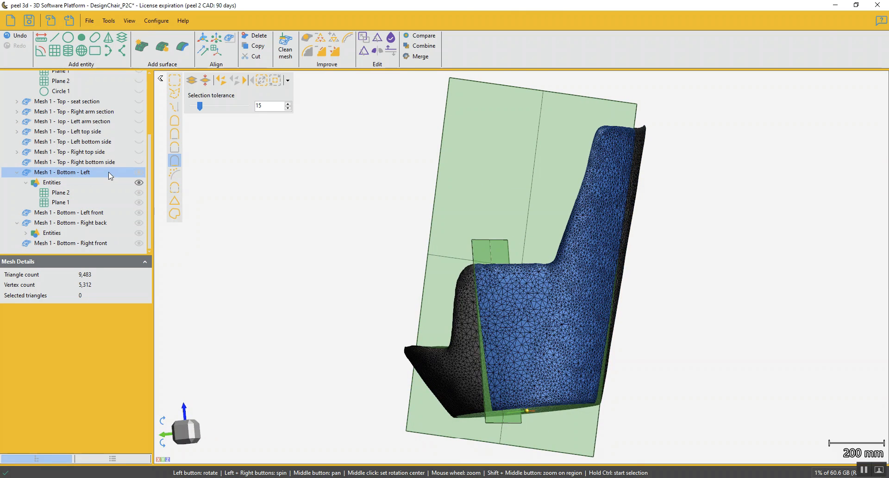
click(101, 172)
click(101, 172)
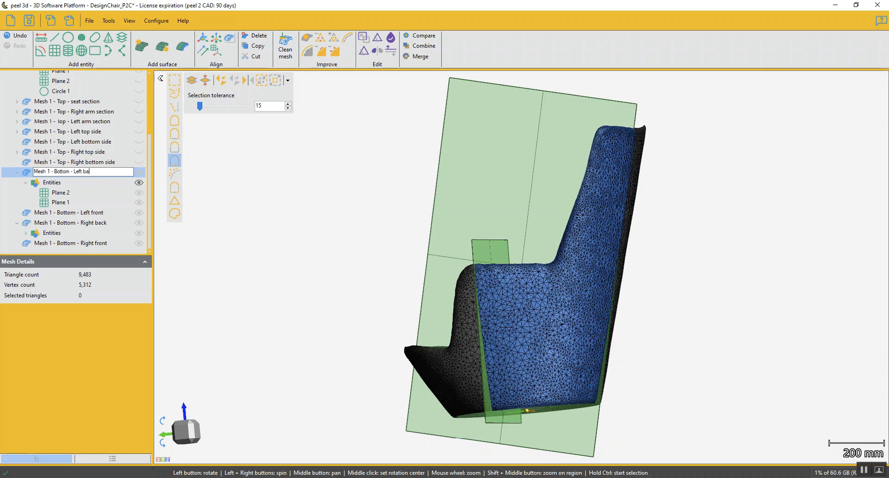
key(Return)
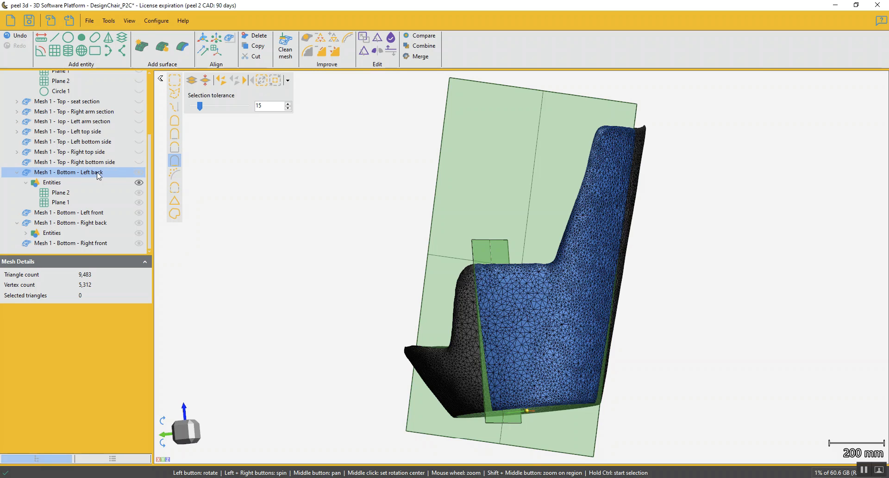
Collapse the entities of Mesh 1 - Bottom - Left back and the contents of Mesh 1, and show only the original Mesh 1
scroll(249, 276, down, 3)
drag(266, 292, 301, 289)
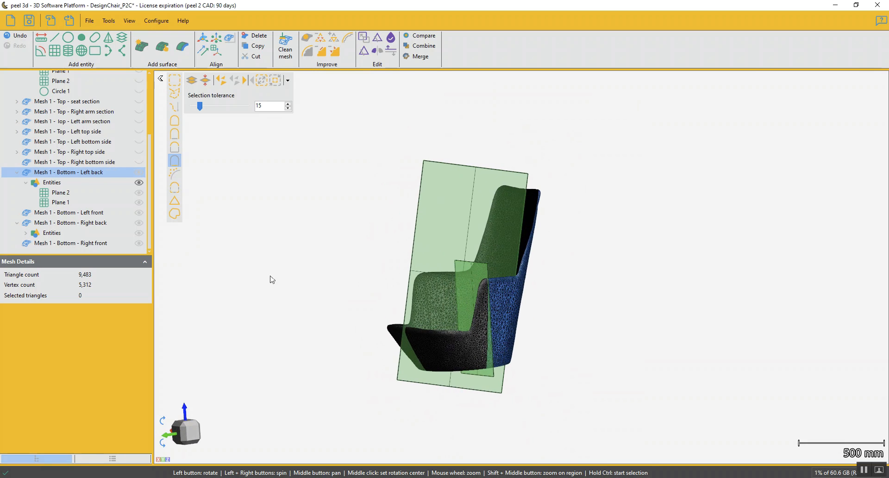
click(26, 182)
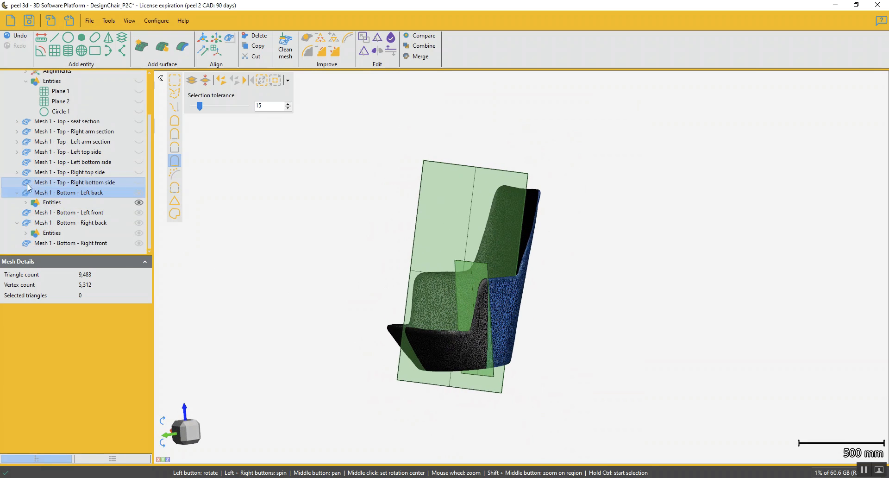
click(26, 82)
click(18, 91)
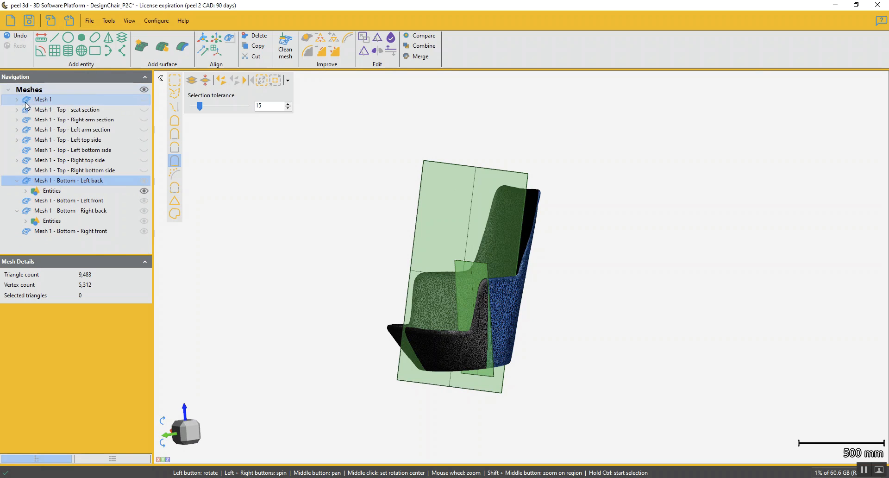
click(46, 99)
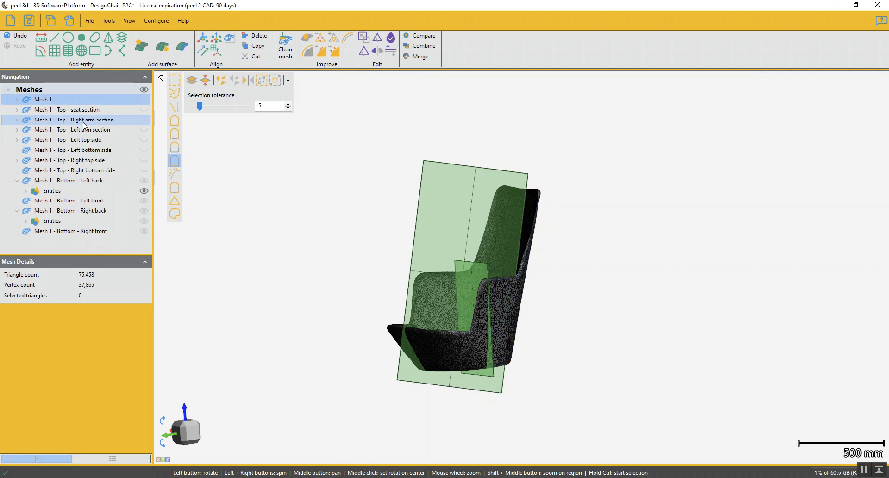
key(ctrl+e)
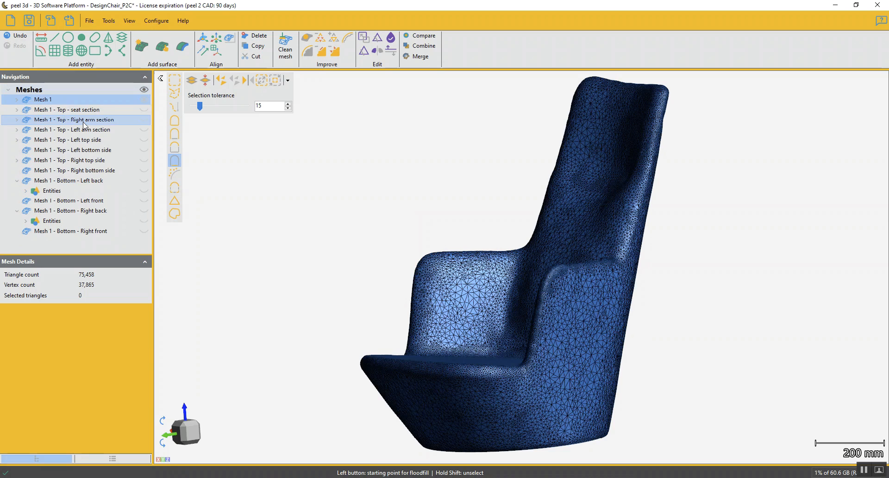
right_click(73, 99)
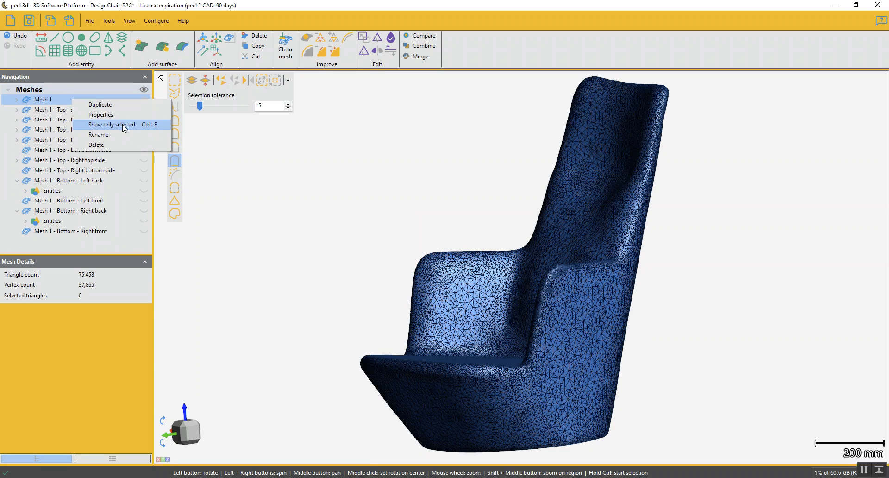
View Mesh 1 from several sides and go through each section mesh in isolation down to Mesh 1 - Bottom - Right front
drag(351, 263, 367, 265)
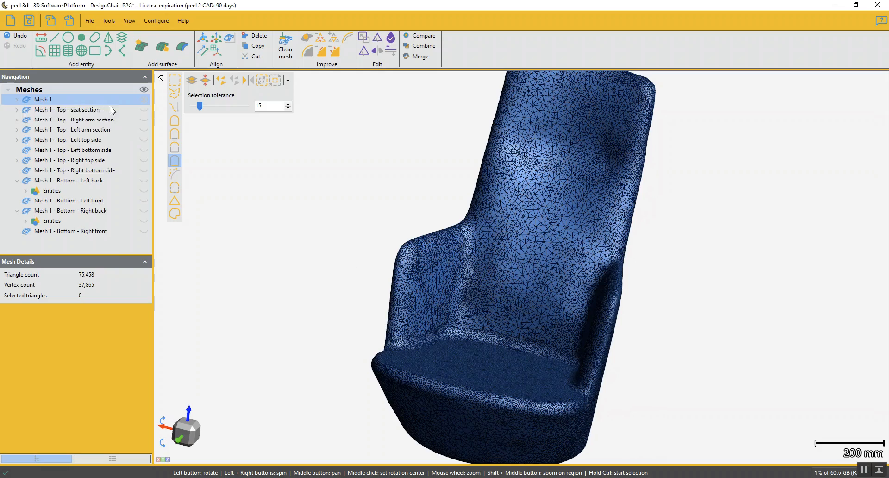
drag(305, 256, 278, 241)
drag(310, 248, 563, 272)
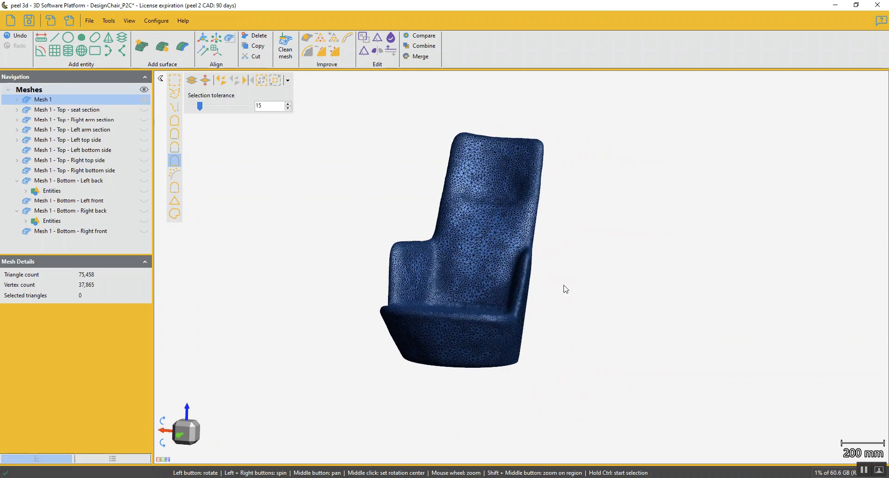
key(ctrl)
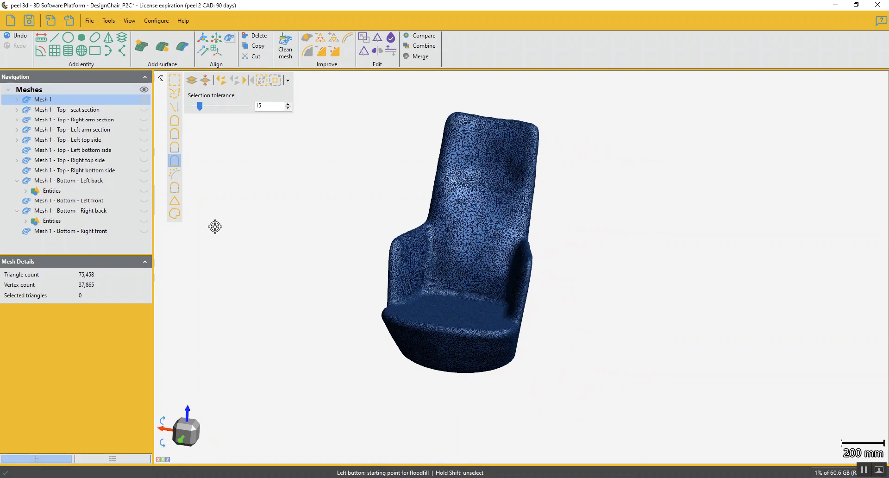
key(Down)
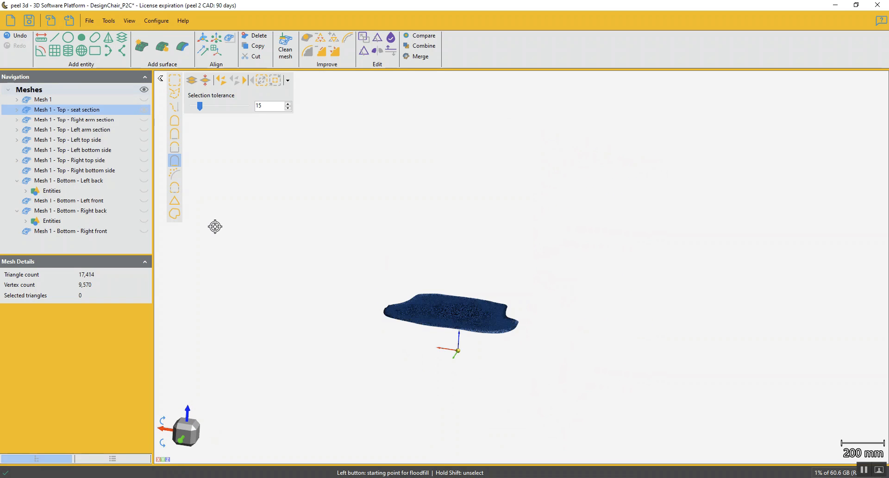
key(Down)
key(Down)
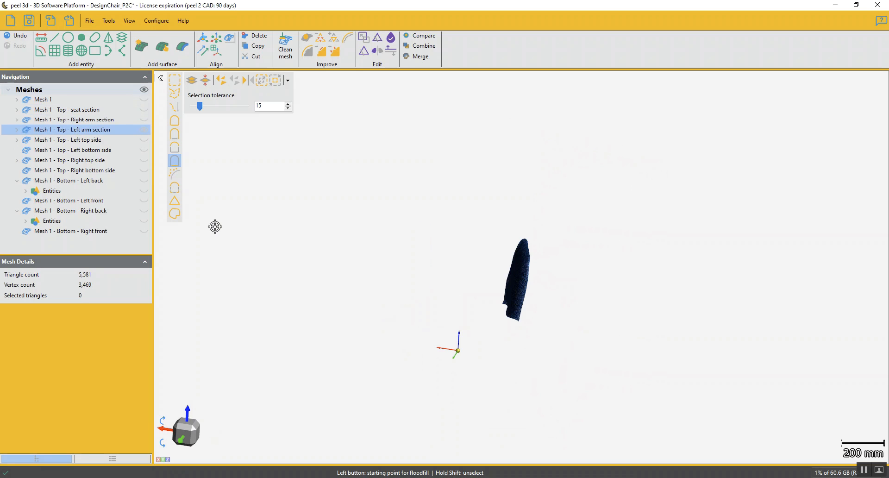
key(Down)
key(Down)
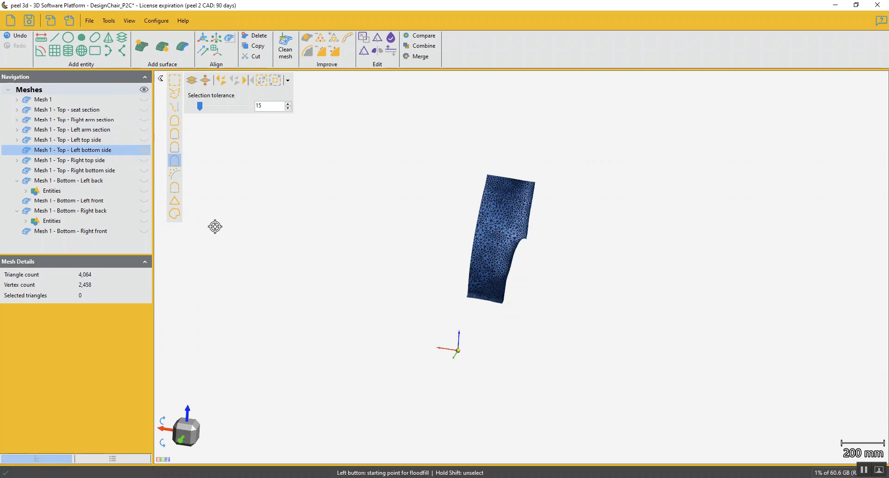
key(Down)
key(Down)
key(Down)
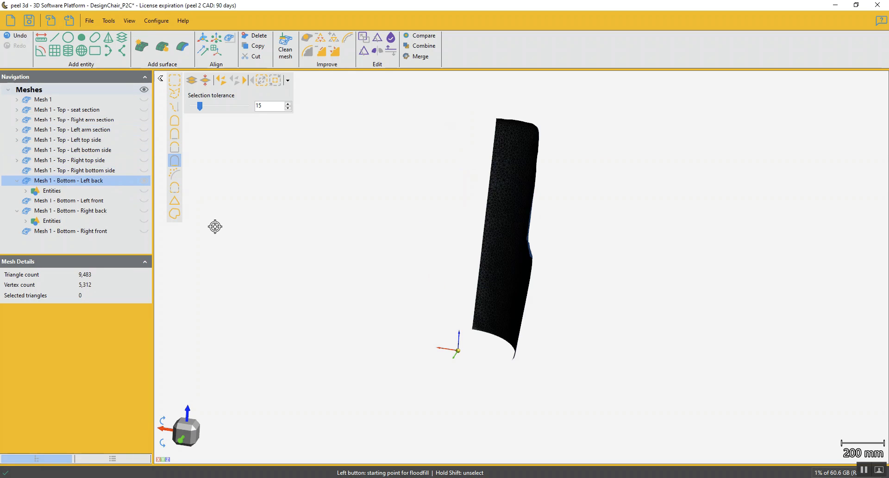
key(Down)
key(Down)
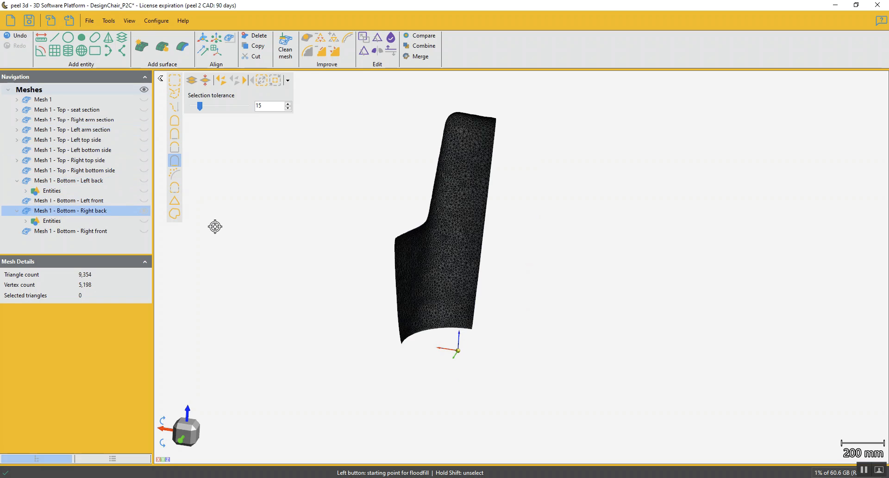
key(Down)
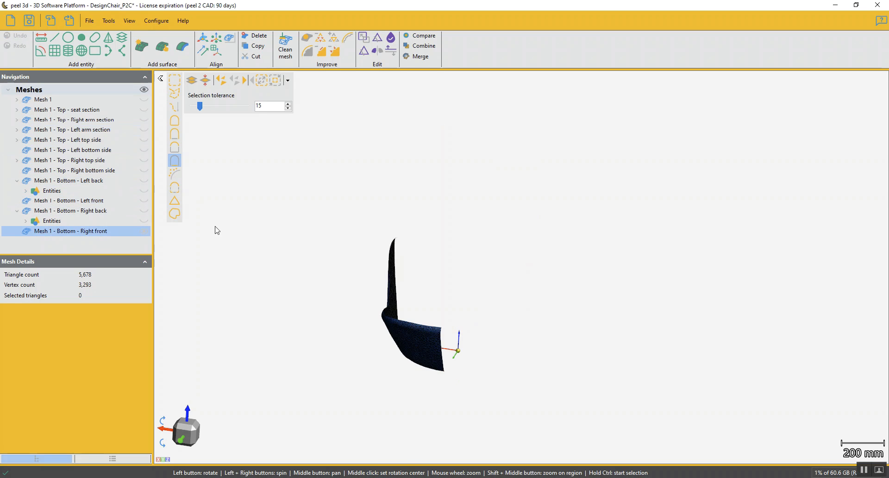
Make Mesh 1, all its top and bottom section meshes, and the entities of the left back and right back sections visible
click(144, 100)
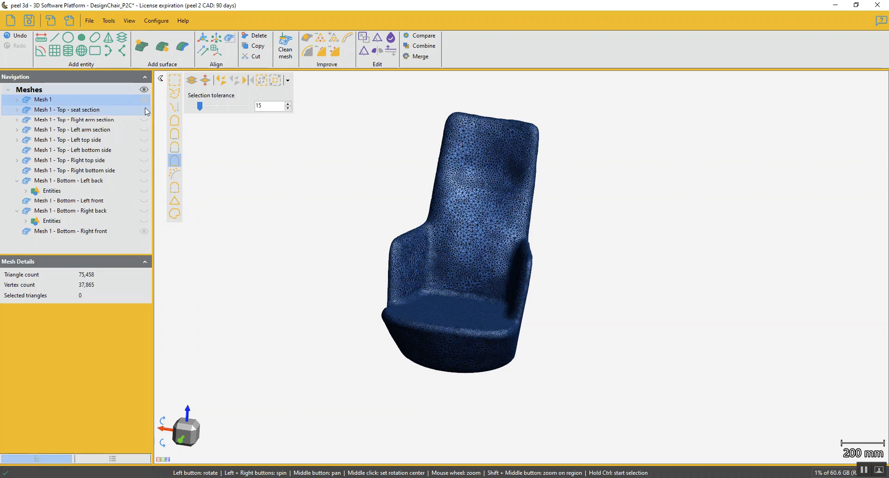
click(144, 109)
click(145, 119)
click(144, 129)
click(144, 140)
click(143, 150)
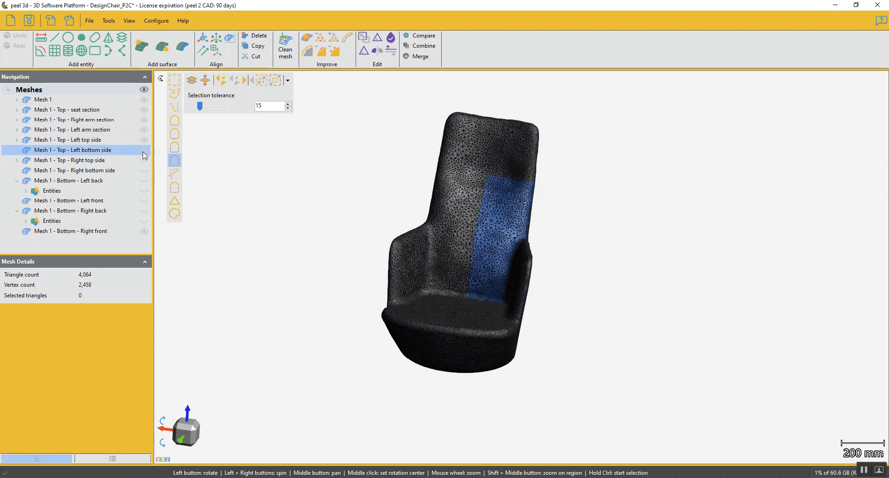
click(144, 160)
click(146, 171)
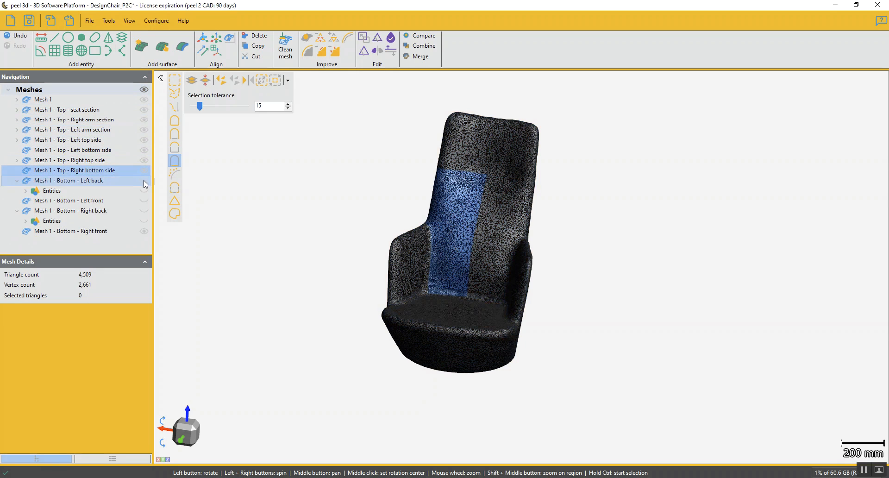
click(146, 181)
click(145, 190)
click(146, 200)
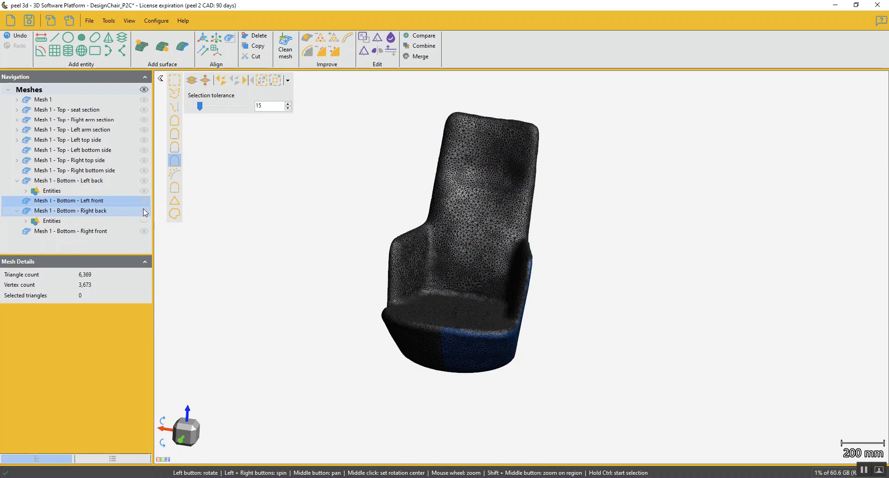
click(145, 211)
click(145, 221)
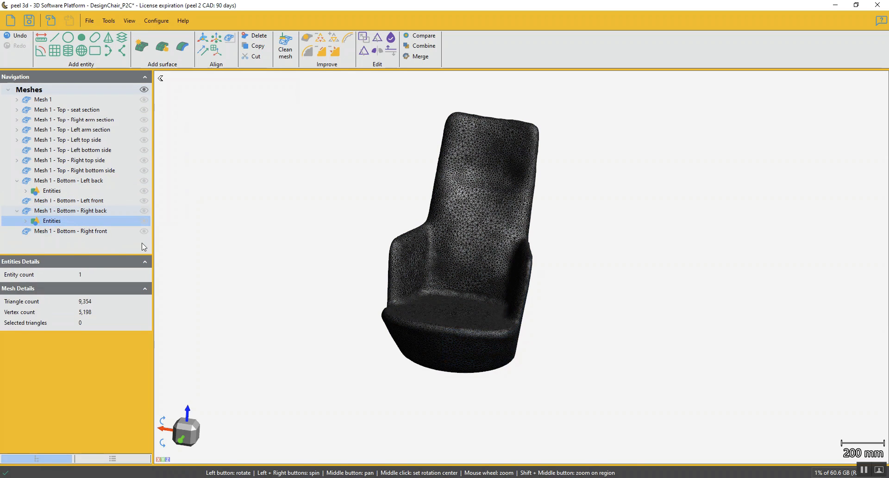
Collapse the contents of the bottom left back and bottom right back meshes, and select Mesh 1 - Top - seat section
click(17, 180)
click(17, 200)
click(69, 100)
click(76, 110)
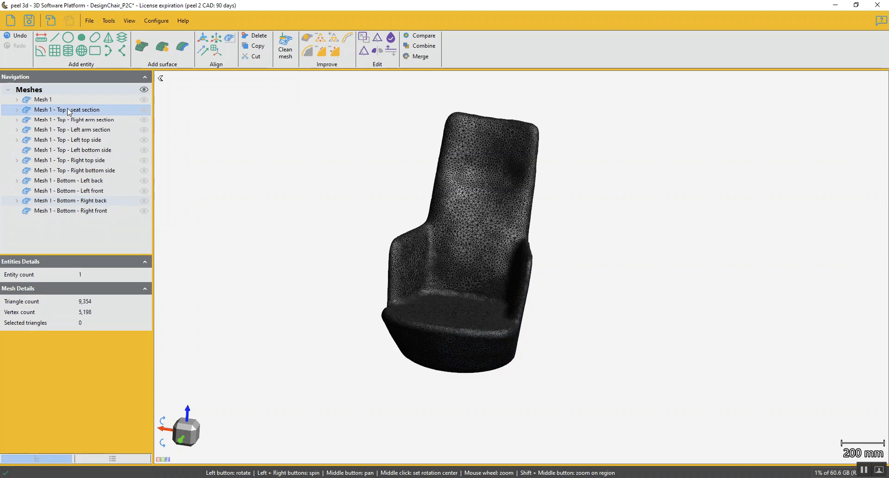
click(62, 110)
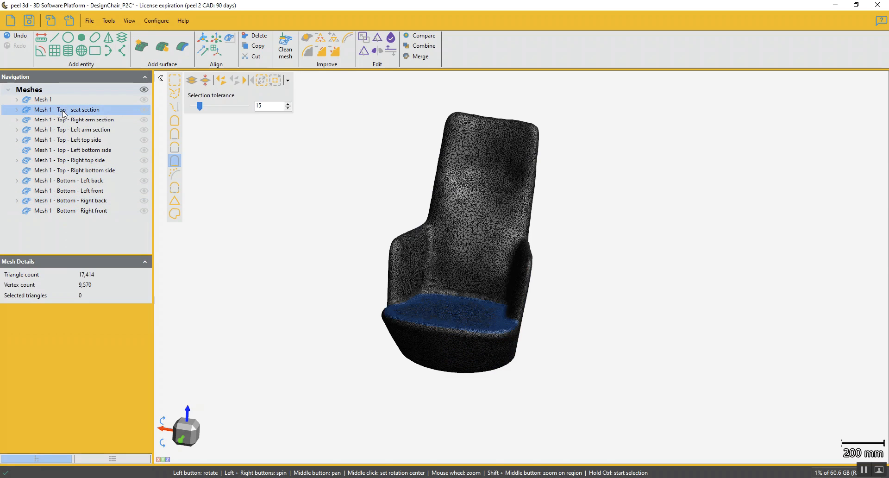
click(73, 21)
click(79, 44)
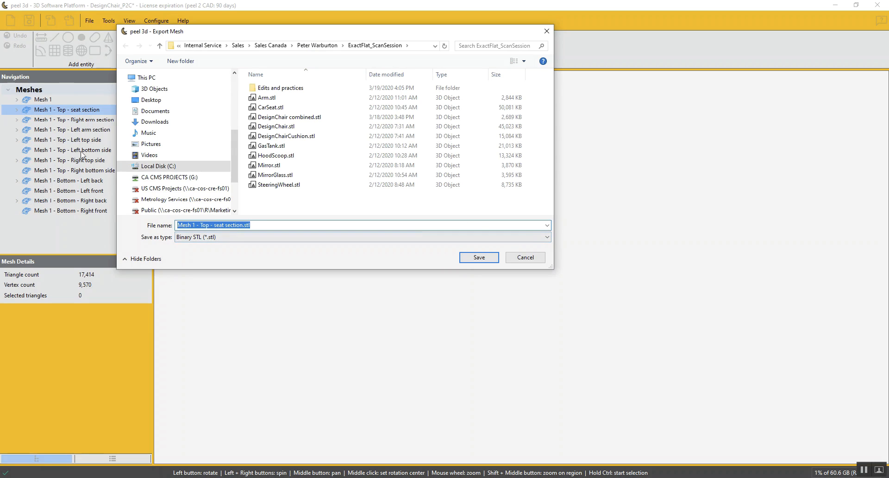
click(525, 257)
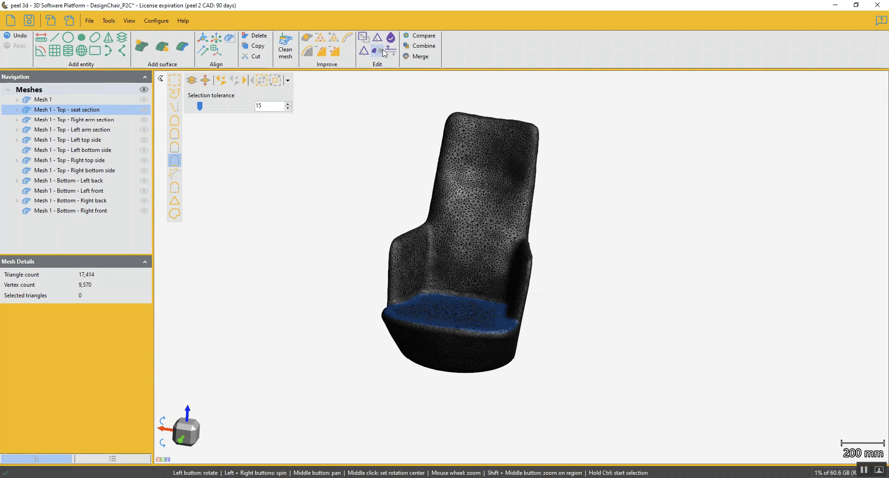
Start combining meshes and add both arm sections and the left and right top and bottom side sections to the seat section
click(425, 47)
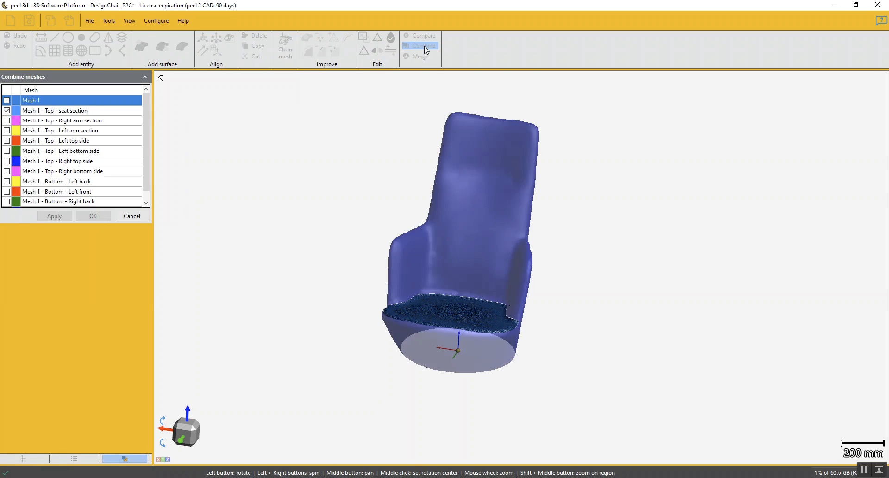
click(7, 121)
click(7, 130)
click(7, 141)
click(7, 151)
click(7, 162)
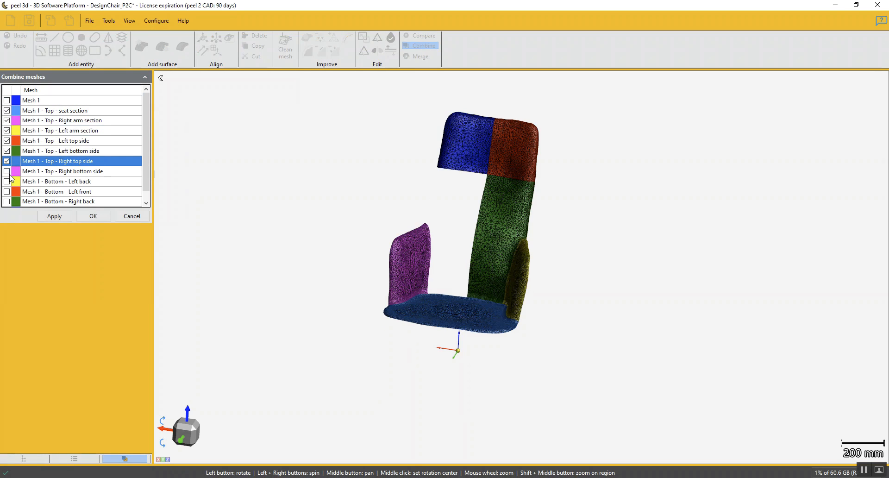
click(7, 172)
Add the four bottom left and right, back and front sections, leave out Mesh 1, and combine the chosen meshes
click(7, 182)
click(7, 191)
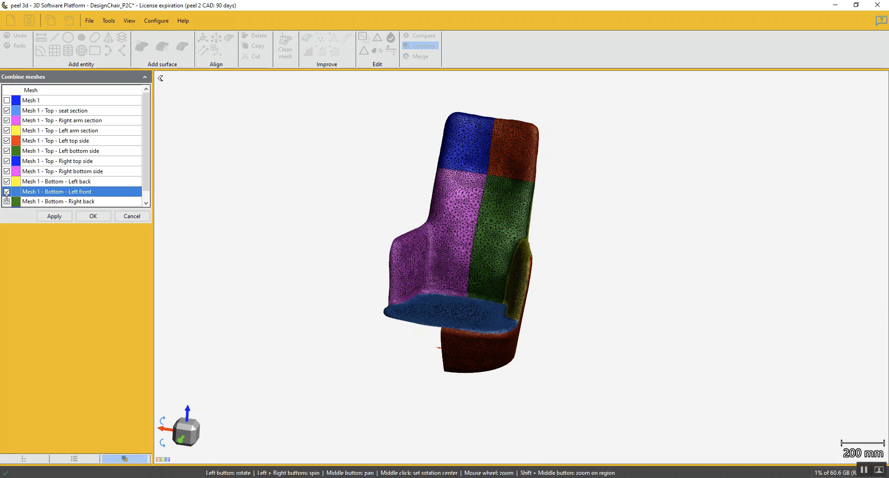
click(10, 202)
scroll(148, 177, down, 1)
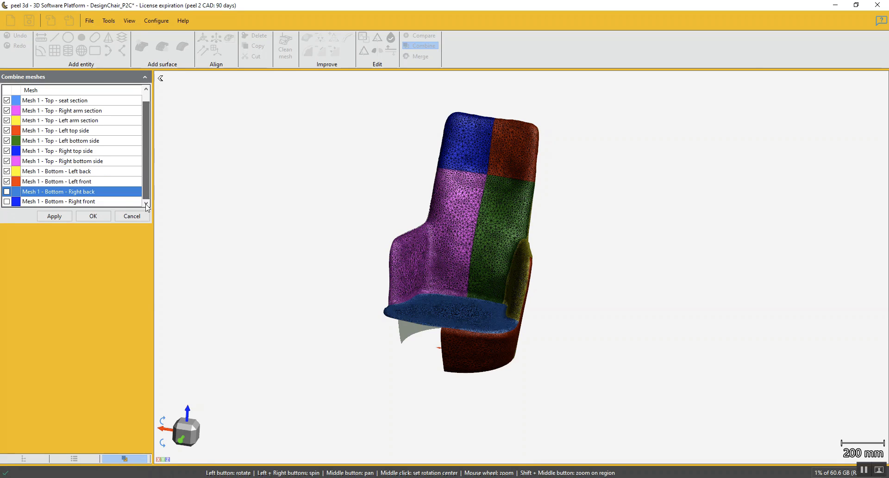
click(6, 192)
click(7, 202)
scroll(144, 162, up, 1)
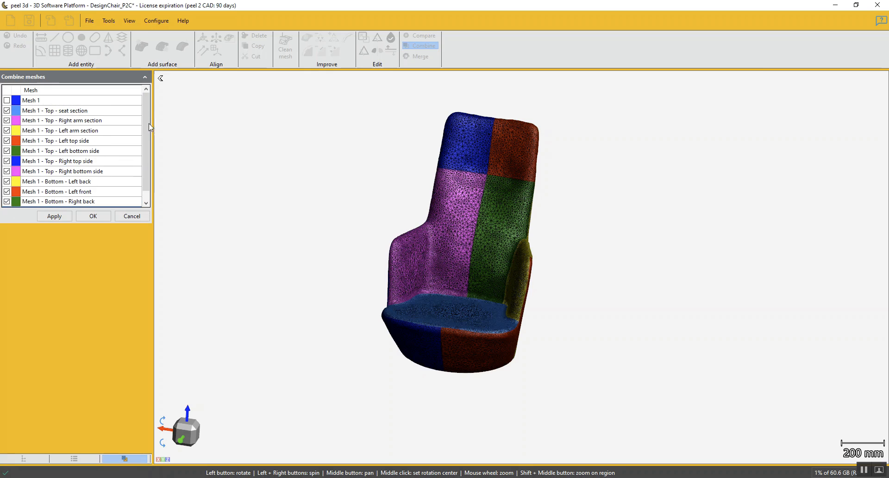
drag(445, 252, 305, 238)
click(55, 216)
click(85, 216)
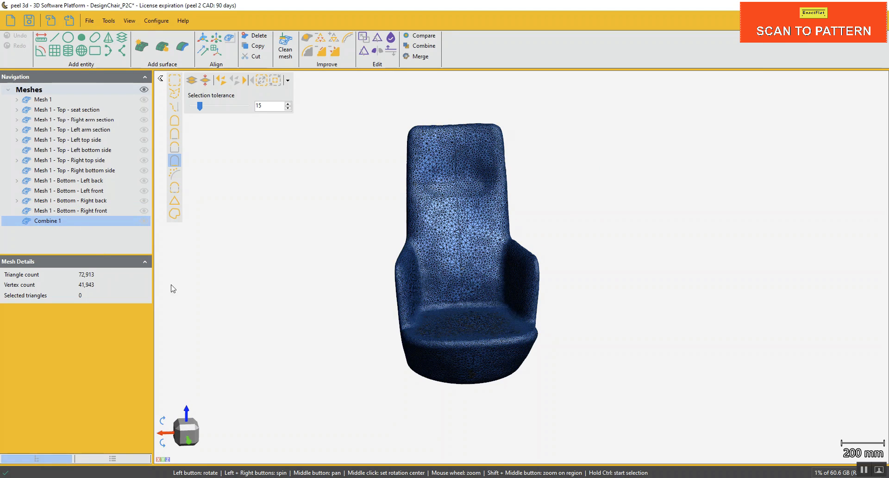
Floodfill-select the right top side, left bottom side, seat, bottom left front and bottom right back pieces of the combined mesh
mouse_move(291, 191)
mouse_down()
mouse_move(252, 192)
mouse_move(276, 191)
mouse_up()
click(174, 120)
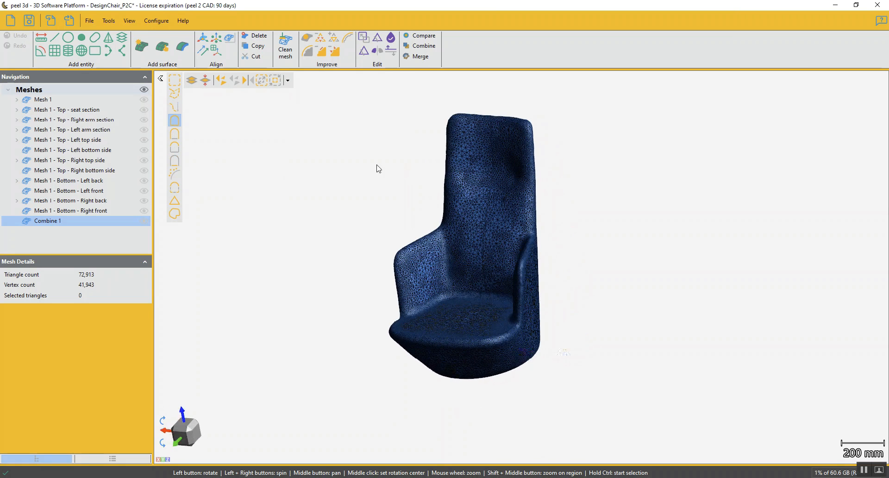
click(460, 155)
ctrl+click(496, 253)
ctrl+click(442, 318)
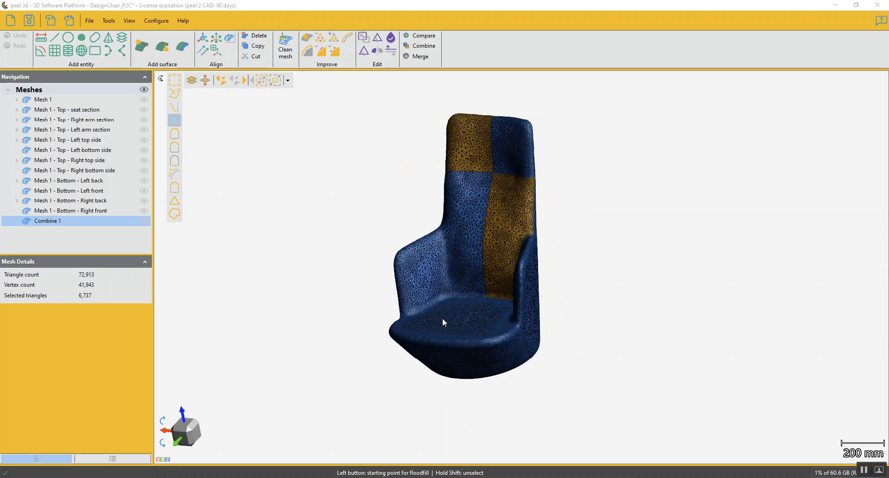
ctrl+click(473, 367)
drag(421, 364, 530, 312)
ctrl+click(602, 330)
drag(601, 330, 518, 348)
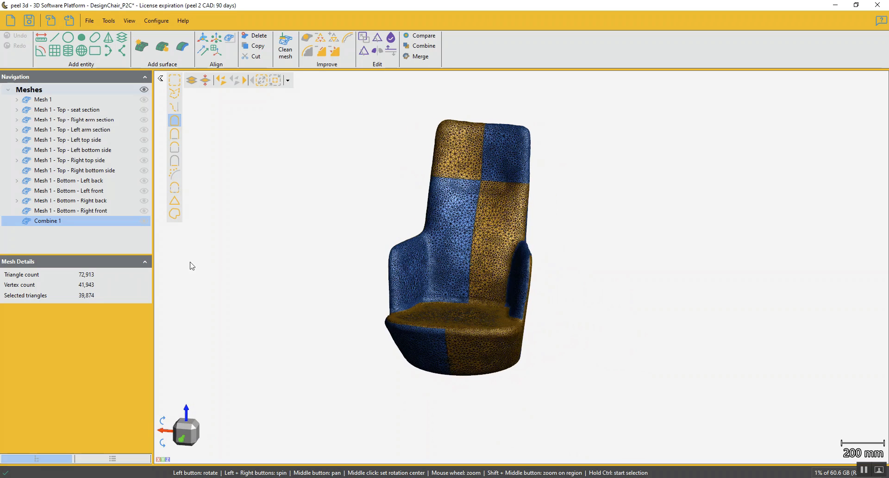
Export the combined mesh in Wavefront (*.obj) format as "Combined Design Chair.obj" in the ExactFlat_ScanSession folder
click(69, 20)
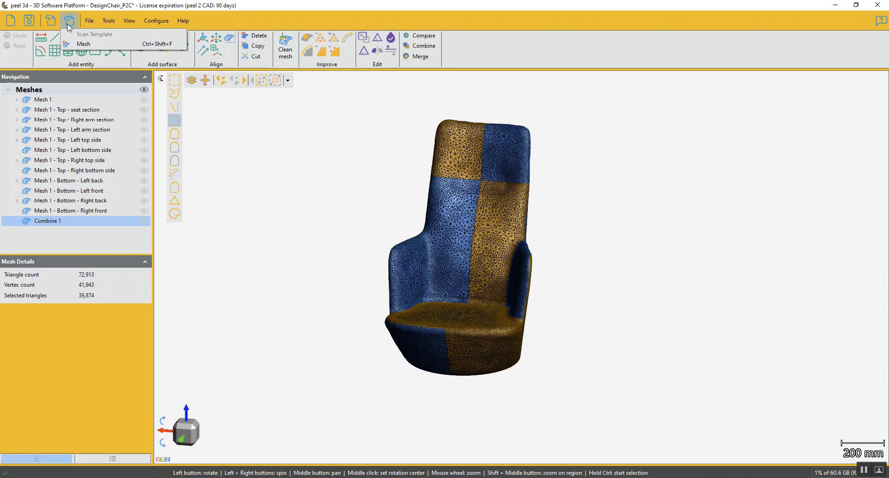
click(85, 42)
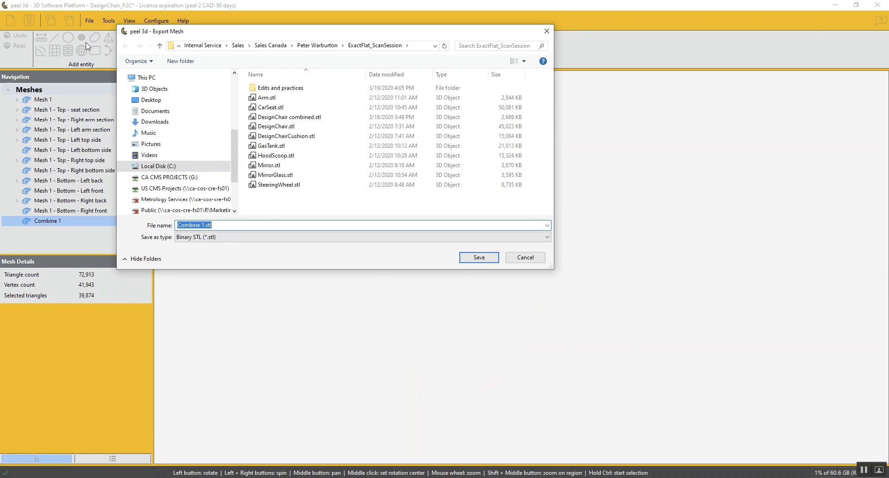
click(223, 238)
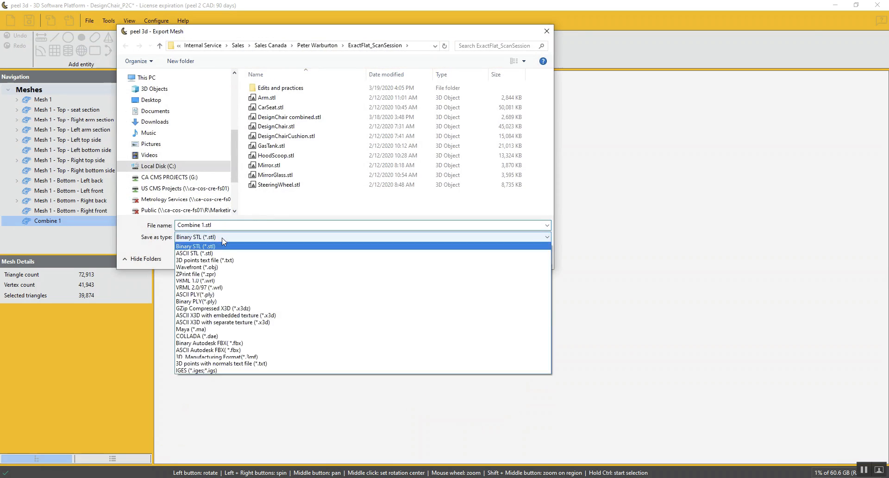
click(212, 267)
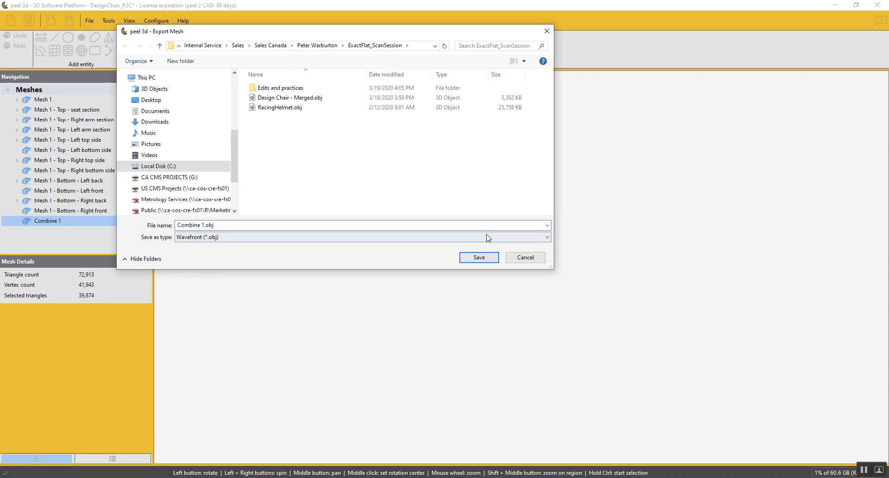
click(252, 225)
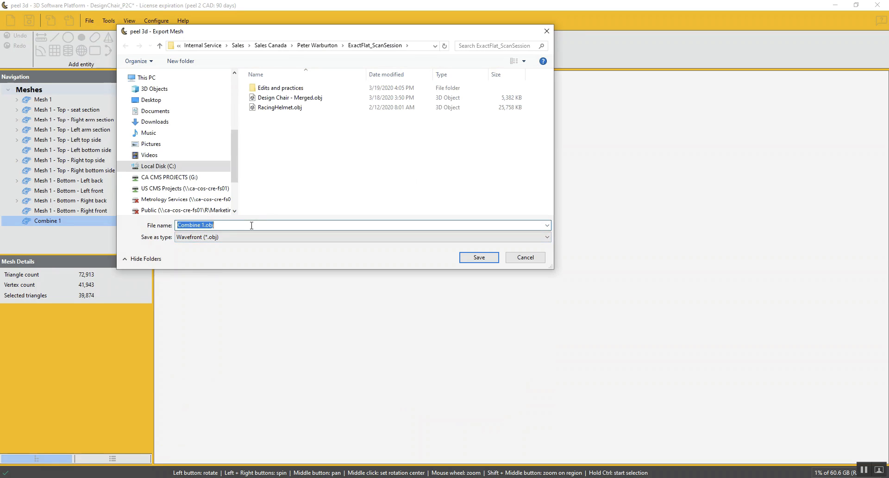
click(199, 225)
text(d Design Chair)
key(Return)
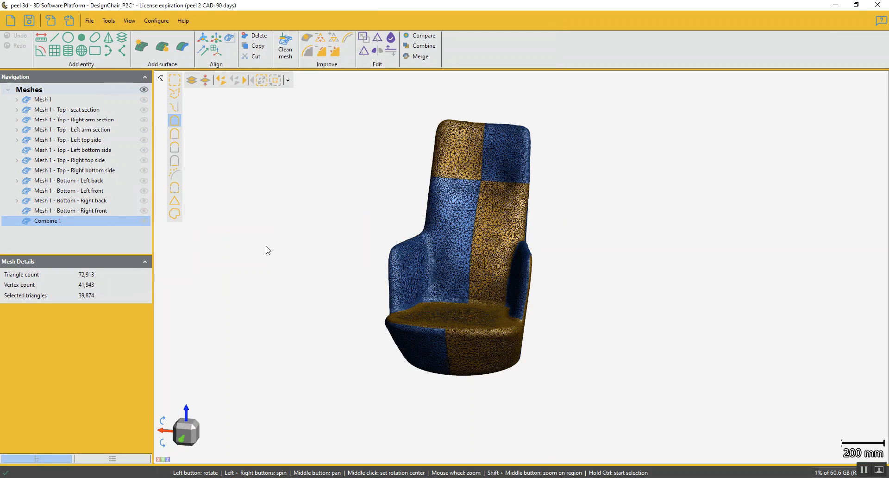
middle_drag(488, 238, 501, 251)
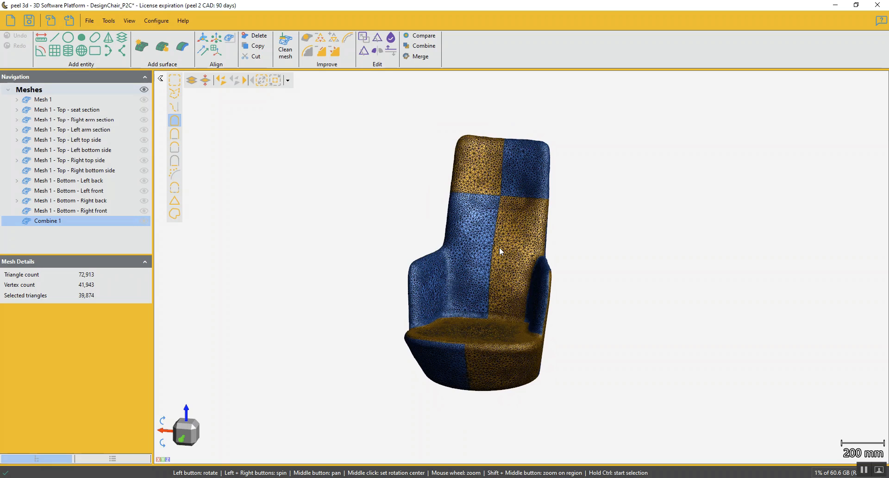